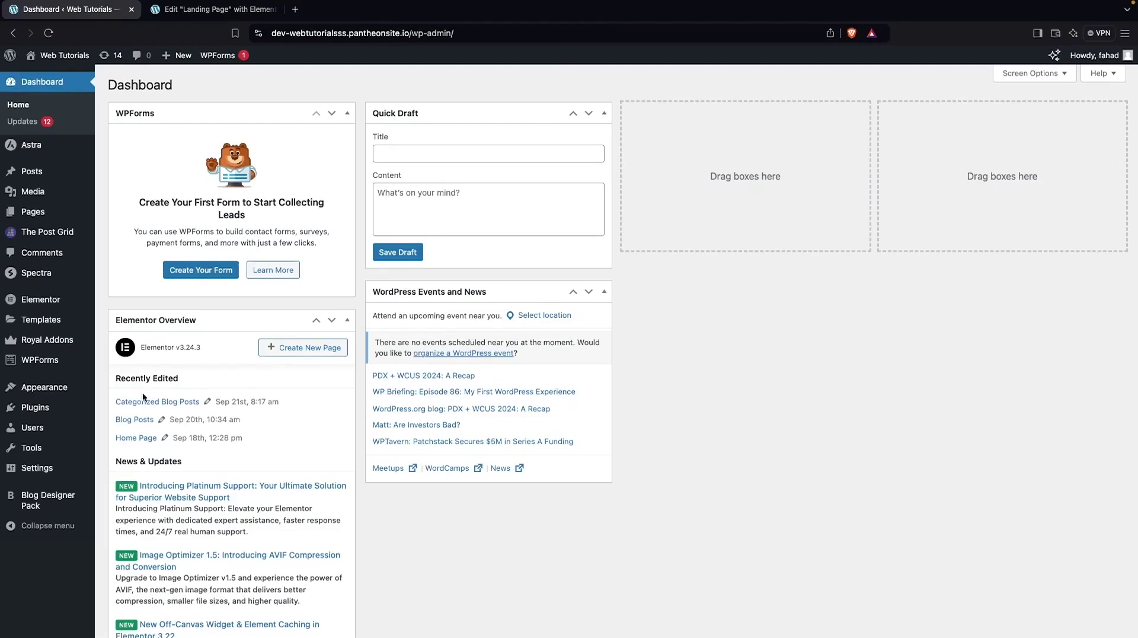
Search the plugin directory for "elementor" and open the site's installed themes
{"action": "mouse_move", "coordinate": [65, 408]}
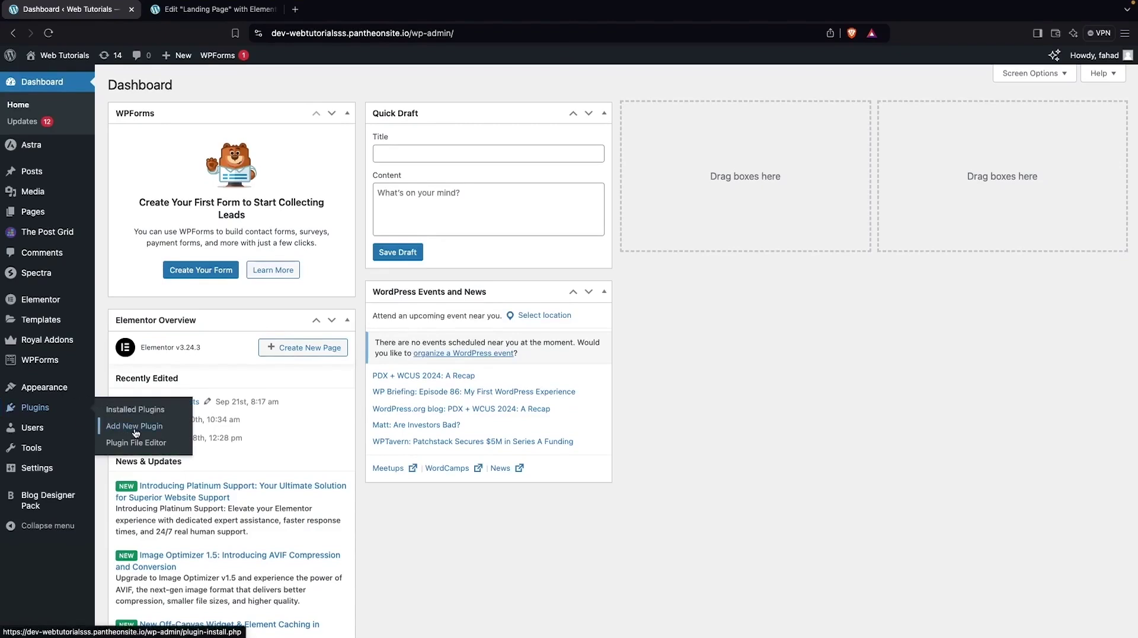
{"action": "left_click", "coordinate": [178, 431]}
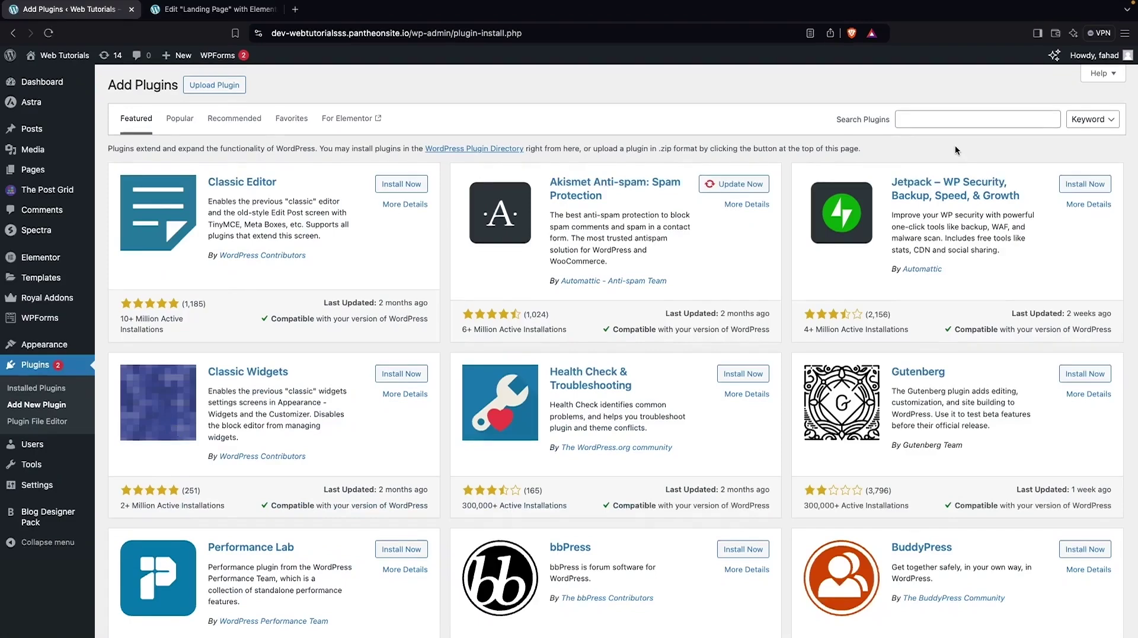
{"action": "left_click", "coordinate": [956, 120]}
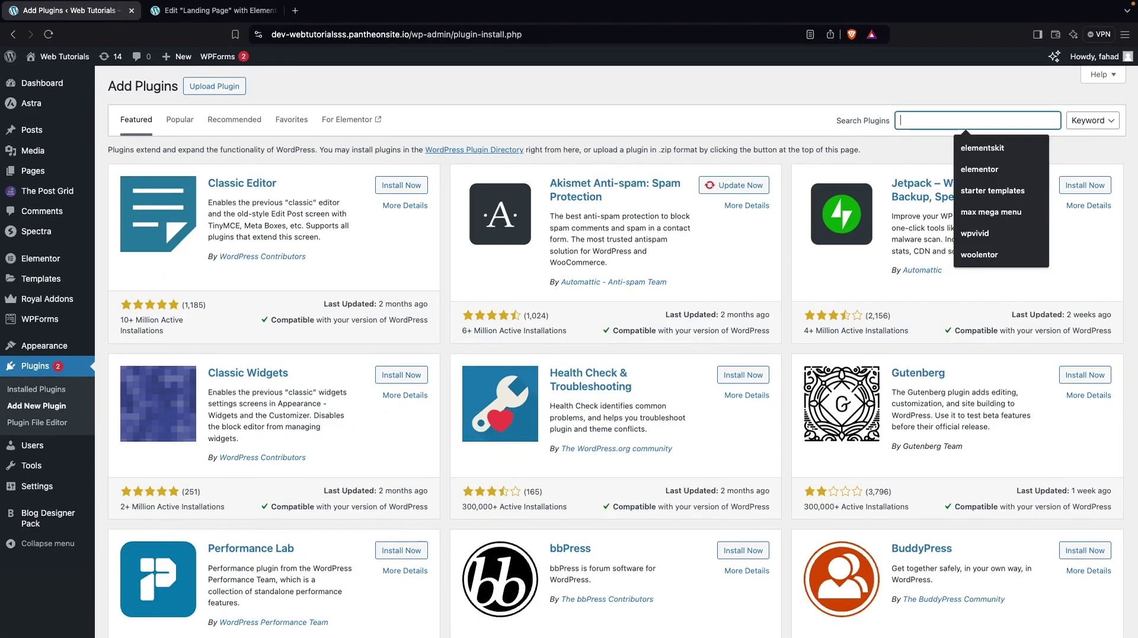
{"action": "type", "text": "el"}
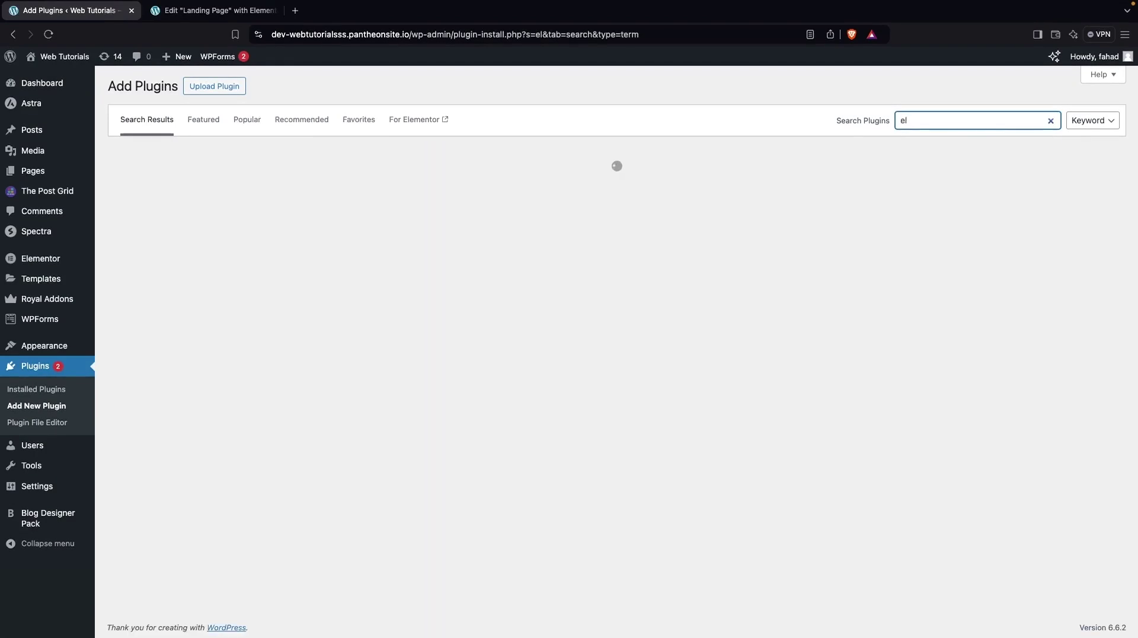
{"action": "type", "text": "ementor"}
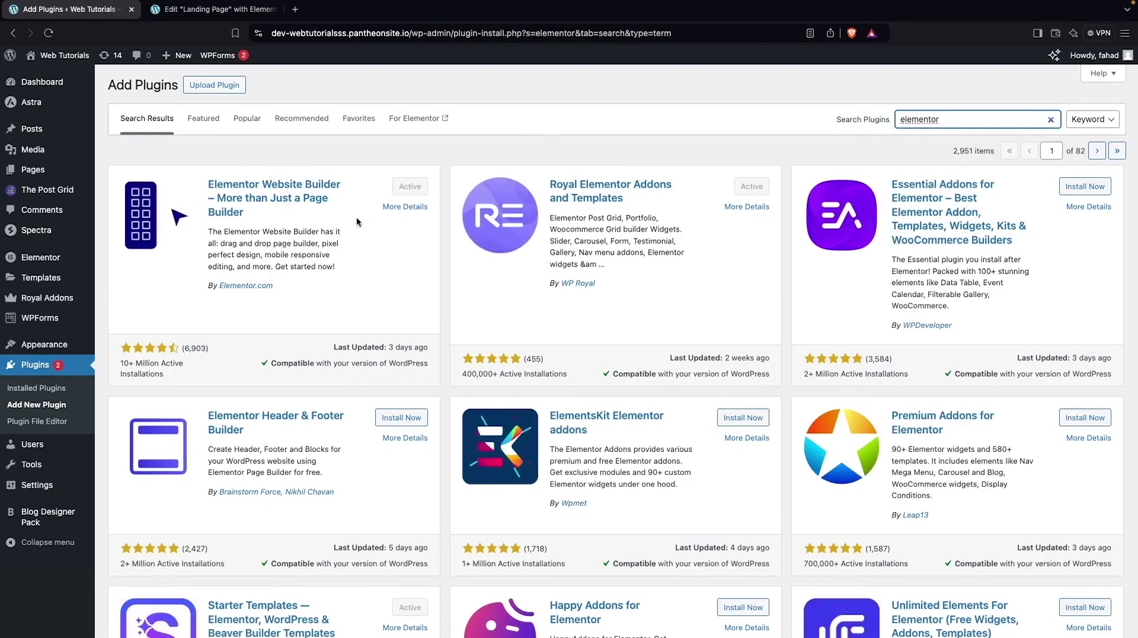
{"action": "mouse_move", "coordinate": [66, 346]}
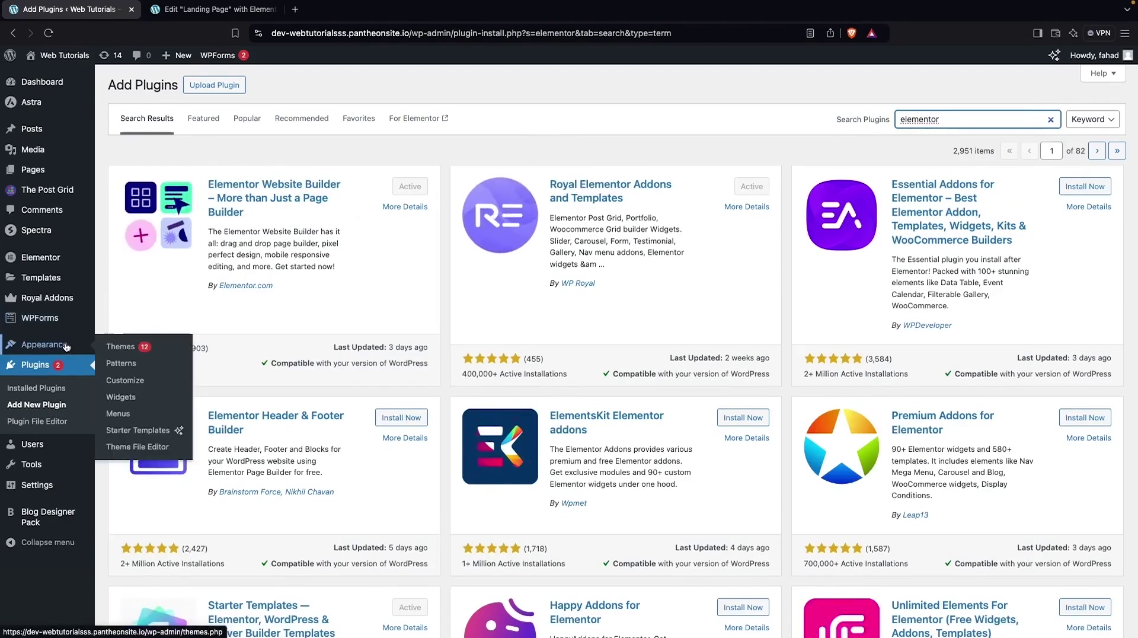
{"action": "left_click", "coordinate": [136, 347]}
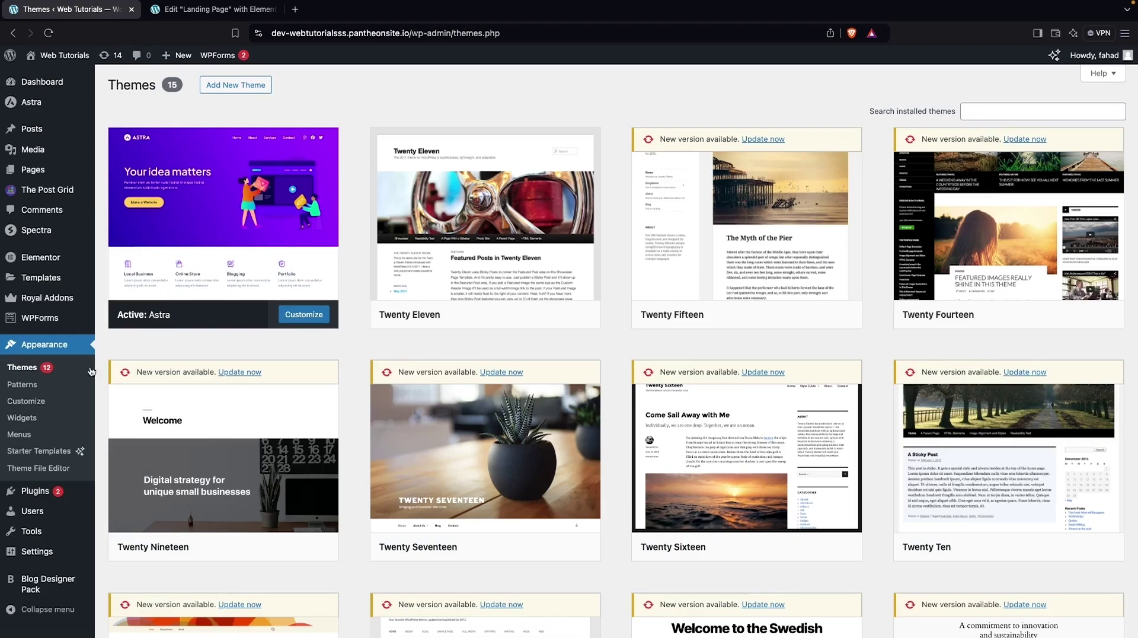
Search the plugin directory for "starter templates"
{"action": "mouse_move", "coordinate": [68, 498]}
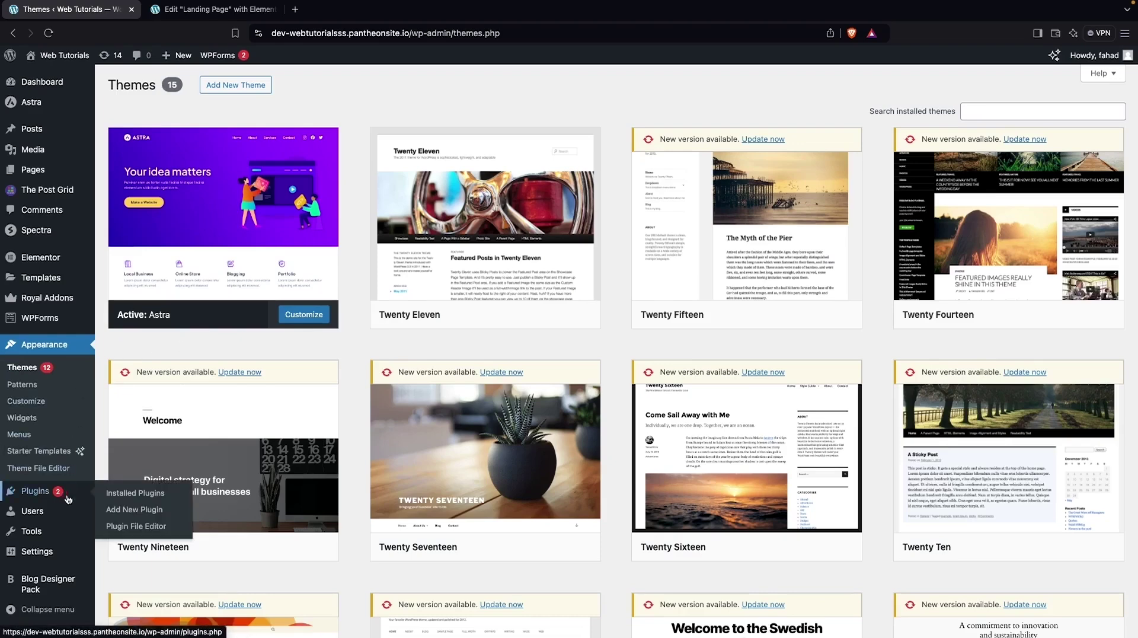
{"action": "left_click", "coordinate": [152, 511]}
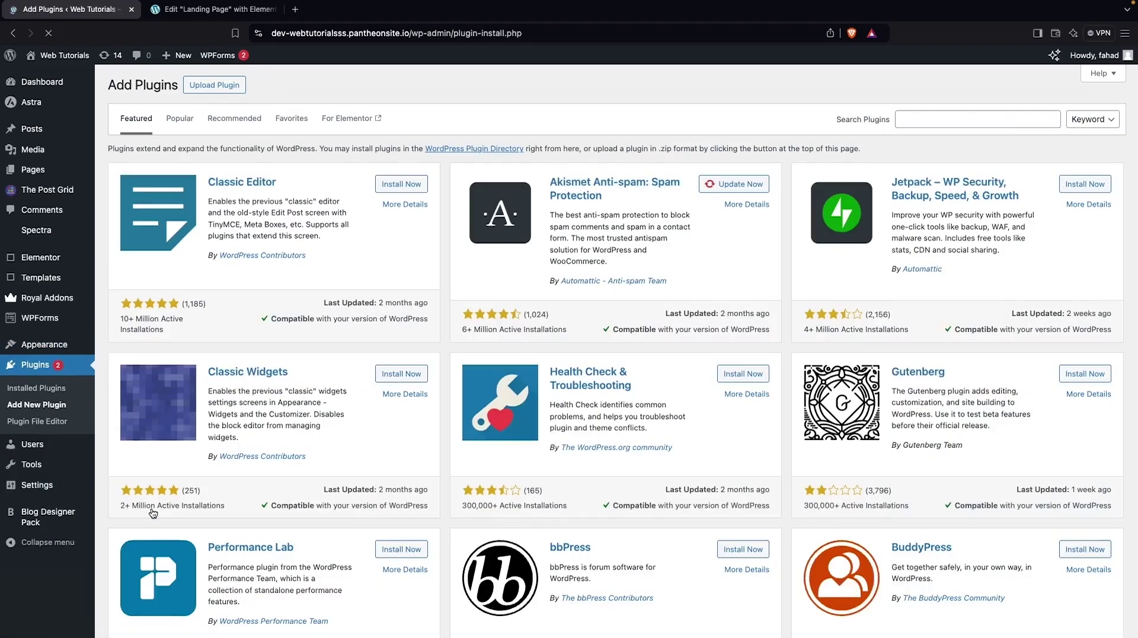
{"action": "left_click", "coordinate": [911, 119]}
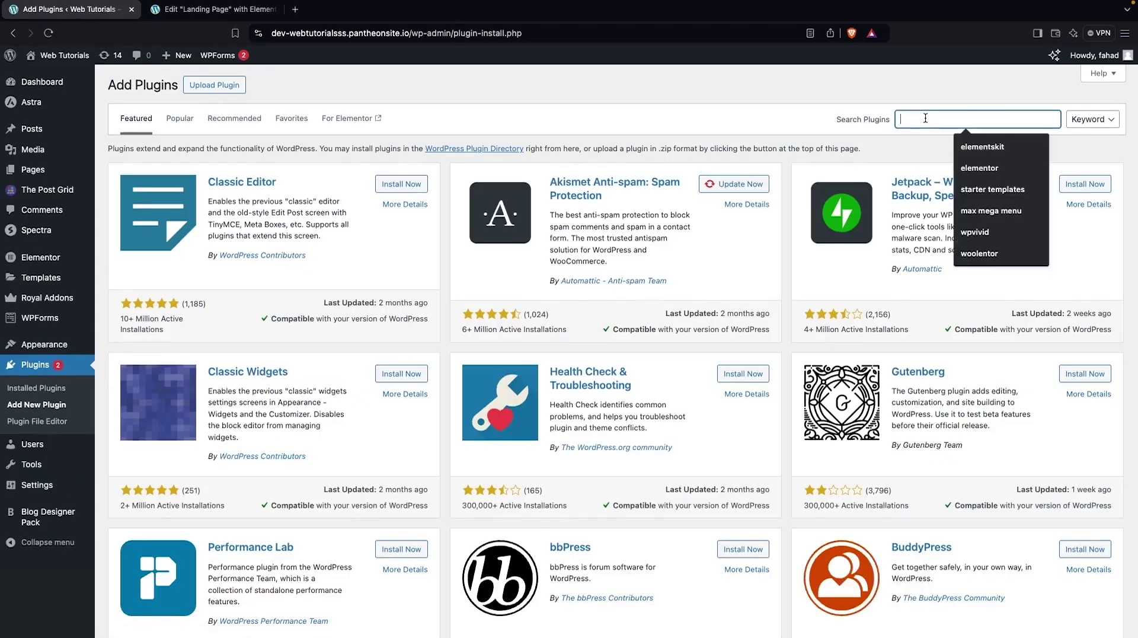
{"action": "type", "text": "star"}
{"action": "key", "text": "Down"}
{"action": "key", "text": "Return"}
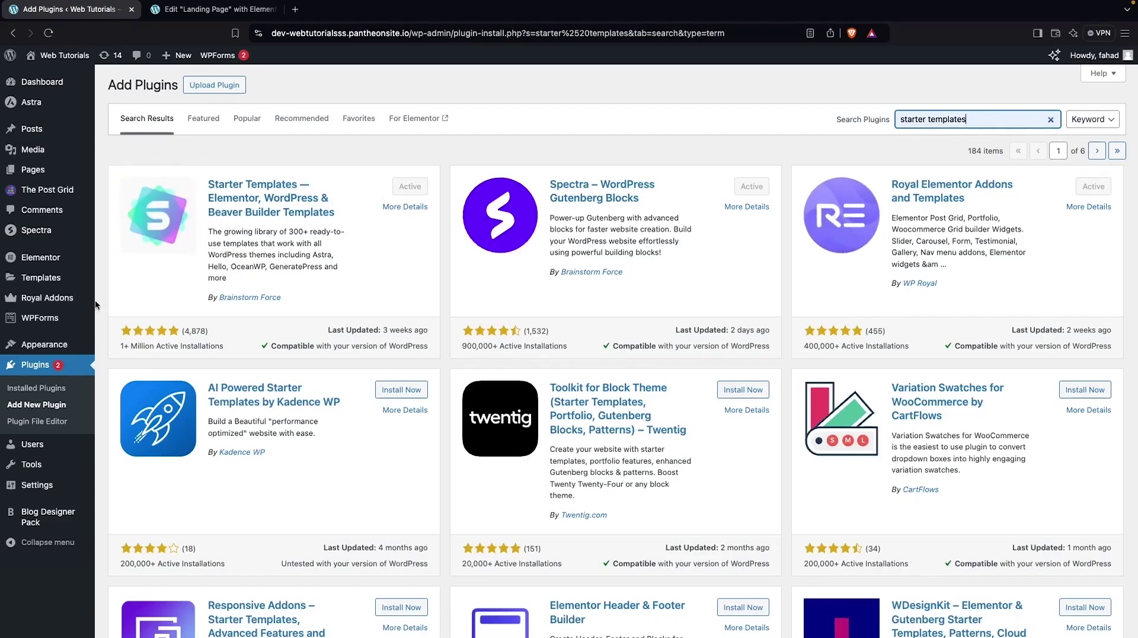
Browse the classic Starter Templates library and preview the Love Nature template, closing the preview without importing it
{"action": "mouse_move", "coordinate": [71, 344]}
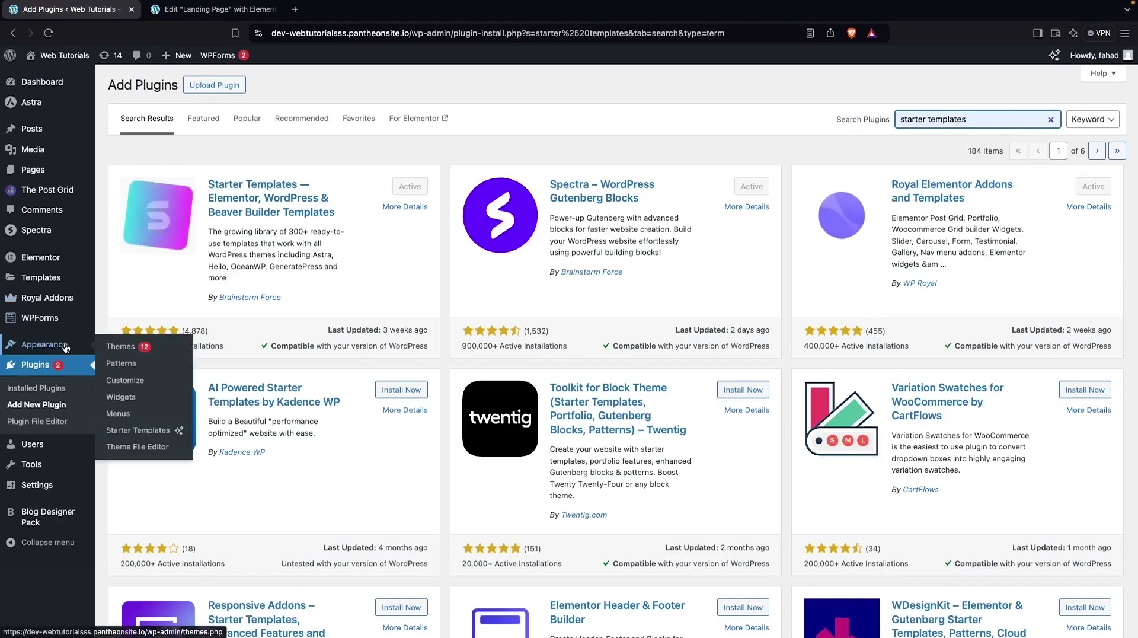
{"action": "left_click", "coordinate": [152, 433]}
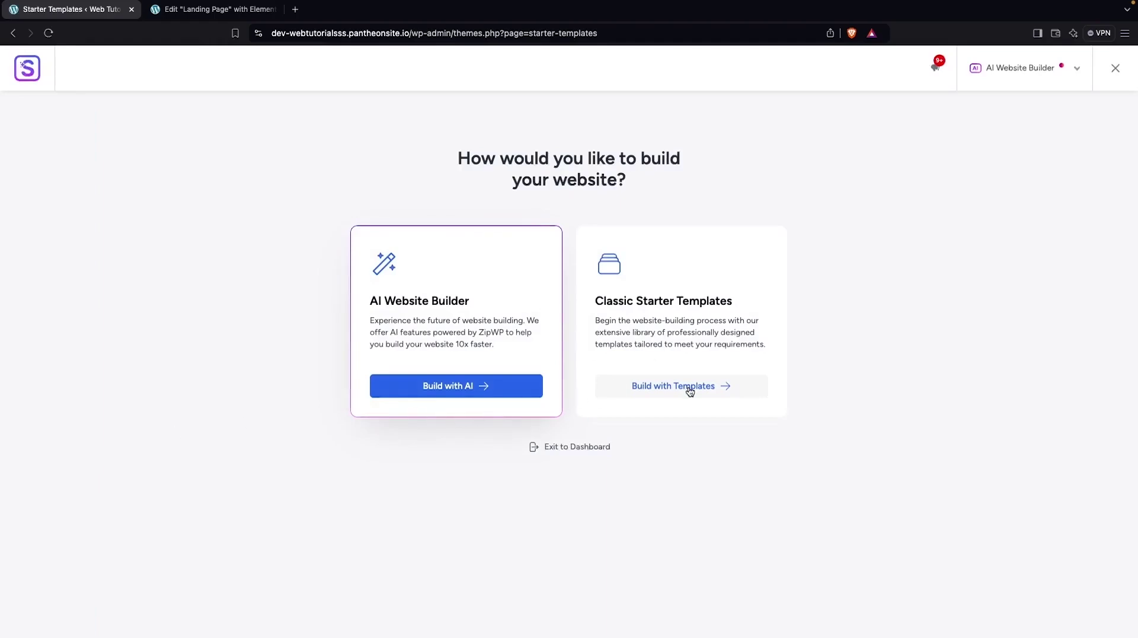
{"action": "left_click", "coordinate": [690, 392]}
{"action": "scroll", "coordinate": [529, 395], "scroll_direction": "down", "scroll_amount": 2}
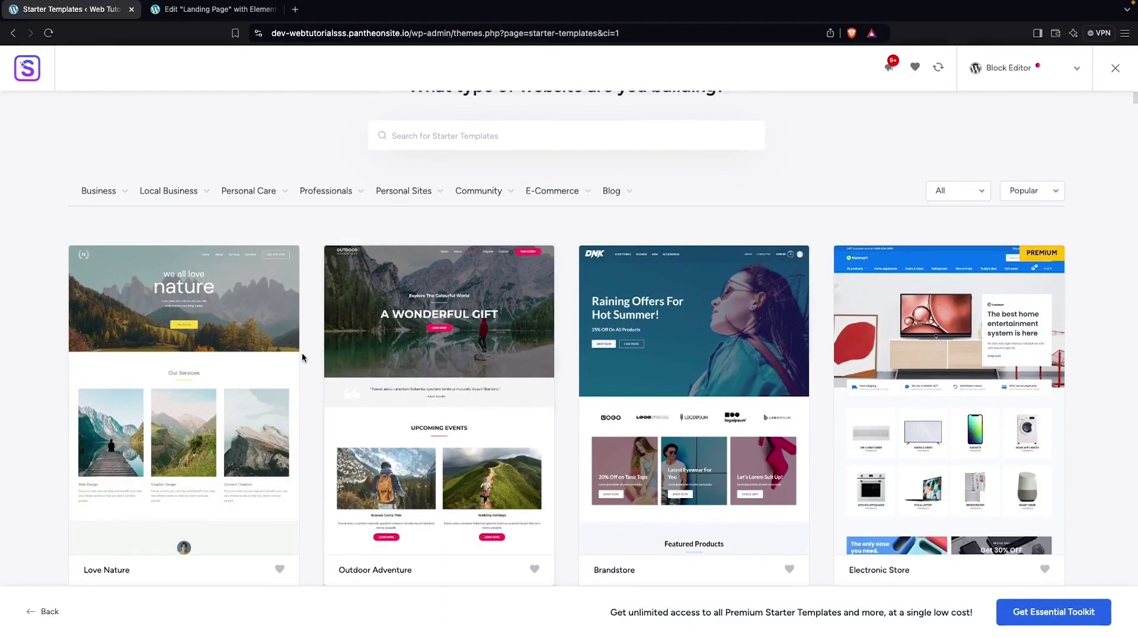
{"action": "left_click", "coordinate": [217, 342]}
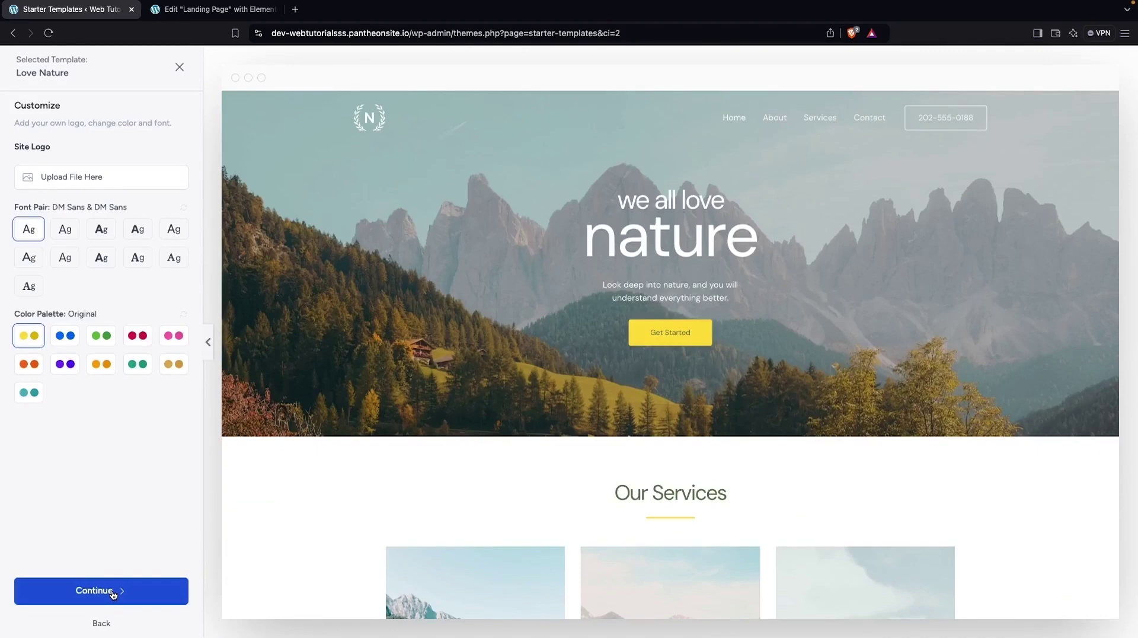
{"action": "left_click", "coordinate": [179, 67]}
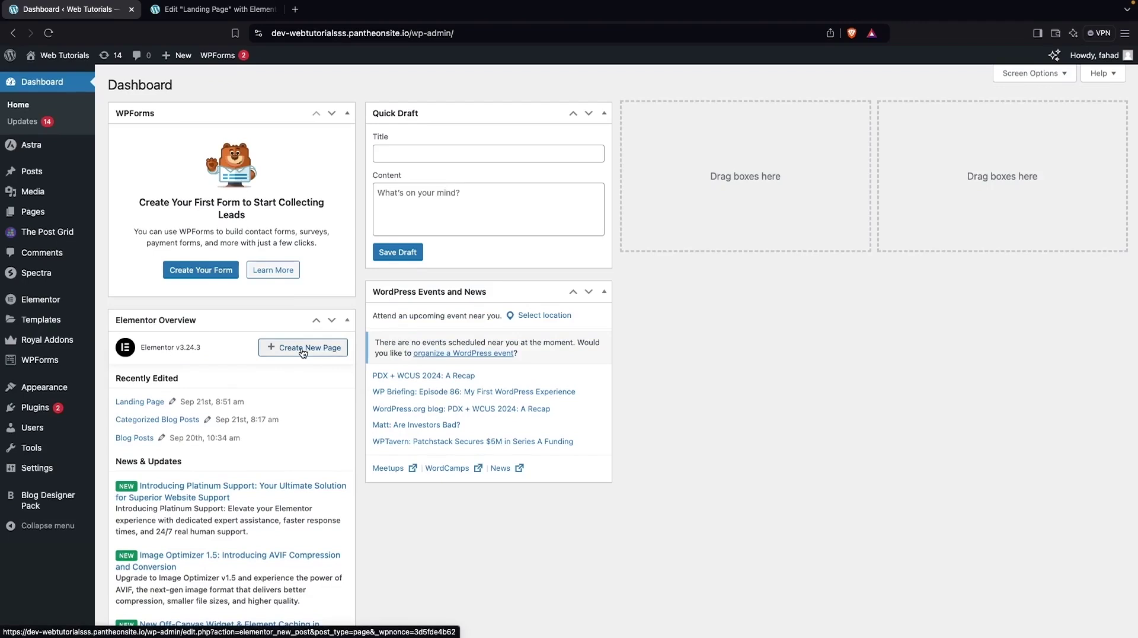
View the list of all pages and switch to the Landing Page open in the Elementor editor
{"action": "mouse_move", "coordinate": [33, 212]}
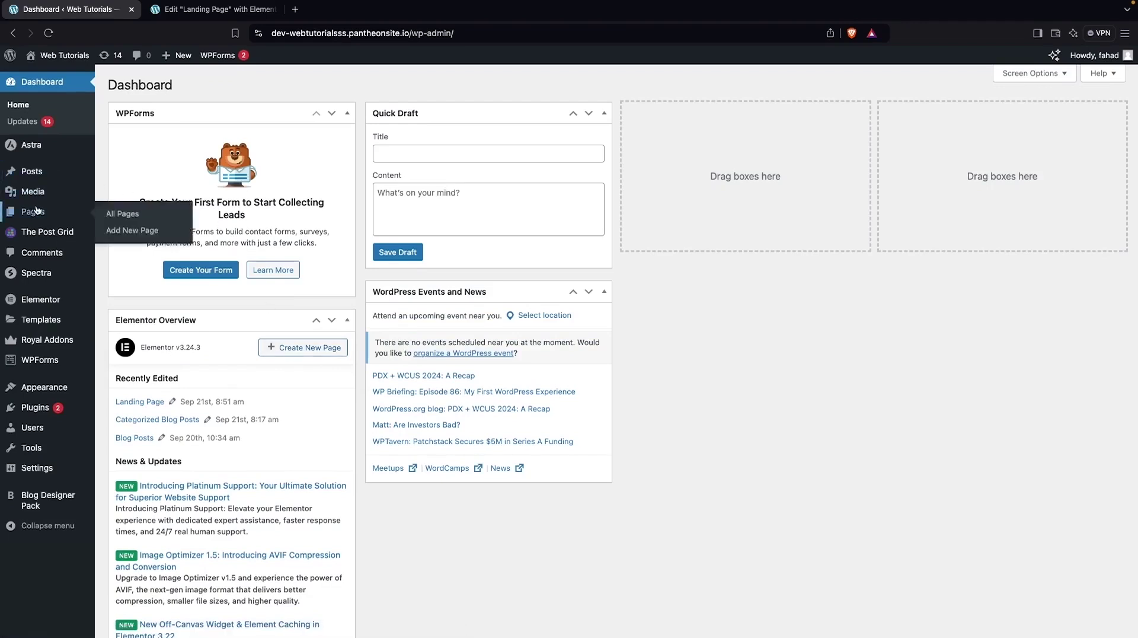
{"action": "left_click", "coordinate": [161, 217]}
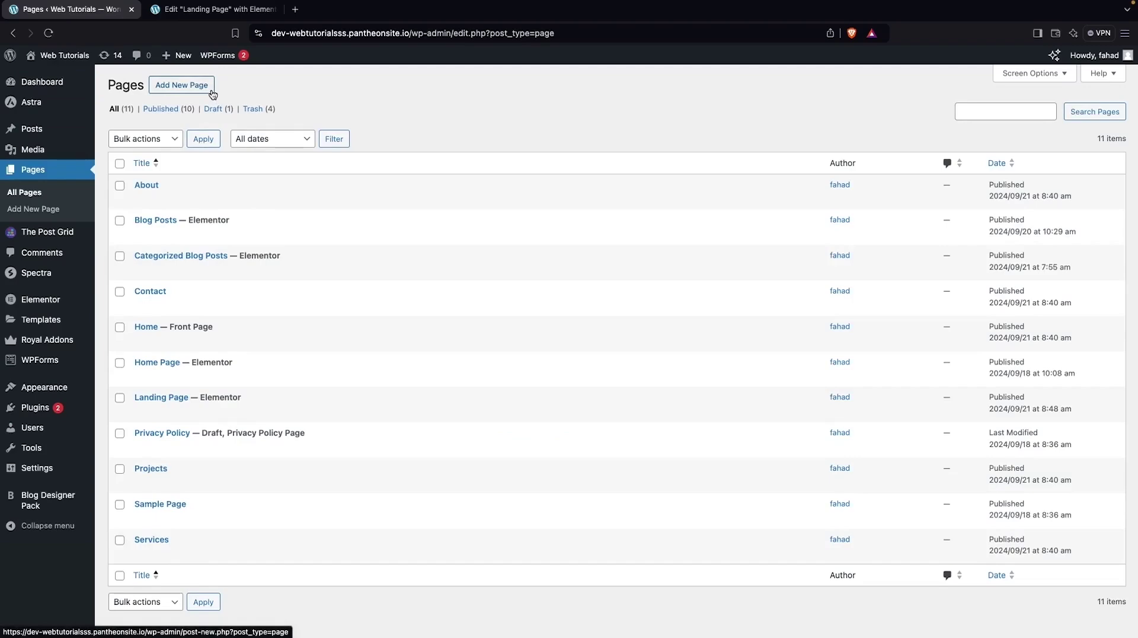
{"action": "left_click", "coordinate": [215, 16]}
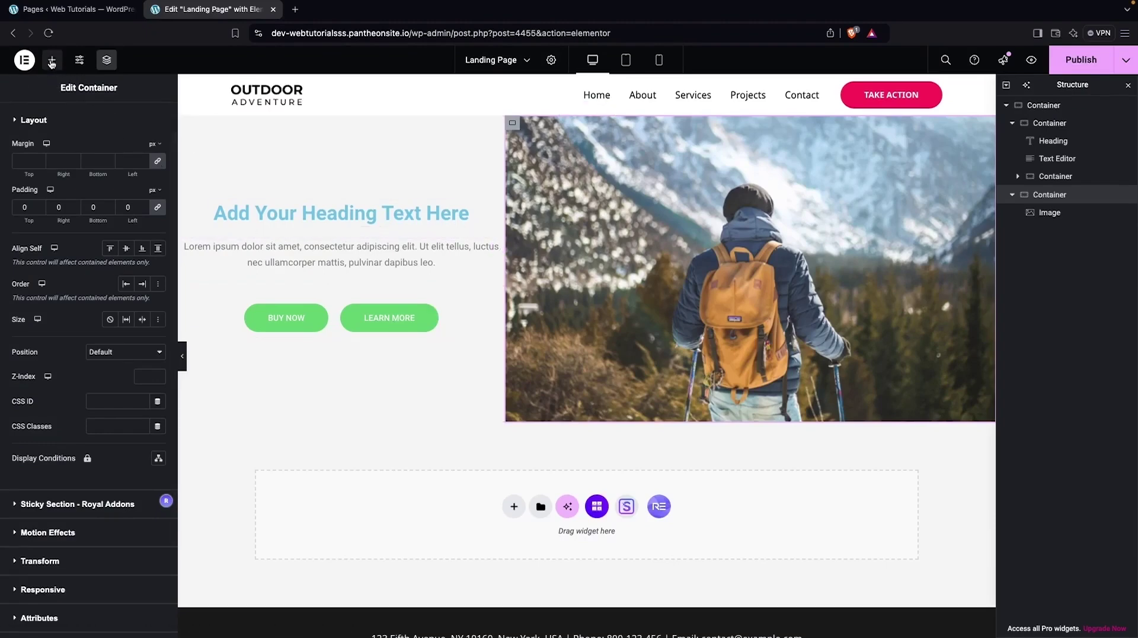
Add a new container below the hero section and set its direction to Row - horizontal
{"action": "left_click", "coordinate": [53, 63]}
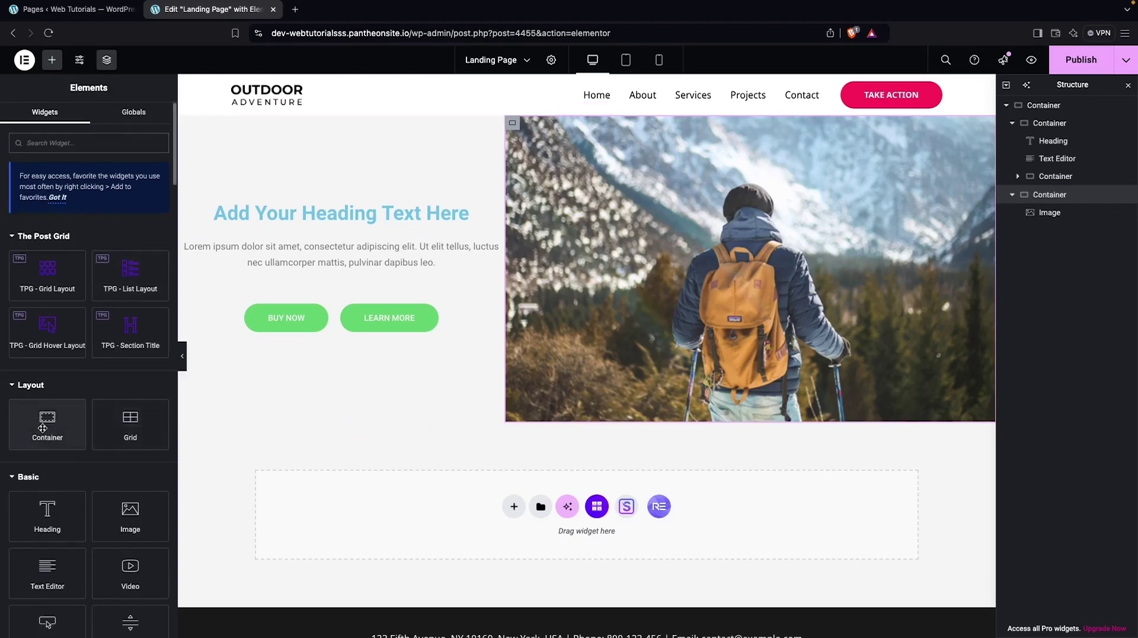
{"action": "left_click_drag", "start_coordinate": [37, 422], "coordinate": [514, 474]}
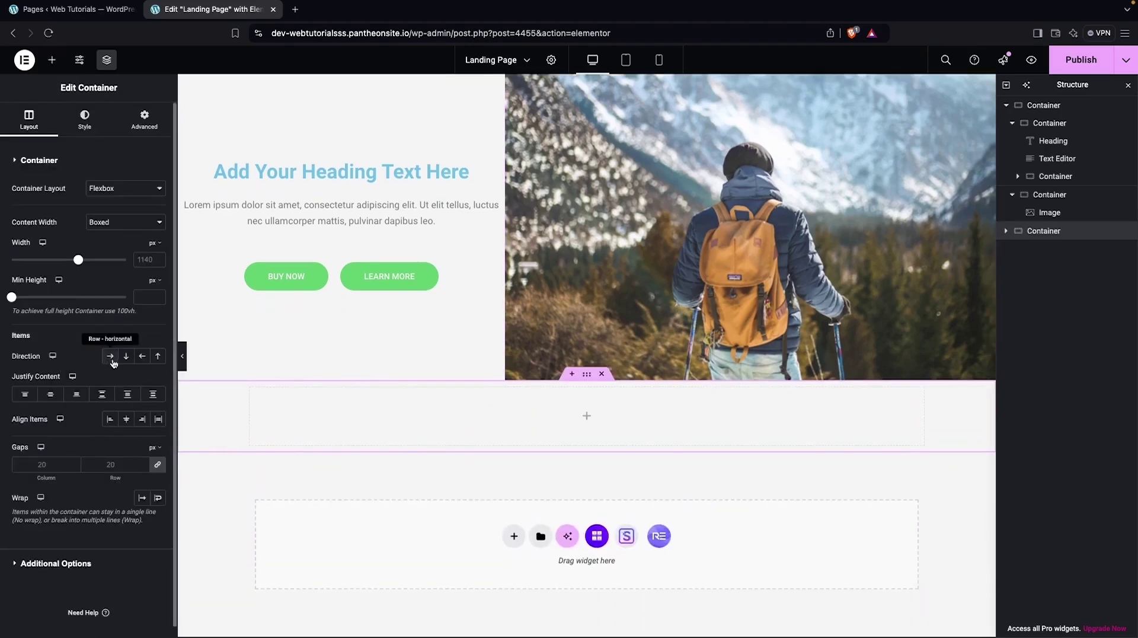
{"action": "left_click", "coordinate": [110, 357]}
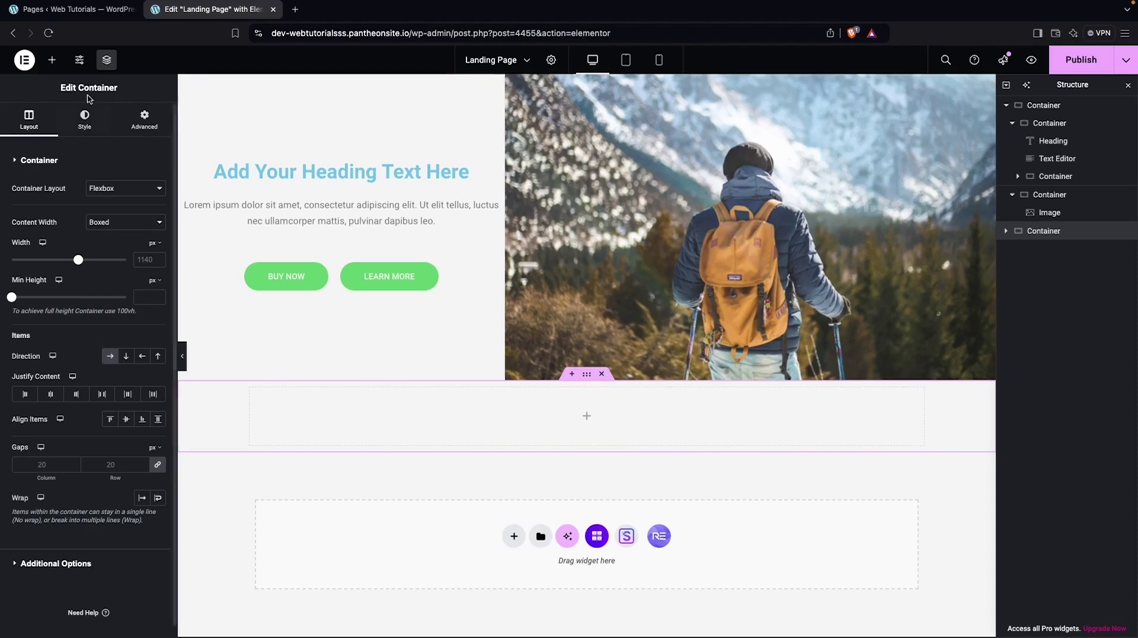
Nest a container inside the new row container and set its direction to Column - vertical
{"action": "left_click", "coordinate": [52, 60]}
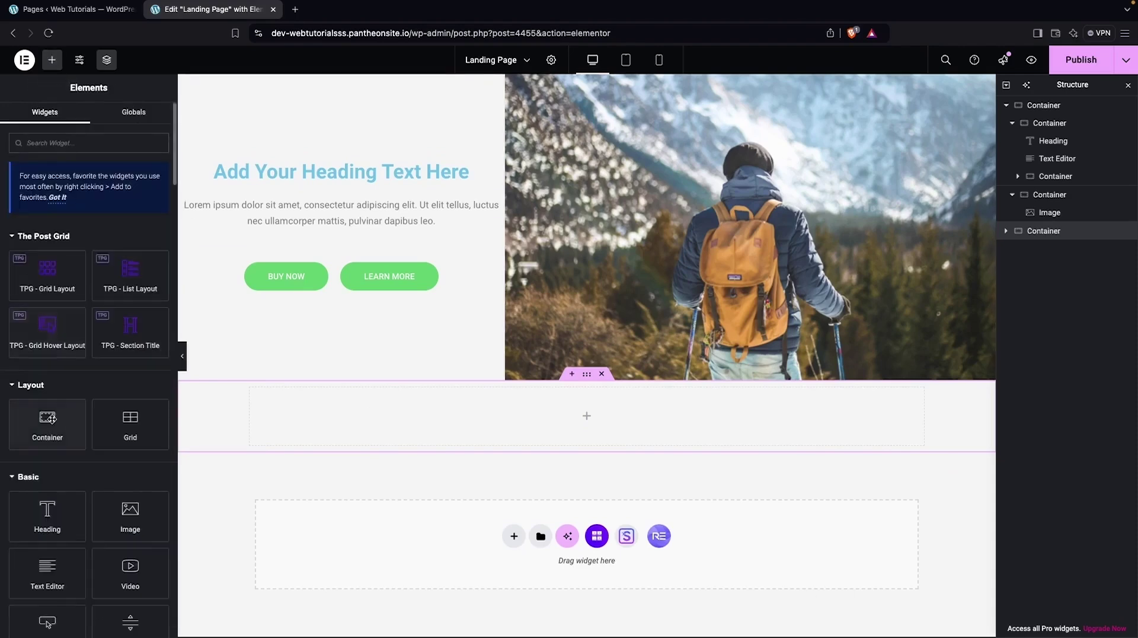
{"action": "left_click_drag", "start_coordinate": [48, 417], "coordinate": [427, 407]}
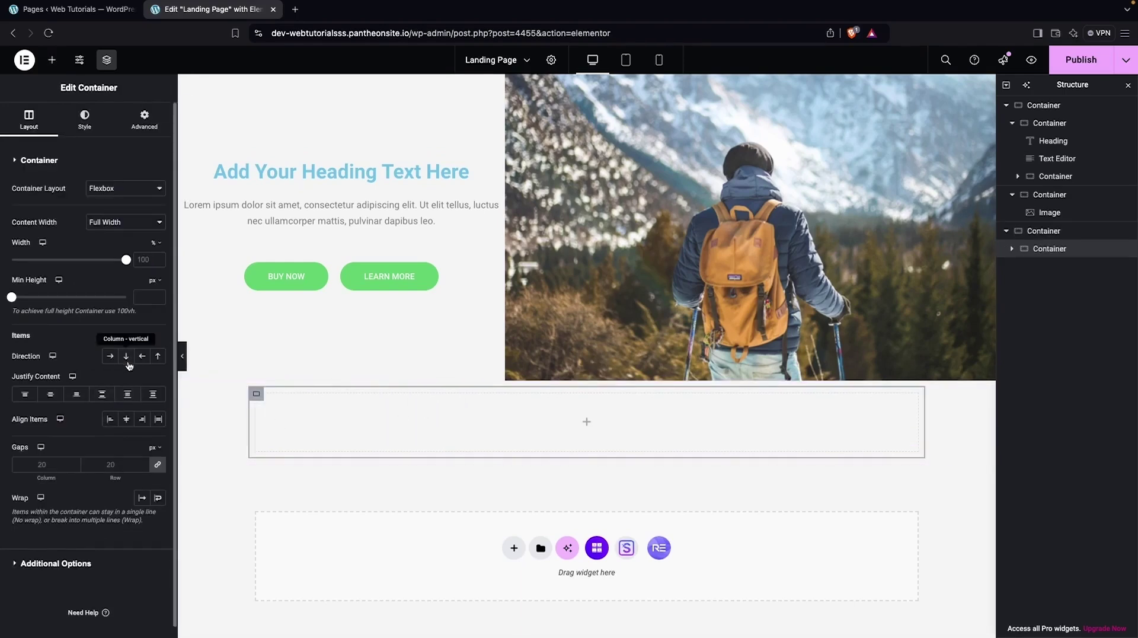
{"action": "left_click", "coordinate": [126, 358]}
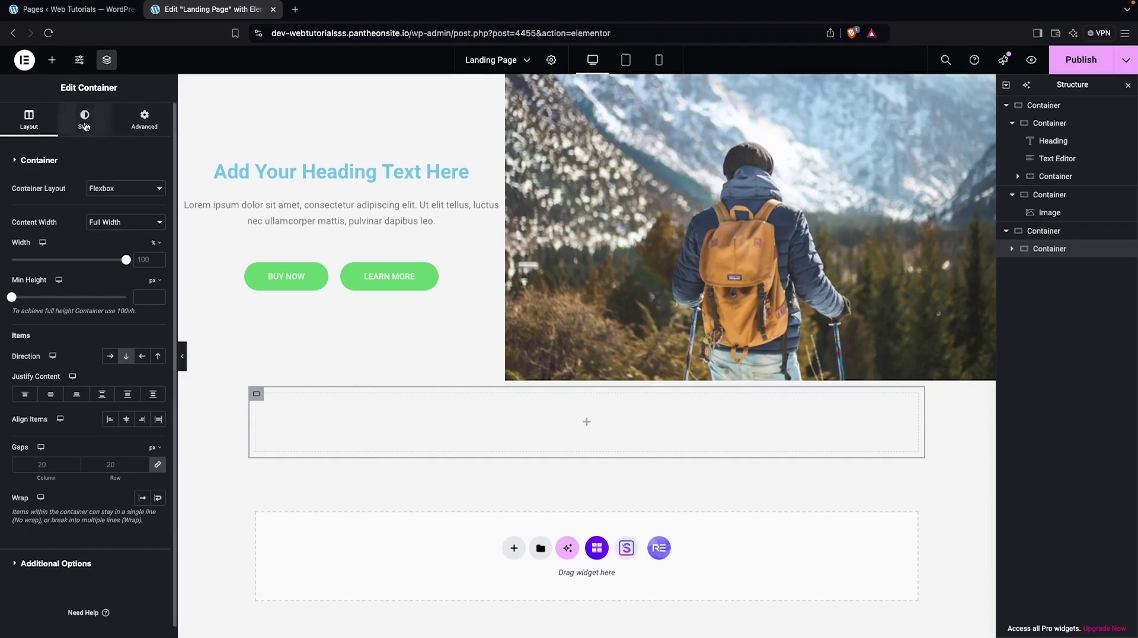
Add an Image widget to the nested column container and choose the hammock photo camp-4-278x300-1.jpg from the media library
{"action": "left_click", "coordinate": [53, 60]}
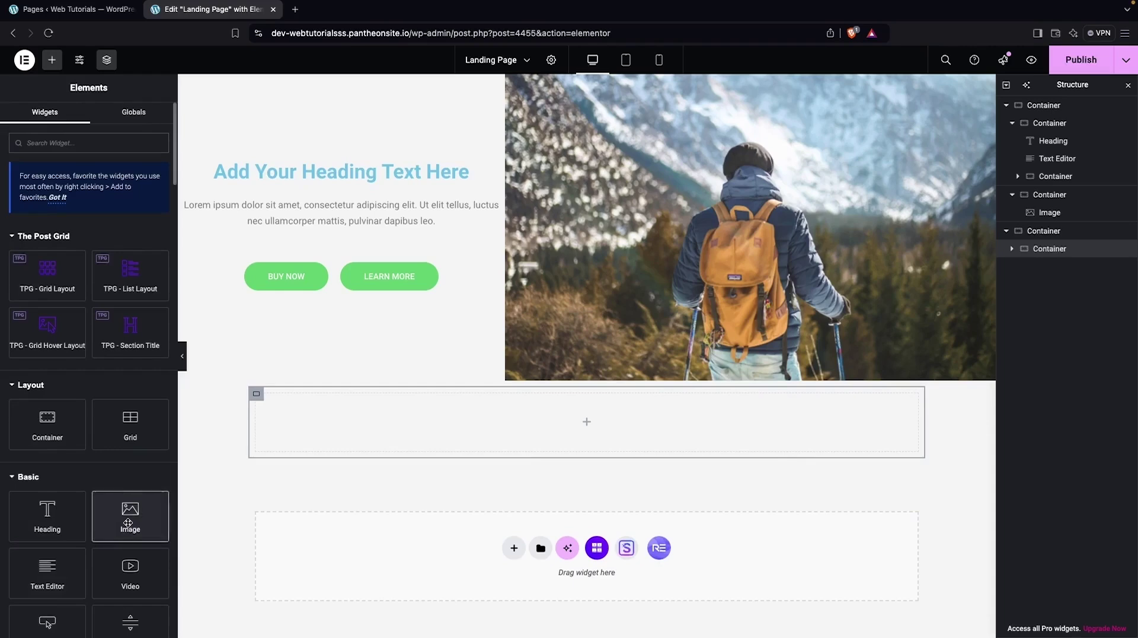
{"action": "left_click_drag", "start_coordinate": [131, 522], "coordinate": [437, 428]}
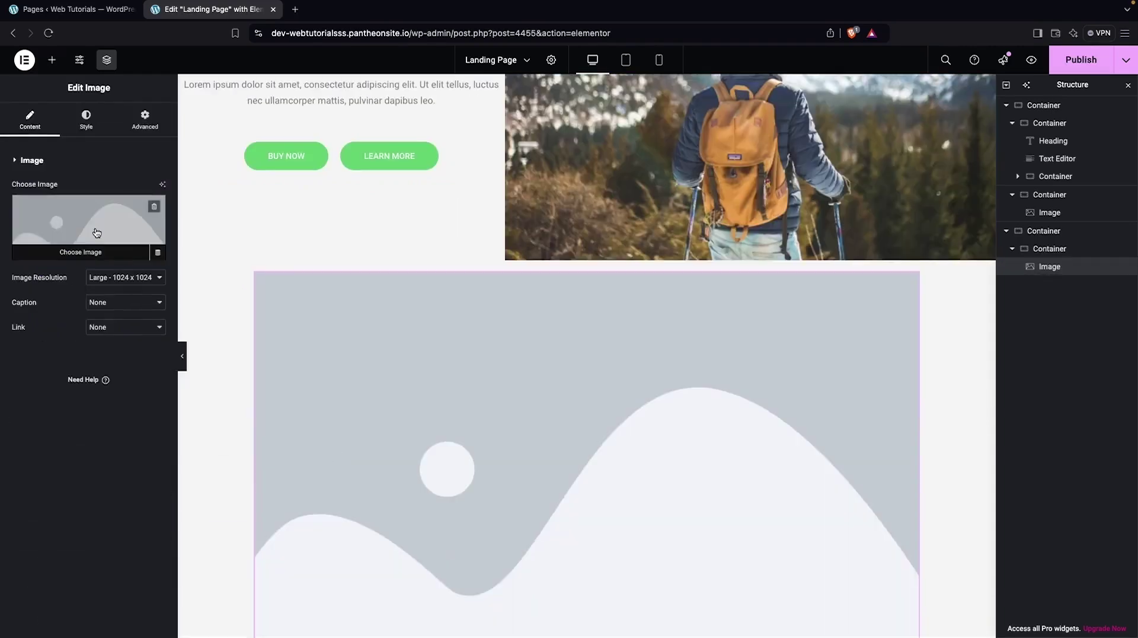
{"action": "left_click", "coordinate": [60, 207]}
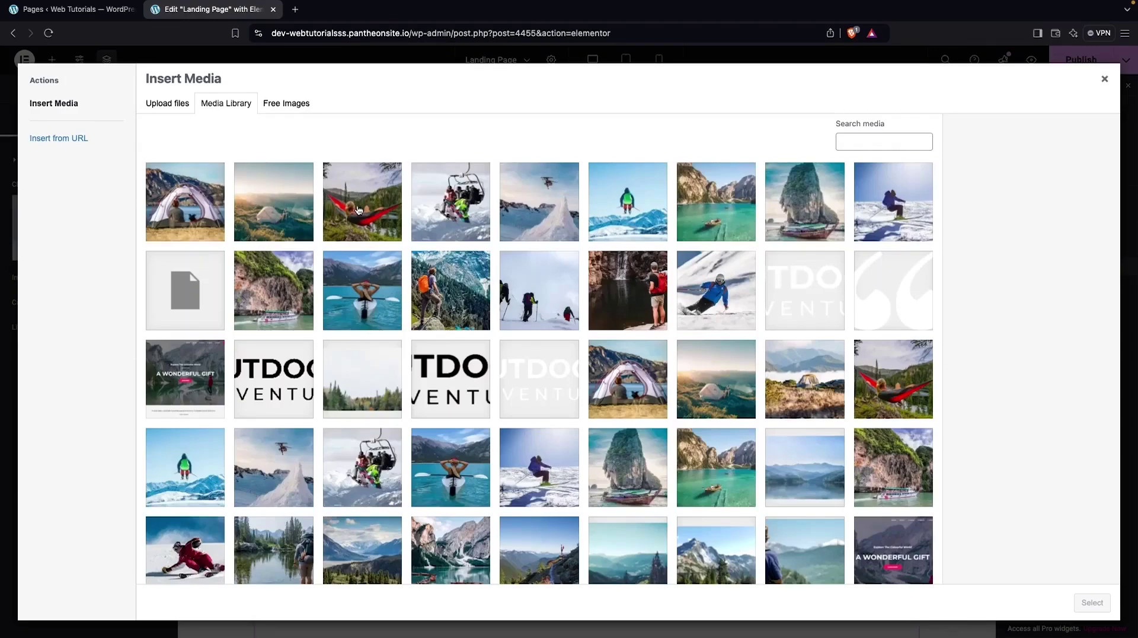
{"action": "left_click", "coordinate": [372, 212]}
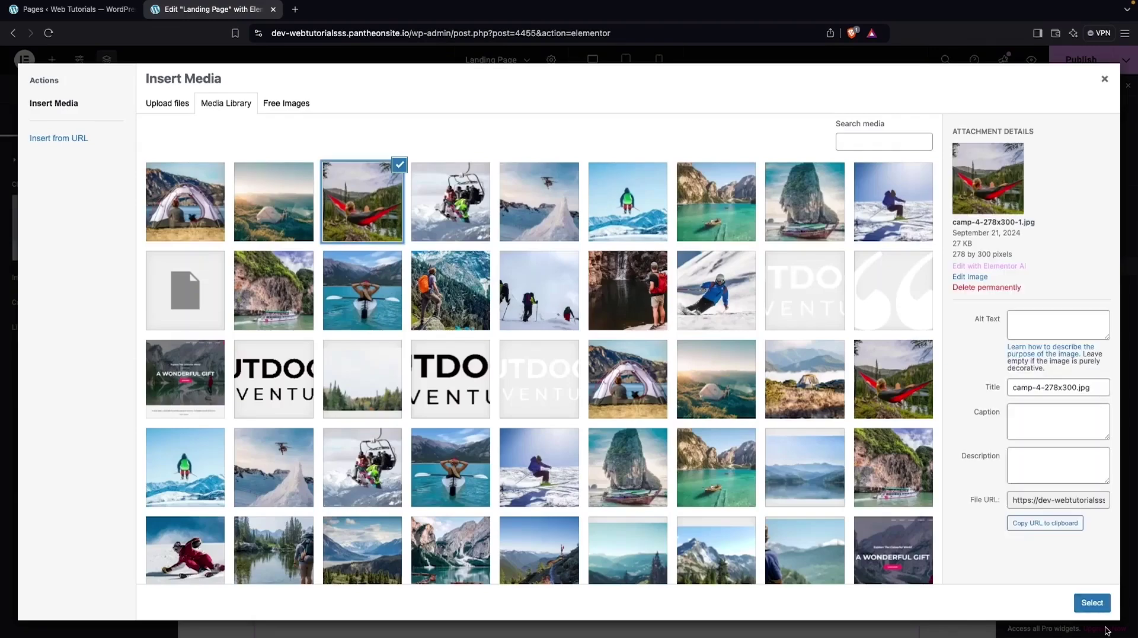
{"action": "left_click", "coordinate": [1093, 602]}
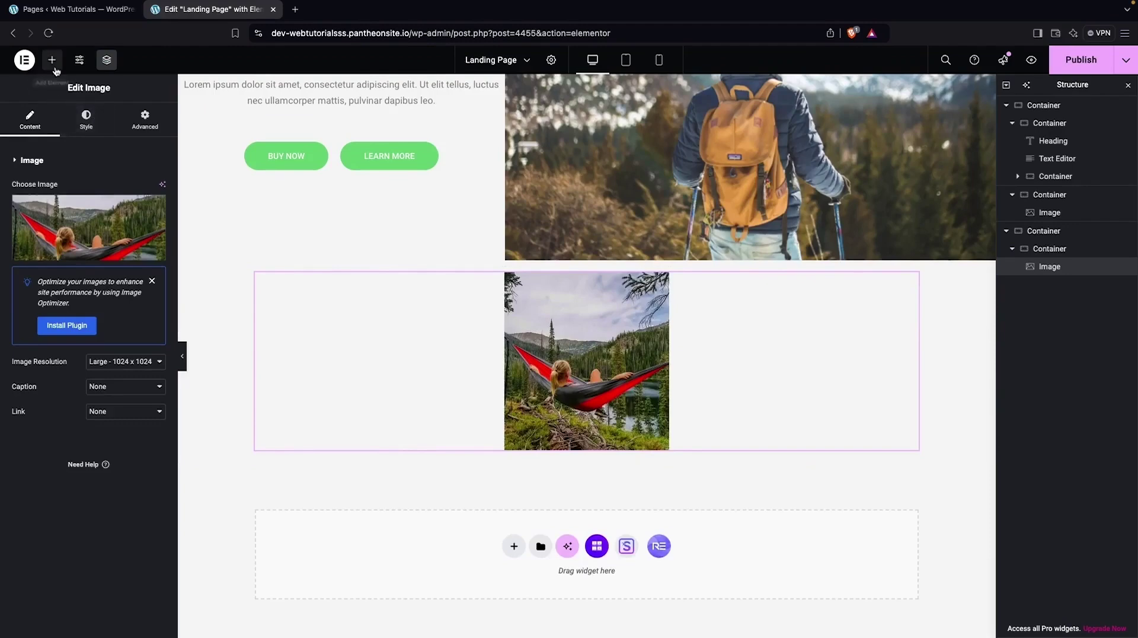
Add a Heading widget below the hammock image in the nested container
{"action": "left_click", "coordinate": [53, 64]}
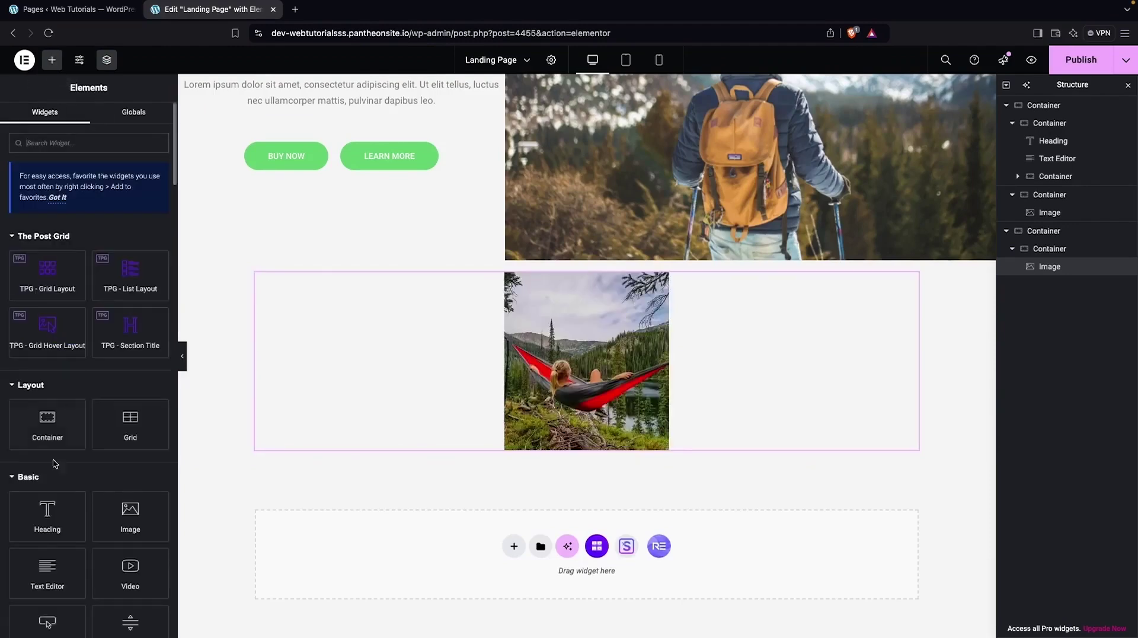
{"action": "left_click_drag", "start_coordinate": [47, 513], "coordinate": [560, 406]}
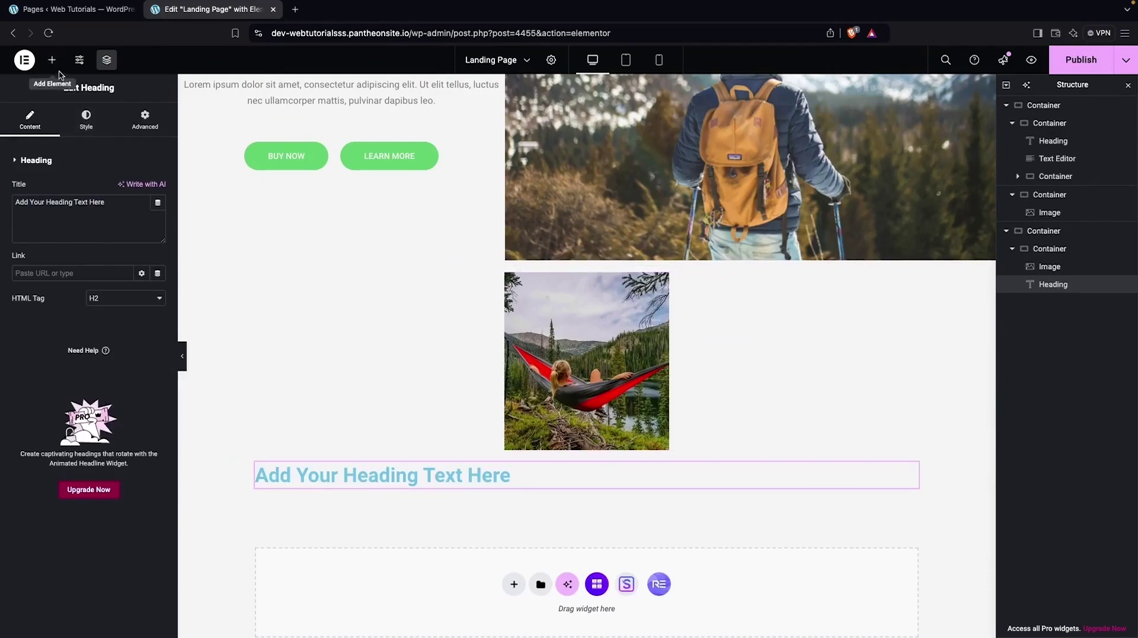
Add a Text Editor widget below the heading in the hammock image's container
{"action": "left_click", "coordinate": [53, 62]}
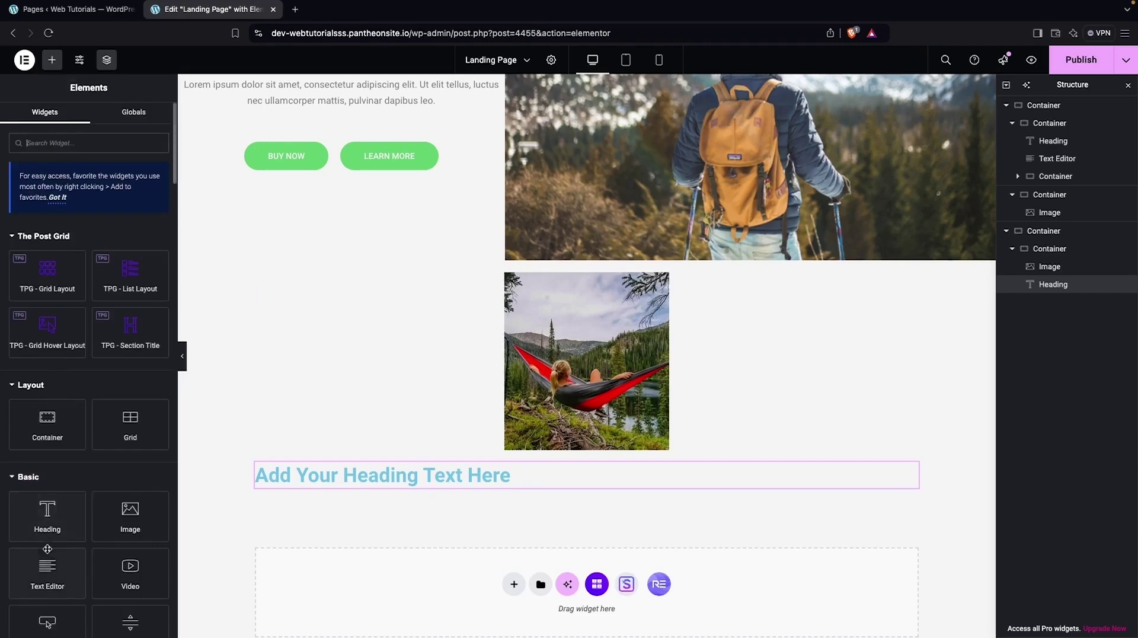
{"action": "scroll", "coordinate": [47, 551], "scroll_direction": "down", "scroll_amount": 2}
{"action": "scroll", "coordinate": [56, 490], "scroll_direction": "down", "scroll_amount": 1}
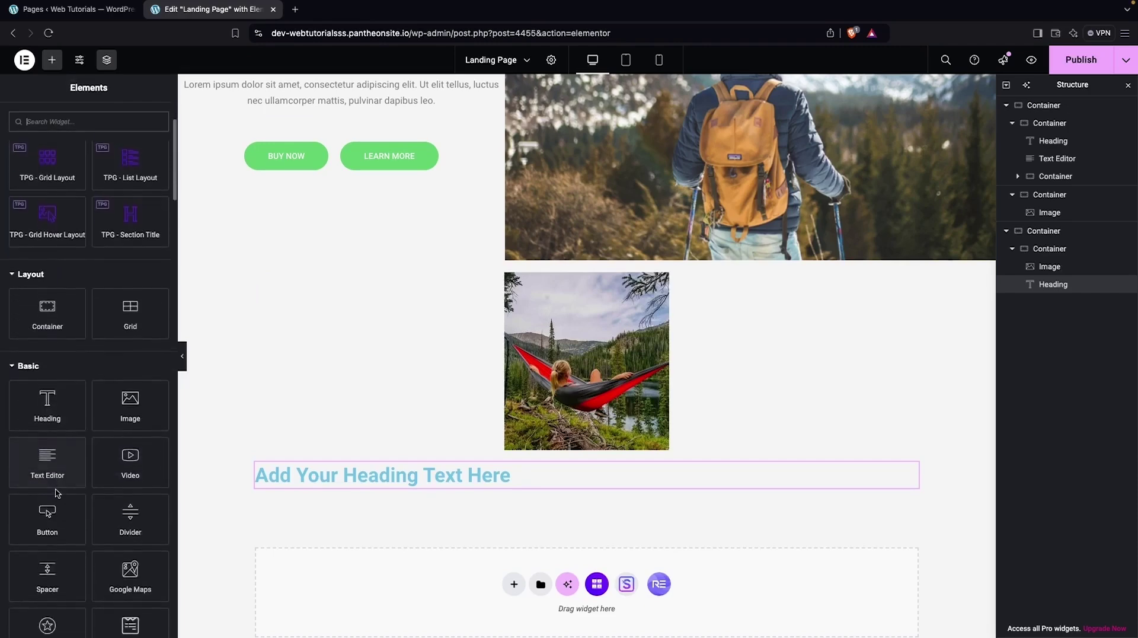
{"action": "scroll", "coordinate": [58, 445], "scroll_direction": "up", "scroll_amount": 1}
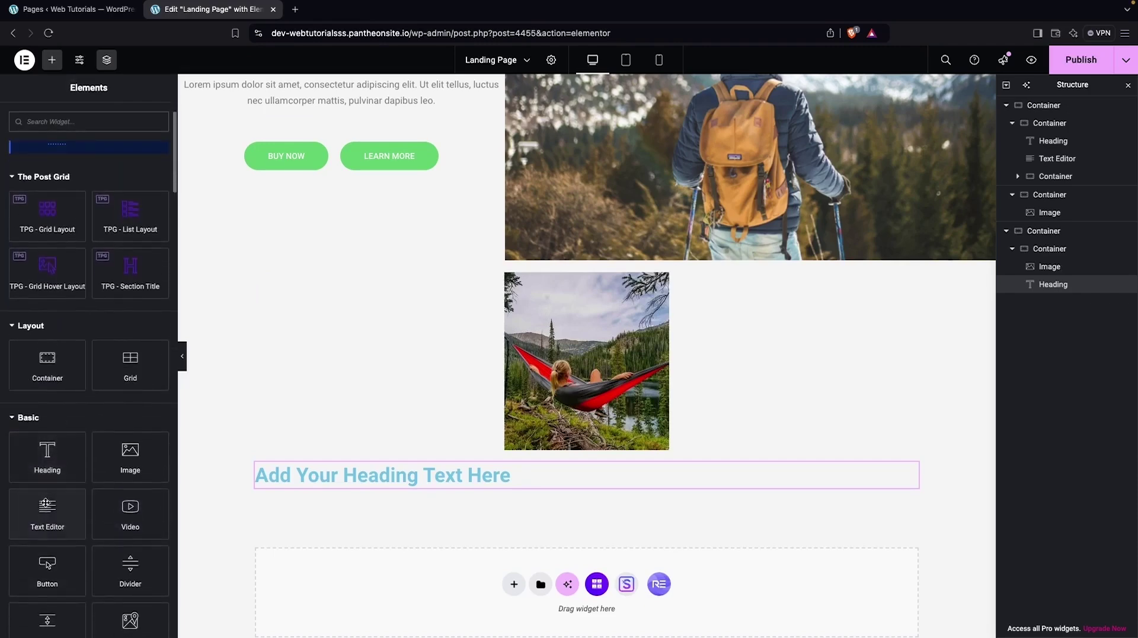
{"action": "left_click_drag", "start_coordinate": [48, 509], "coordinate": [510, 475]}
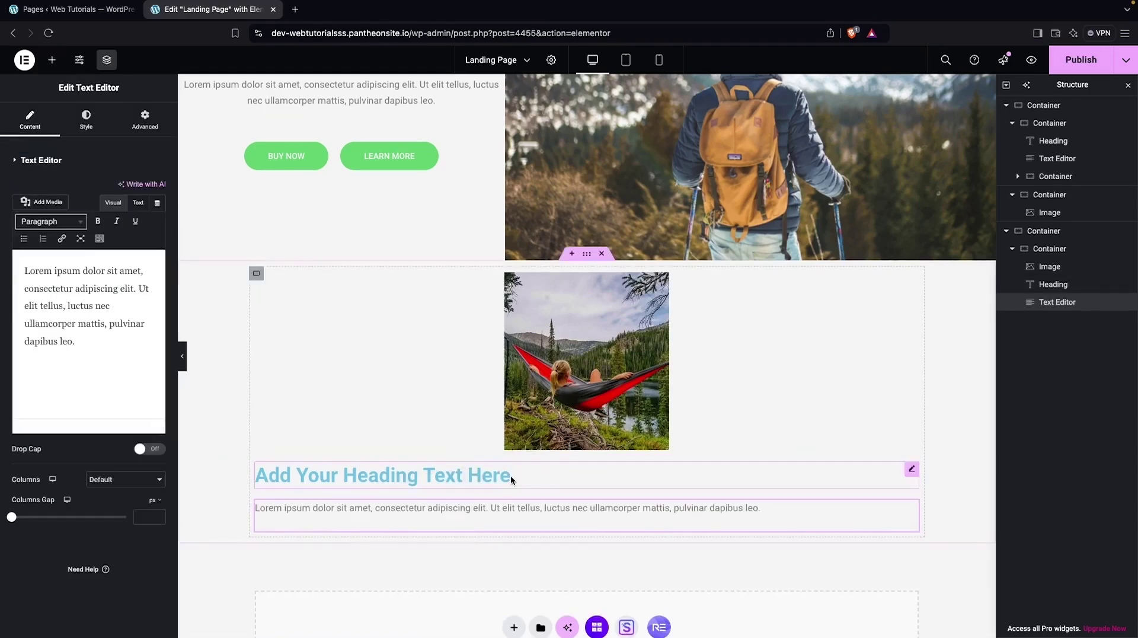
Center-align both the heading and the paragraph text below the hammock image
{"action": "left_click", "coordinate": [286, 475]}
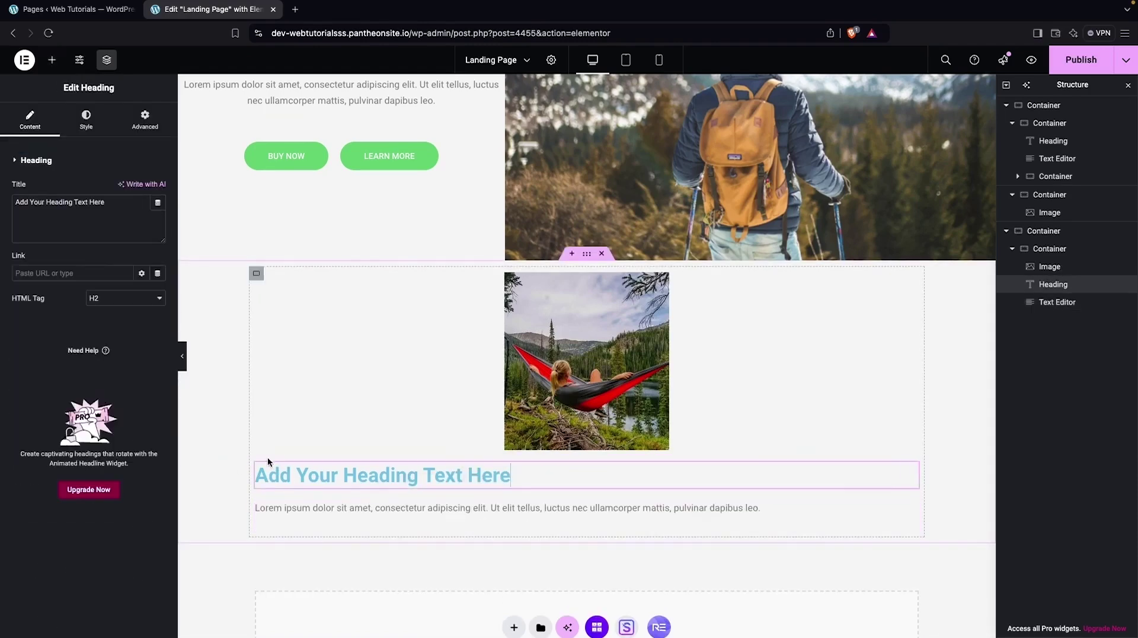
{"action": "left_click", "coordinate": [86, 118]}
{"action": "left_click", "coordinate": [126, 188]}
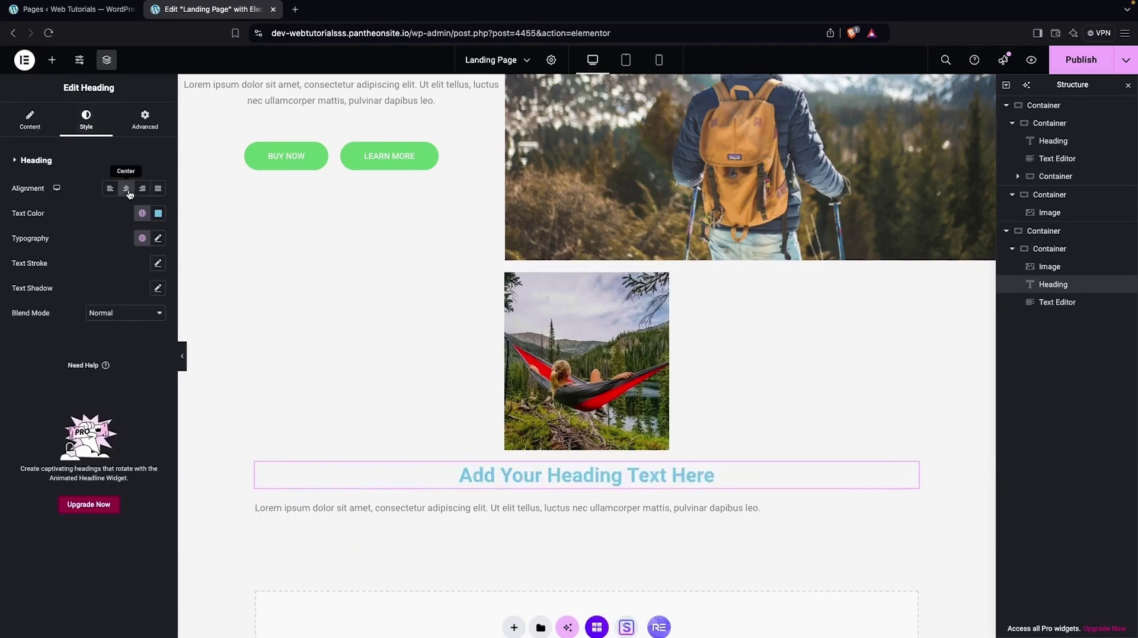
{"action": "left_click", "coordinate": [457, 503]}
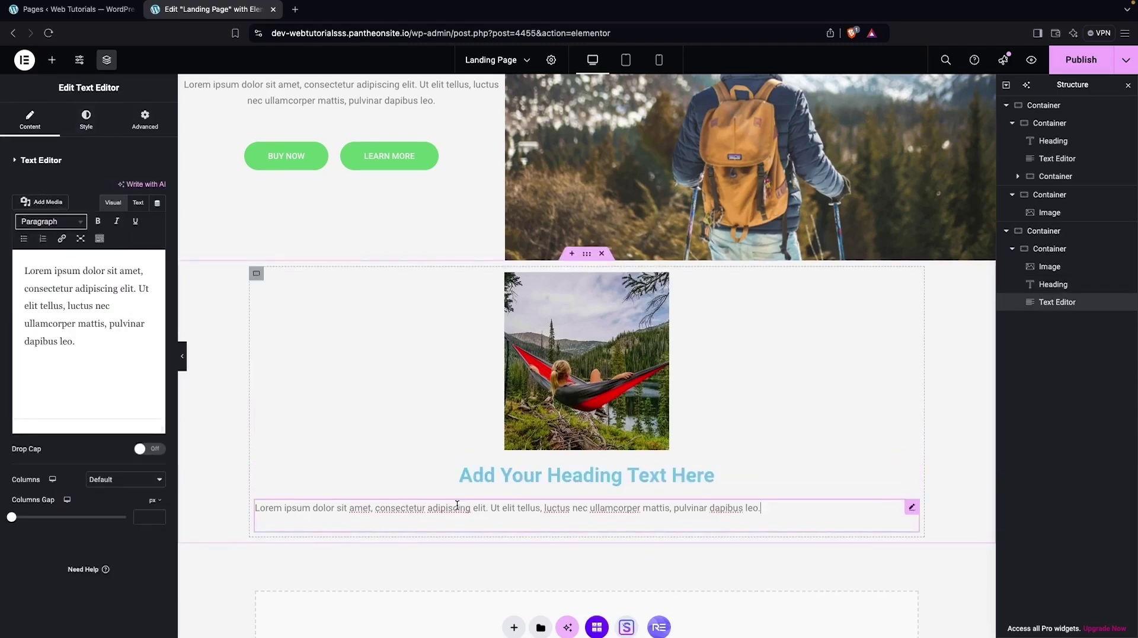
{"action": "left_click", "coordinate": [83, 121]}
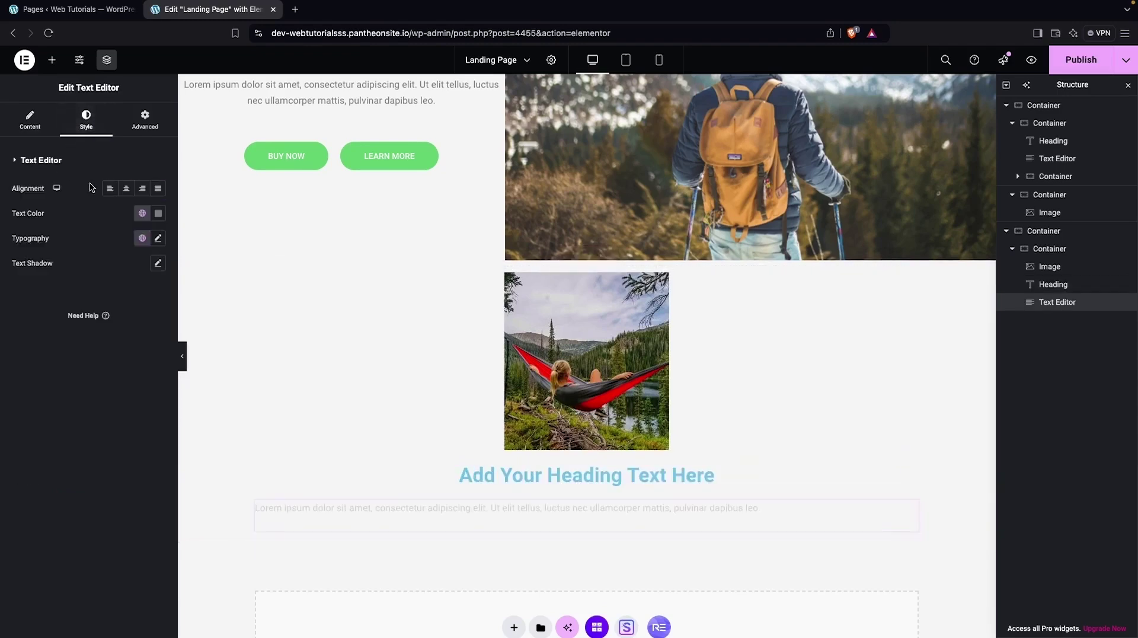
{"action": "left_click", "coordinate": [126, 188]}
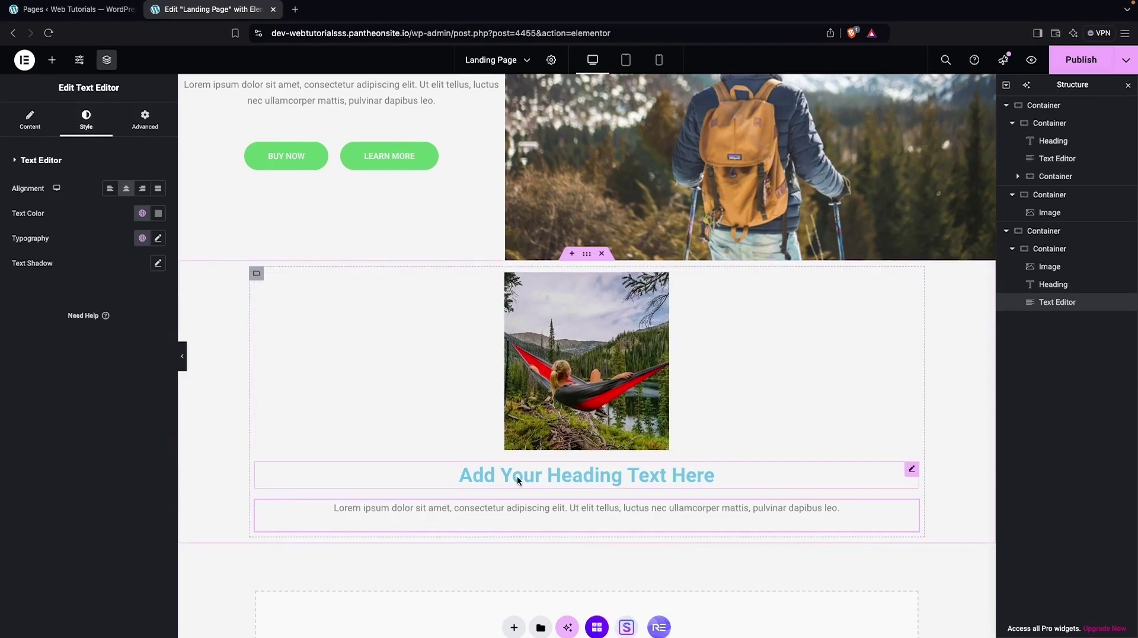
Set the hammock image's width to 30%
{"action": "left_click", "coordinate": [560, 365]}
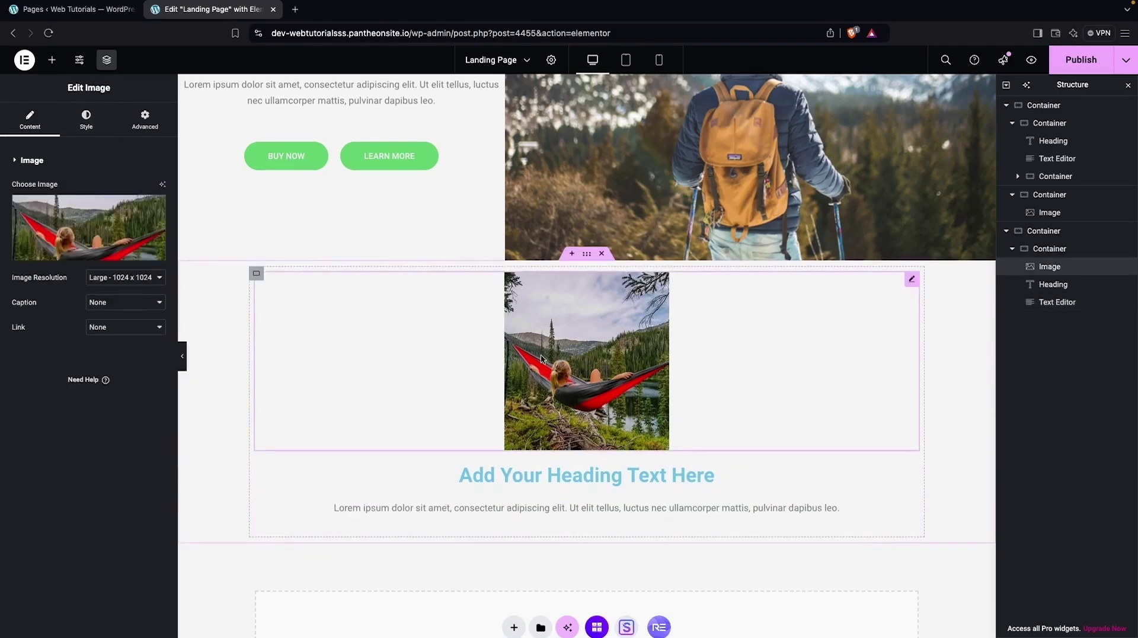
{"action": "left_click", "coordinate": [89, 123]}
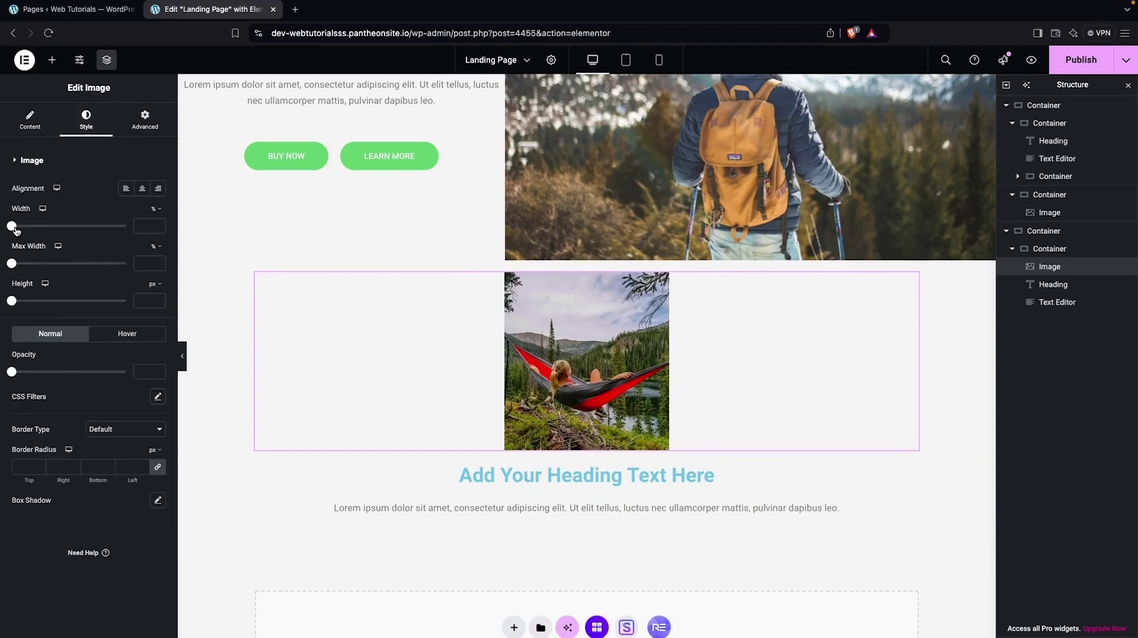
{"action": "left_click_drag", "start_coordinate": [15, 229], "coordinate": [50, 230]}
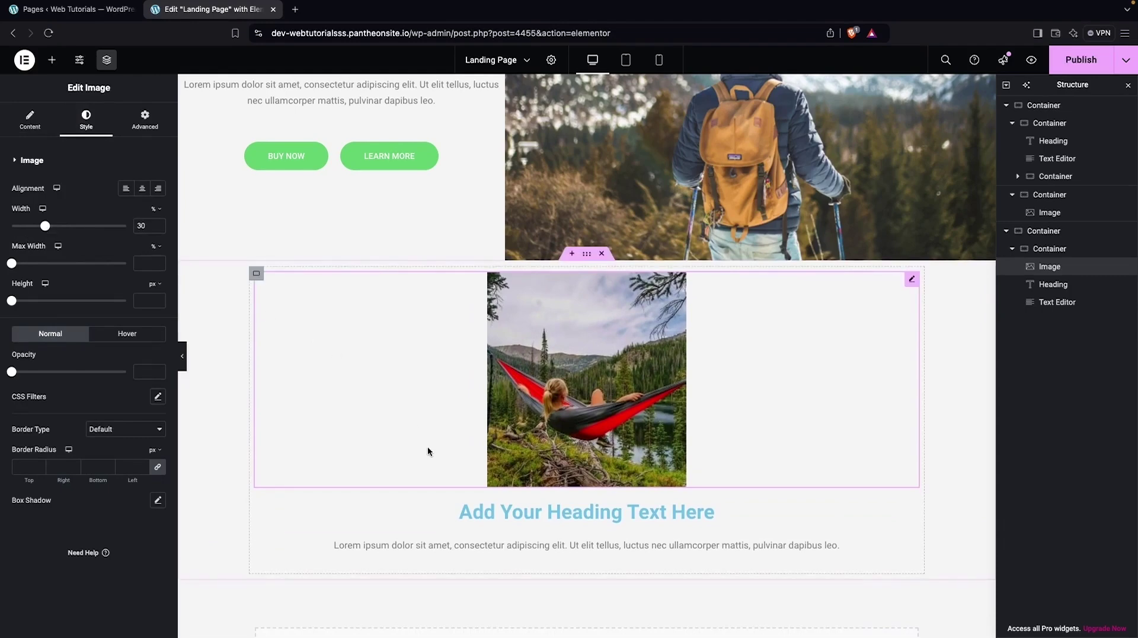
Set the typography size of the heading below the hammock image to 20 px
{"action": "left_click", "coordinate": [483, 511]}
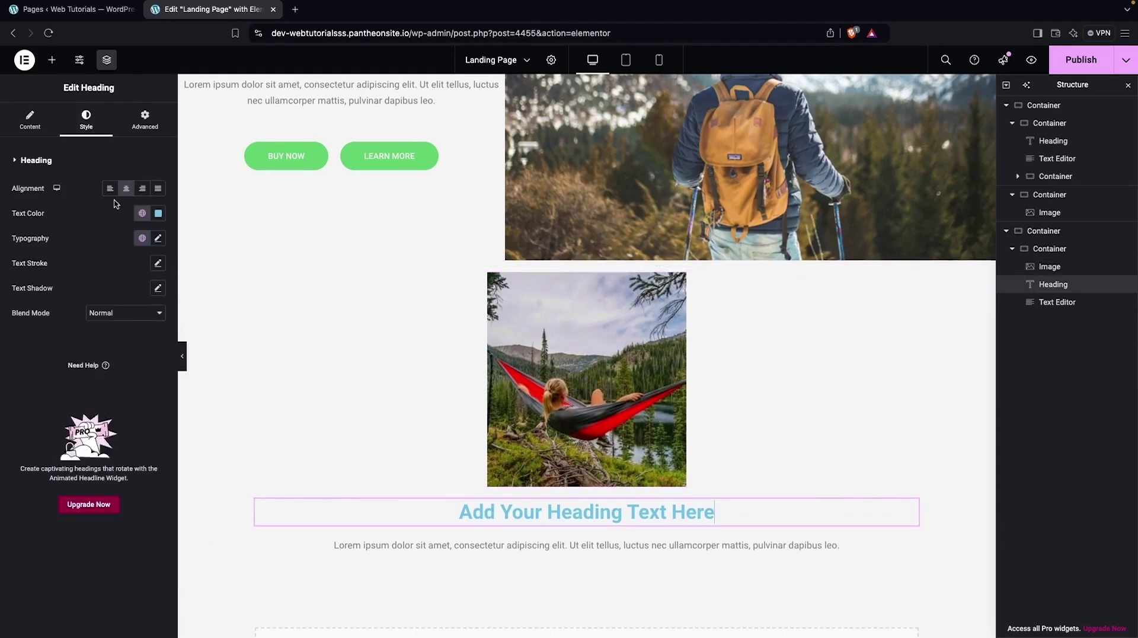
{"action": "left_click", "coordinate": [158, 238]}
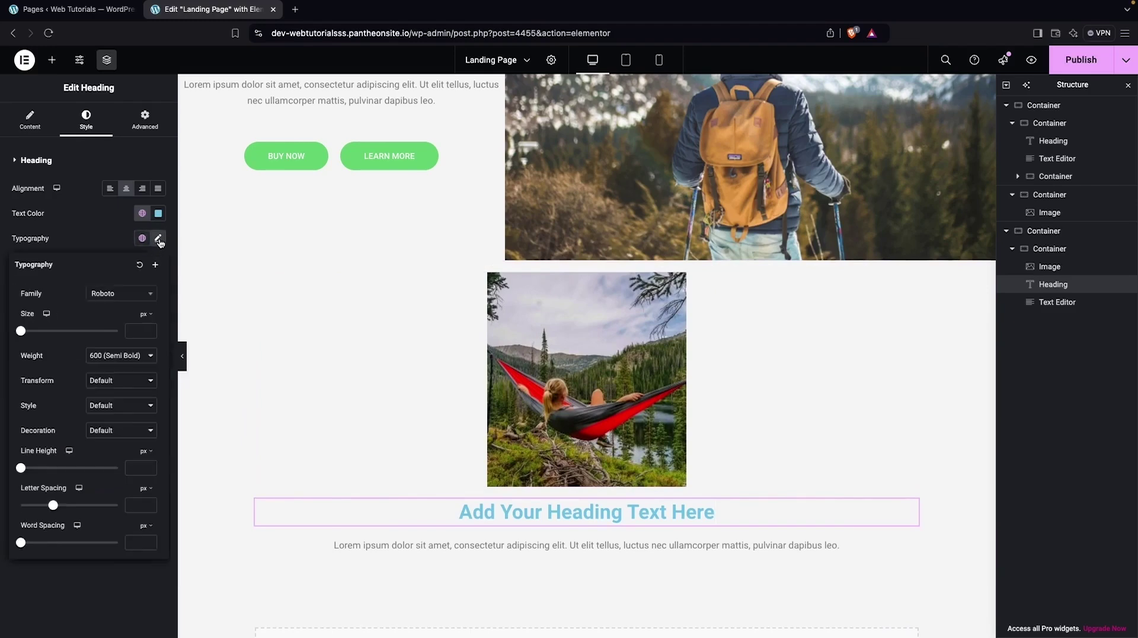
{"action": "left_click", "coordinate": [152, 329]}
{"action": "left_click", "coordinate": [151, 335]}
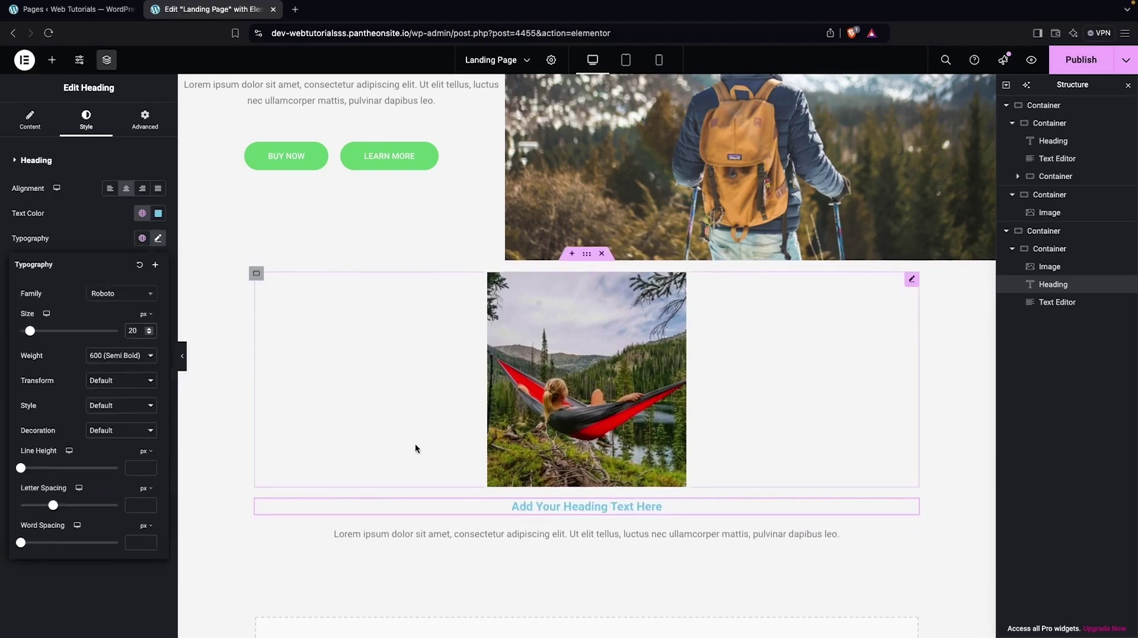
{"action": "left_click", "coordinate": [486, 514]}
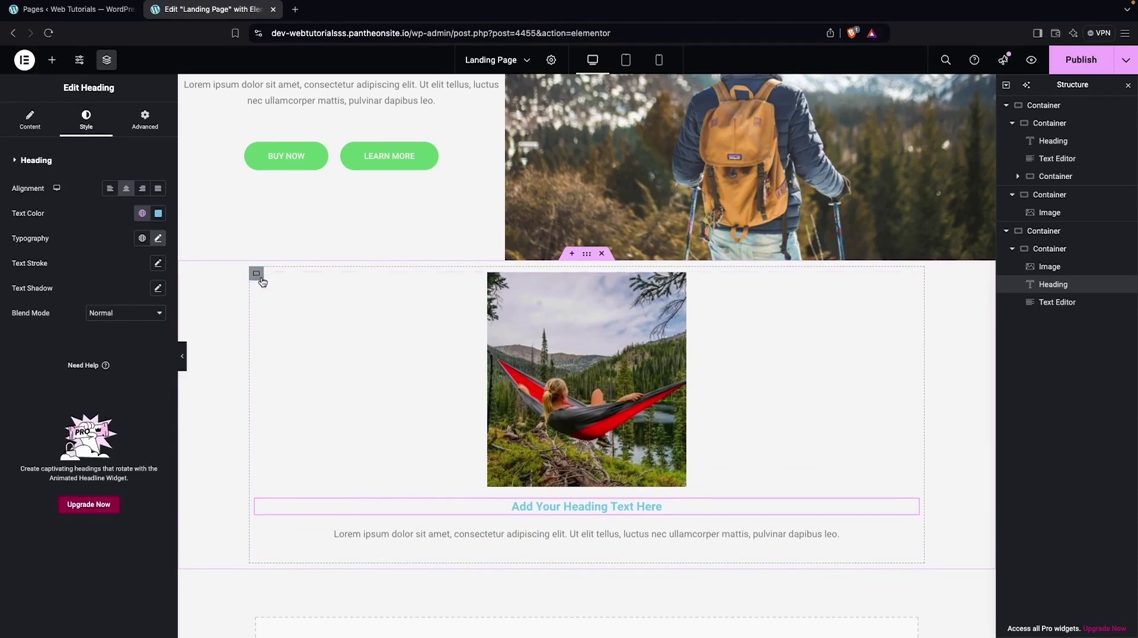
Duplicate the nested container with the image, heading and text twice to make three columns in the row
{"action": "left_click", "coordinate": [1041, 254]}
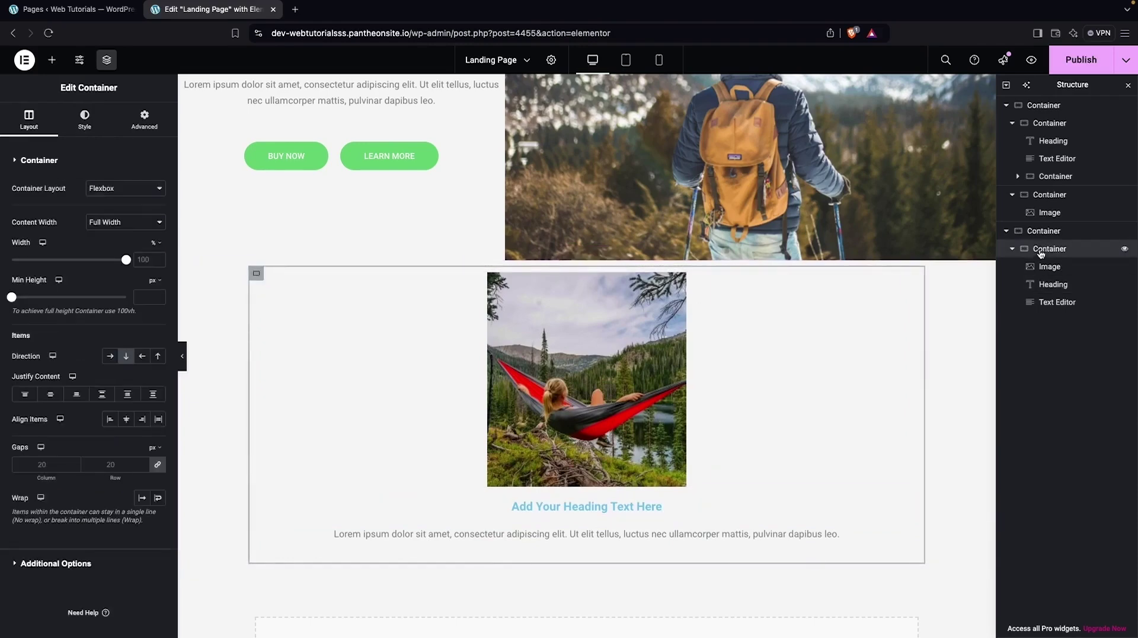
{"action": "right_click", "coordinate": [1041, 254]}
{"action": "left_click", "coordinate": [1034, 287]}
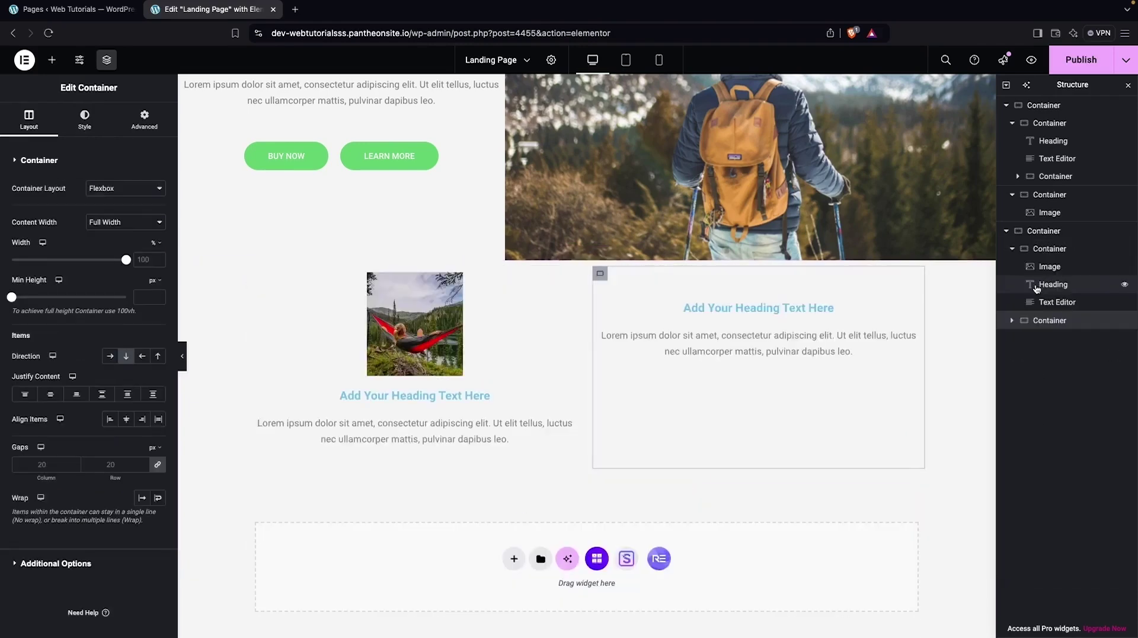
{"action": "right_click", "coordinate": [1052, 256]}
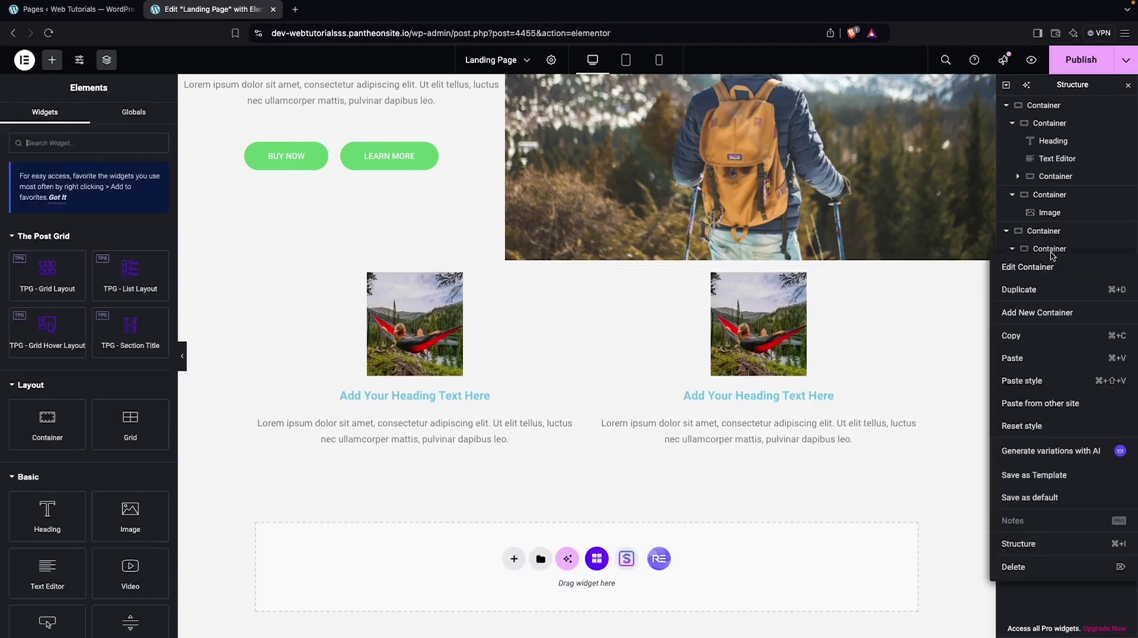
{"action": "left_click", "coordinate": [949, 290]}
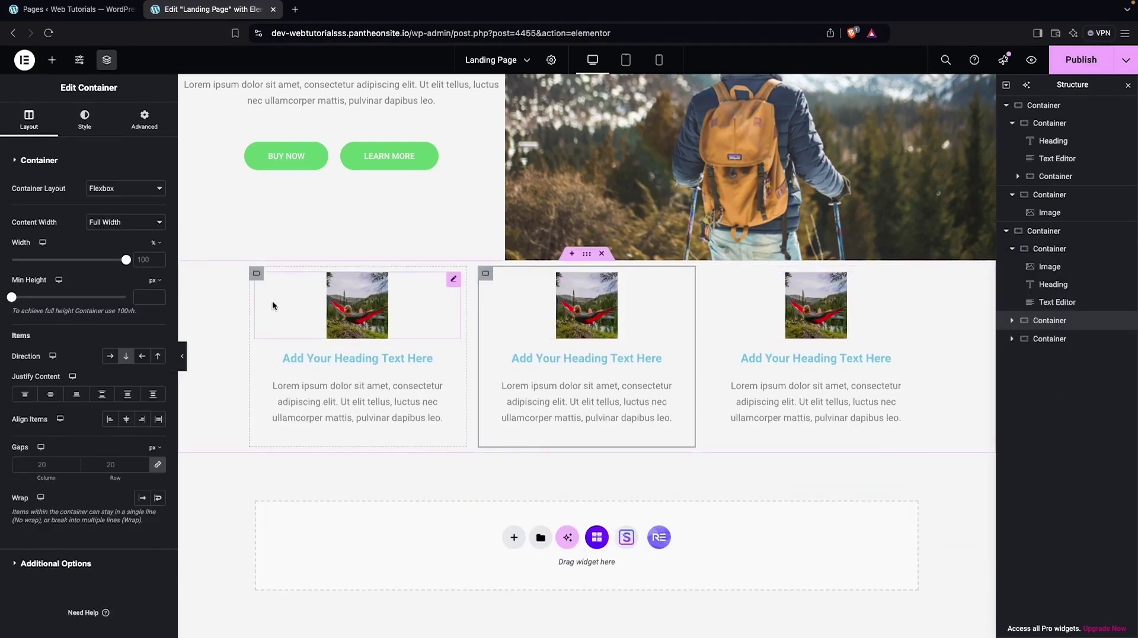
Set the width of the hammock image in each of the three columns to 100%
{"action": "left_click", "coordinate": [355, 309]}
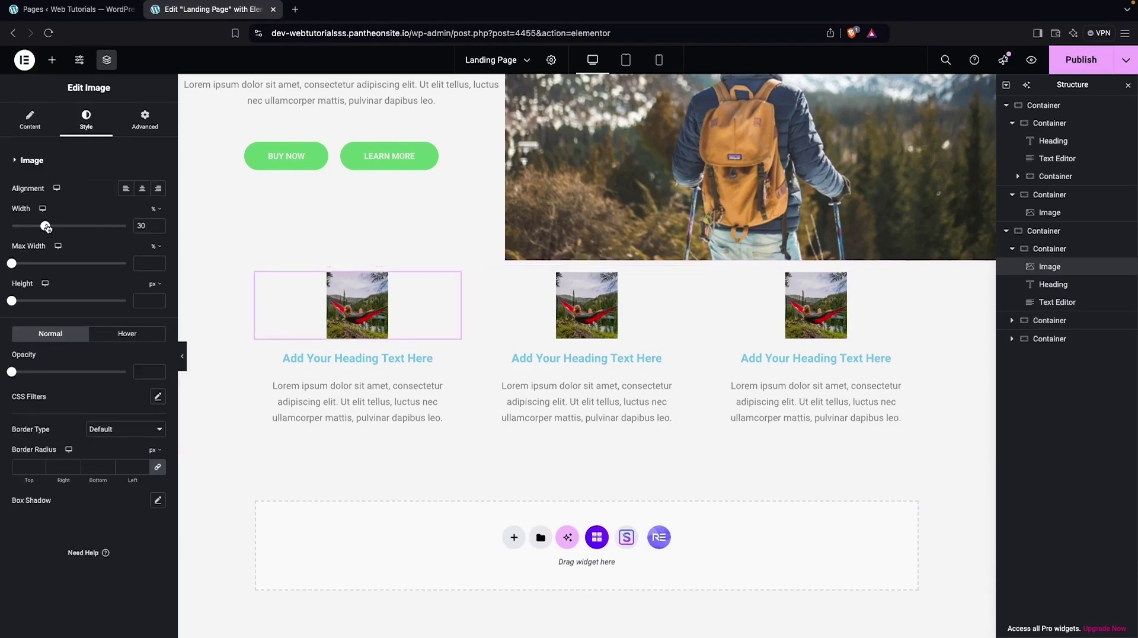
{"action": "left_click_drag", "start_coordinate": [45, 227], "coordinate": [126, 227]}
{"action": "left_click", "coordinate": [588, 314]}
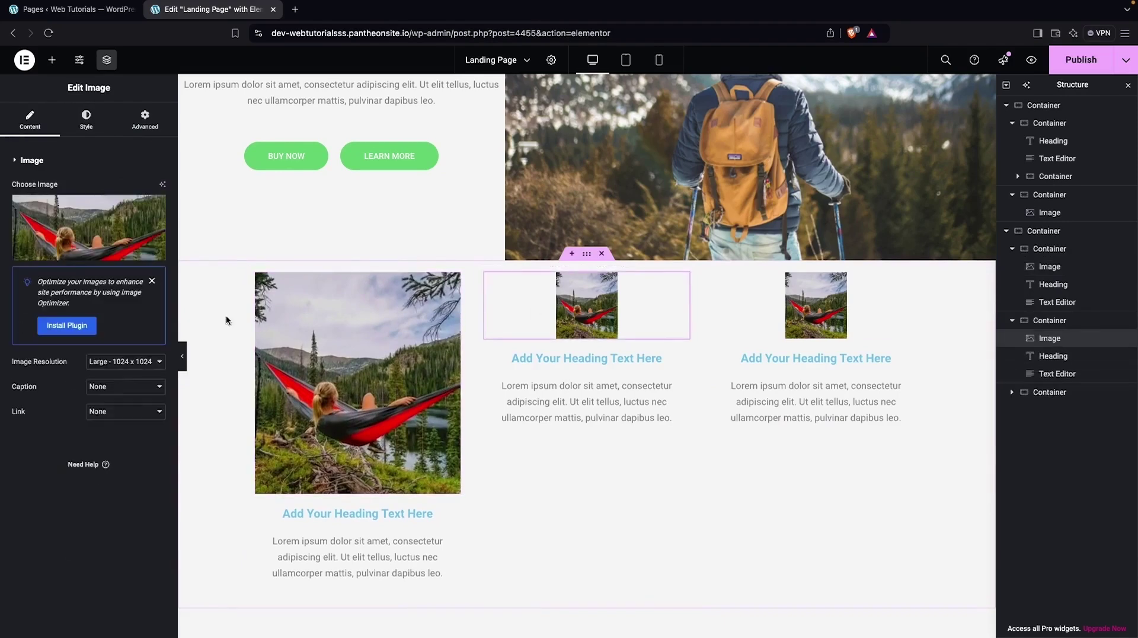
{"action": "left_click", "coordinate": [86, 118]}
{"action": "left_click_drag", "start_coordinate": [45, 226], "coordinate": [125, 226]}
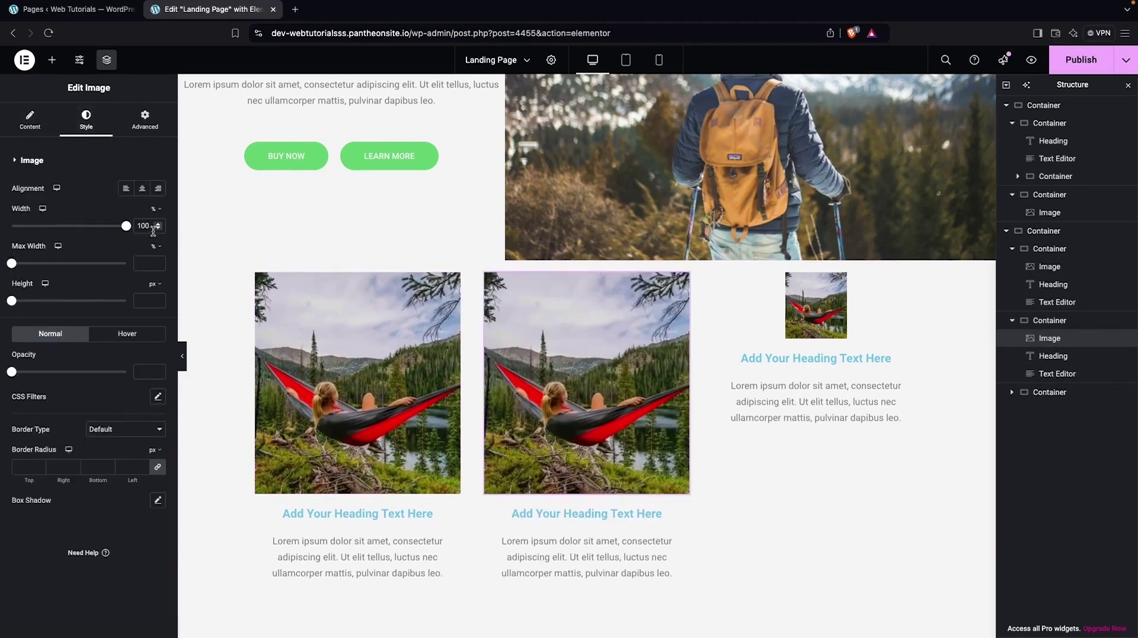
{"action": "left_click", "coordinate": [804, 326]}
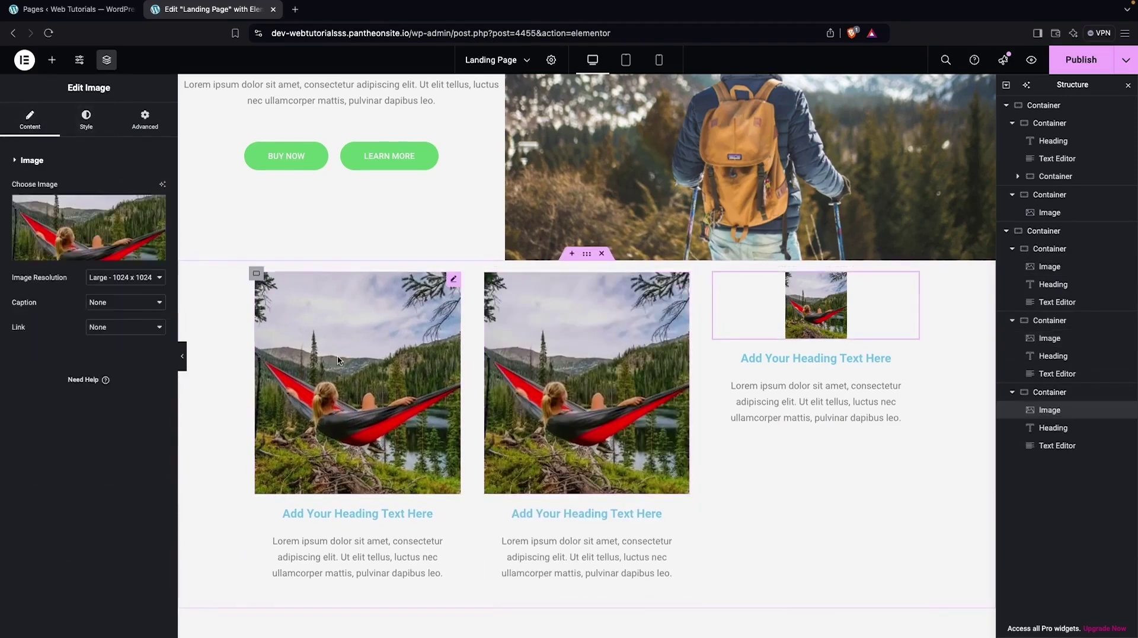
{"action": "left_click", "coordinate": [86, 118]}
{"action": "left_click_drag", "start_coordinate": [45, 226], "coordinate": [126, 226]}
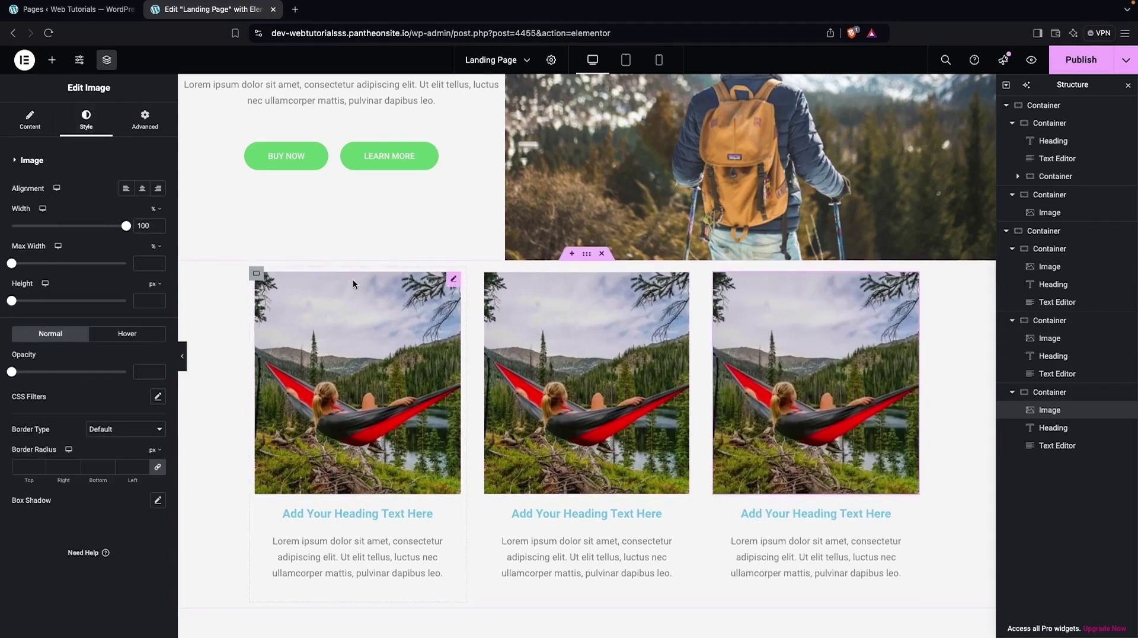
Add a Heading widget in a new container below the three columns and move that container between the hero and the columns
{"action": "scroll", "coordinate": [515, 353], "scroll_direction": "down", "scroll_amount": 4}
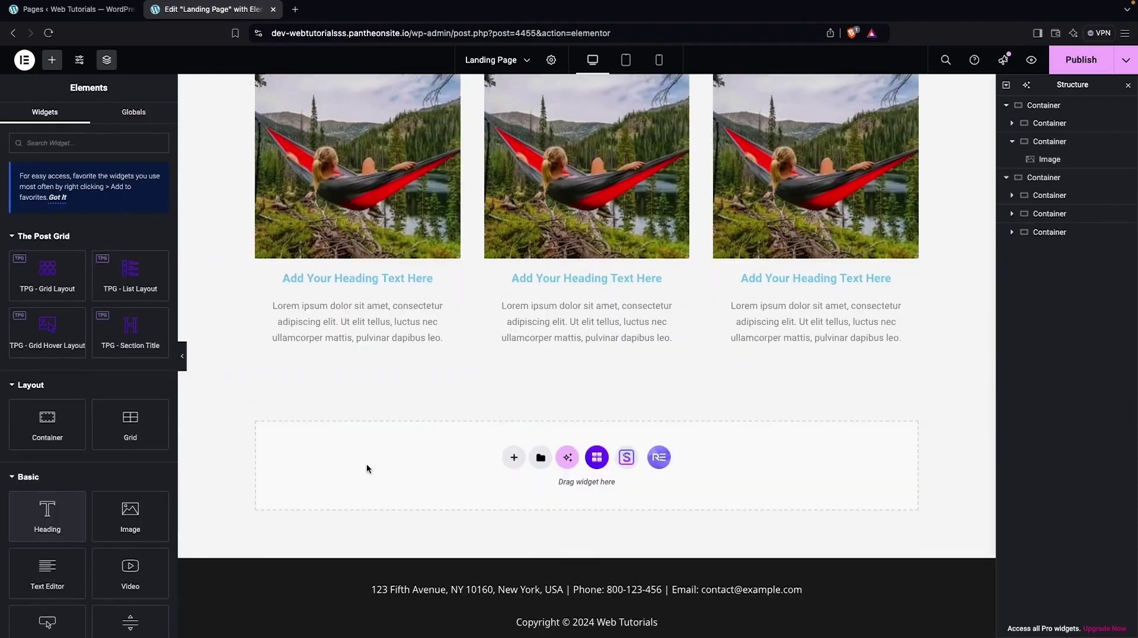
{"action": "left_click_drag", "start_coordinate": [61, 516], "coordinate": [522, 460]}
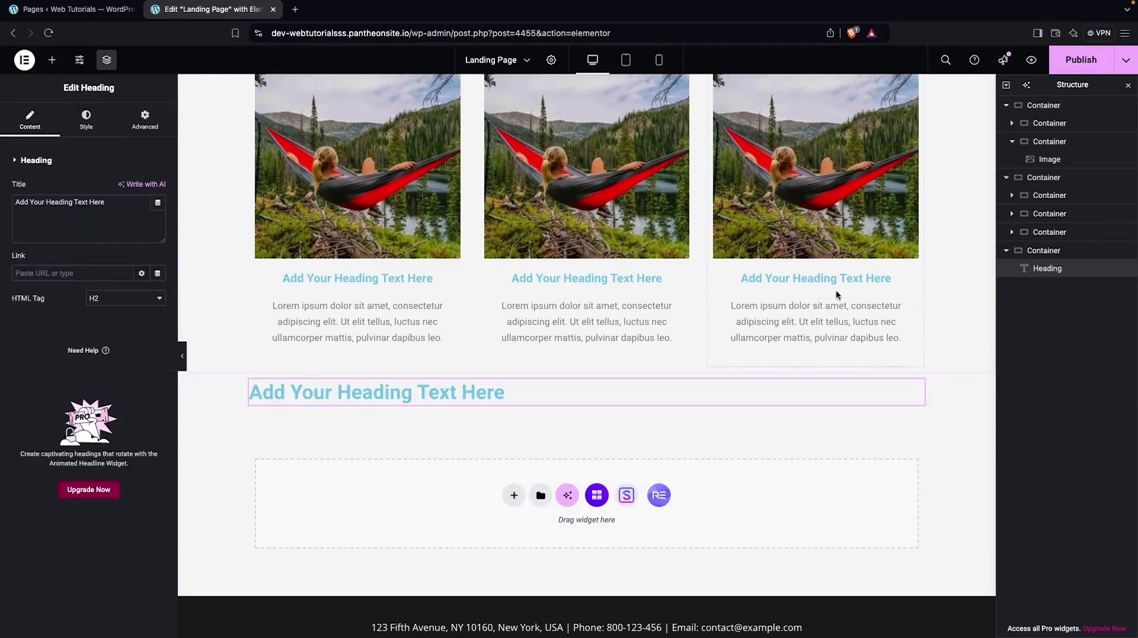
{"action": "left_click", "coordinate": [1012, 141]}
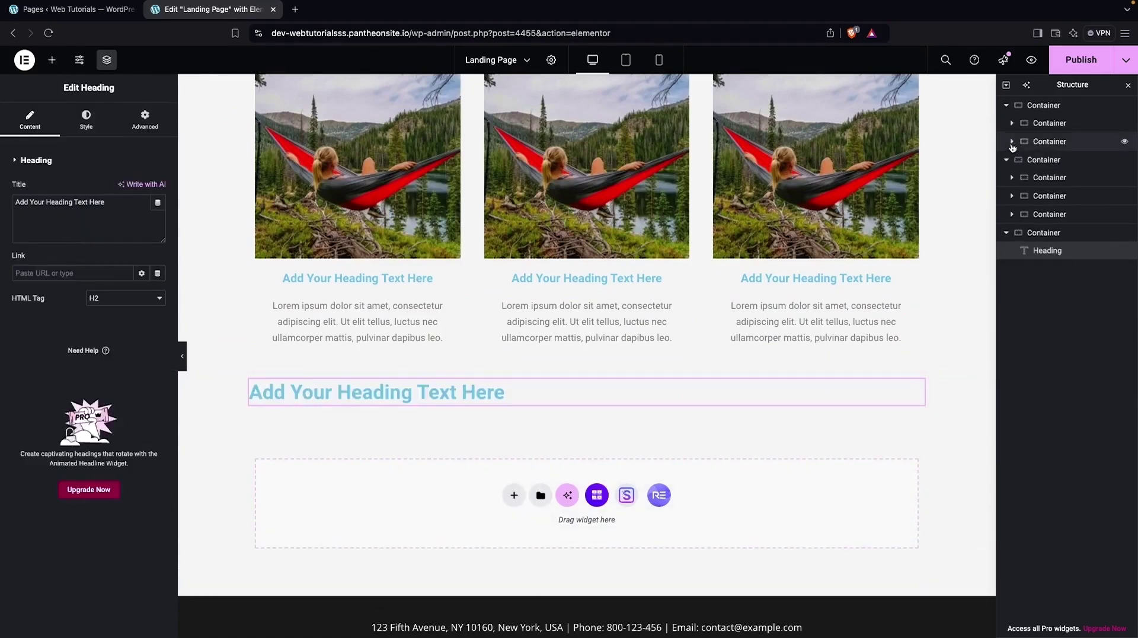
{"action": "left_click", "coordinate": [1007, 106]}
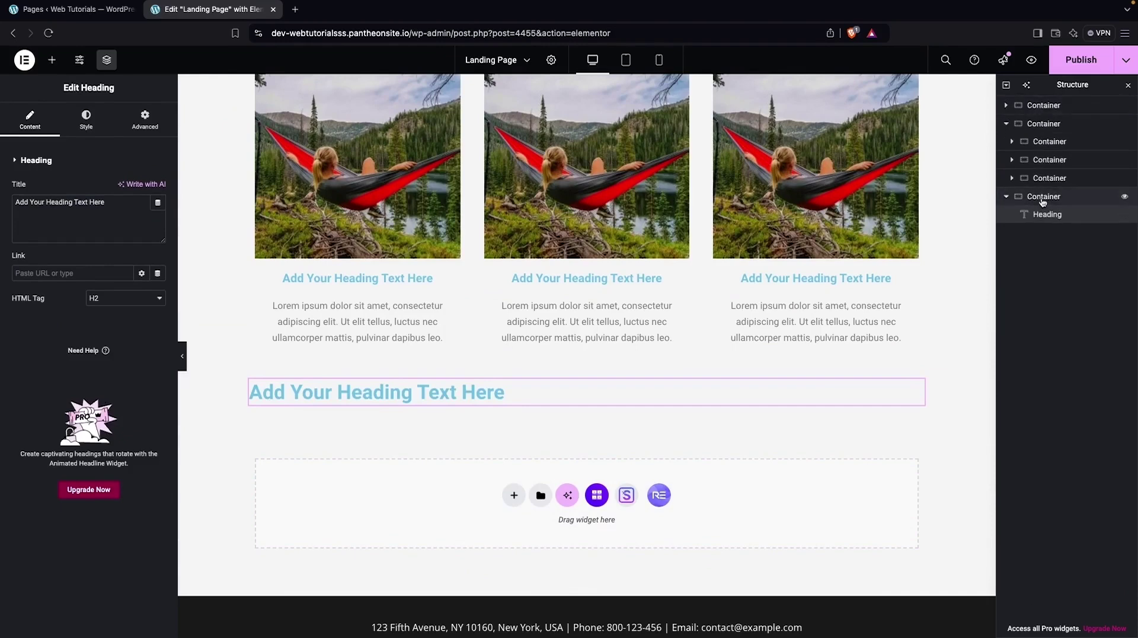
{"action": "left_click_drag", "start_coordinate": [1044, 196], "coordinate": [1021, 125]}
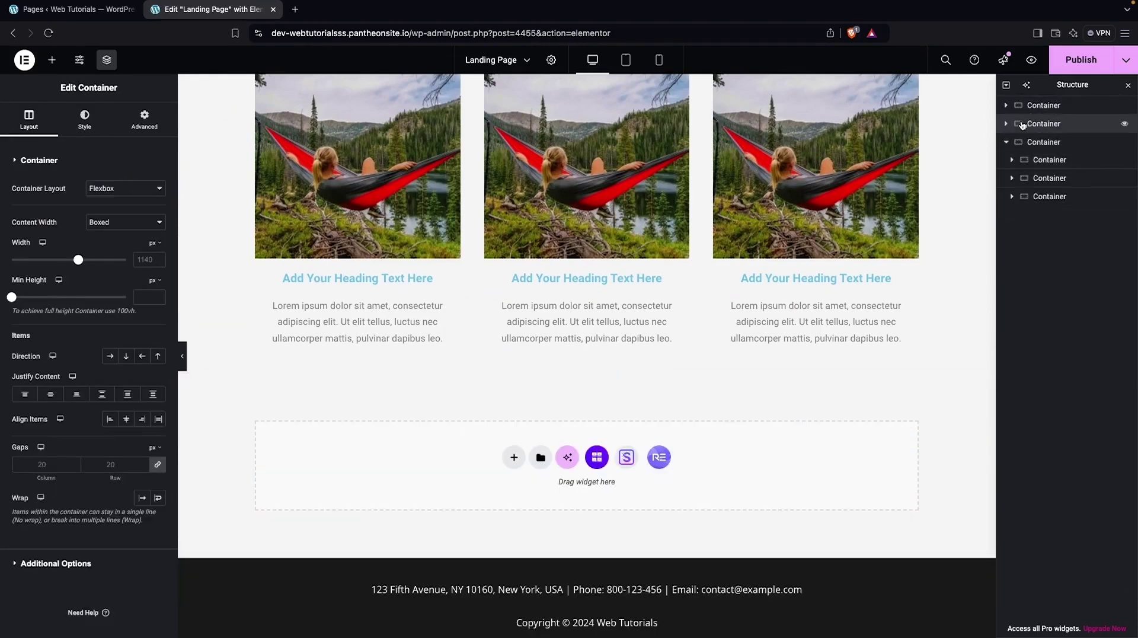
{"action": "scroll", "coordinate": [783, 284], "scroll_direction": "up", "scroll_amount": 5}
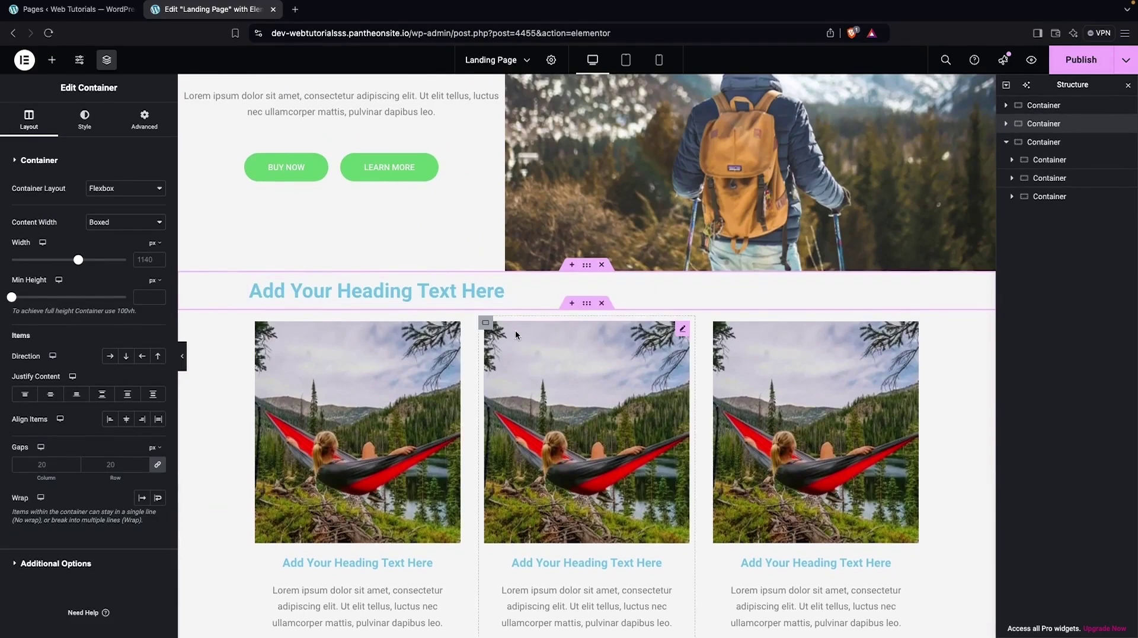
Center-align the section heading above the three image columns
{"action": "left_click", "coordinate": [70, 122]}
{"action": "left_click", "coordinate": [44, 127]}
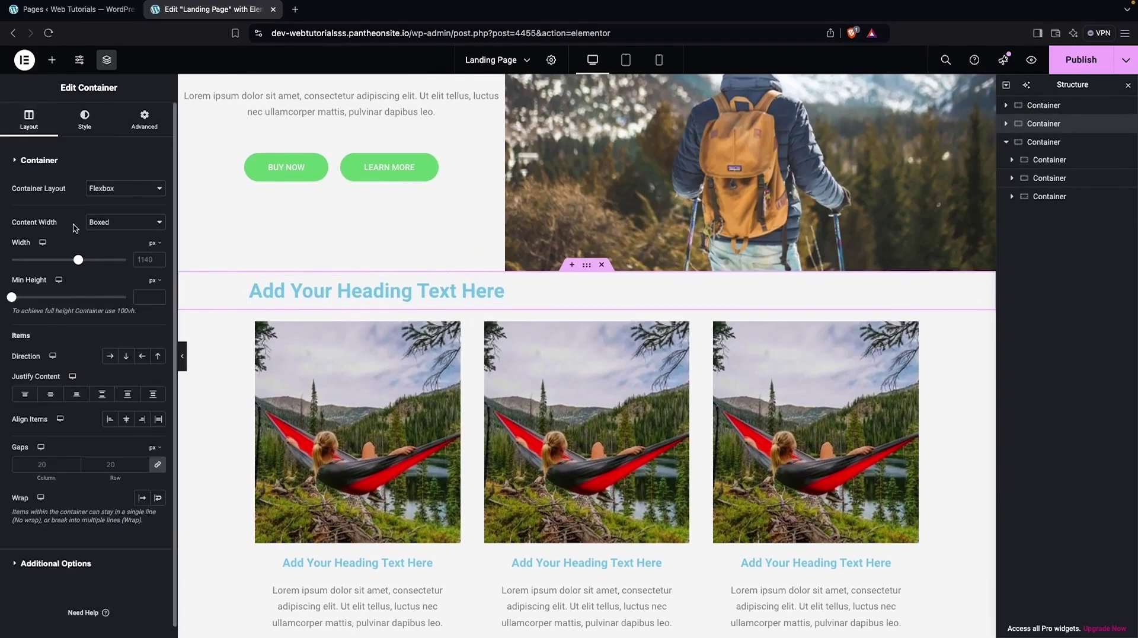
{"action": "left_click", "coordinate": [297, 297]}
{"action": "left_click", "coordinate": [86, 120]}
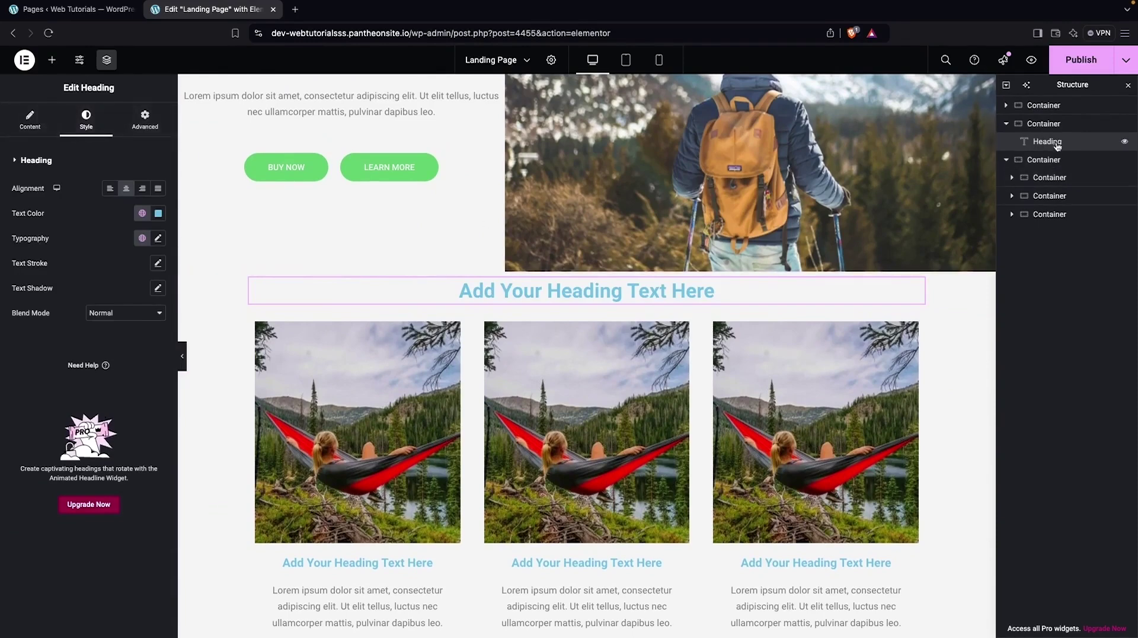
Unlink the padding values of the section heading's container and set its top and bottom padding to 60 px
{"action": "left_click", "coordinate": [1044, 123]}
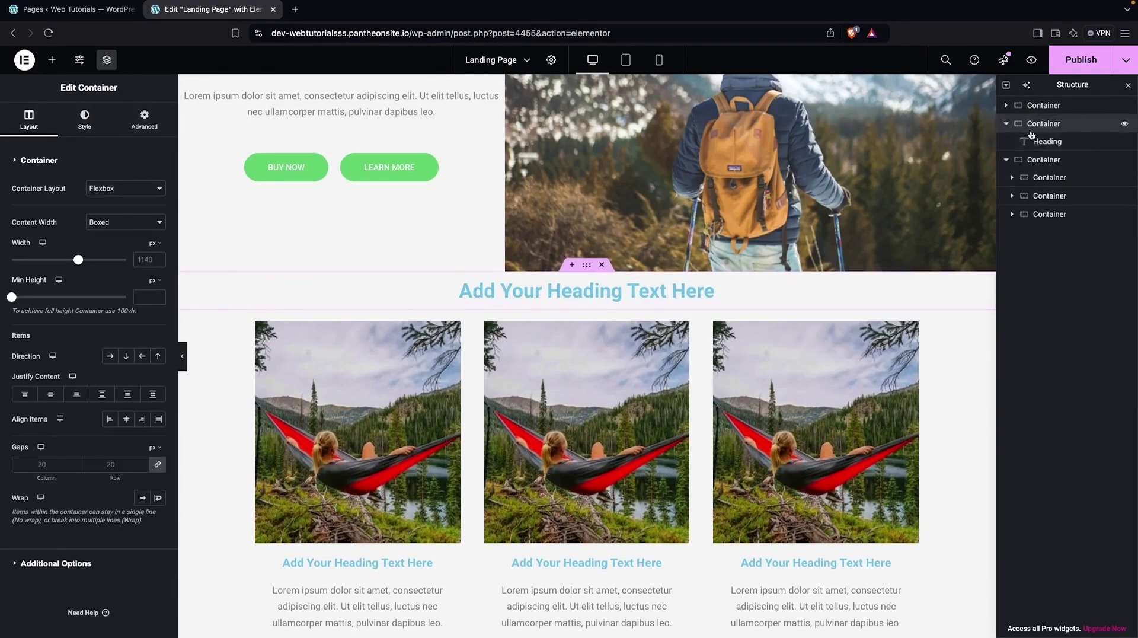
{"action": "left_click", "coordinate": [139, 120]}
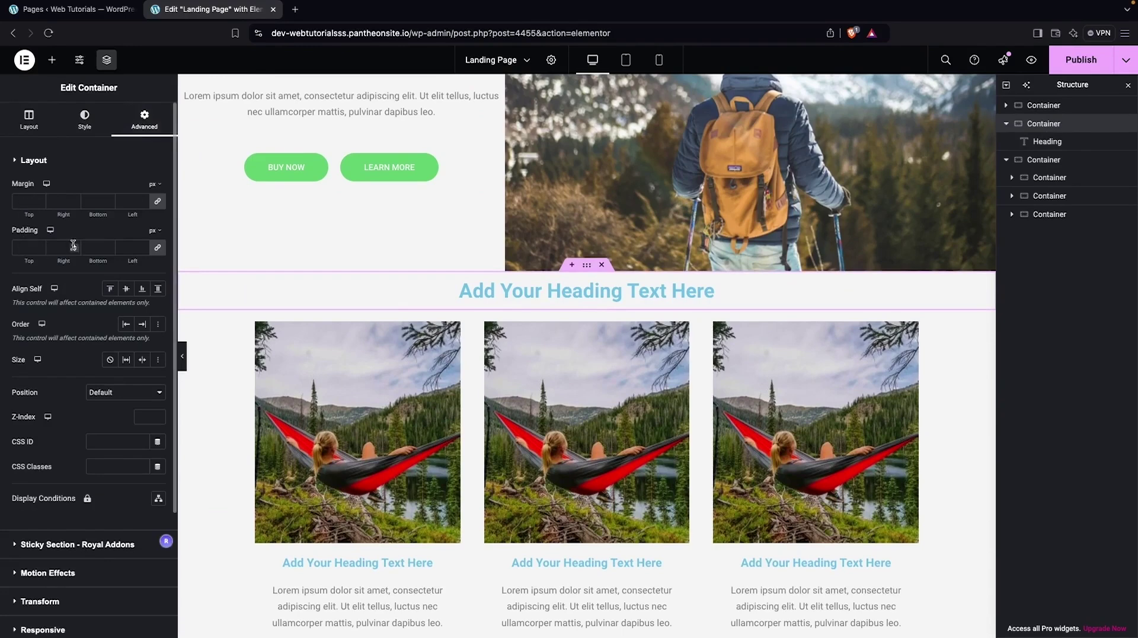
{"action": "left_click", "coordinate": [158, 249]}
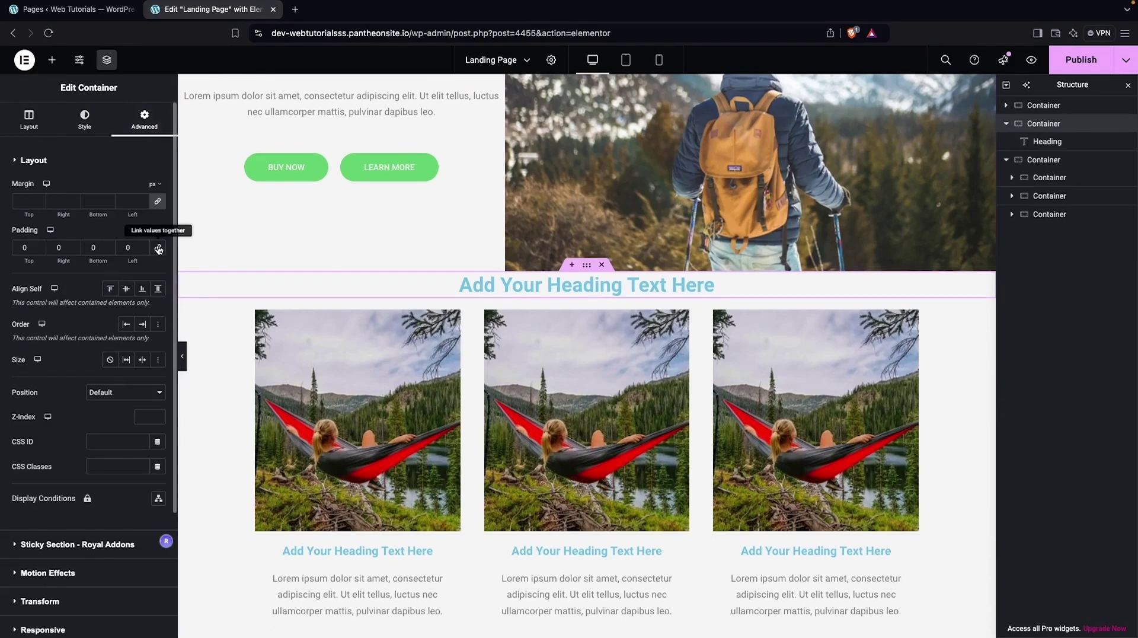
{"action": "left_click", "coordinate": [24, 248]}
{"action": "type", "text": "3"}
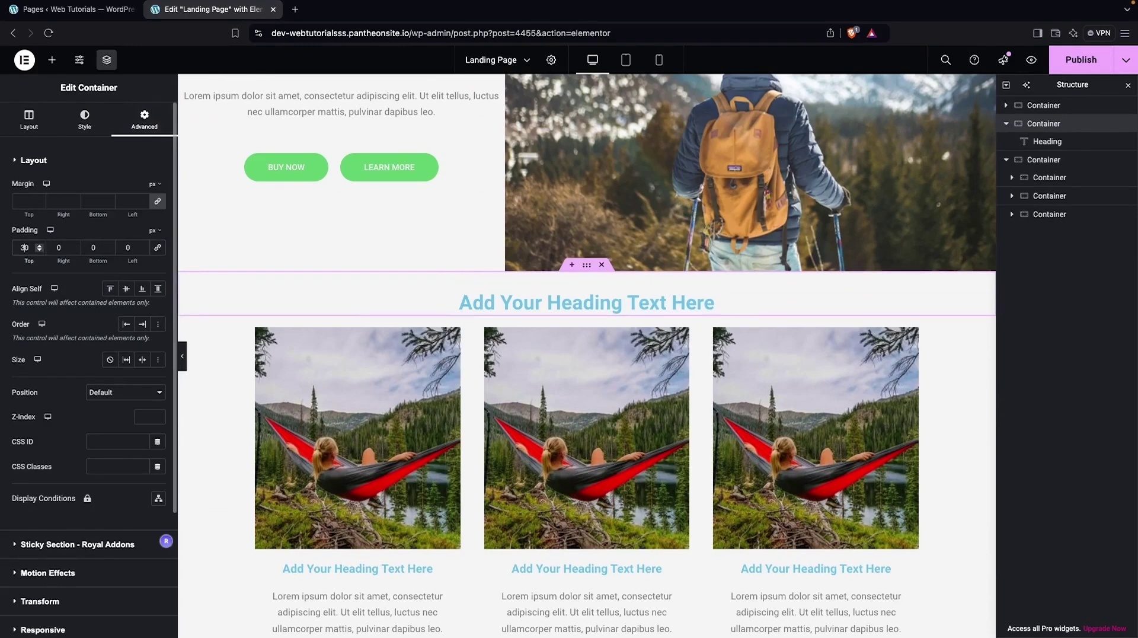
{"action": "left_click", "coordinate": [92, 248]}
{"action": "type", "text": "30"}
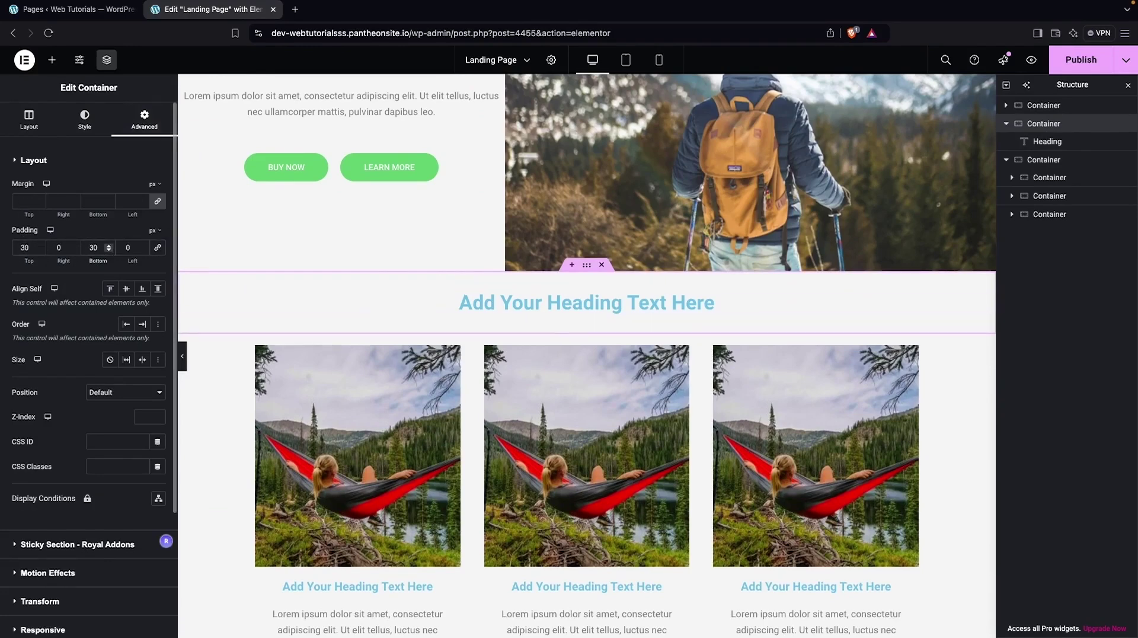
{"action": "key", "text": "BackSpace"}
{"action": "type", "text": "6"}
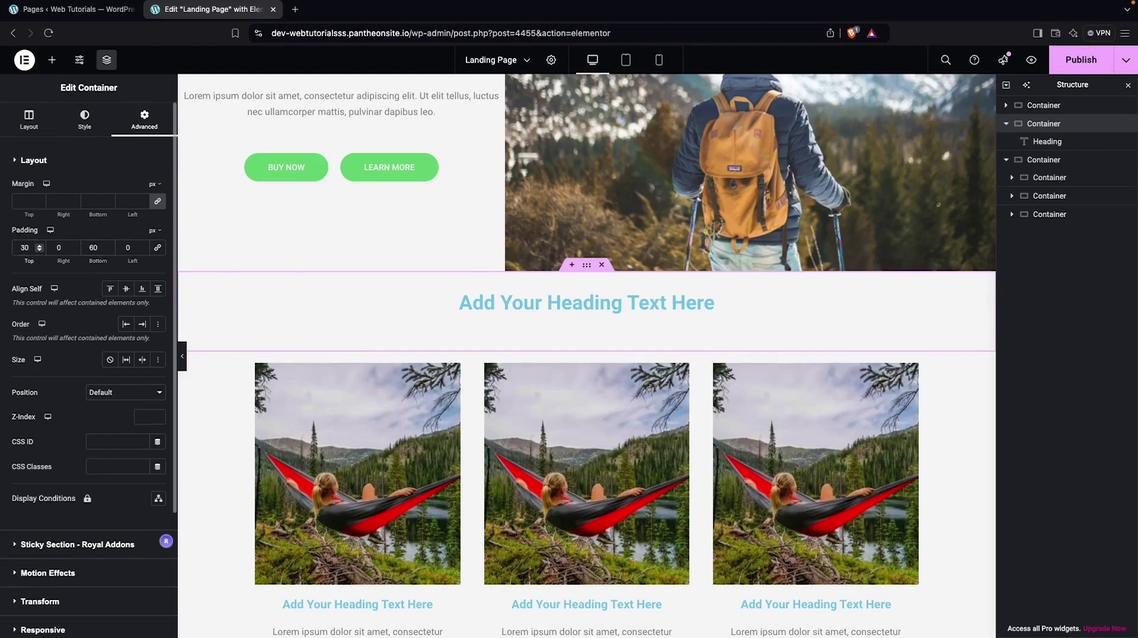
{"action": "key", "text": "BackSpace"}
{"action": "type", "text": "6"}
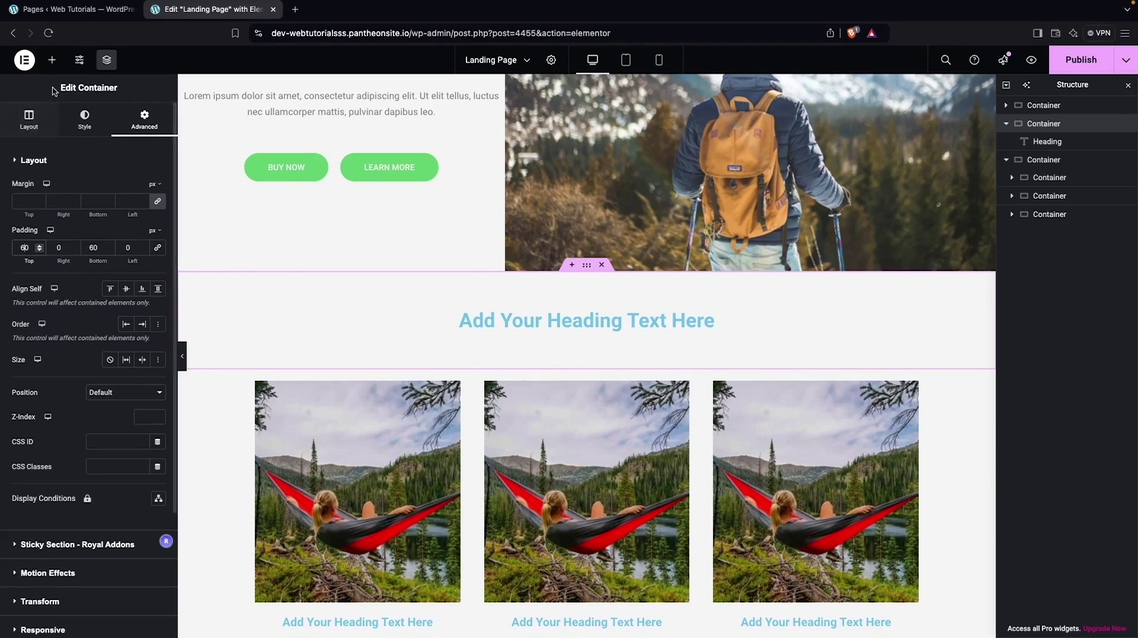
Add a Divider widget directly below the section heading, set its width to 20% and center-align it
{"action": "left_click", "coordinate": [51, 60]}
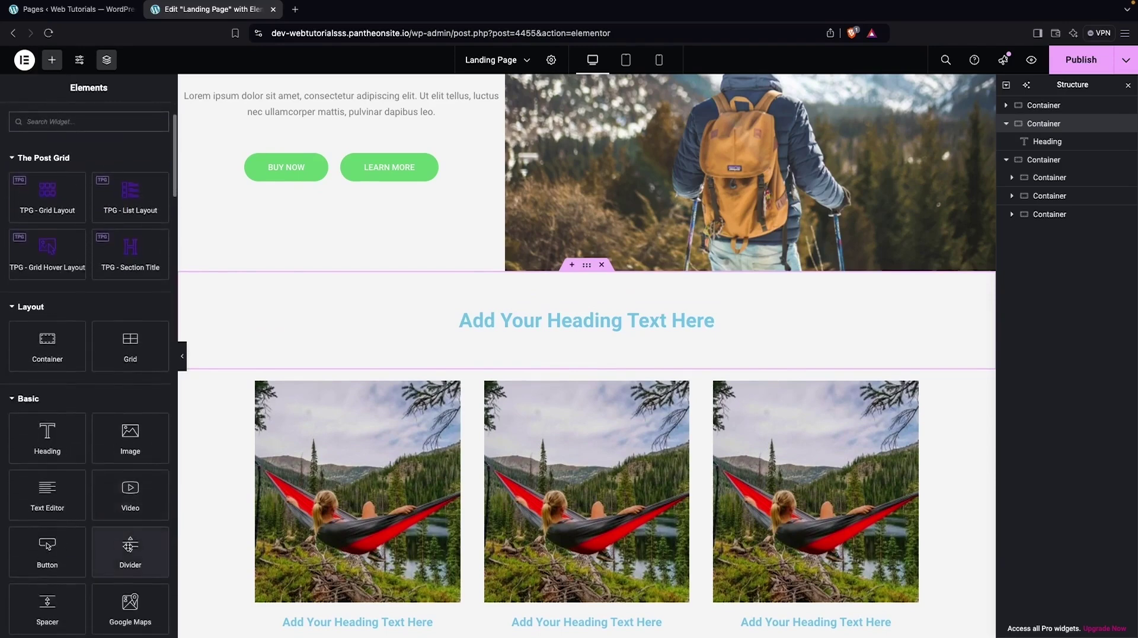
{"action": "left_click_drag", "start_coordinate": [130, 547], "coordinate": [460, 354]}
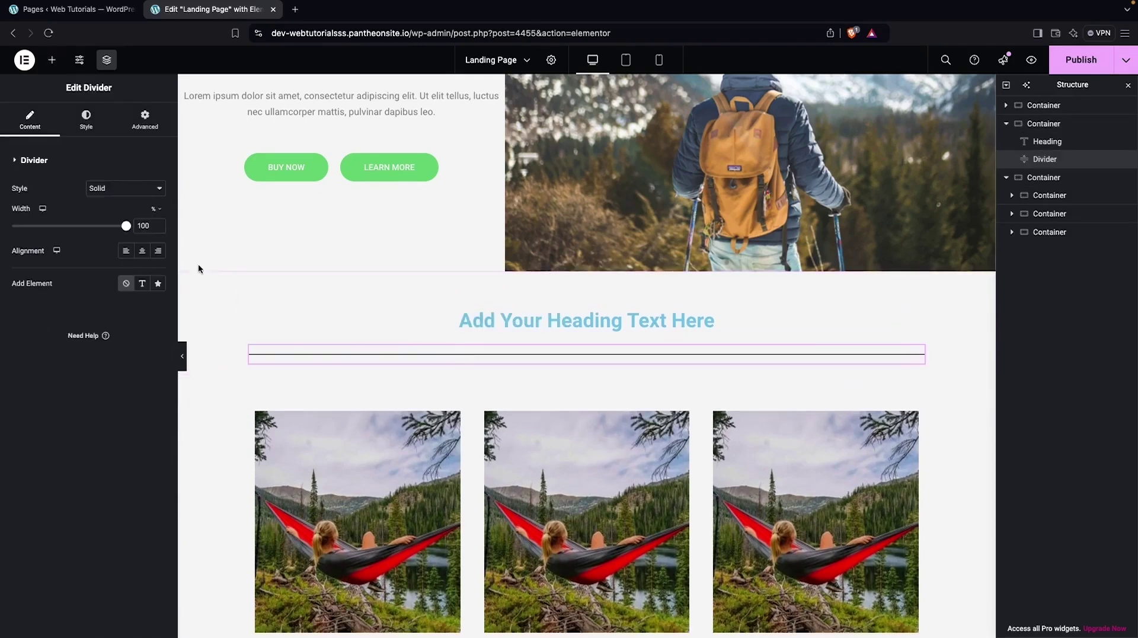
{"action": "left_click_drag", "start_coordinate": [128, 228], "coordinate": [36, 235]}
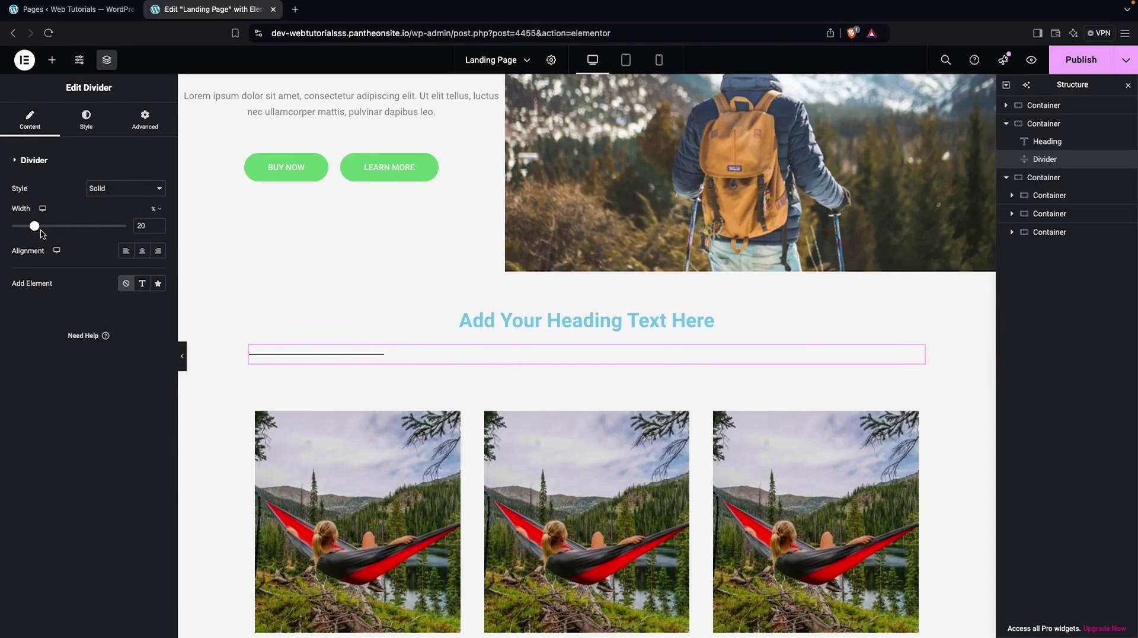
{"action": "left_click", "coordinate": [143, 251]}
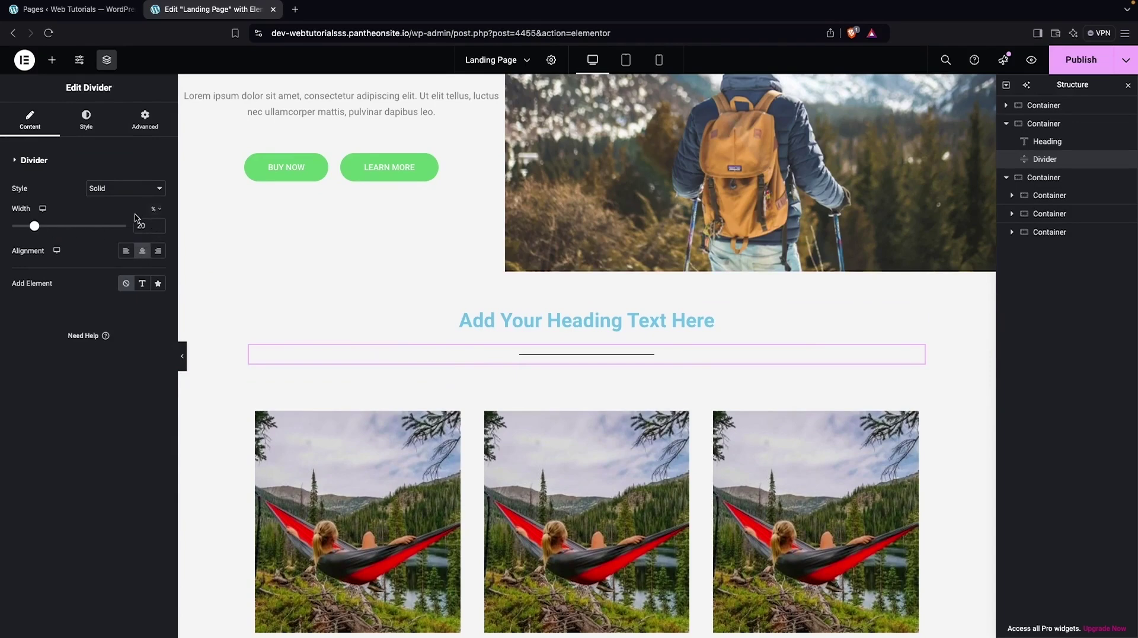
Try a light purple color on the divider below the section heading
{"action": "left_click", "coordinate": [86, 118]}
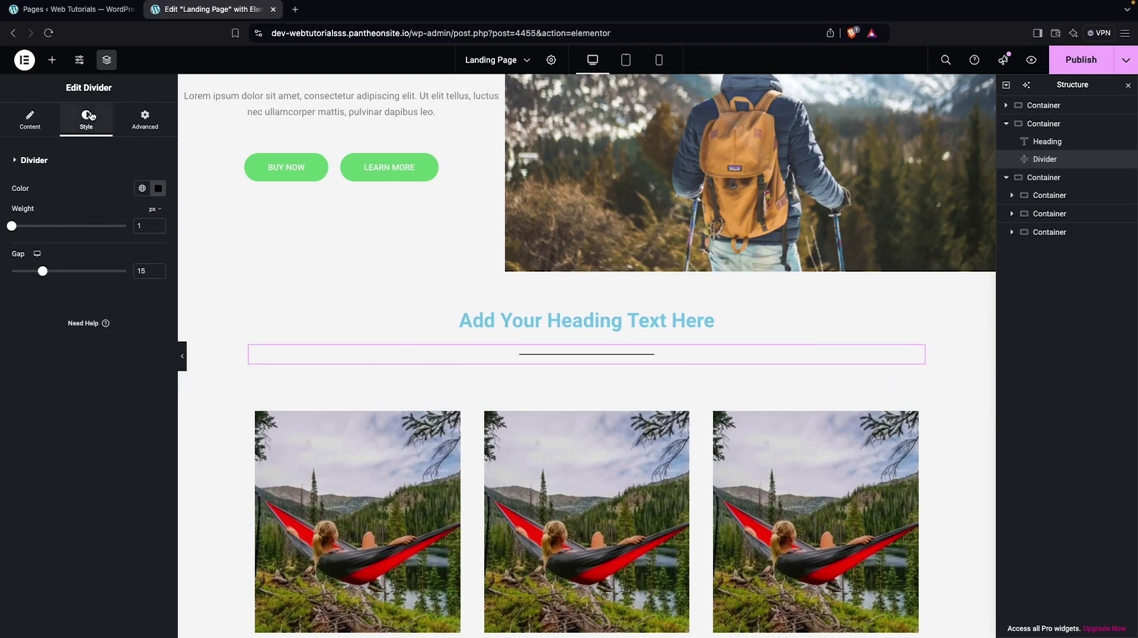
{"action": "left_click", "coordinate": [158, 188]}
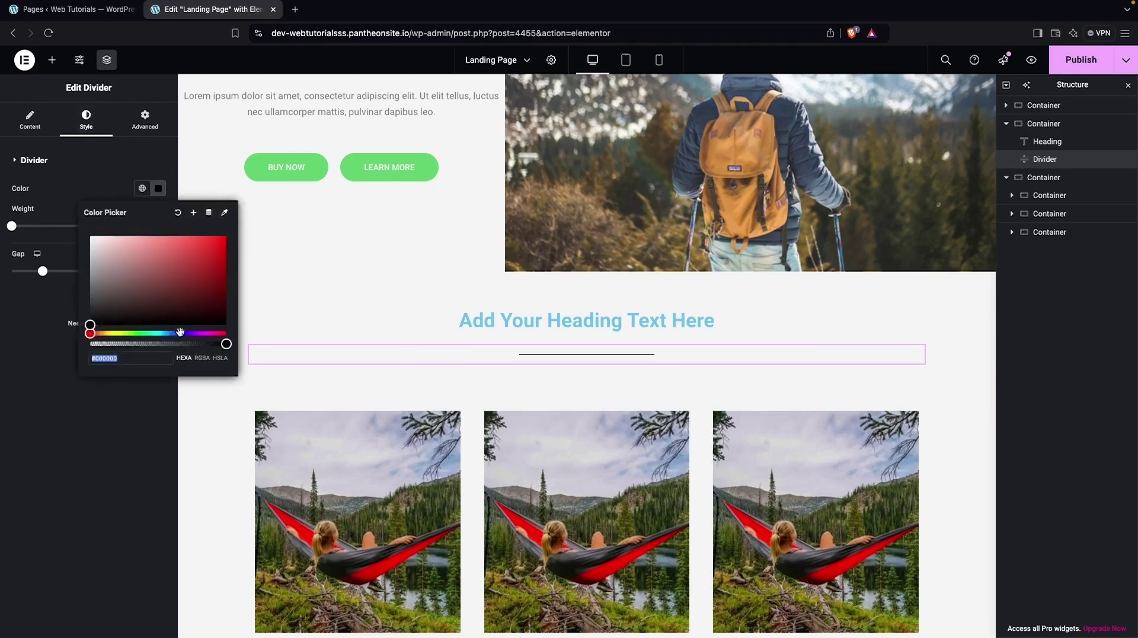
{"action": "left_click_drag", "start_coordinate": [180, 334], "coordinate": [184, 333]}
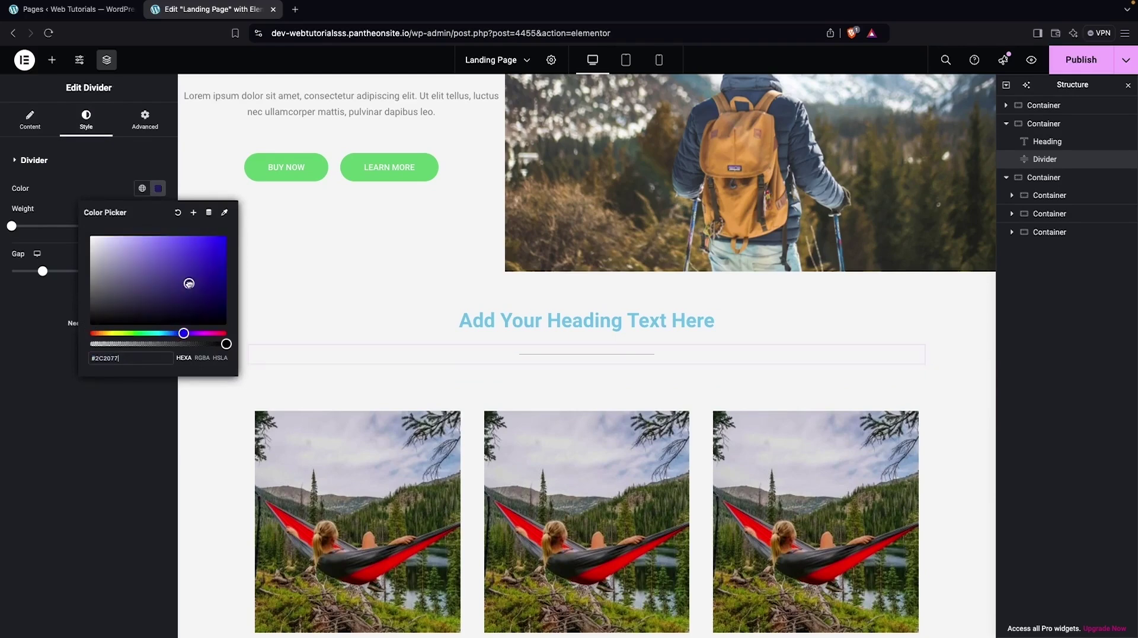
{"action": "left_click_drag", "start_coordinate": [190, 283], "coordinate": [227, 236]}
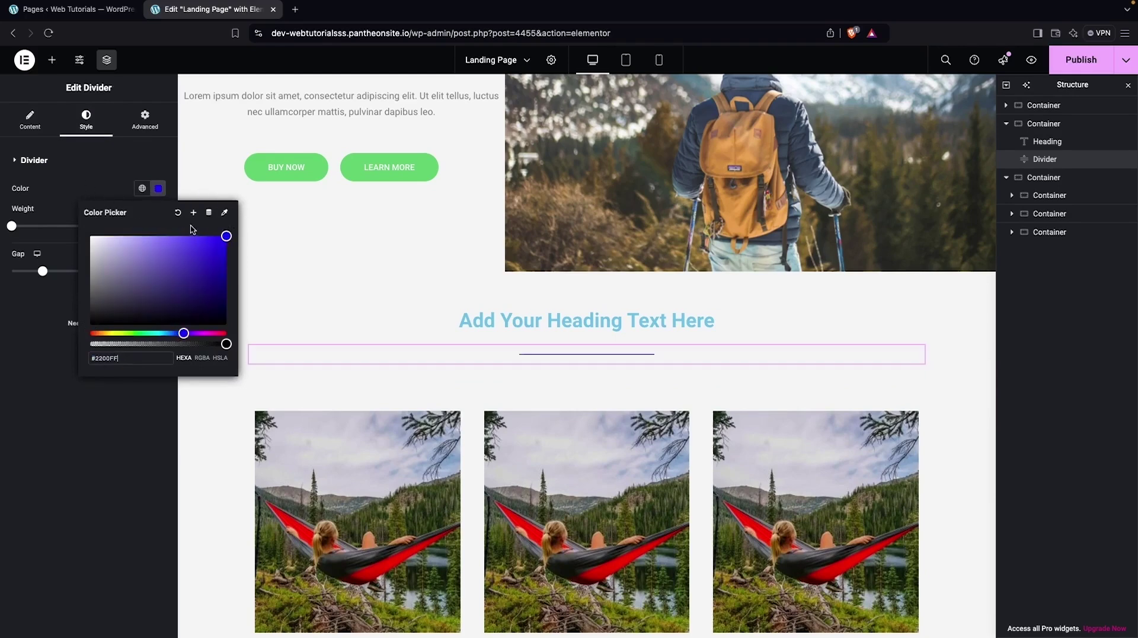
{"action": "left_click_drag", "start_coordinate": [228, 236], "coordinate": [131, 239]}
{"action": "left_click", "coordinate": [103, 170]}
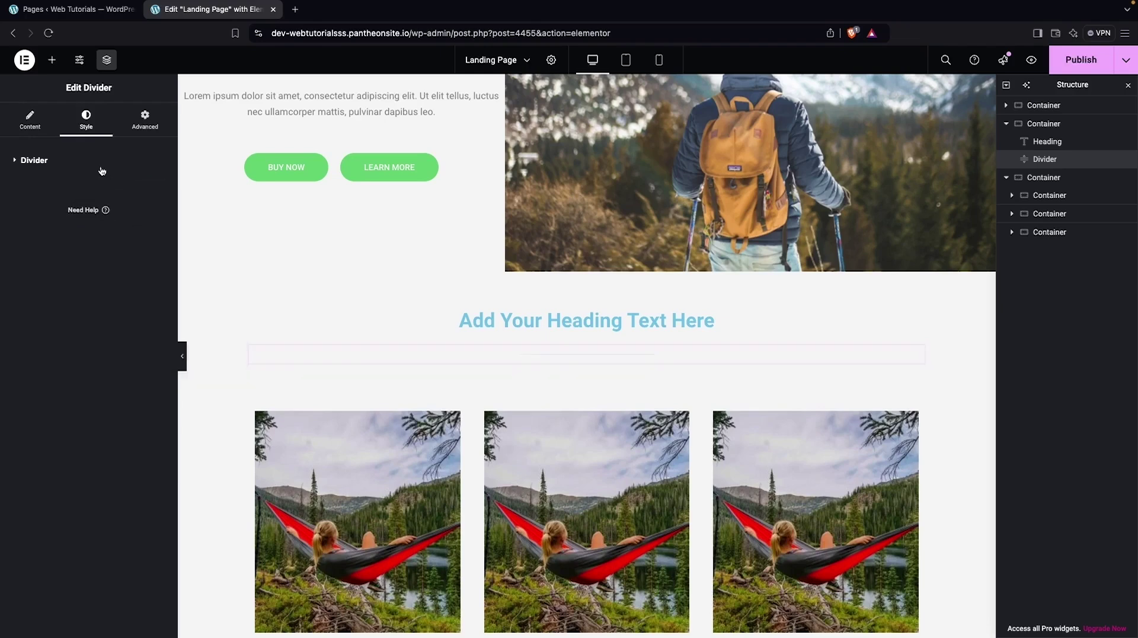
{"action": "left_click", "coordinate": [100, 137]}
Set the divider's weight to 5.1 px and its color to light gray #DADADA
{"action": "left_click_drag", "start_coordinate": [12, 227], "coordinate": [64, 226]}
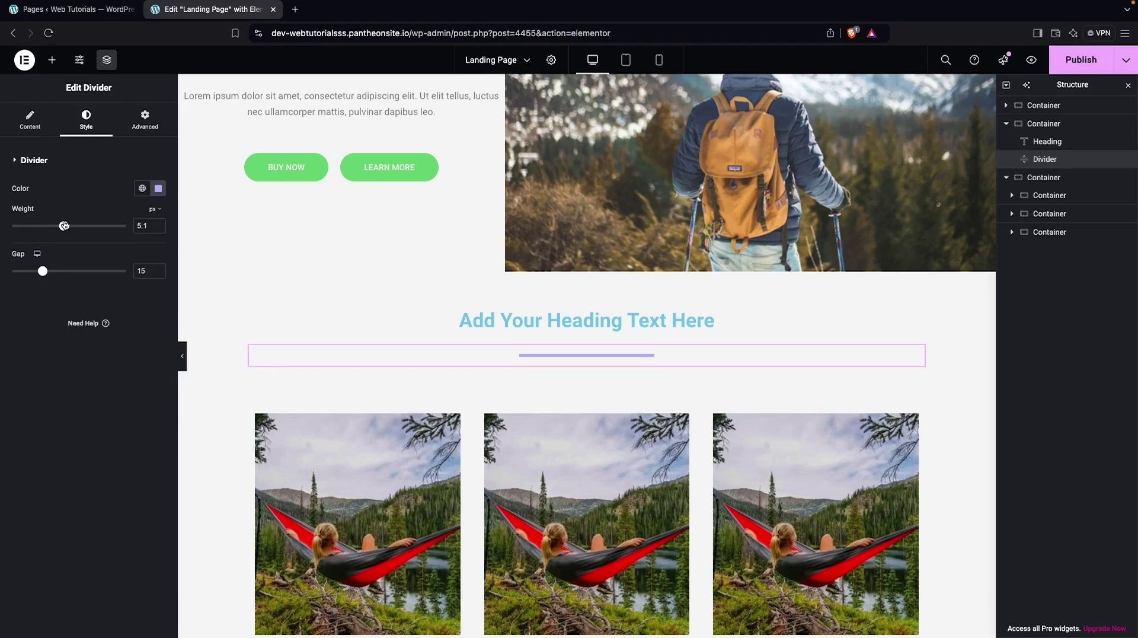
{"action": "left_click", "coordinate": [158, 188]}
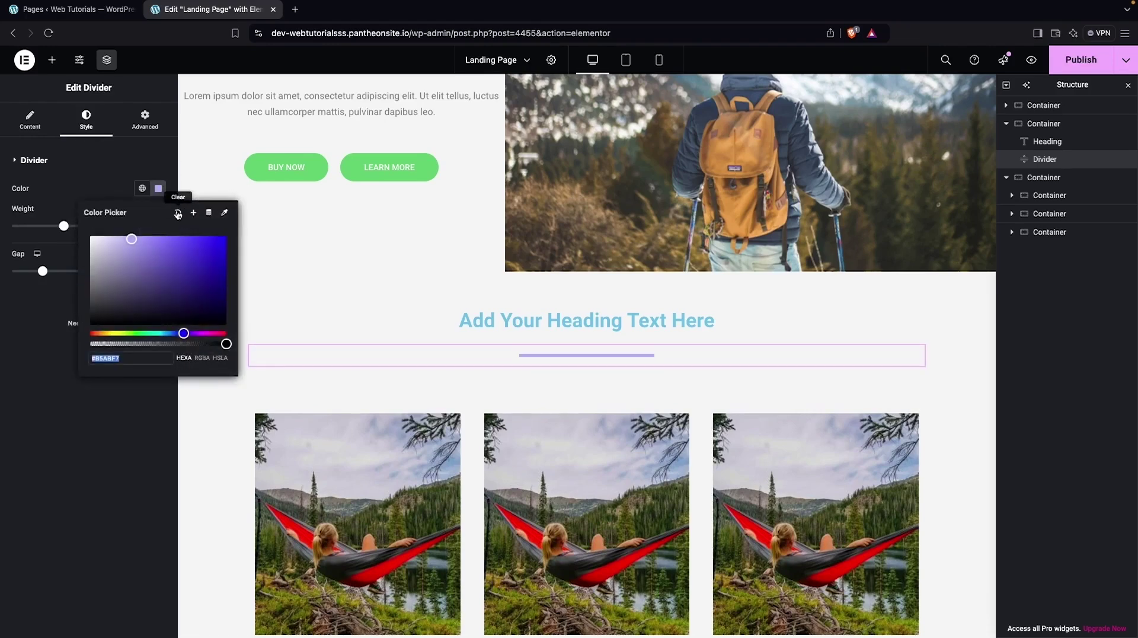
{"action": "left_click_drag", "start_coordinate": [101, 298], "coordinate": [89, 249]}
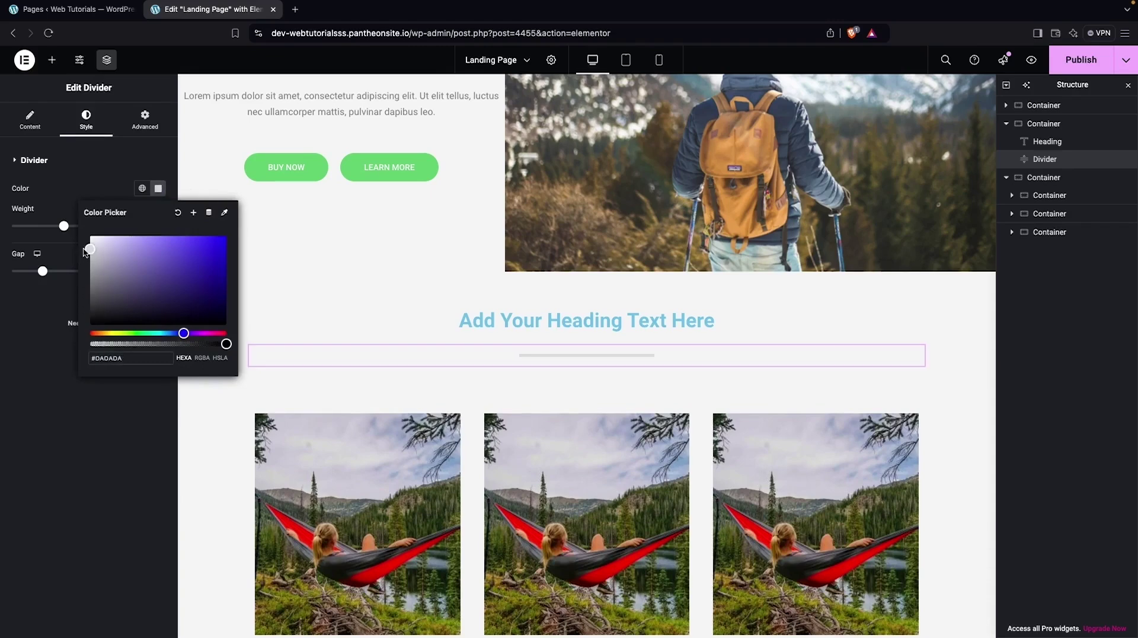
{"action": "left_click", "coordinate": [157, 383]}
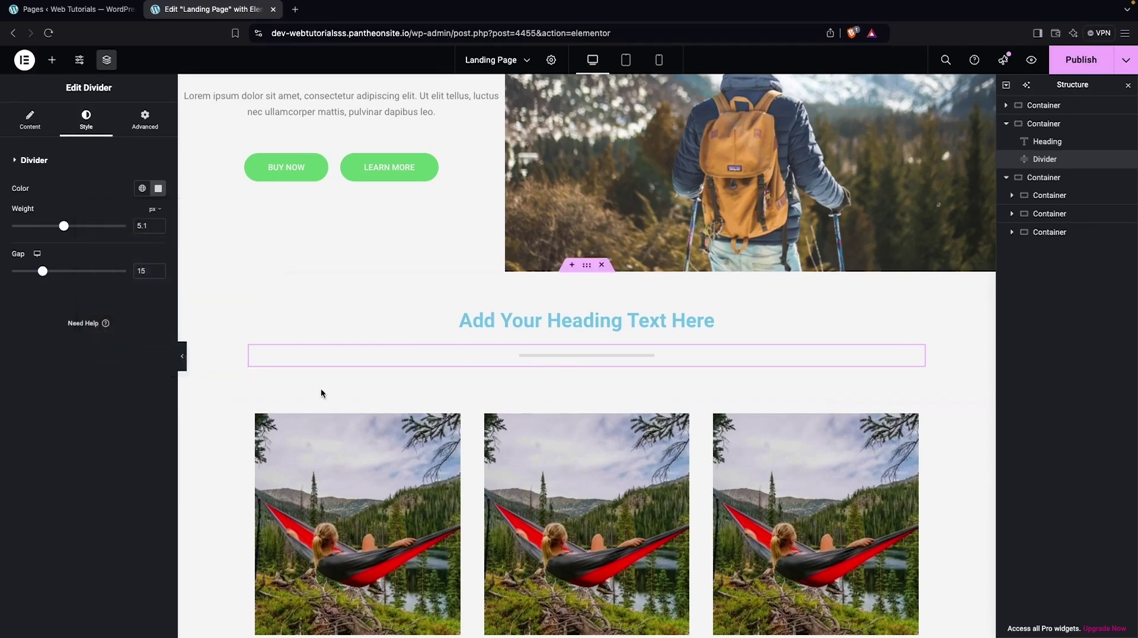
Set the text color of the section heading above the divider to black #000000
{"action": "left_click", "coordinate": [483, 329]}
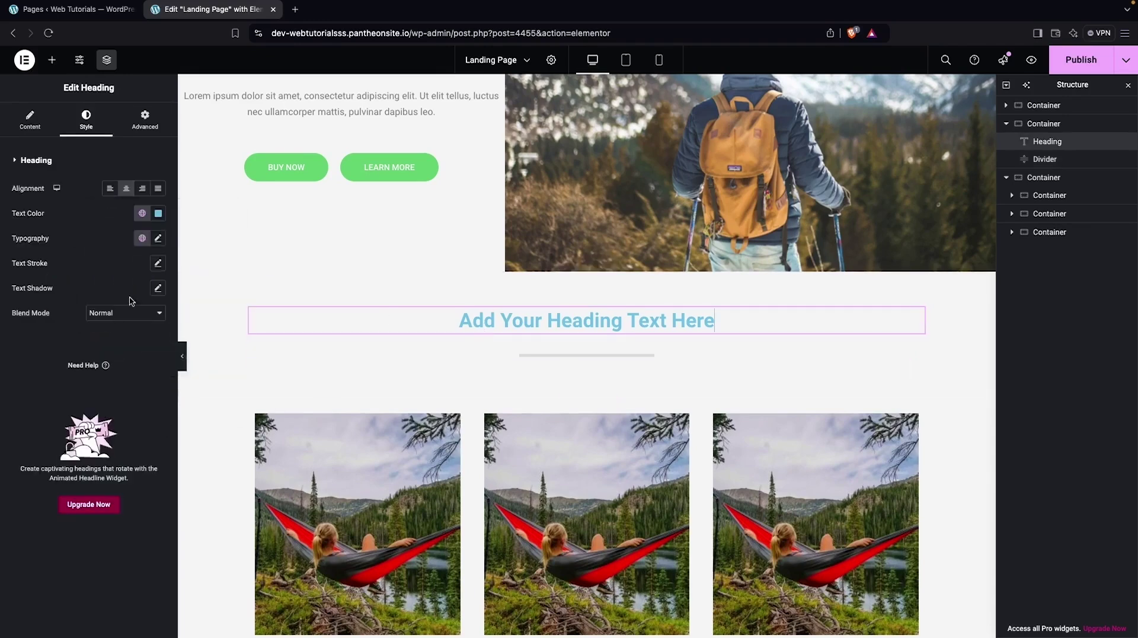
{"action": "left_click", "coordinate": [158, 213]}
{"action": "left_click_drag", "start_coordinate": [114, 294], "coordinate": [79, 392]}
Set the text color of the hero heading above the two buttons to black #000000
{"action": "scroll", "coordinate": [330, 264], "scroll_direction": "up", "scroll_amount": 3}
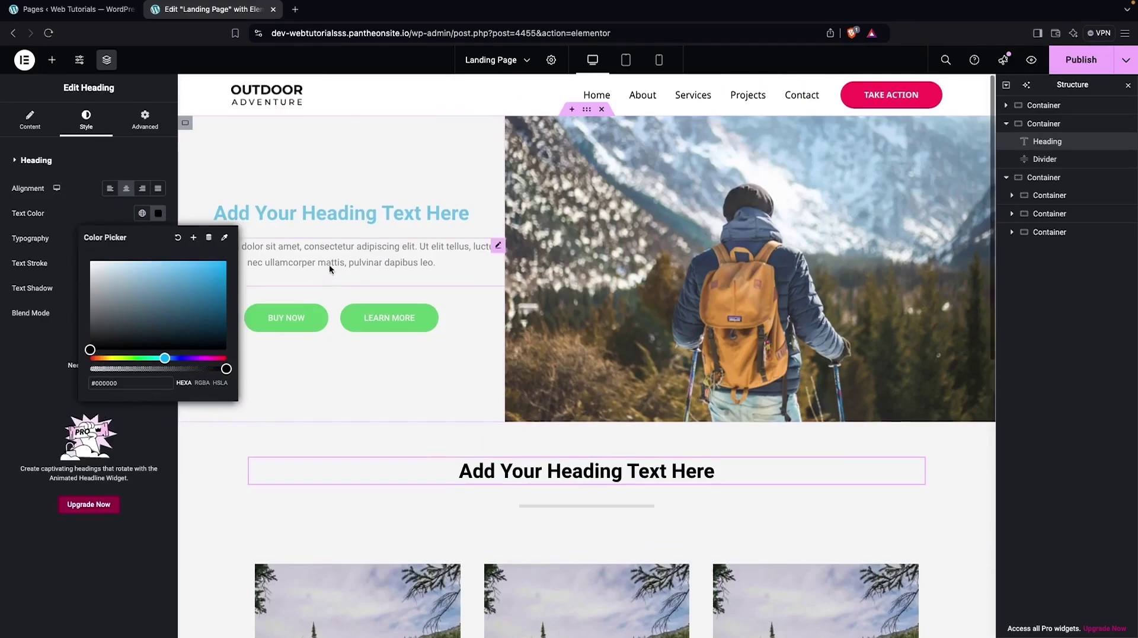
{"action": "left_click", "coordinate": [349, 215]}
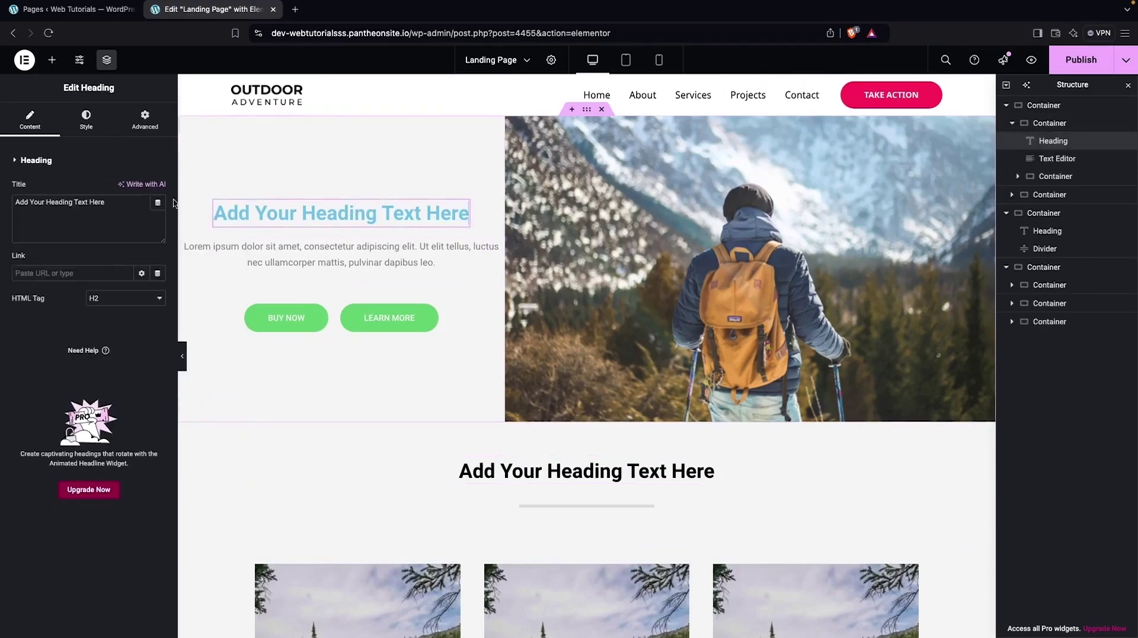
{"action": "left_click", "coordinate": [86, 119]}
{"action": "left_click", "coordinate": [159, 213]}
{"action": "left_click_drag", "start_coordinate": [160, 270], "coordinate": [83, 402]}
Set the text color of the headings under the three hammock images to black #000000
{"action": "scroll", "coordinate": [297, 465], "scroll_direction": "down", "scroll_amount": 6}
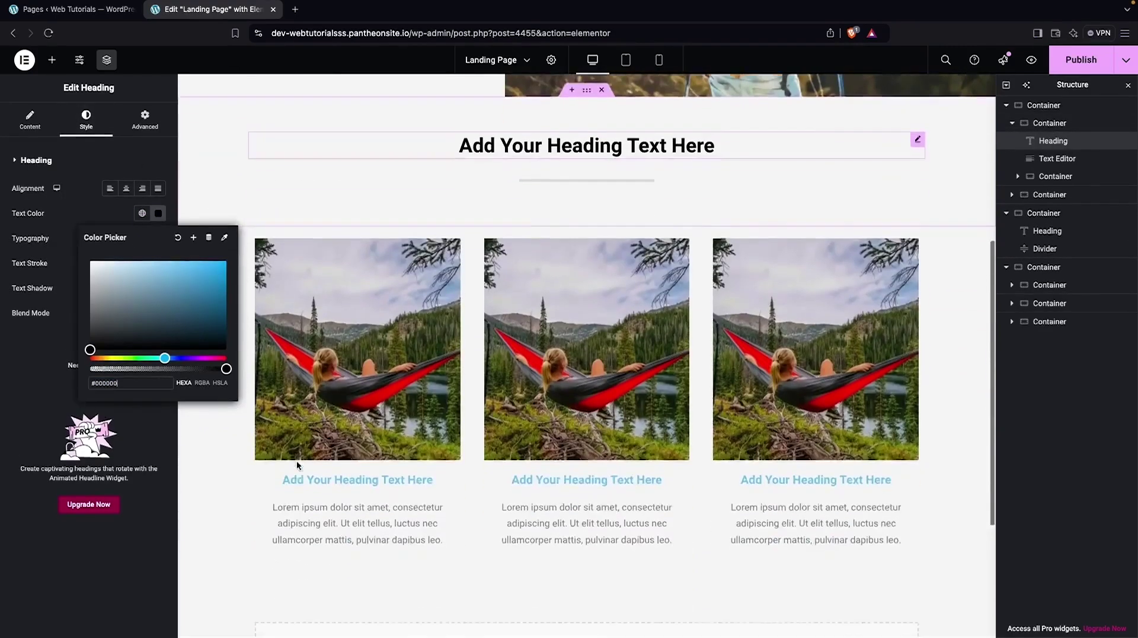
{"action": "left_click", "coordinate": [332, 434]}
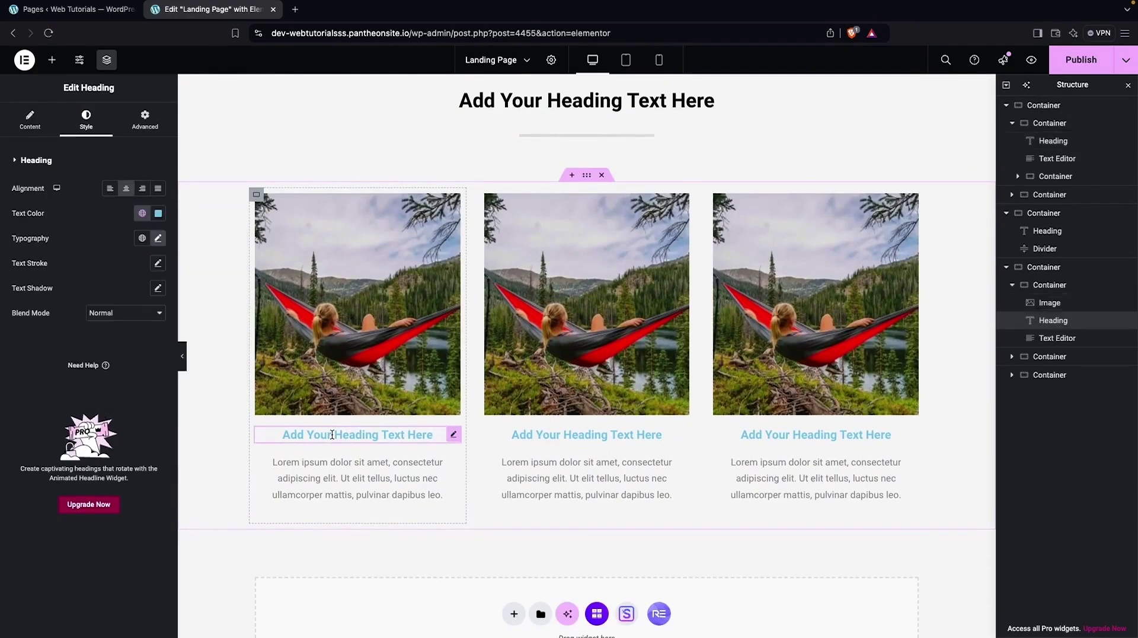
{"action": "left_click", "coordinate": [159, 213]}
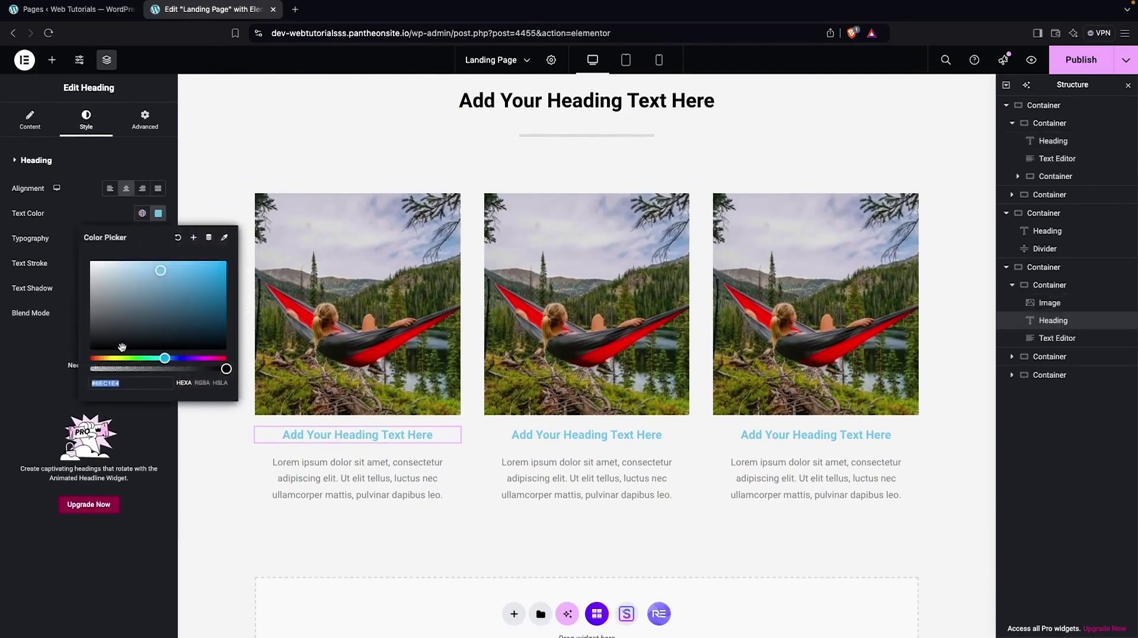
{"action": "left_click", "coordinate": [120, 334]}
{"action": "left_click", "coordinate": [587, 434]}
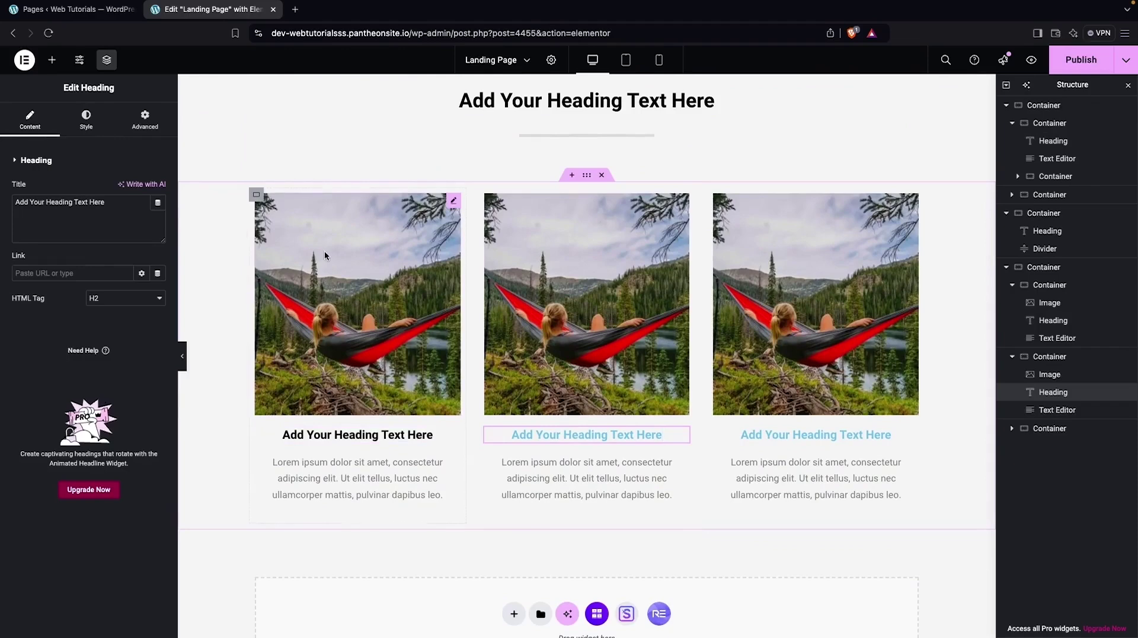
{"action": "left_click", "coordinate": [110, 121]}
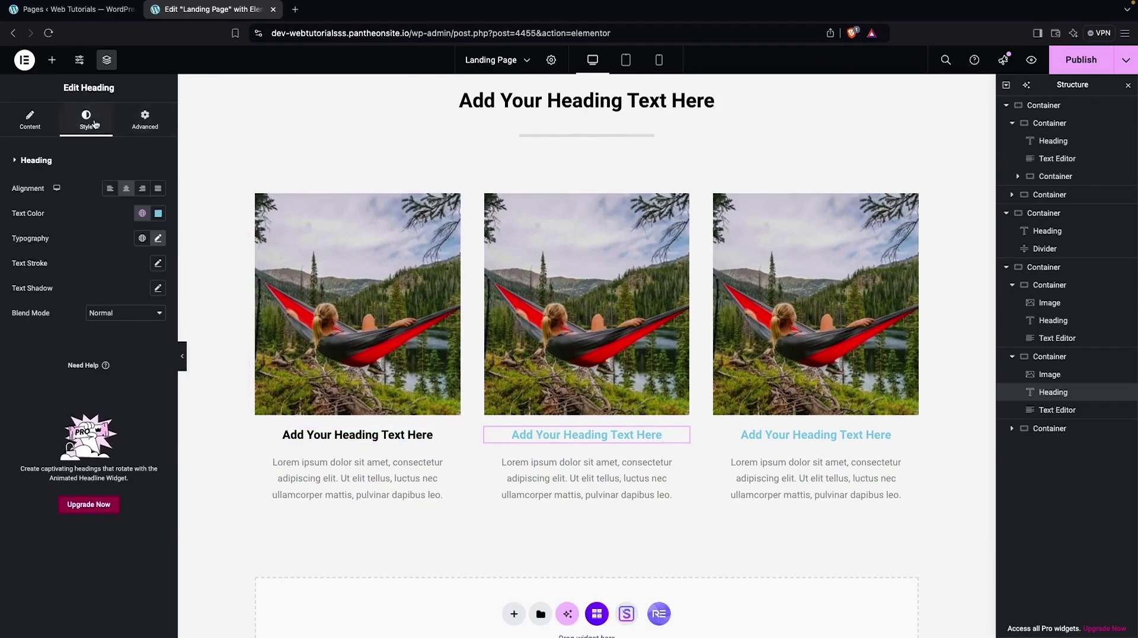
{"action": "left_click", "coordinate": [158, 213]}
{"action": "left_click", "coordinate": [830, 434]}
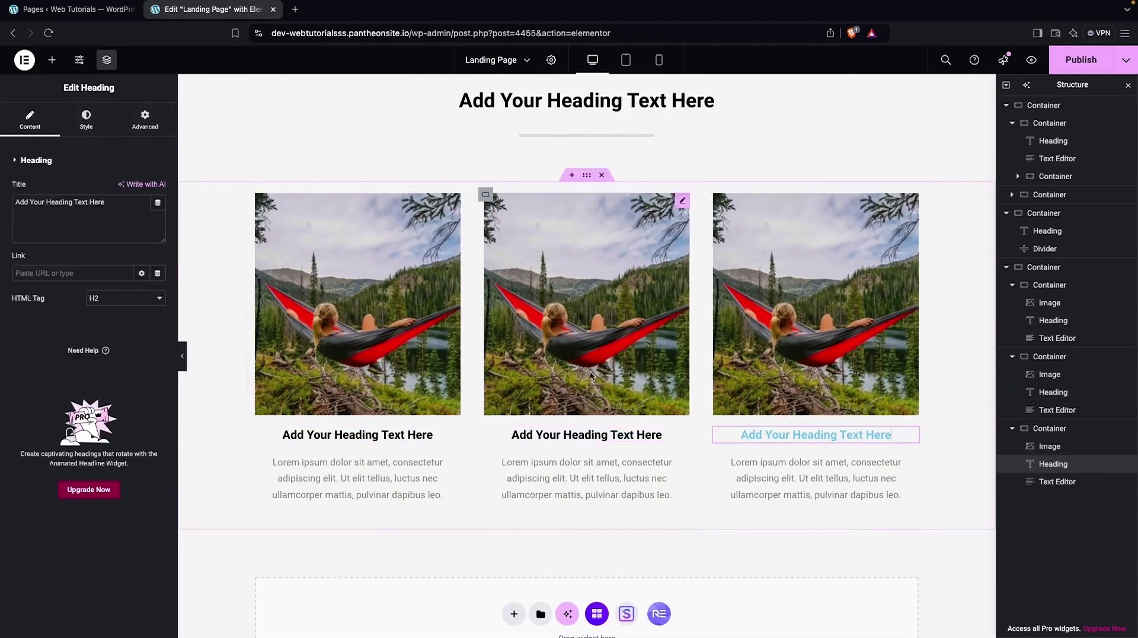
{"action": "left_click", "coordinate": [86, 120]}
{"action": "left_click", "coordinate": [158, 213]}
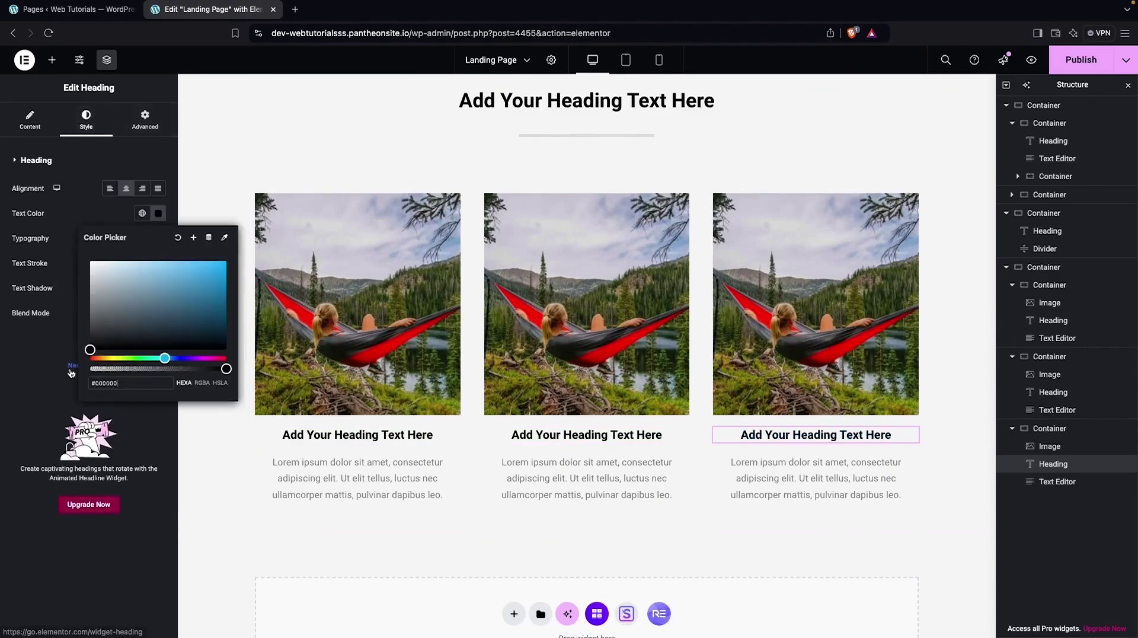
{"action": "key", "text": "Escape"}
Preview the landing page in tablet and mobile views and examine how the hero, section heading and columns are laid out
{"action": "scroll", "coordinate": [406, 535], "scroll_direction": "up", "scroll_amount": 6}
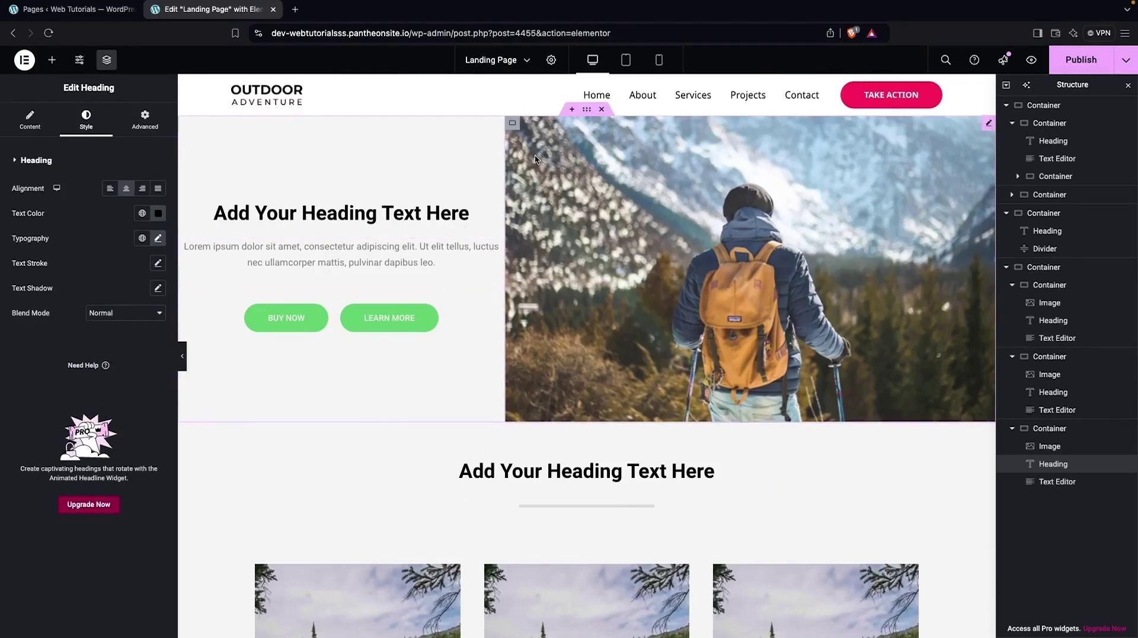
{"action": "left_click", "coordinate": [625, 59]}
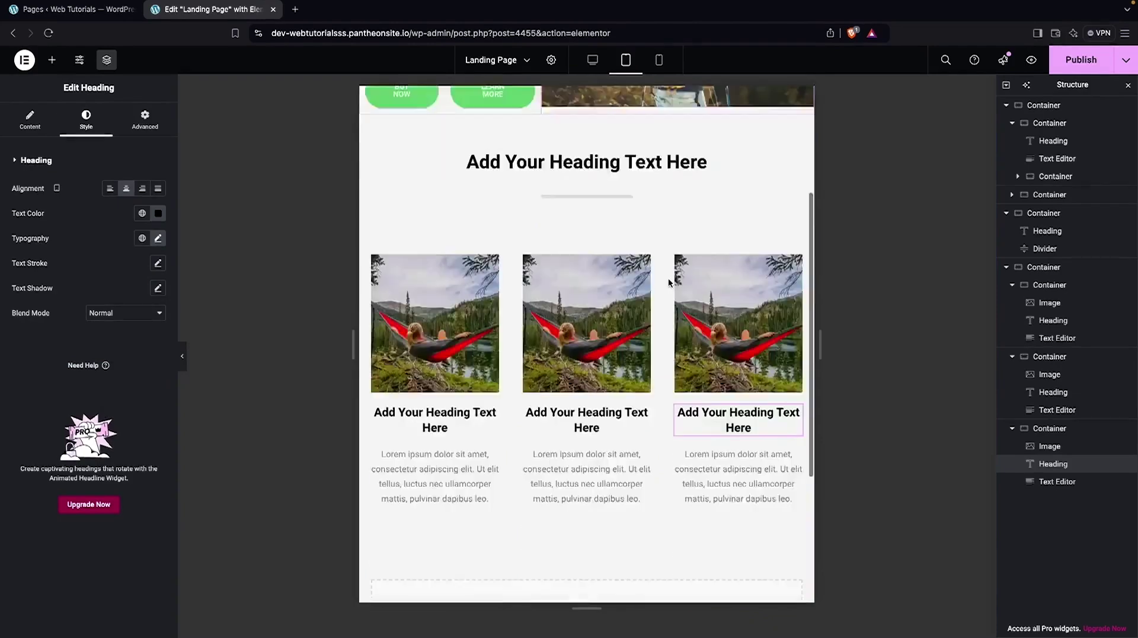
{"action": "left_click", "coordinate": [658, 61]}
{"action": "scroll", "coordinate": [607, 213], "scroll_direction": "down", "scroll_amount": 10}
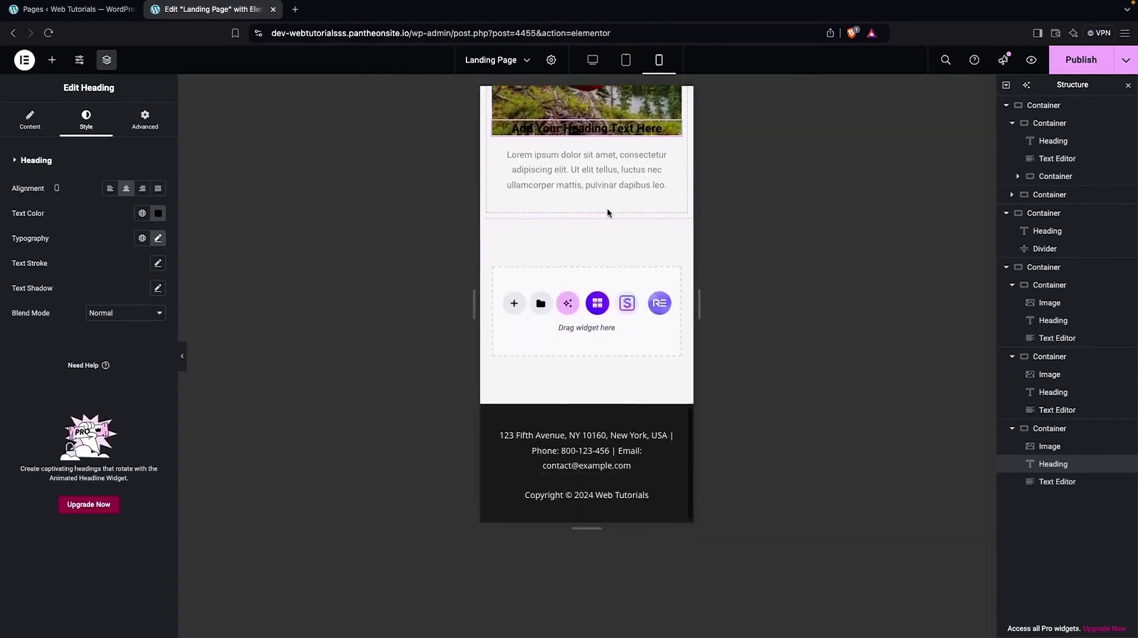
{"action": "scroll", "coordinate": [607, 213], "scroll_direction": "up", "scroll_amount": 4}
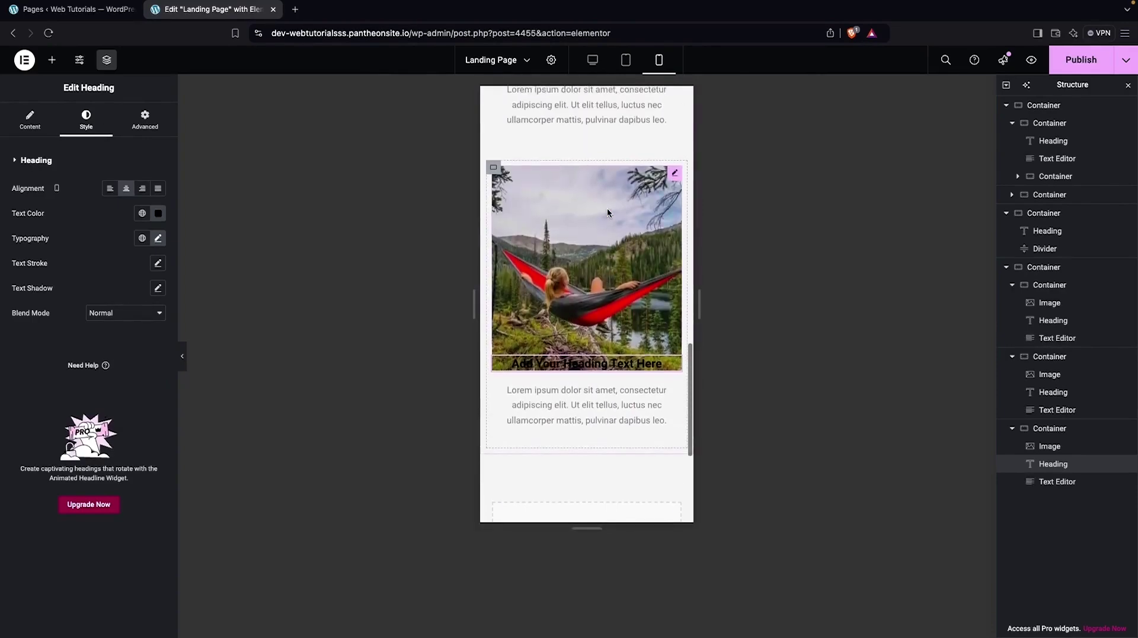
{"action": "scroll", "coordinate": [593, 234], "scroll_direction": "up", "scroll_amount": 4}
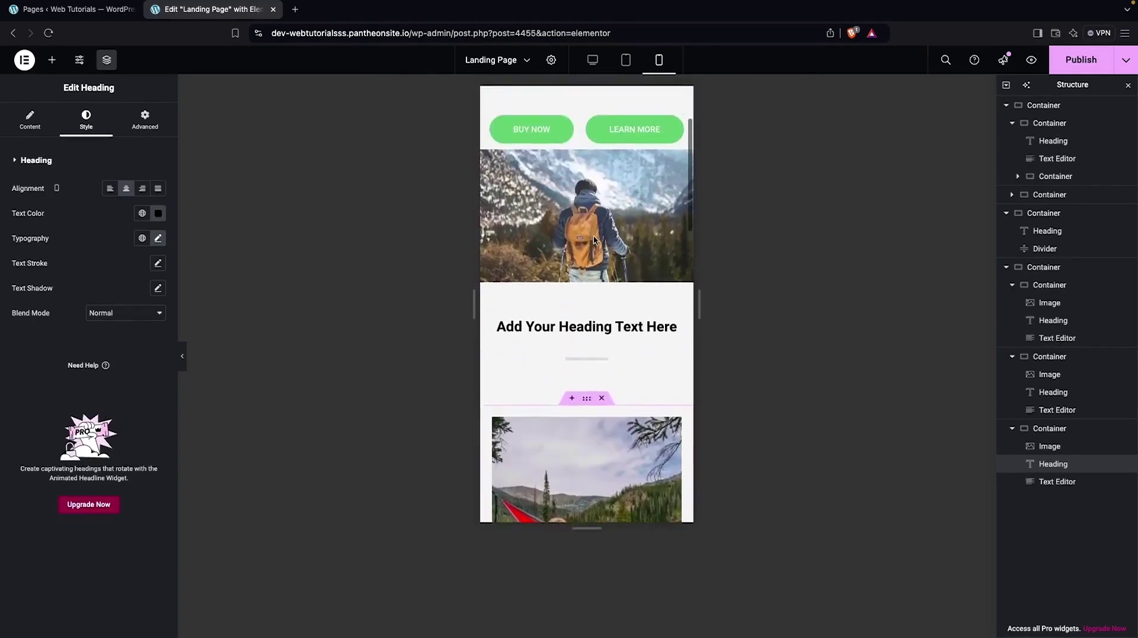
Return the preview to desktop view and review the layout from the hero down to the image columns
{"action": "scroll", "coordinate": [595, 239], "scroll_direction": "up", "scroll_amount": 2}
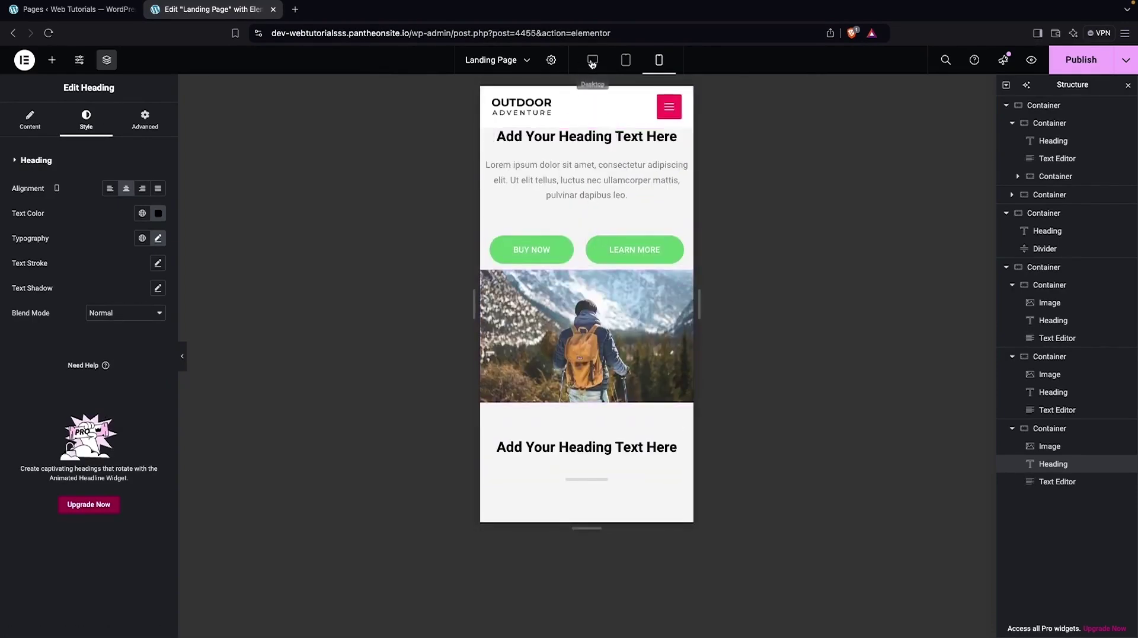
{"action": "left_click", "coordinate": [591, 60]}
{"action": "scroll", "coordinate": [428, 272], "scroll_direction": "down", "scroll_amount": 7}
{"action": "scroll", "coordinate": [463, 274], "scroll_direction": "up", "scroll_amount": 7}
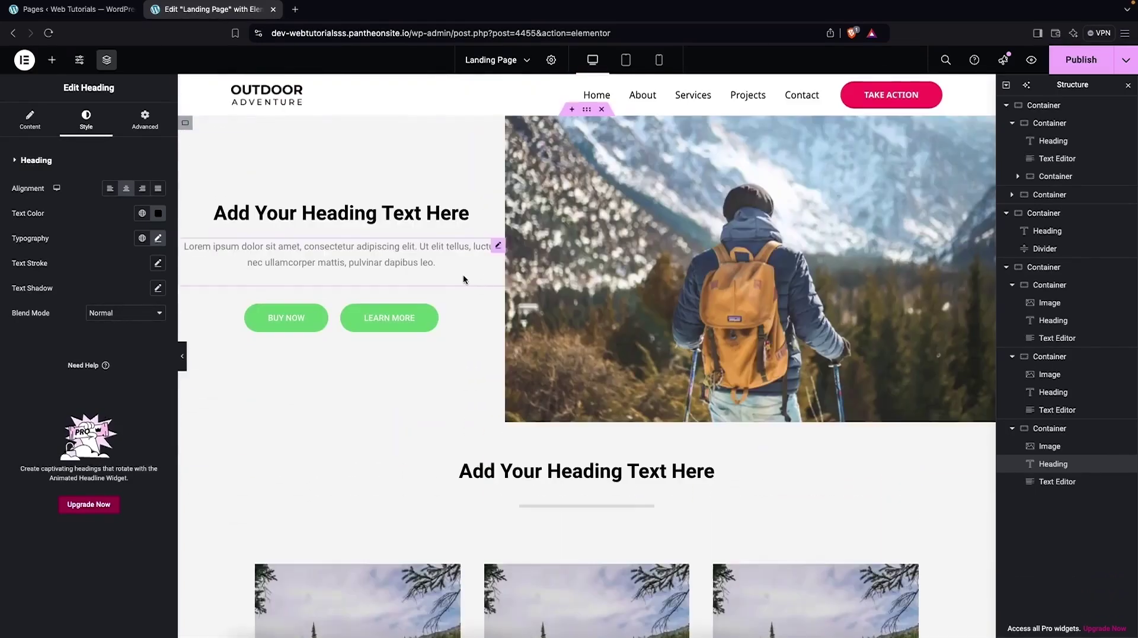
In tablet view, set the padding of the hero container holding the heading, text and buttons to 20 px on all sides
{"action": "left_click", "coordinate": [625, 61]}
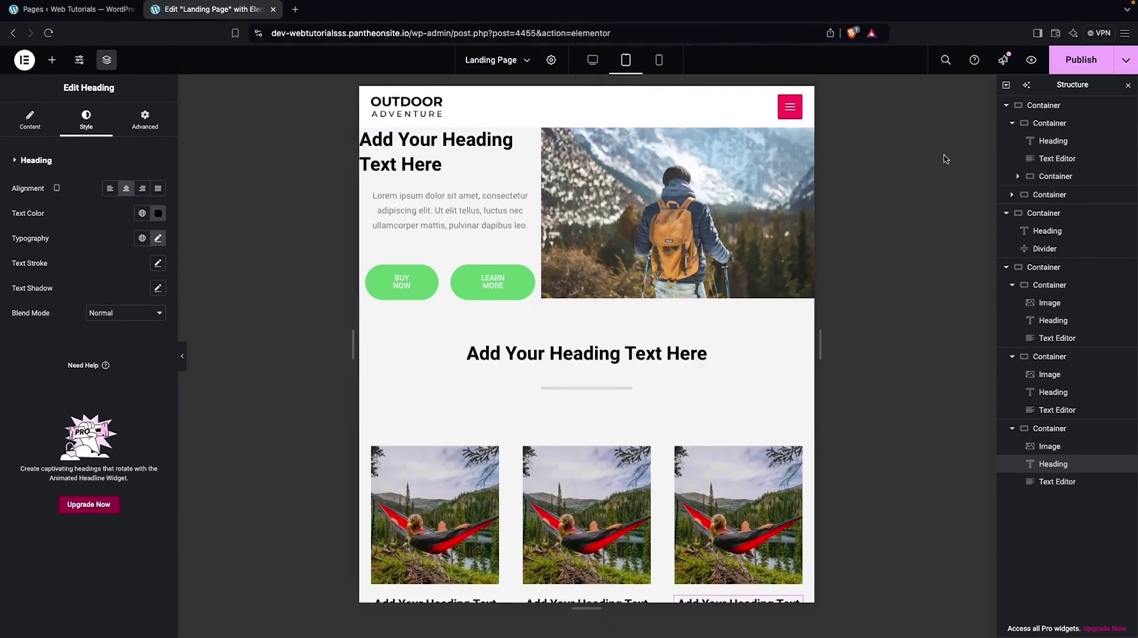
{"action": "left_click", "coordinate": [1017, 123]}
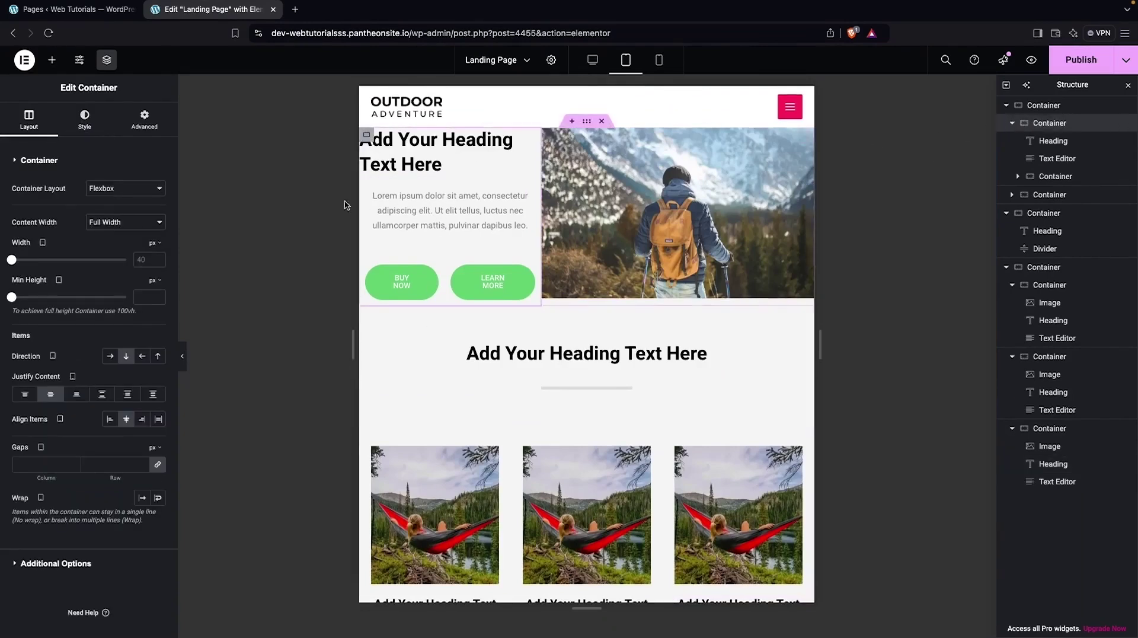
{"action": "left_click", "coordinate": [144, 120]}
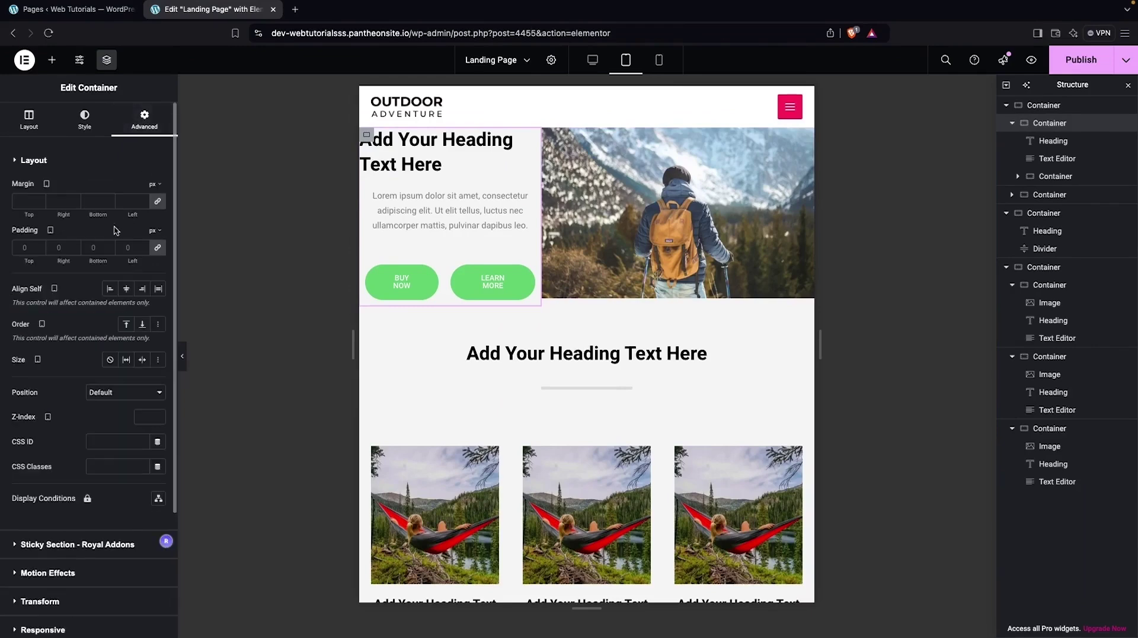
{"action": "left_click", "coordinate": [23, 249]}
{"action": "type", "text": "30"}
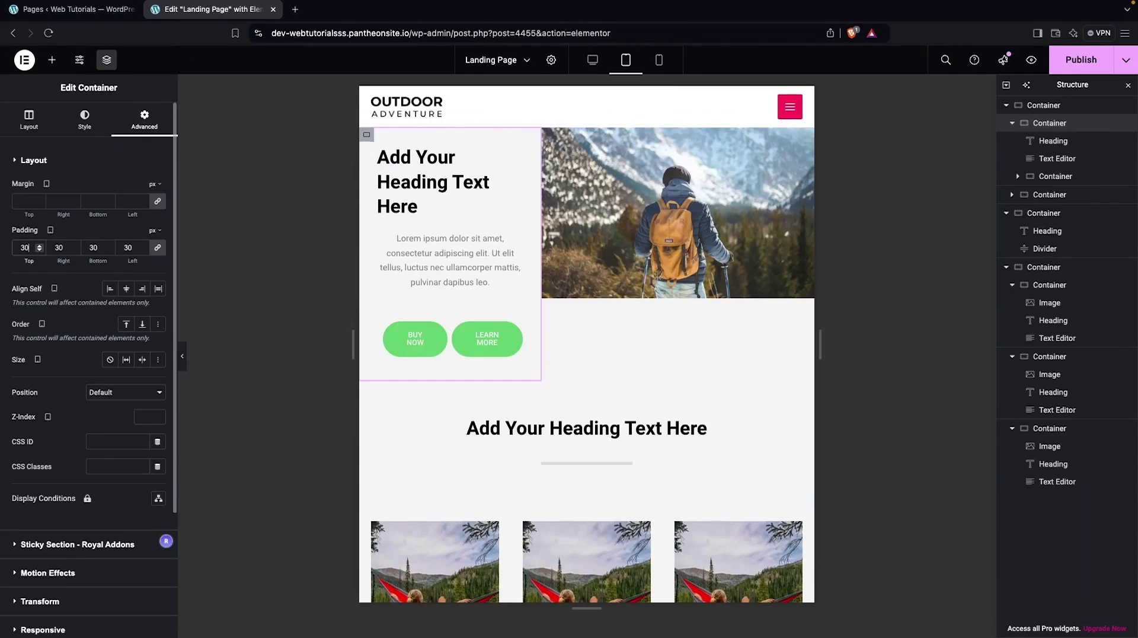
{"action": "key", "text": "BackSpace"}
{"action": "key", "text": "BackSpace"}
{"action": "type", "text": "20"}
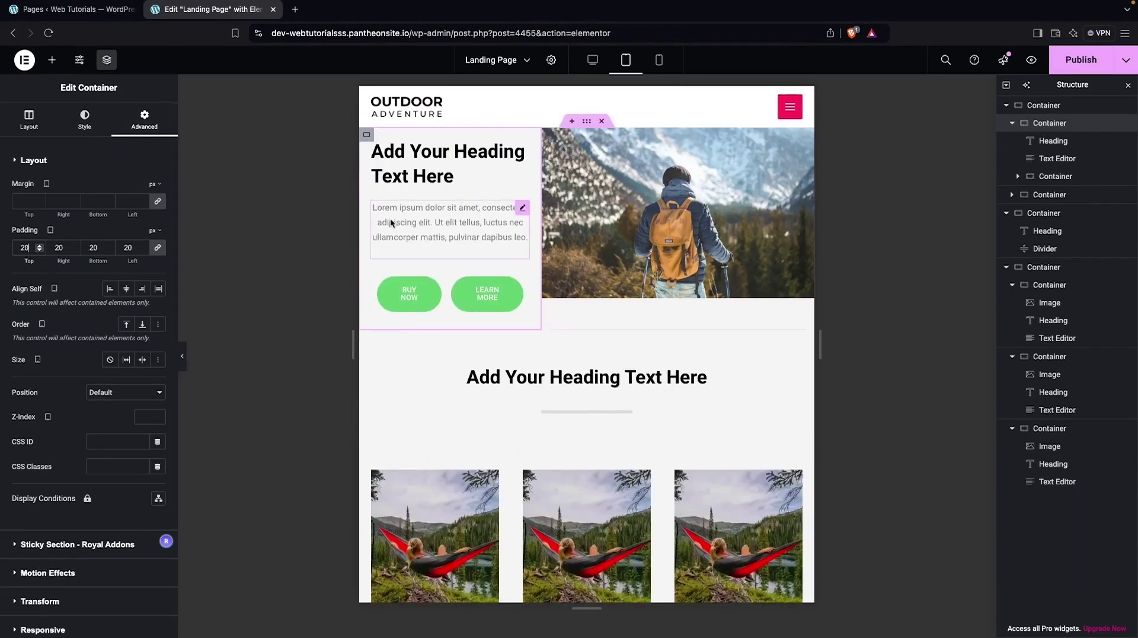
Replace the hero heading text with "New beginning"
{"action": "left_click", "coordinate": [477, 182]}
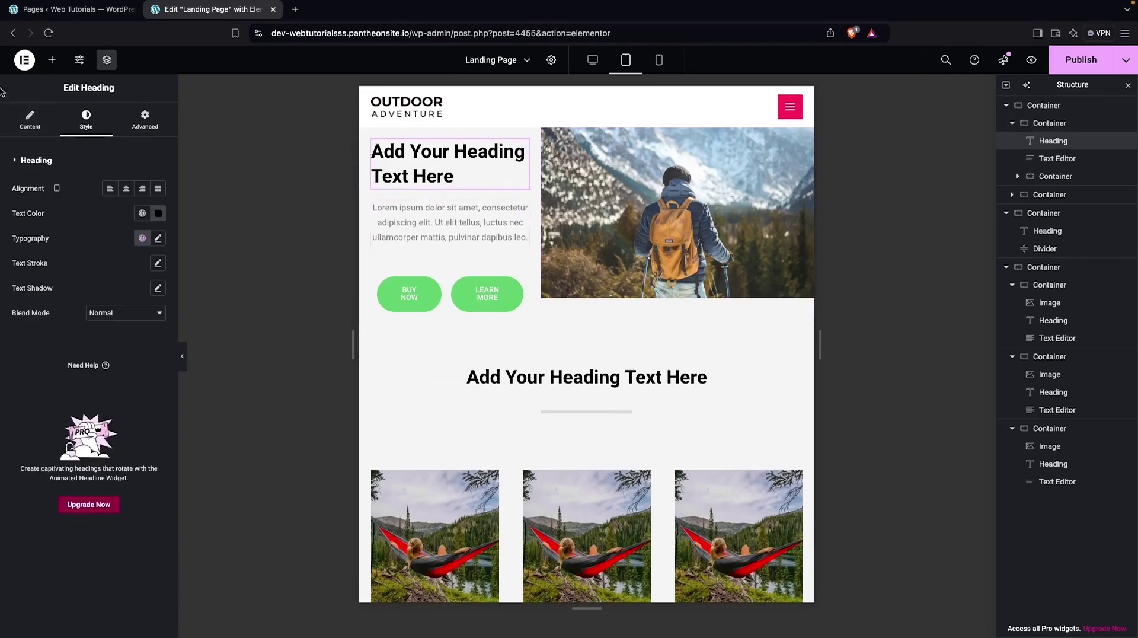
{"action": "left_click", "coordinate": [30, 118]}
{"action": "left_click_drag", "start_coordinate": [125, 205], "coordinate": [3, 202]}
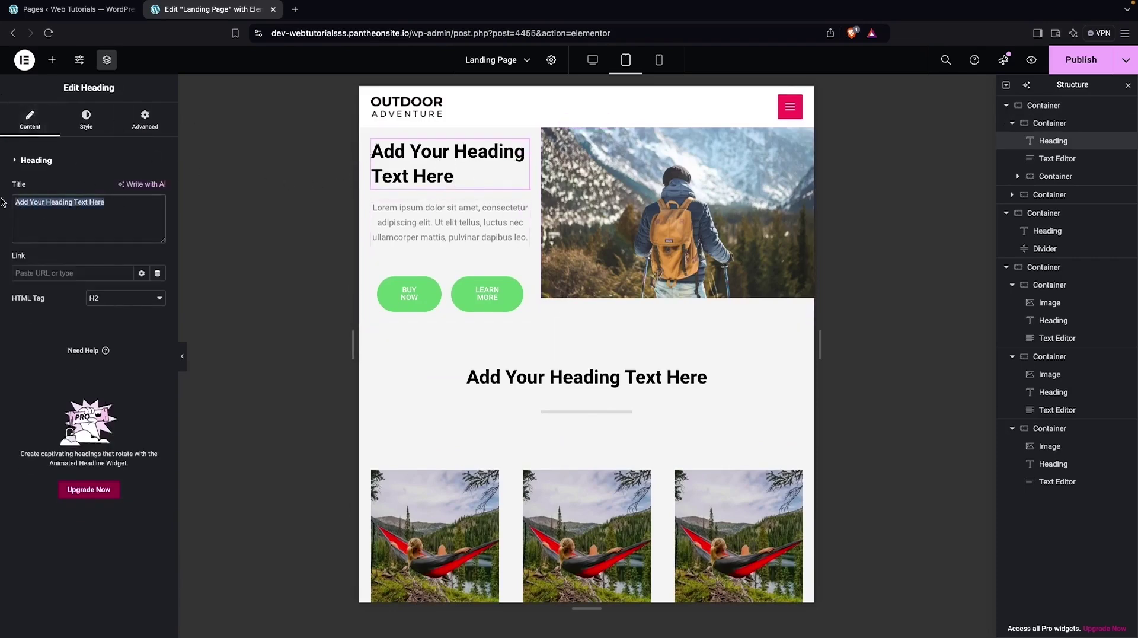
{"action": "type", "text": "New beginning"}
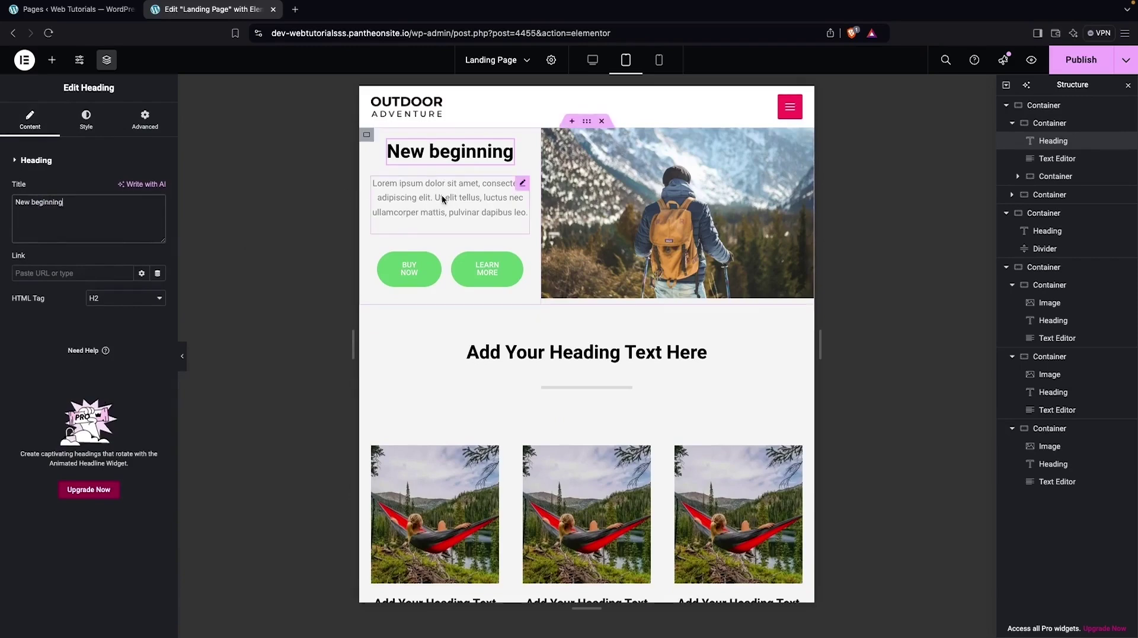
Set the tablet padding of the BUY NOW button to 20 px on all sides
{"action": "left_click", "coordinate": [414, 277]}
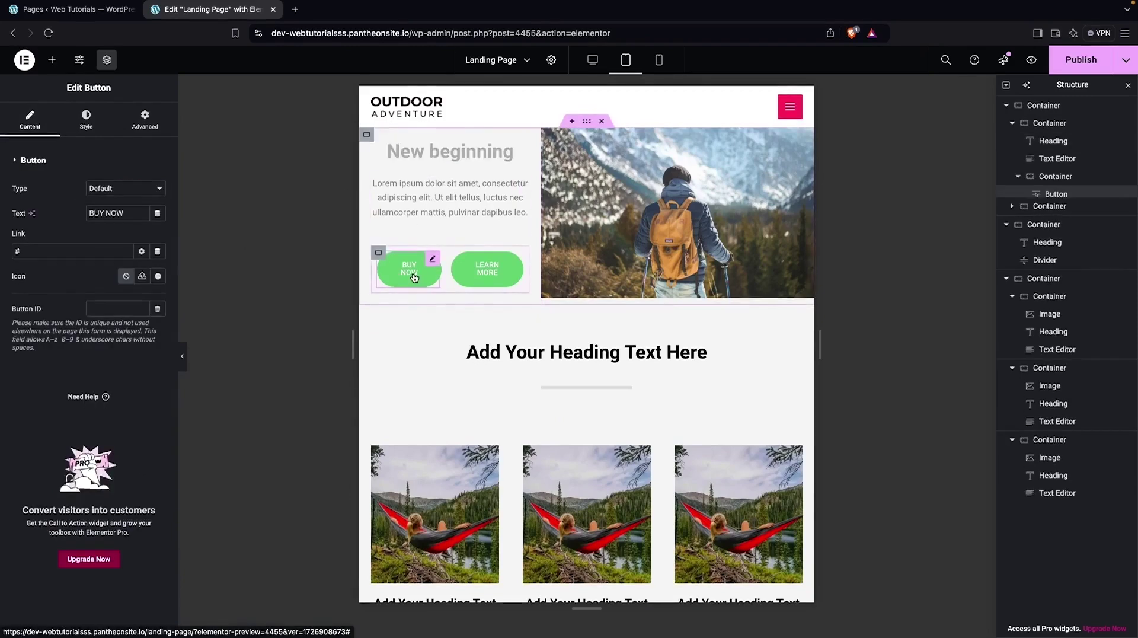
{"action": "left_click", "coordinate": [86, 121]}
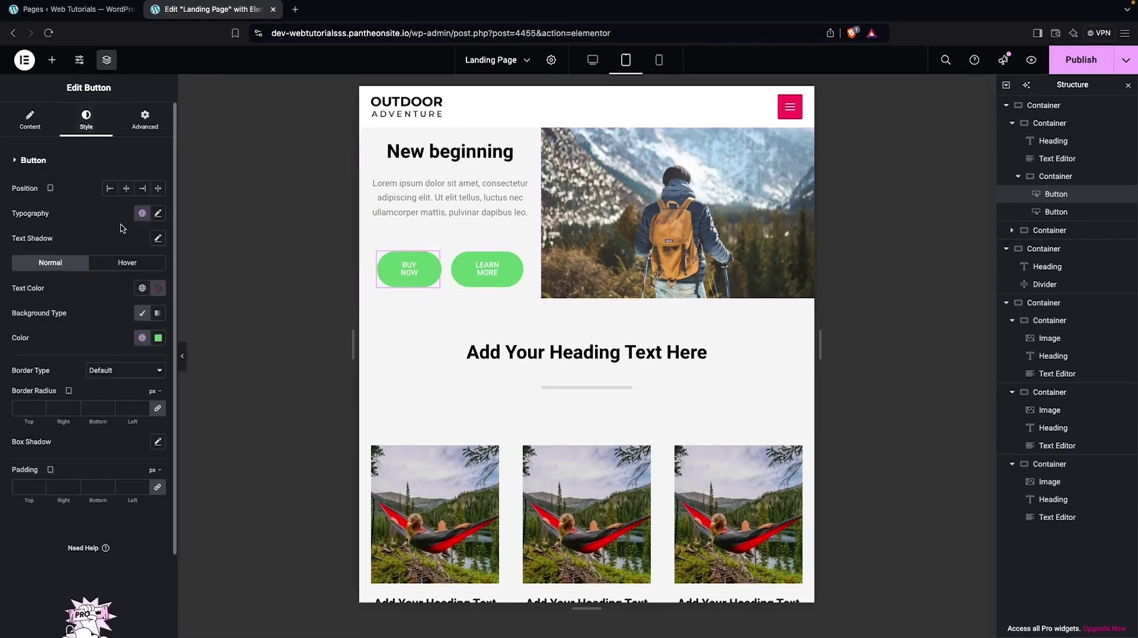
{"action": "left_click", "coordinate": [28, 487]}
{"action": "type", "text": "10"}
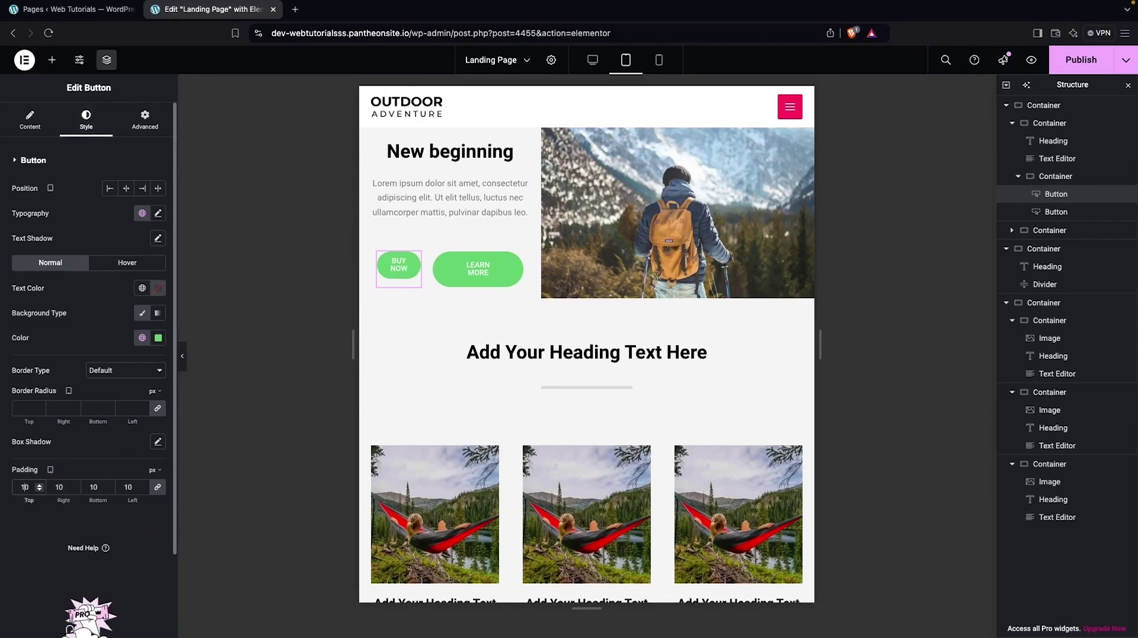
{"action": "key", "text": "BackSpace"}
{"action": "key", "text": "BackSpace"}
{"action": "type", "text": "20"}
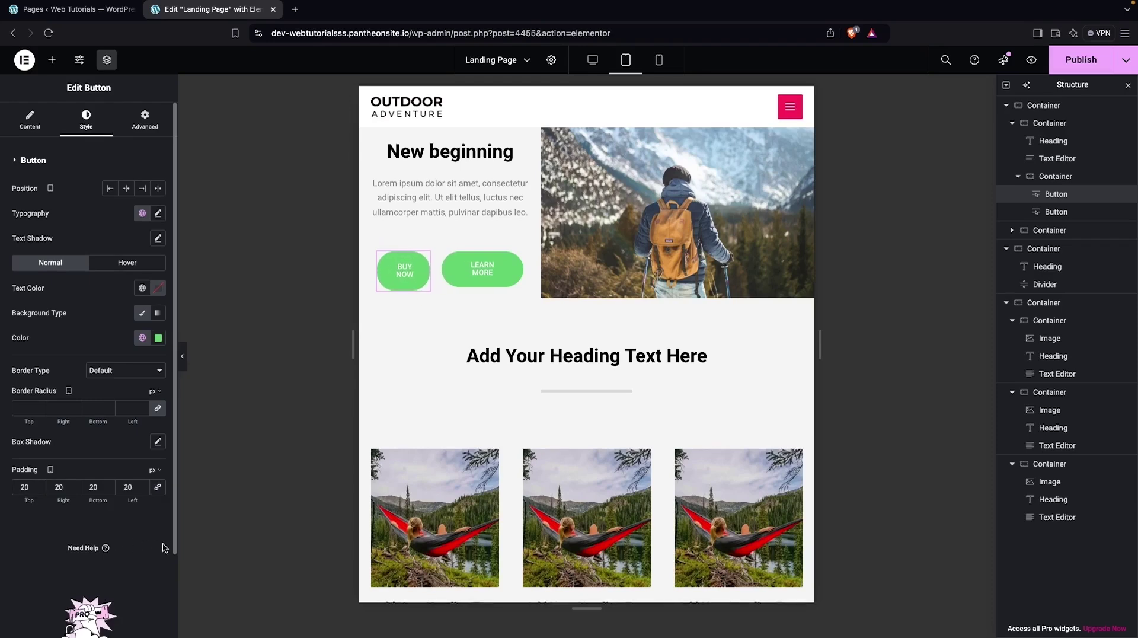
Set the BUY NOW button's padding individually to 10 px top and bottom and 30 px right and left
{"action": "double_click", "coordinate": [25, 487]}
{"action": "type", "text": "10"}
{"action": "left_click", "coordinate": [89, 487]}
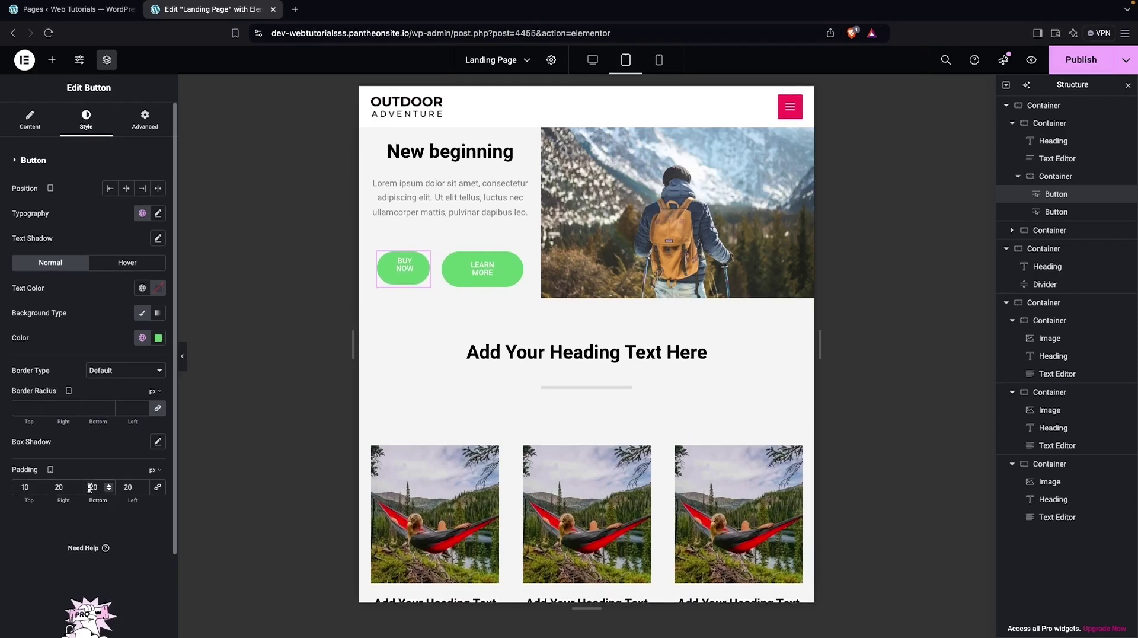
{"action": "double_click", "coordinate": [93, 487]}
{"action": "type", "text": "10"}
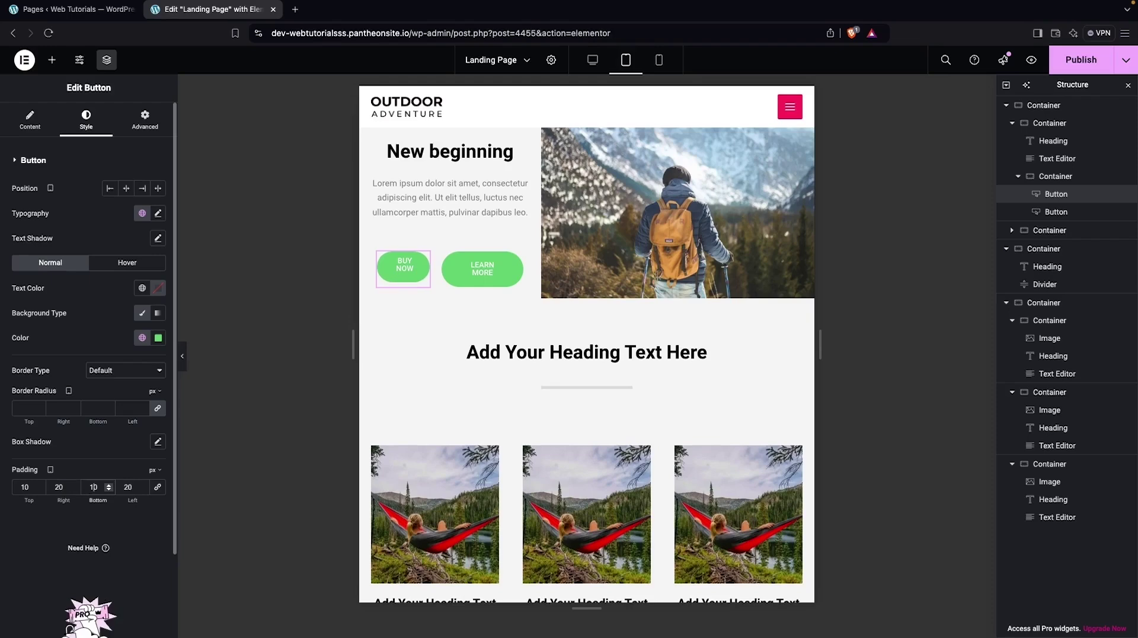
{"action": "left_click", "coordinate": [55, 486]}
{"action": "double_click", "coordinate": [59, 487]}
{"action": "type", "text": "30"}
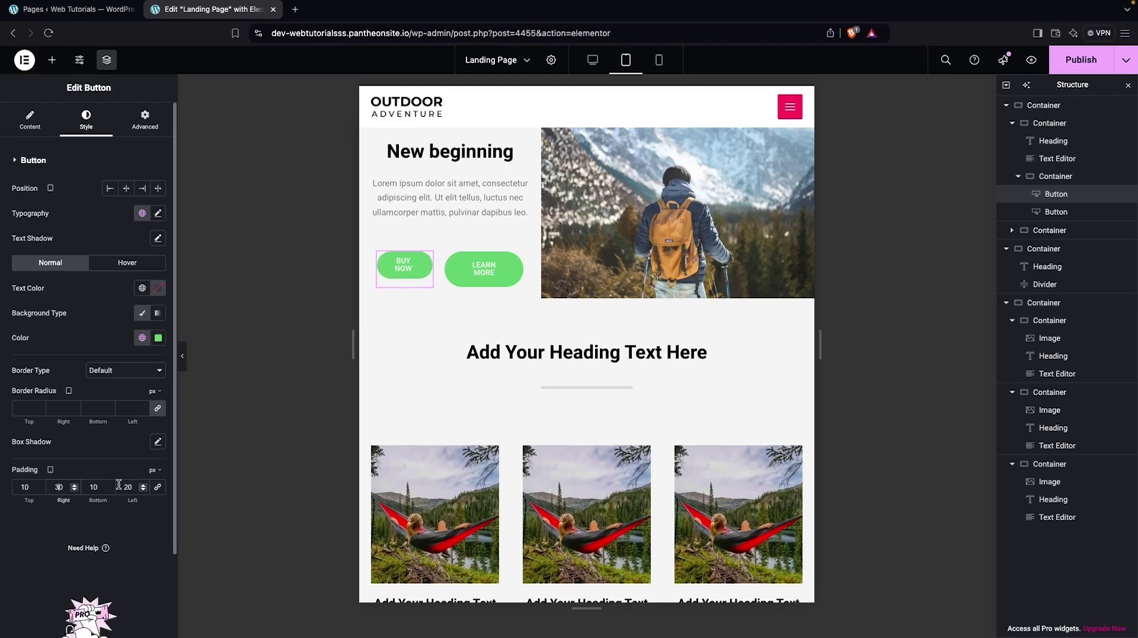
{"action": "double_click", "coordinate": [128, 486]}
{"action": "type", "text": "30"}
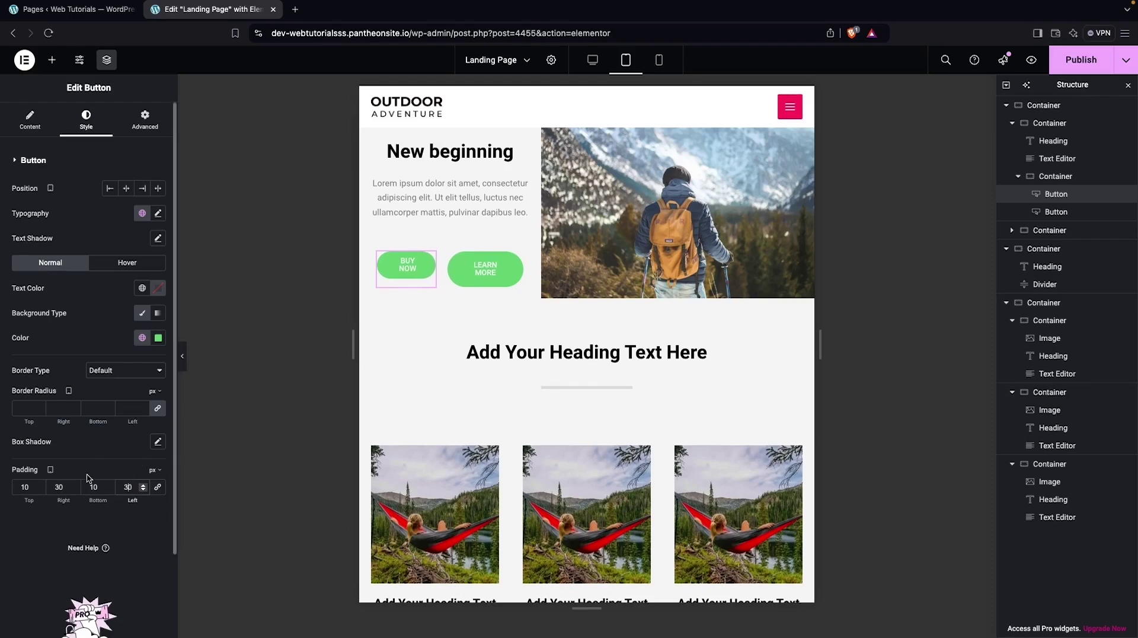
Set the BUY NOW button's top and bottom padding to 15 px
{"action": "left_click", "coordinate": [39, 486]}
{"action": "key", "text": "BackSpace"}
{"action": "type", "text": "5"}
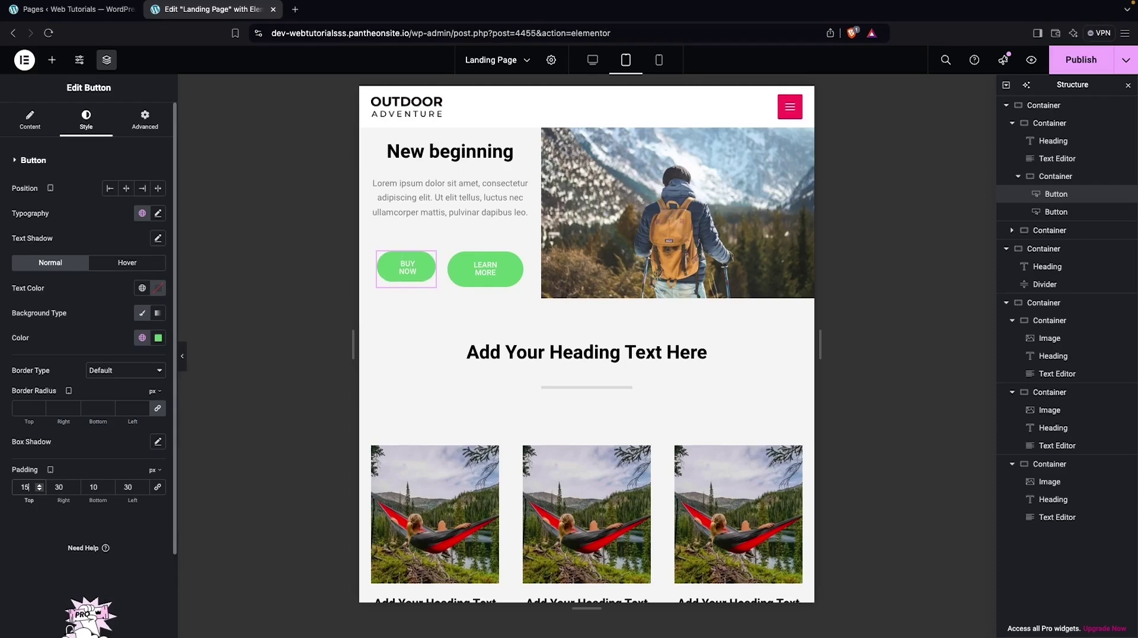
{"action": "left_click", "coordinate": [97, 487]}
{"action": "key", "text": "BackSpace"}
{"action": "type", "text": "5"}
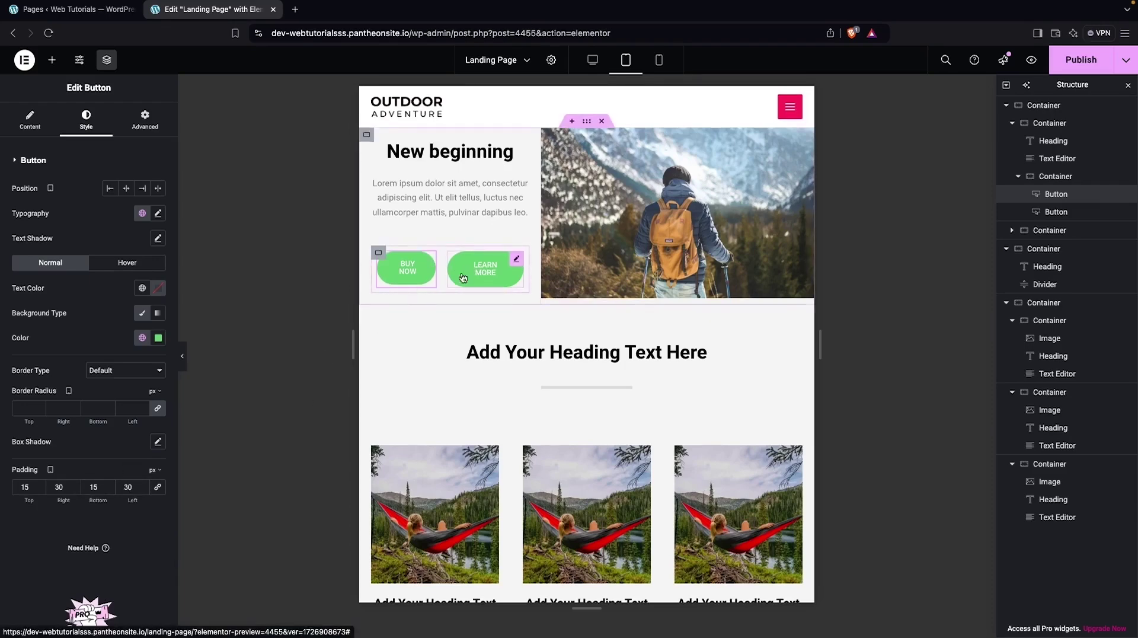
Copy the BUY NOW button and paste its style onto the LEARN MORE button
{"action": "right_click", "coordinate": [428, 277]}
{"action": "left_click", "coordinate": [459, 343]}
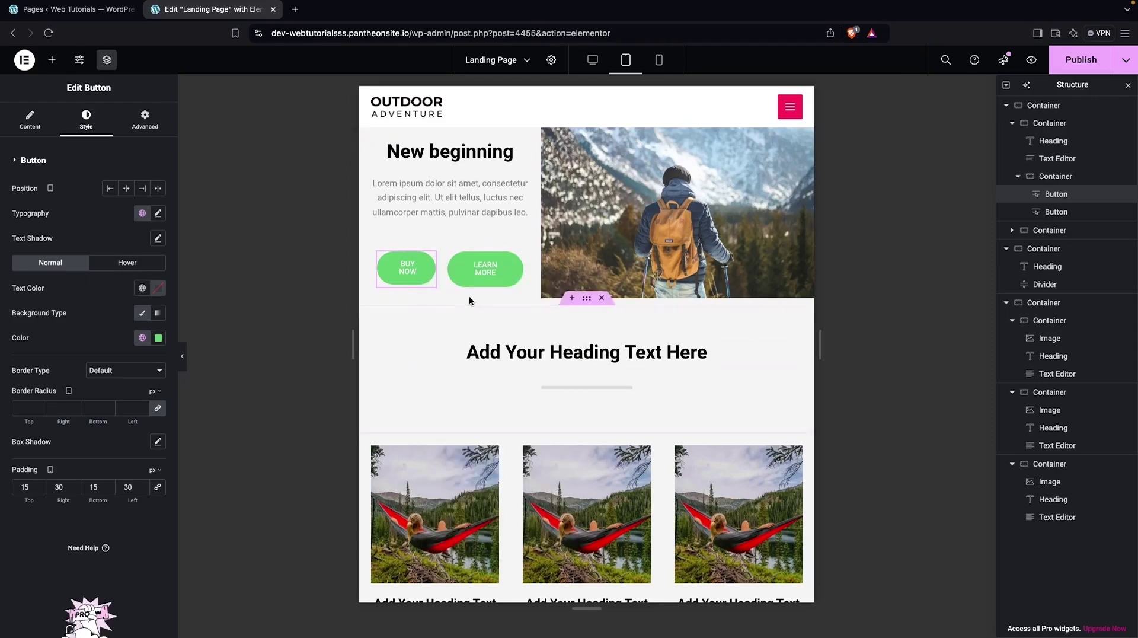
{"action": "right_click", "coordinate": [483, 275]}
{"action": "left_click", "coordinate": [519, 377]}
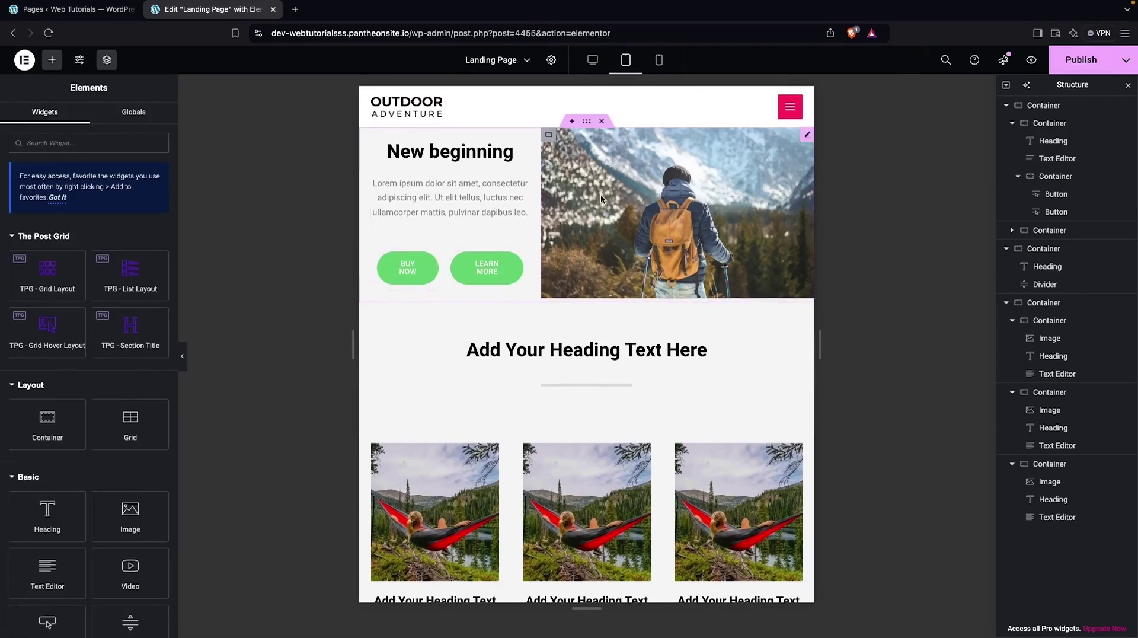
Try full-width content on the container holding the three image columns and set it back to Boxed
{"action": "scroll", "coordinate": [588, 200], "scroll_direction": "down", "scroll_amount": 3}
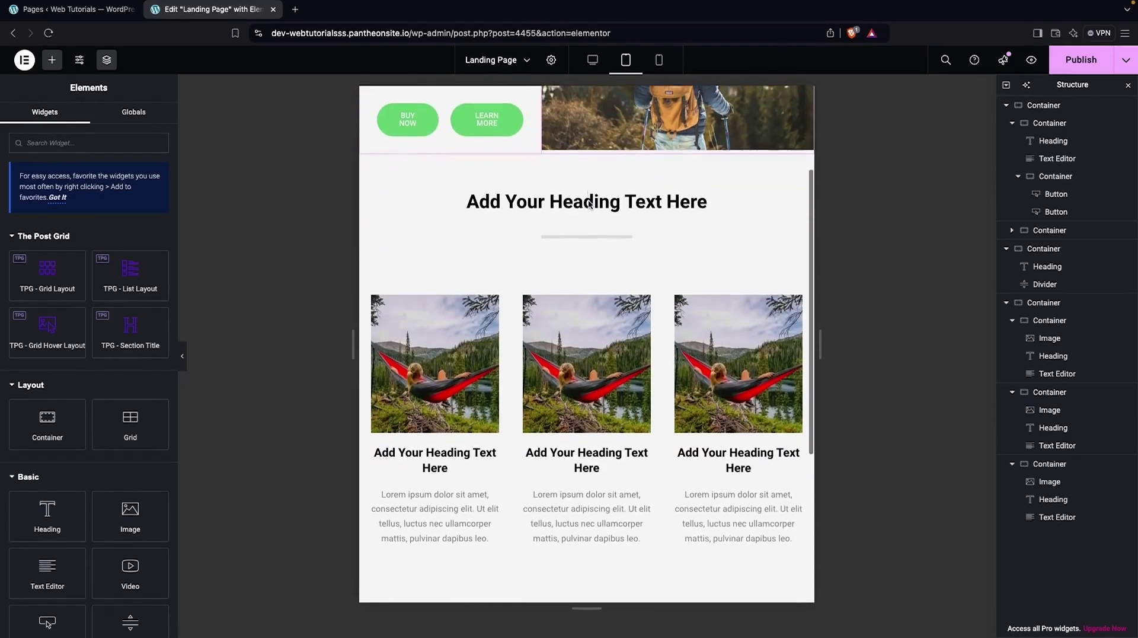
{"action": "scroll", "coordinate": [542, 313], "scroll_direction": "down", "scroll_amount": 1}
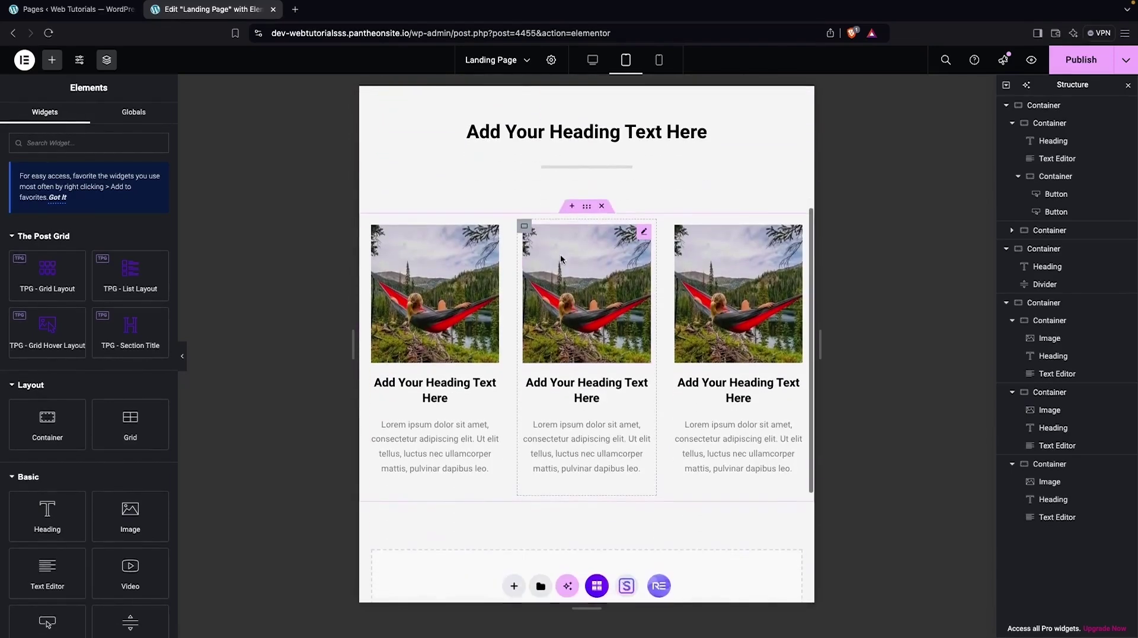
{"action": "left_click", "coordinate": [587, 206]}
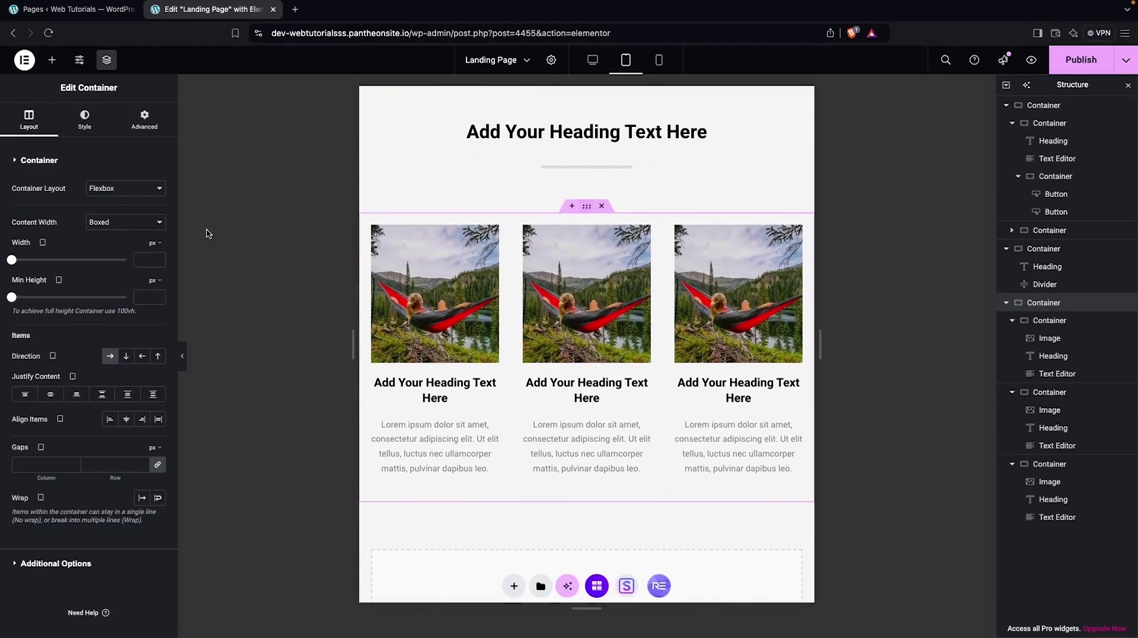
{"action": "left_click", "coordinate": [121, 222]}
{"action": "left_click", "coordinate": [122, 231]}
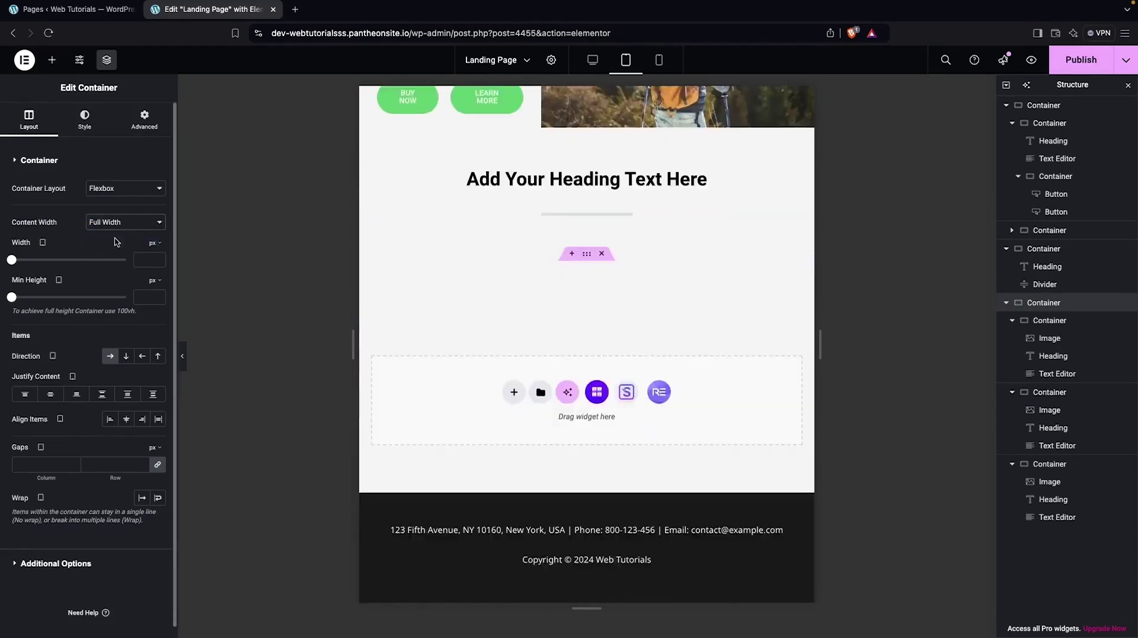
{"action": "left_click", "coordinate": [136, 222]}
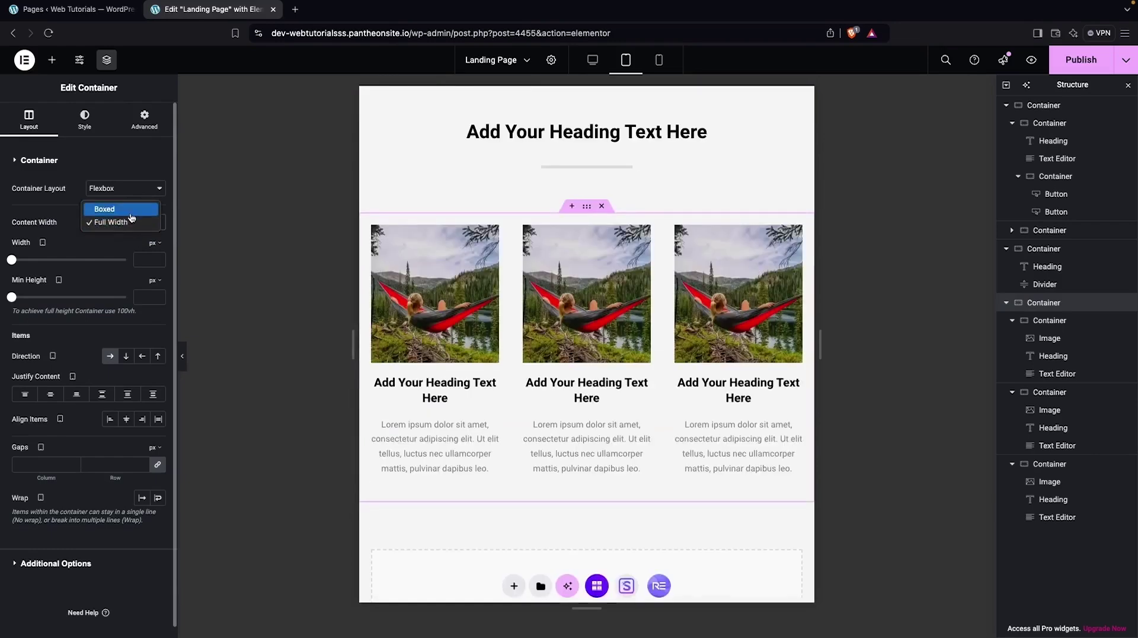
{"action": "left_click", "coordinate": [131, 211]}
Unlink the three-column container's tablet padding and set it to 30 px right and left, with 0 top and bottom
{"action": "left_click", "coordinate": [144, 118]}
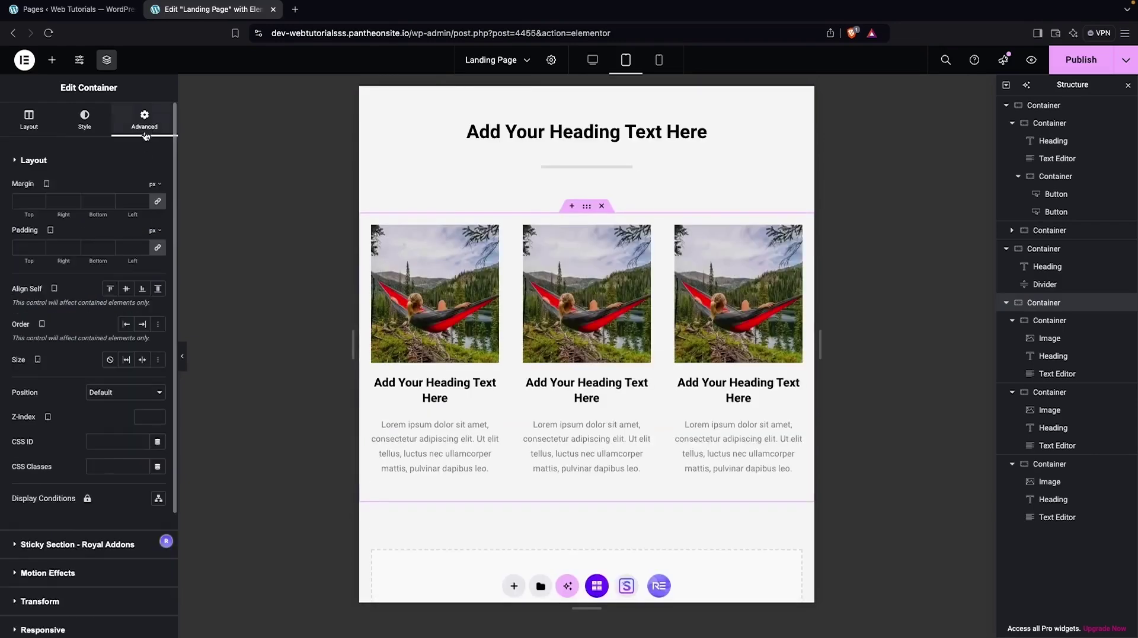
{"action": "left_click", "coordinate": [159, 249]}
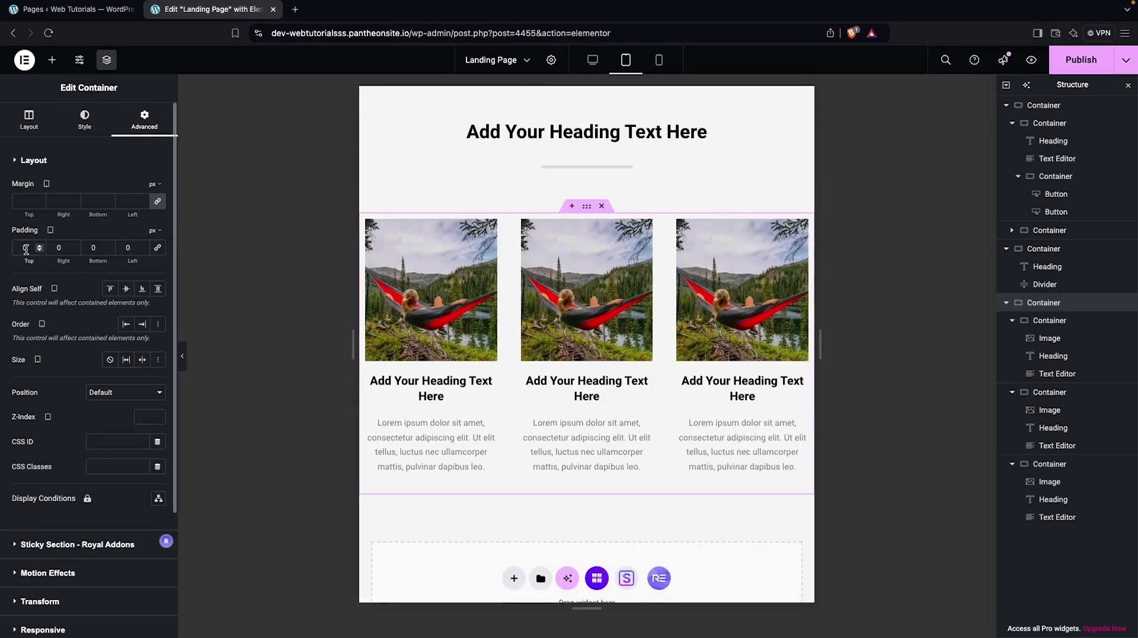
{"action": "left_click", "coordinate": [55, 245]}
{"action": "type", "text": "3"}
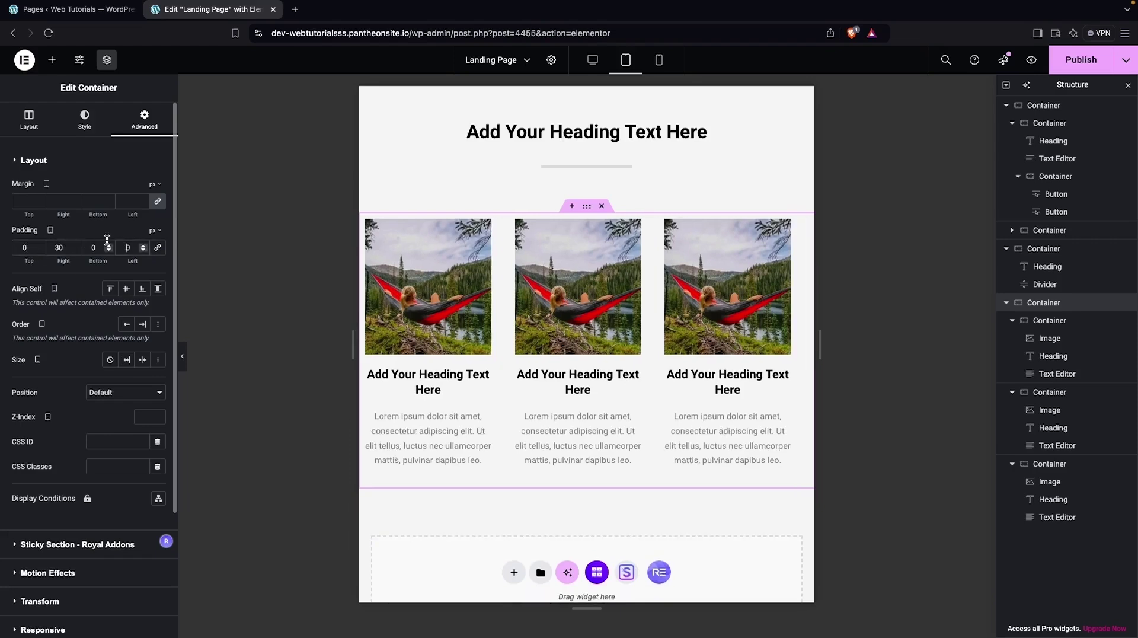
{"action": "type", "text": "3"}
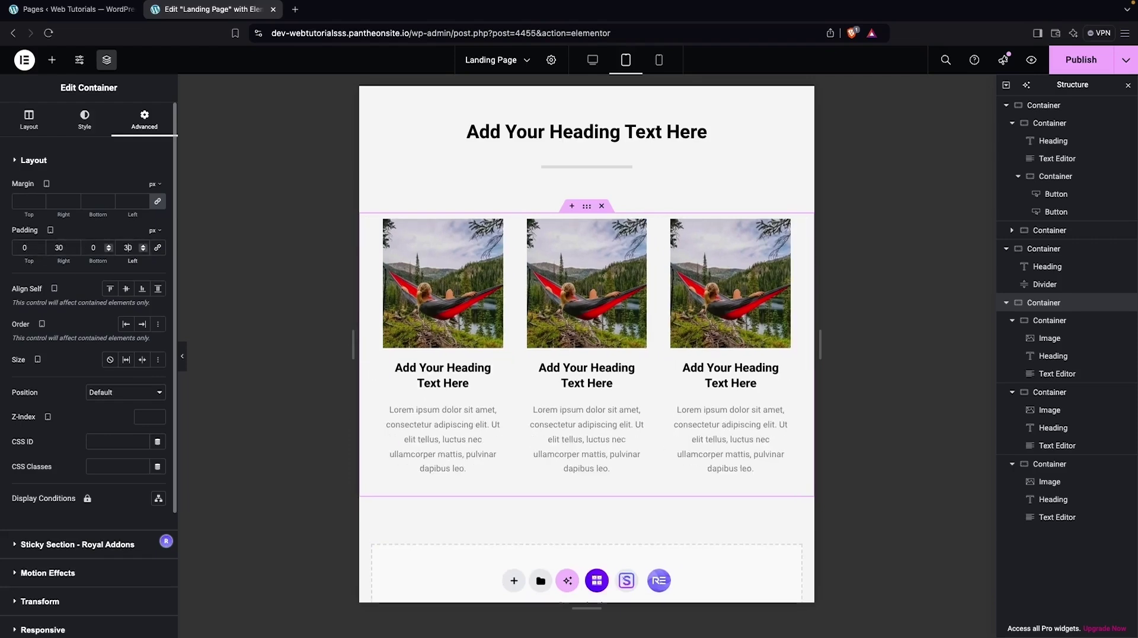
Left-align the headings under the images in all three columns for the tablet view
{"action": "left_click", "coordinate": [422, 385]}
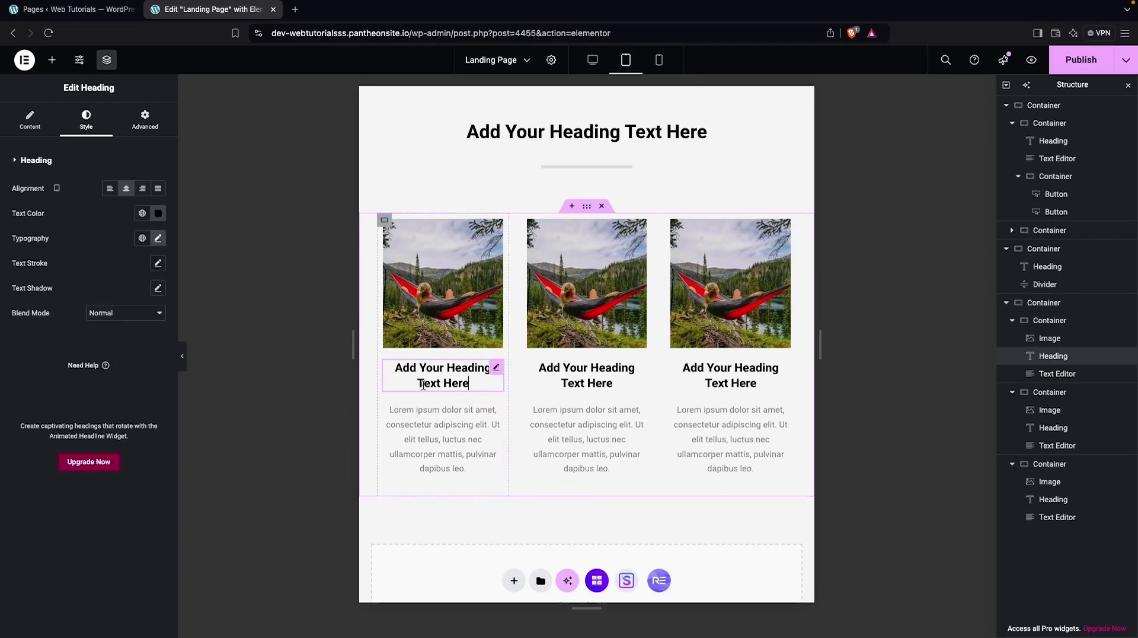
{"action": "left_click", "coordinate": [110, 194]}
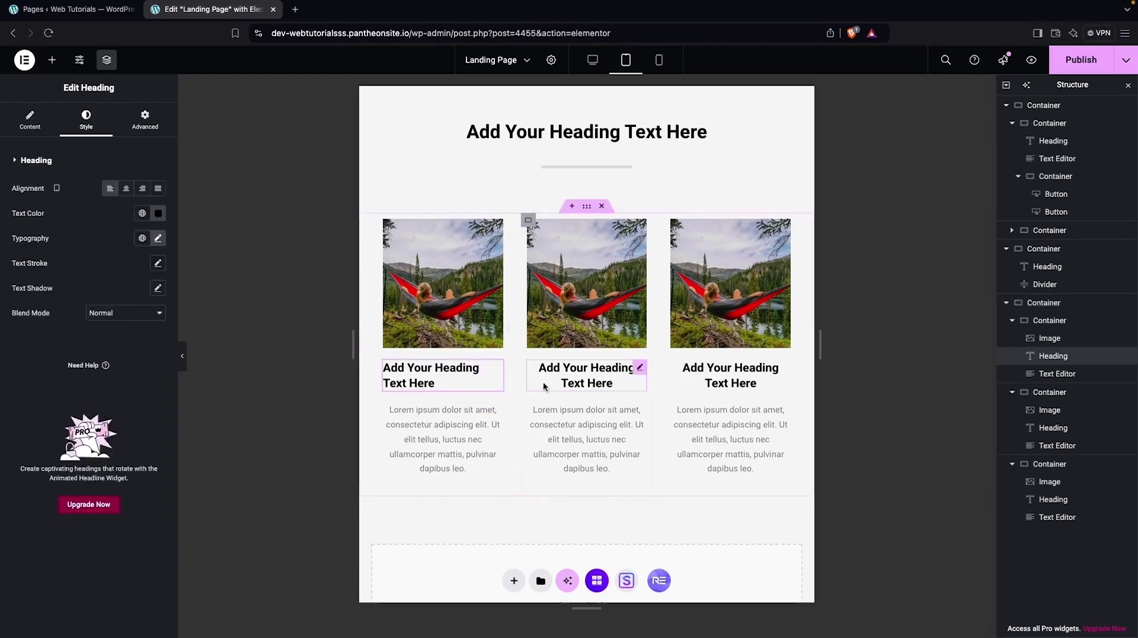
{"action": "left_click", "coordinate": [578, 382]}
{"action": "left_click", "coordinate": [110, 189]}
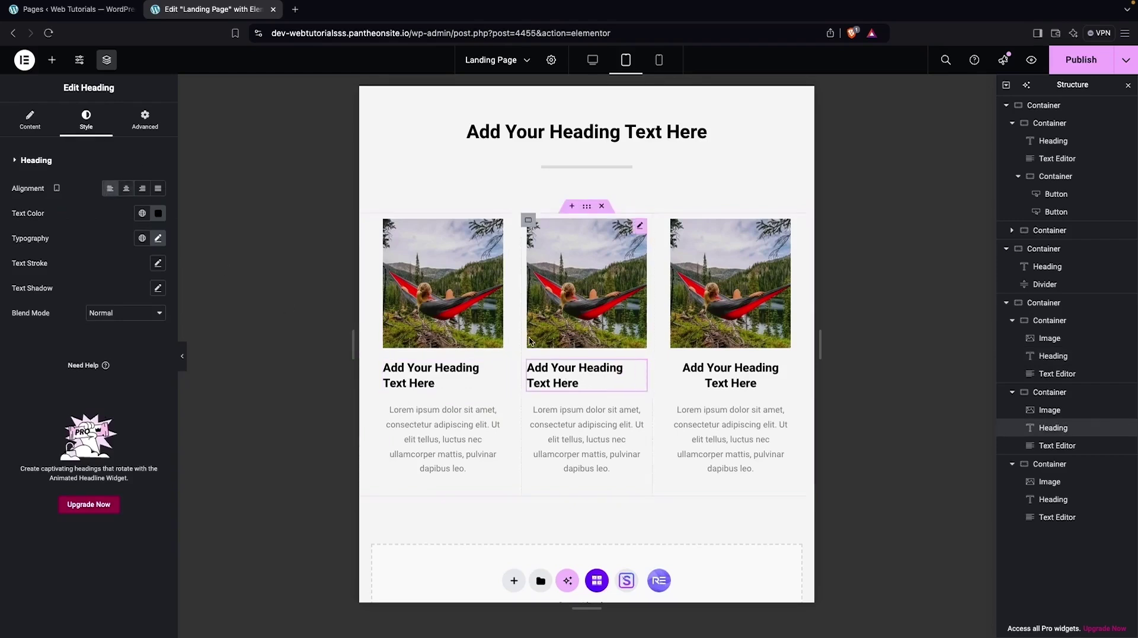
{"action": "left_click", "coordinate": [765, 376]}
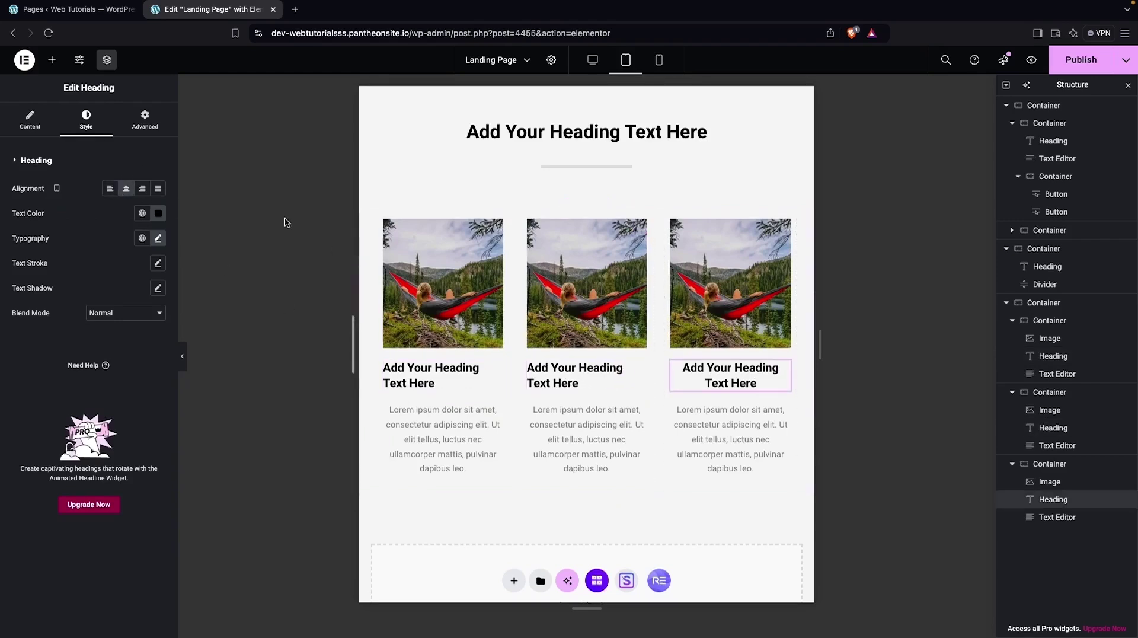
{"action": "left_click", "coordinate": [111, 188]}
Left-align the paragraph text in all three image columns for the tablet view
{"action": "left_click", "coordinate": [443, 438]}
{"action": "left_click", "coordinate": [86, 119]}
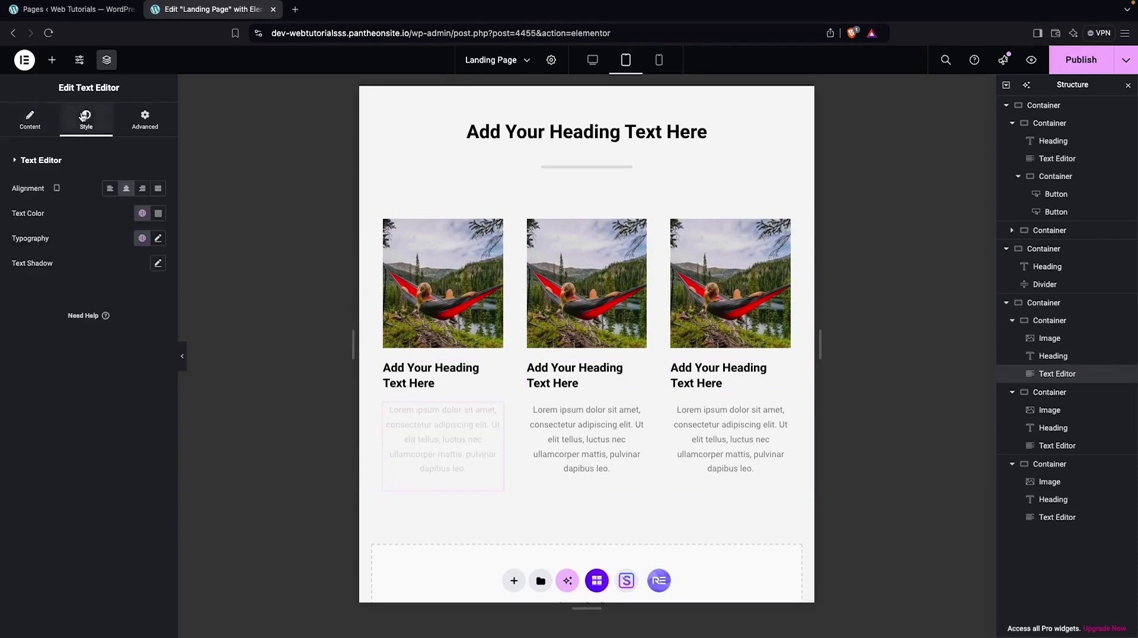
{"action": "left_click", "coordinate": [110, 188]}
{"action": "left_click", "coordinate": [539, 414]}
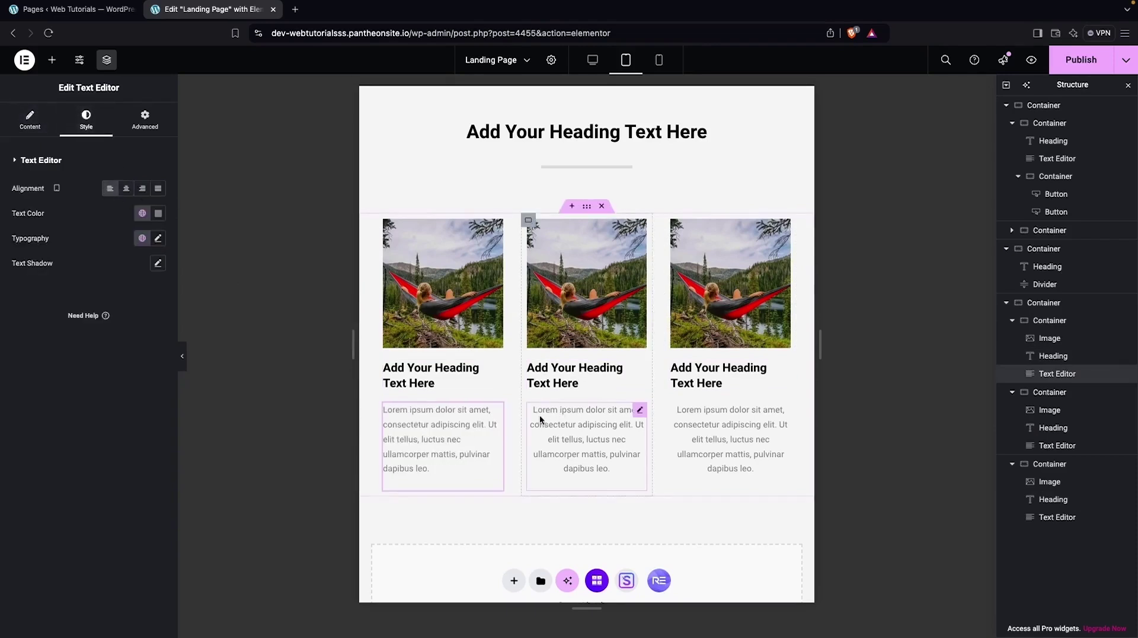
{"action": "left_click", "coordinate": [86, 119]}
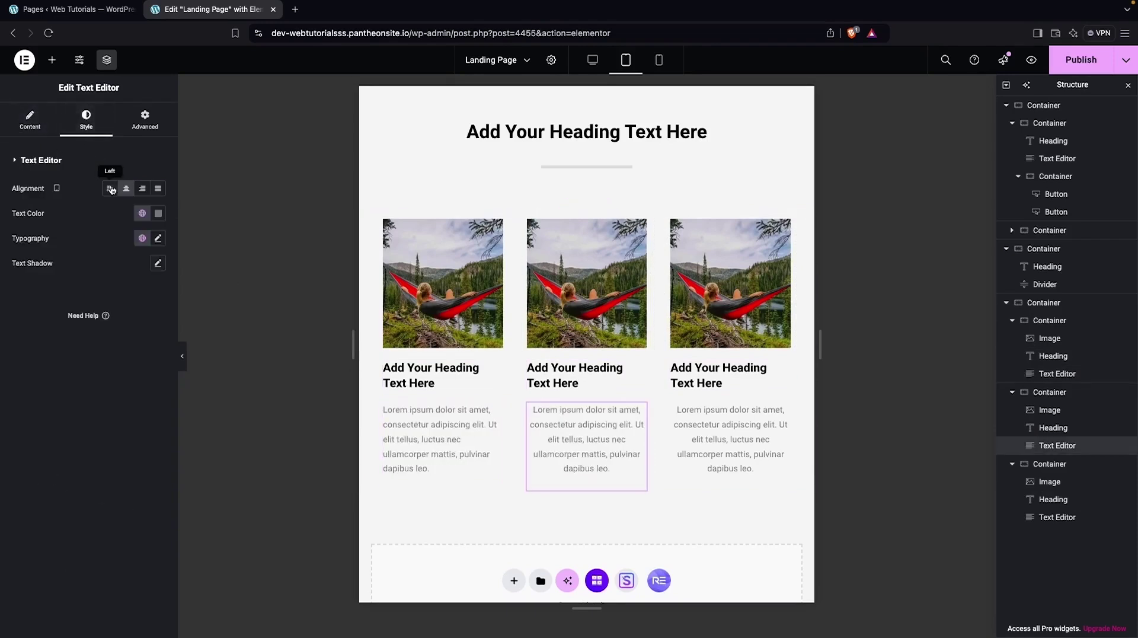
{"action": "left_click", "coordinate": [110, 189]}
{"action": "left_click", "coordinate": [702, 421]}
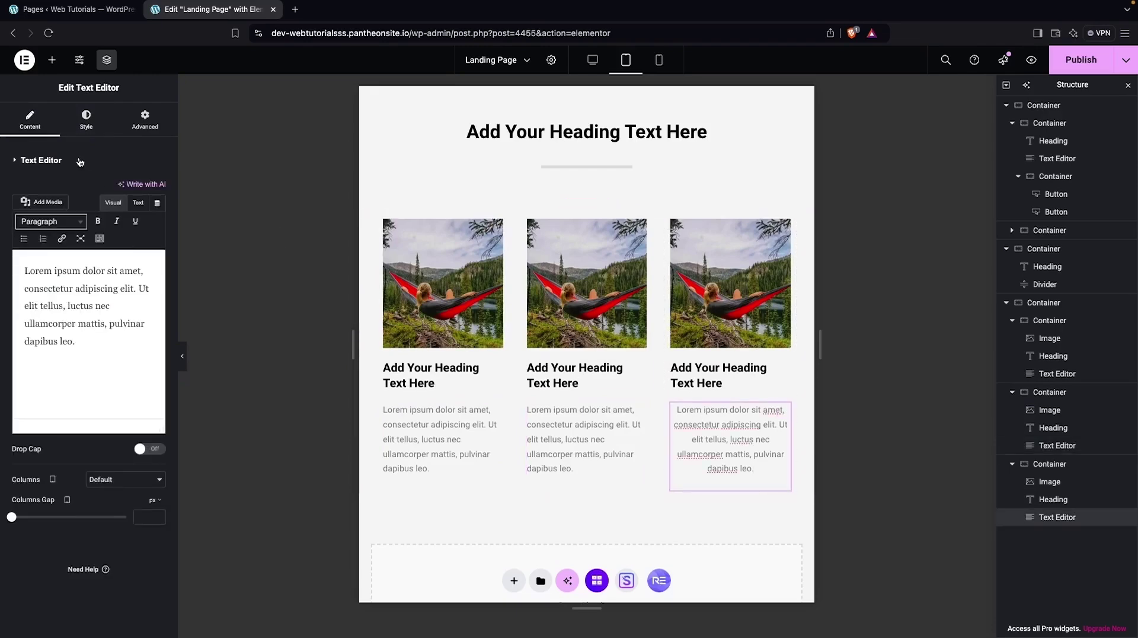
{"action": "left_click", "coordinate": [86, 118]}
{"action": "left_click", "coordinate": [110, 188]}
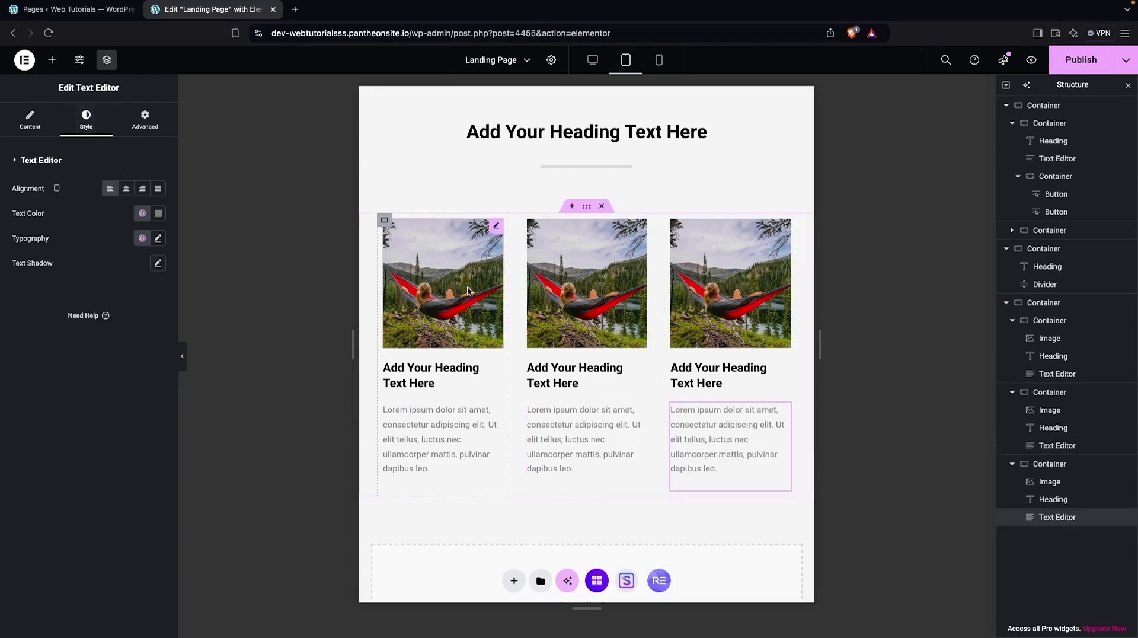
Set the tablet font size of the first image column's heading to 17 px
{"action": "scroll", "coordinate": [468, 290], "scroll_direction": "up", "scroll_amount": 3}
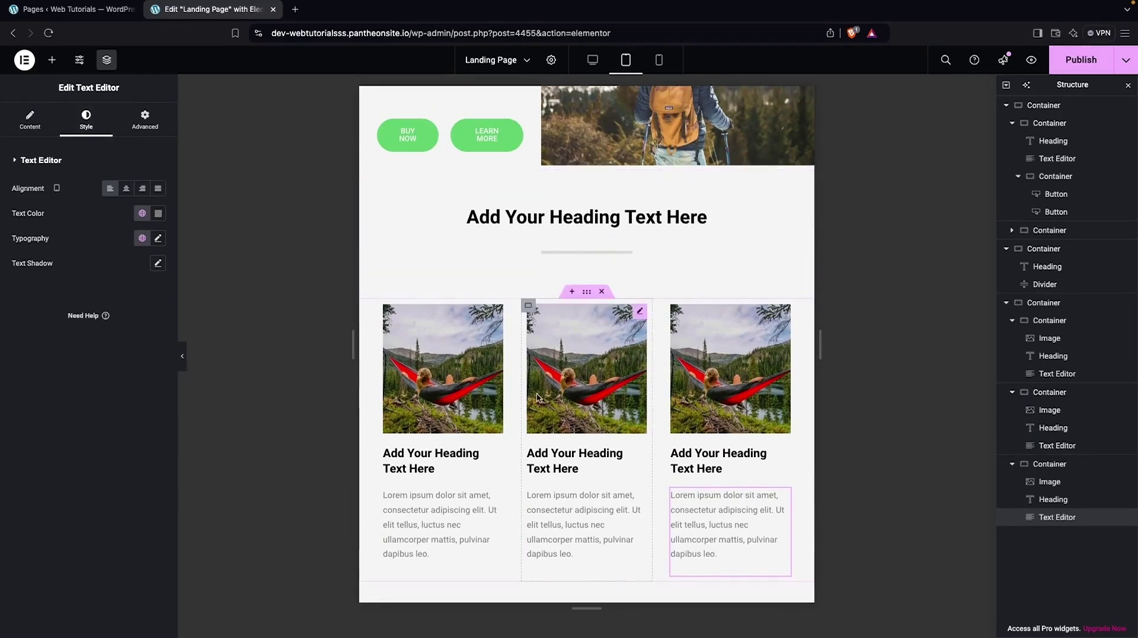
{"action": "left_click", "coordinate": [436, 457]}
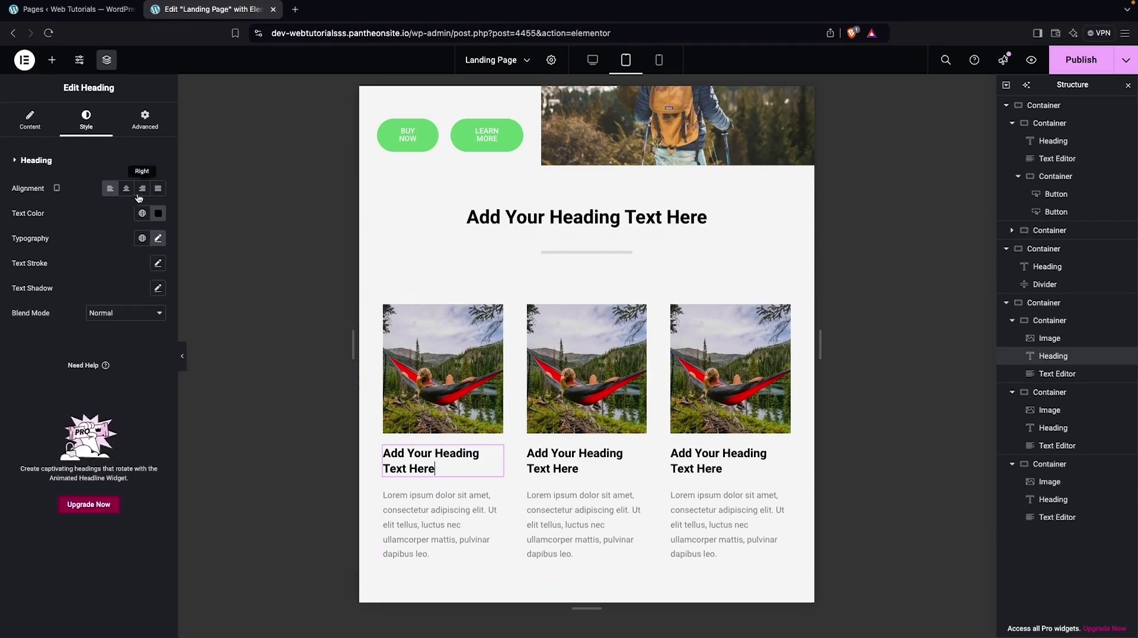
{"action": "left_click", "coordinate": [158, 237]}
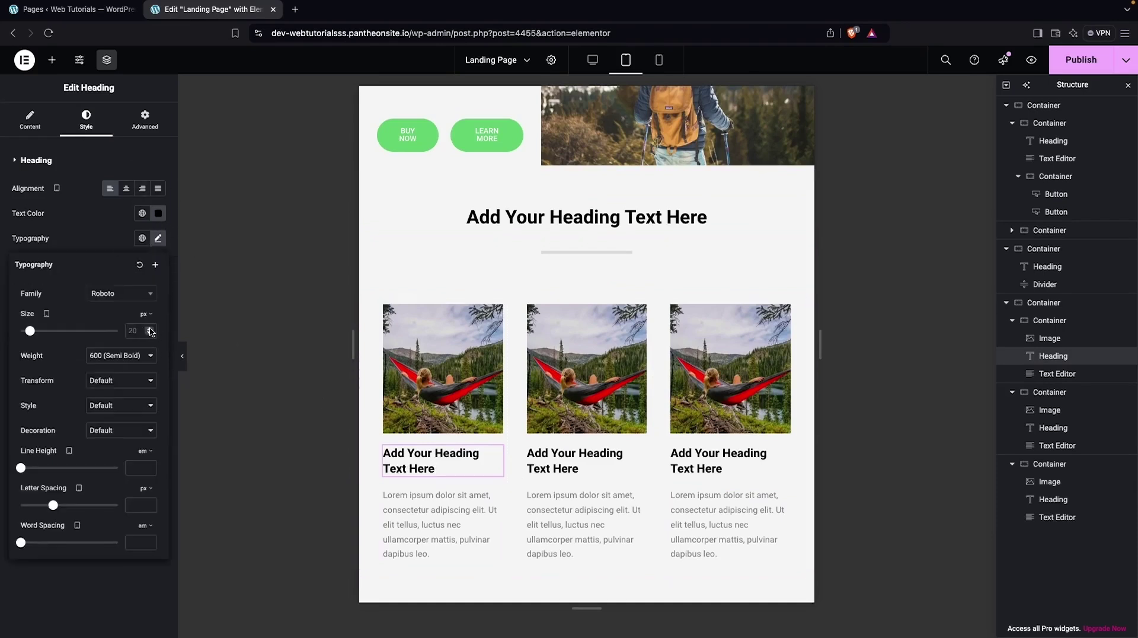
{"action": "left_click", "coordinate": [149, 334]}
{"action": "type", "text": "15"}
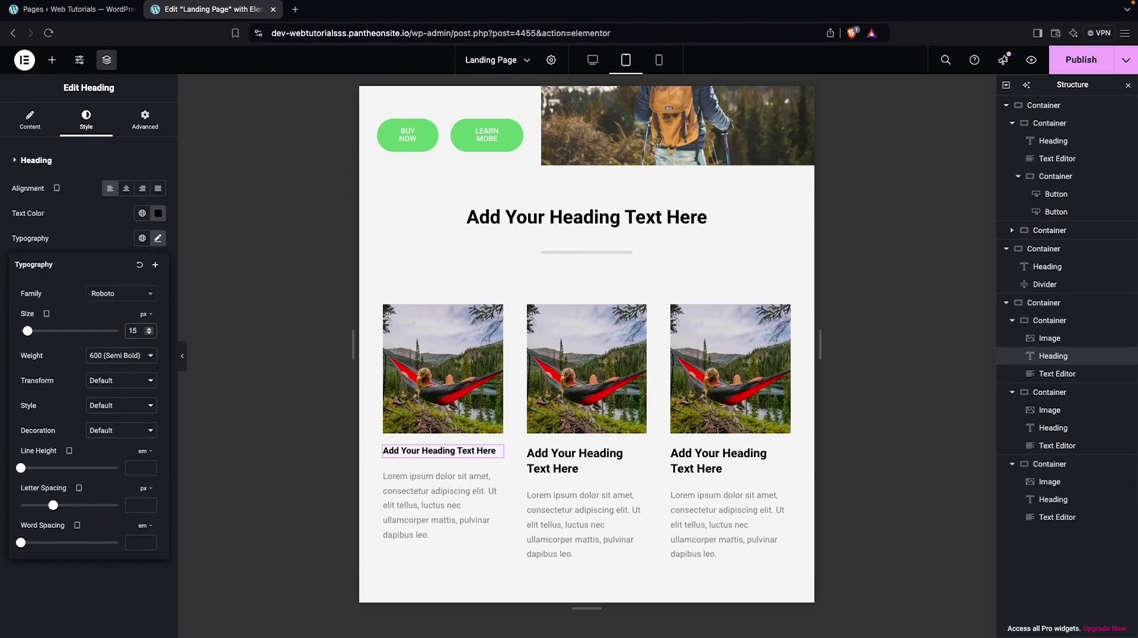
{"action": "key", "text": "Up"}
{"action": "key", "text": "Up"}
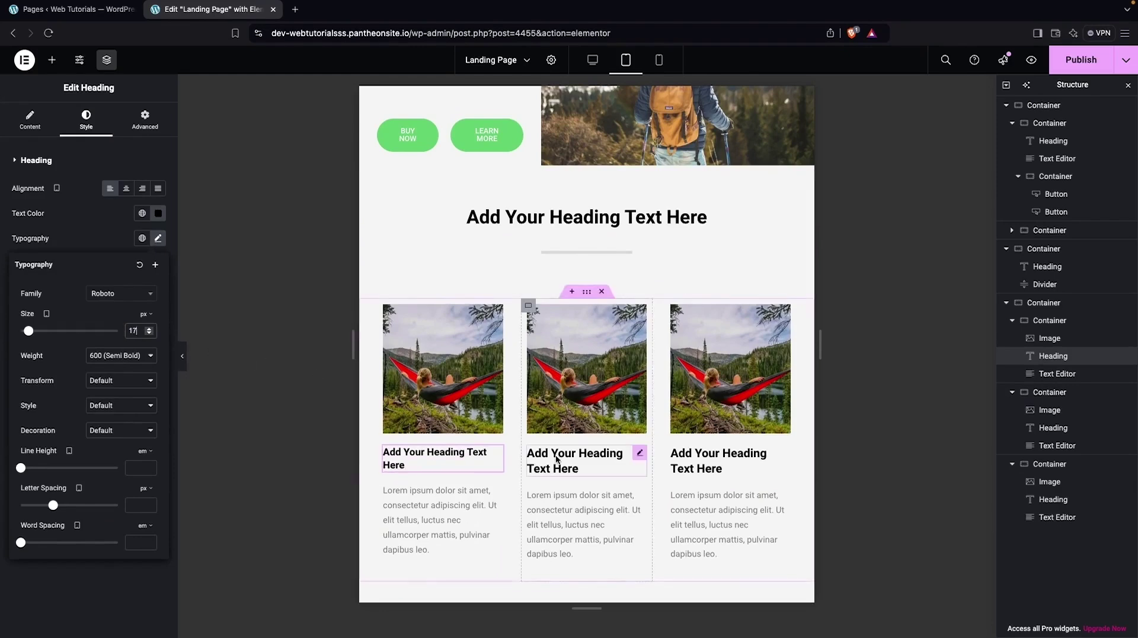
Copy the first column's heading and paste its style onto the headings of the second and third columns
{"action": "right_click", "coordinate": [454, 455]}
{"action": "left_click", "coordinate": [498, 420]}
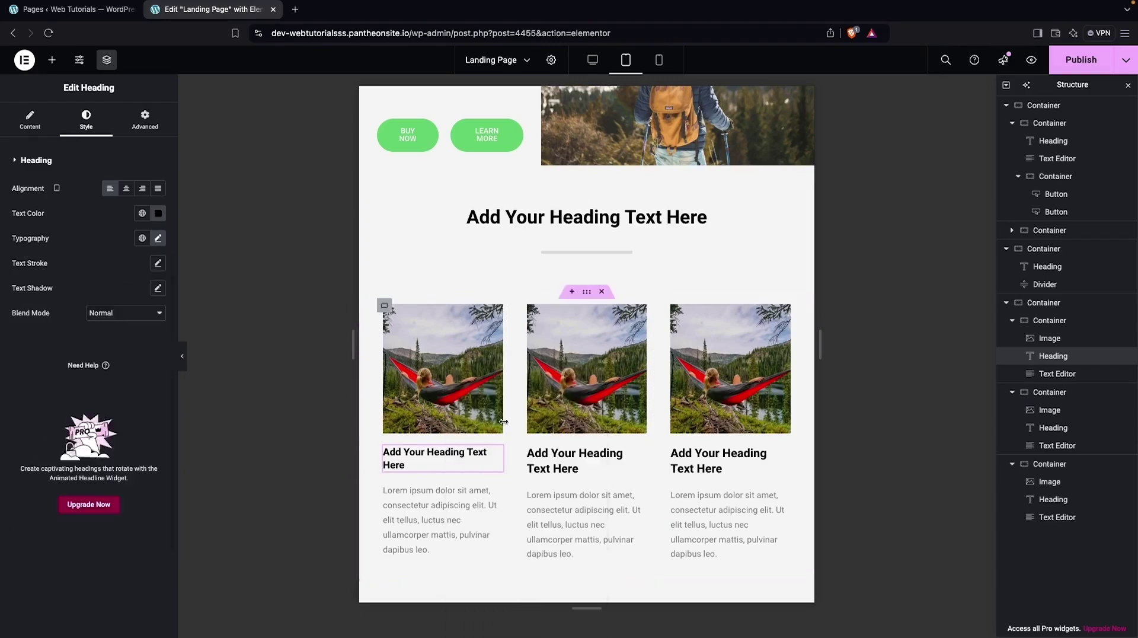
{"action": "right_click", "coordinate": [557, 460]}
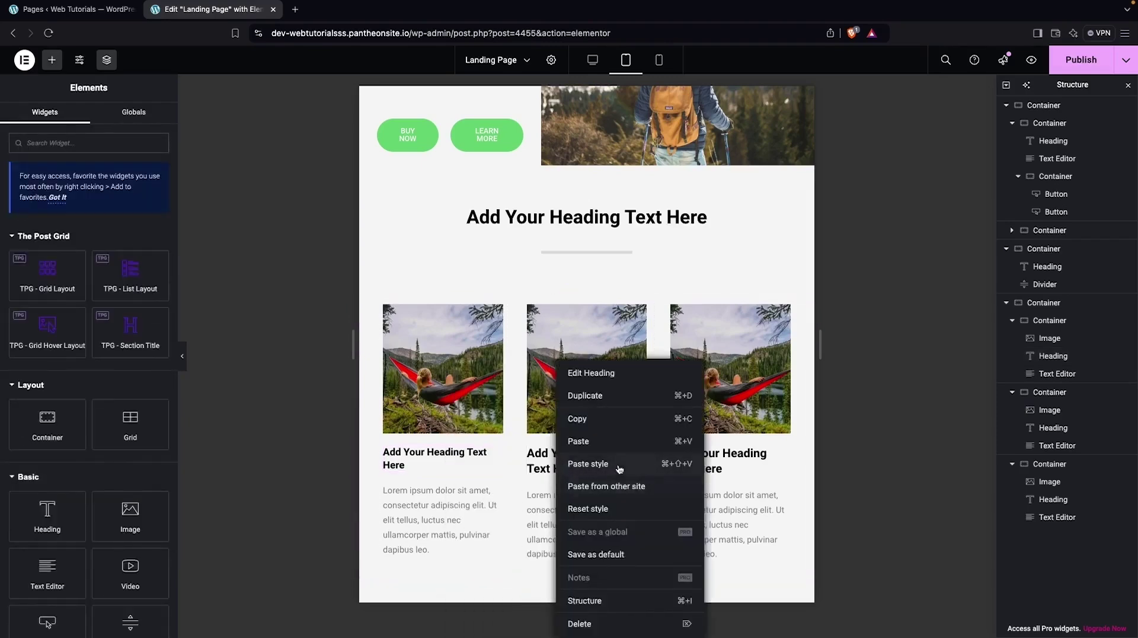
{"action": "left_click", "coordinate": [591, 464]}
{"action": "left_click", "coordinate": [683, 463]}
{"action": "right_click", "coordinate": [684, 464]}
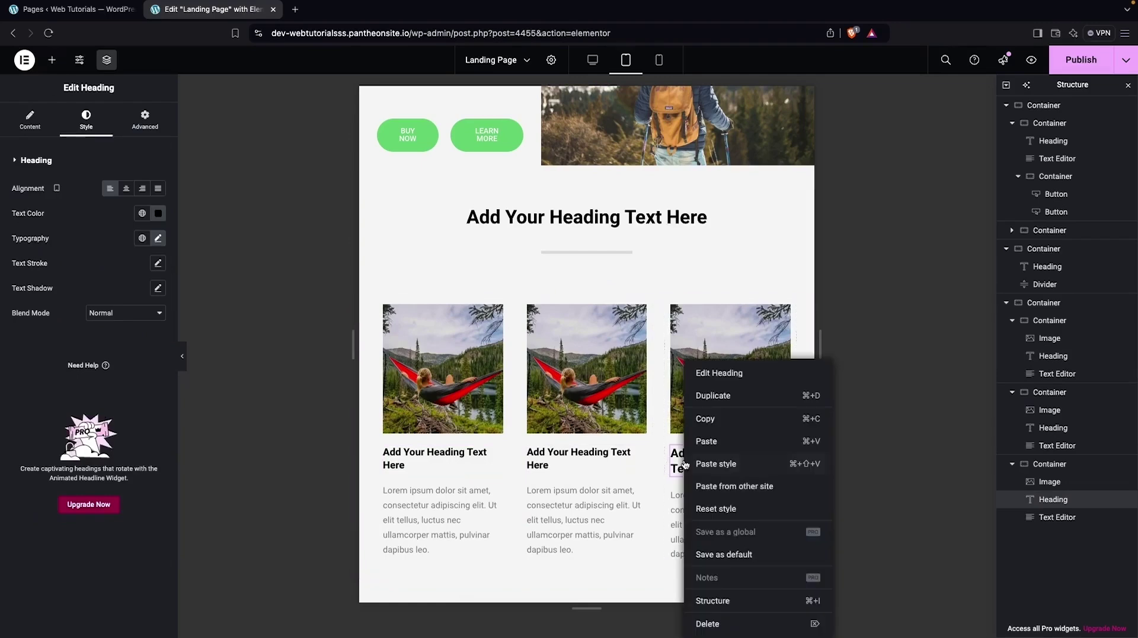
{"action": "left_click", "coordinate": [719, 464]}
Try font sizes of 30 and 20 px on the section heading above the divider, and settle on 25 px
{"action": "scroll", "coordinate": [446, 432], "scroll_direction": "up", "scroll_amount": 1}
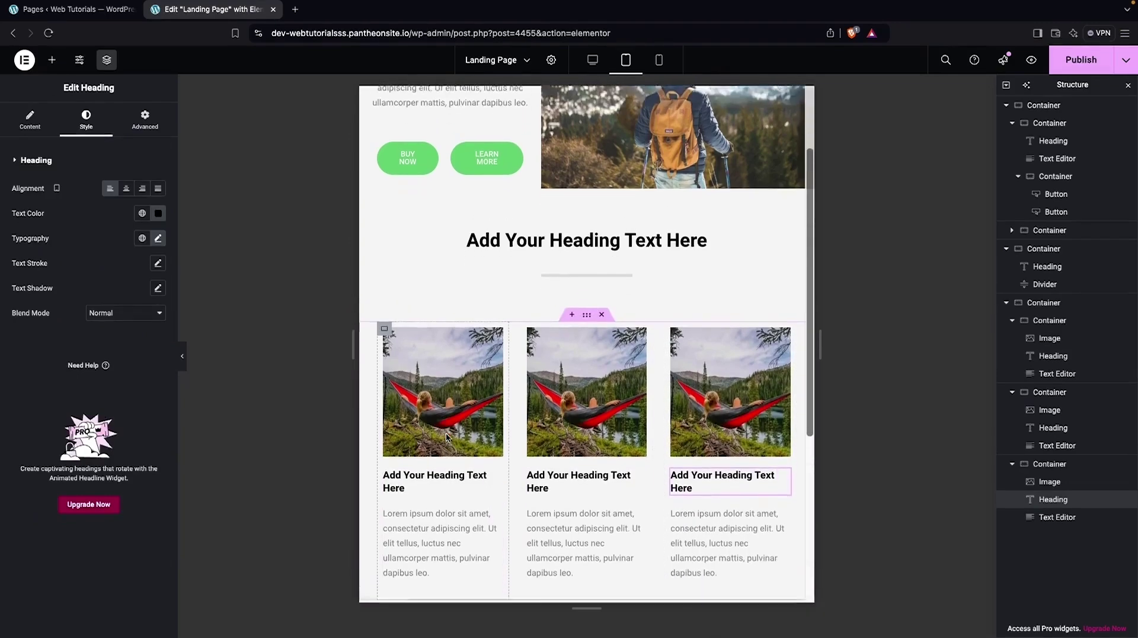
{"action": "scroll", "coordinate": [445, 432], "scroll_direction": "down", "scroll_amount": 2}
{"action": "scroll", "coordinate": [415, 308], "scroll_direction": "up", "scroll_amount": 1}
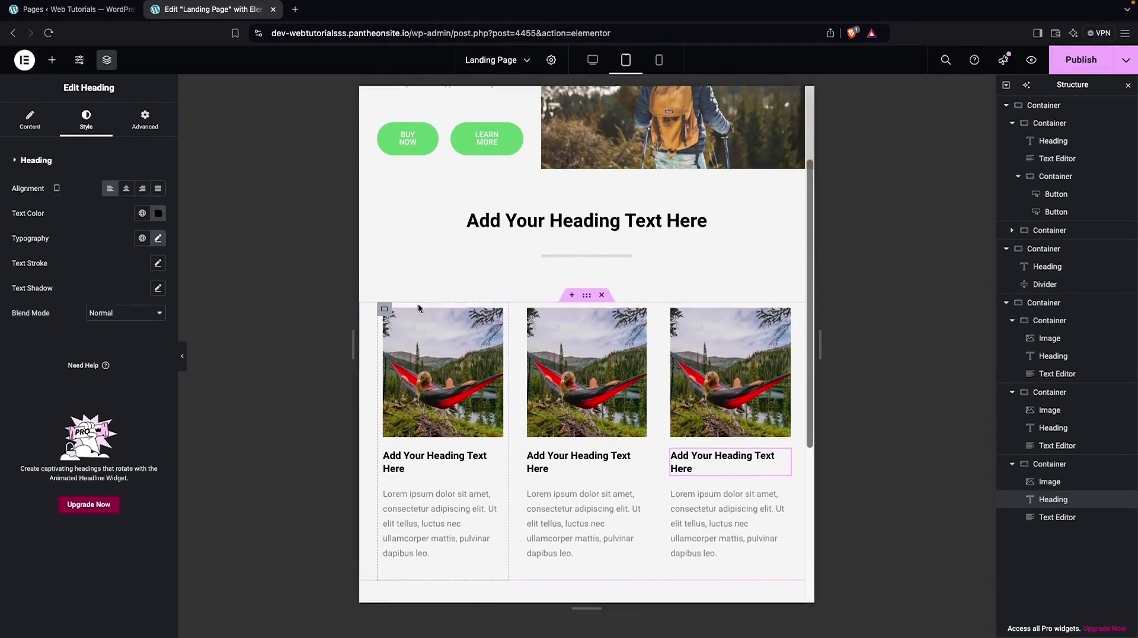
{"action": "scroll", "coordinate": [562, 295], "scroll_direction": "up", "scroll_amount": 2}
{"action": "left_click", "coordinate": [577, 279]}
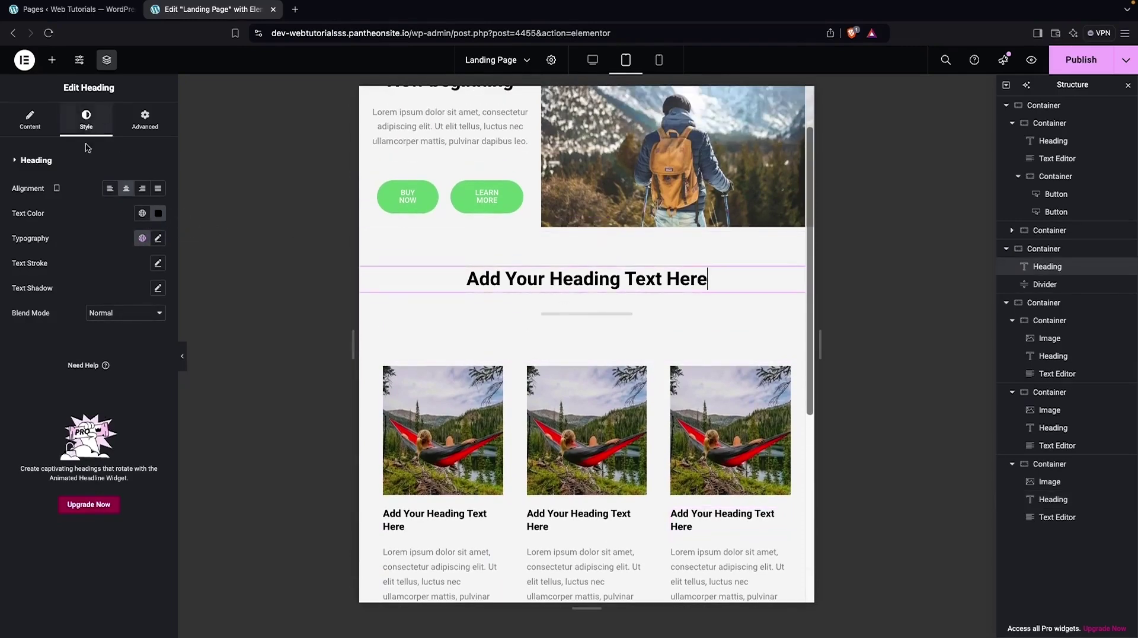
{"action": "left_click", "coordinate": [158, 238]}
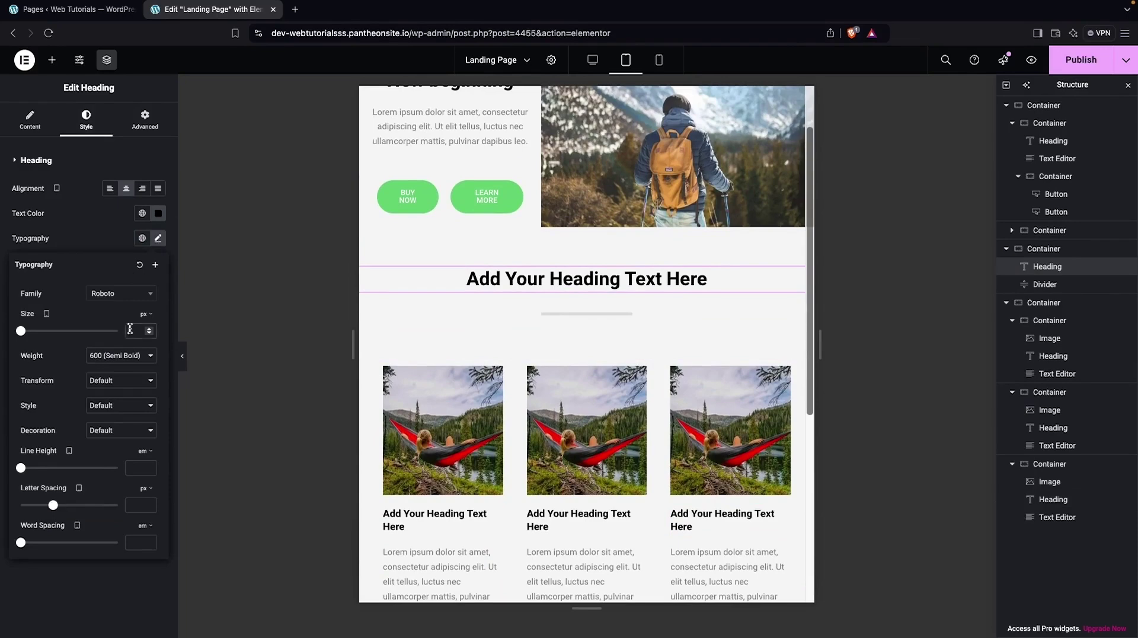
{"action": "left_click", "coordinate": [129, 329]}
{"action": "type", "text": "30"}
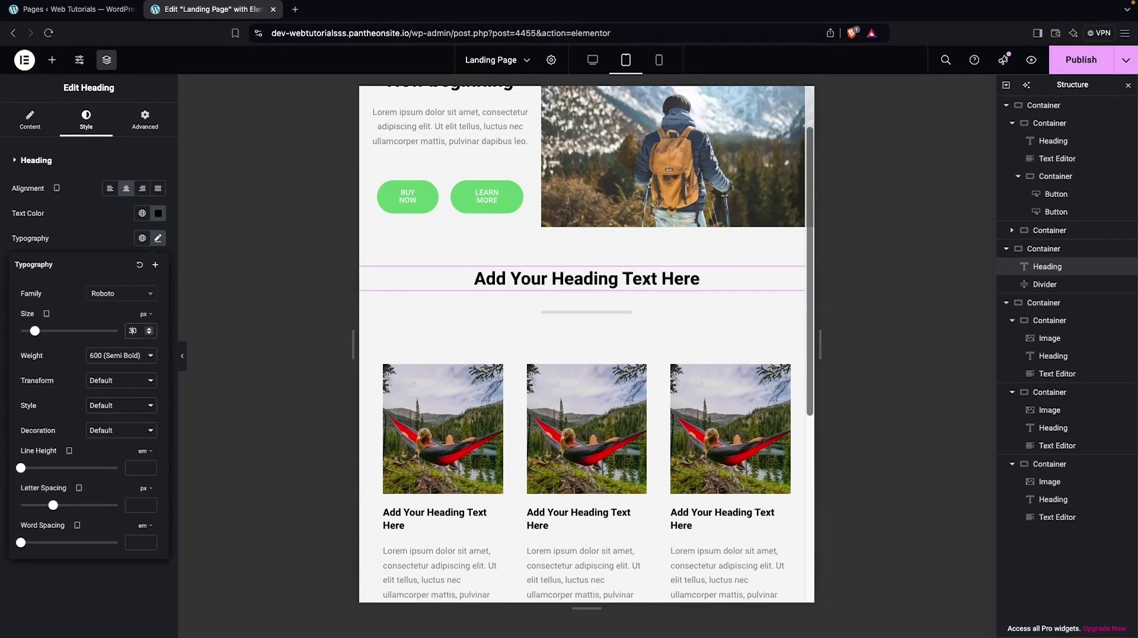
{"action": "key", "text": "BackSpace"}
{"action": "key", "text": "BackSpace"}
{"action": "type", "text": "20"}
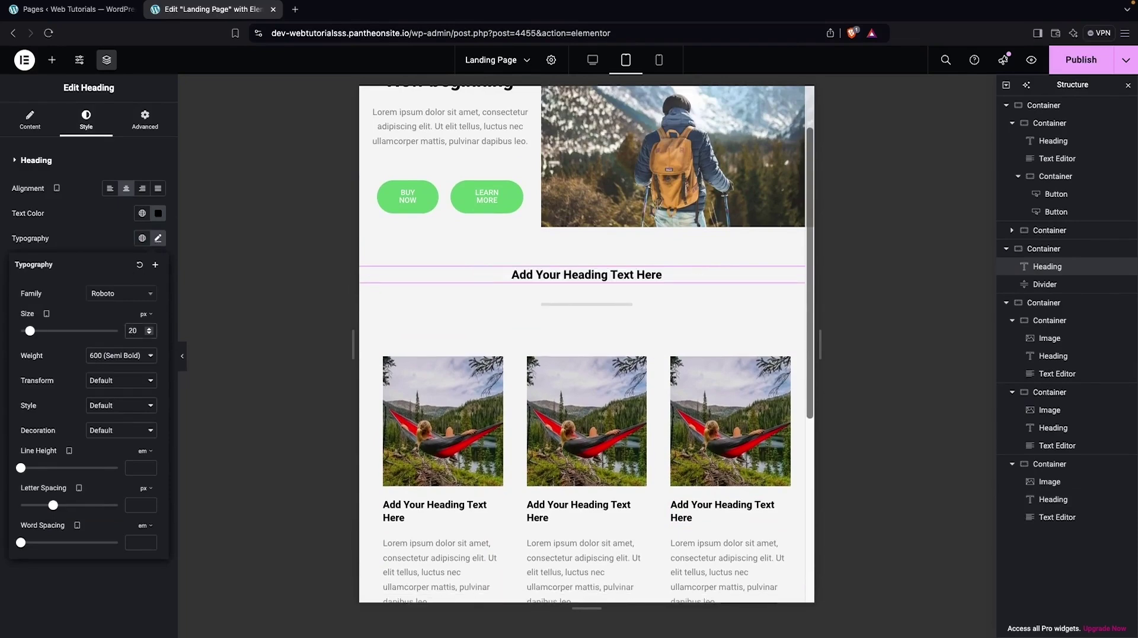
{"action": "key", "text": "BackSpace"}
{"action": "type", "text": "5"}
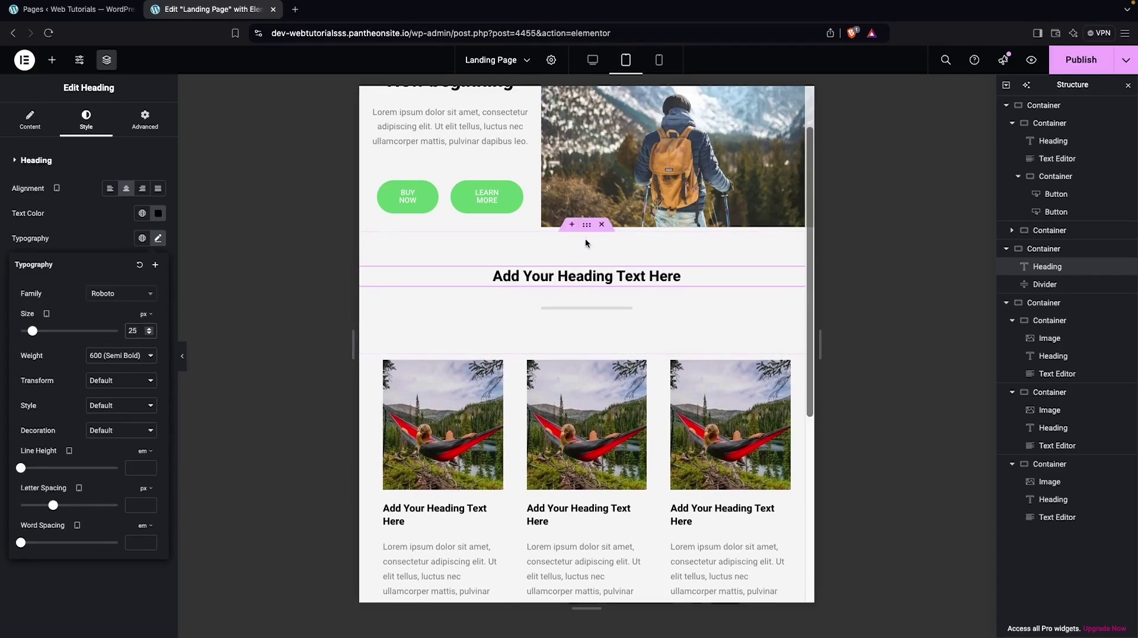
Set the section heading container's tablet padding to 0 px on all sides and unlink the values
{"action": "scroll", "coordinate": [603, 279], "scroll_direction": "up", "scroll_amount": 2}
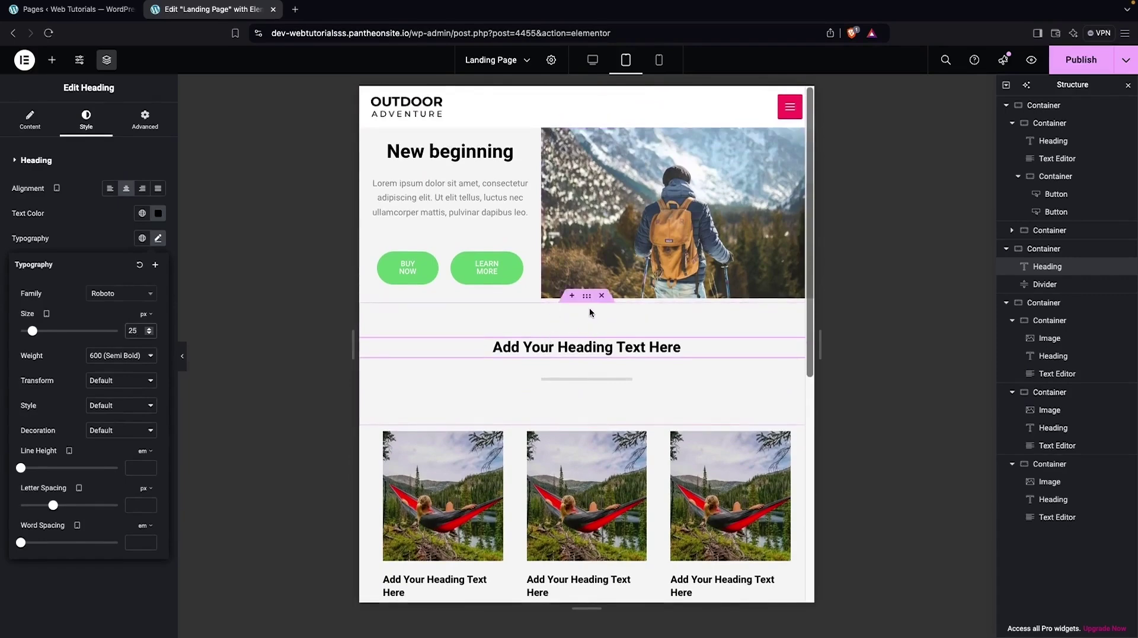
{"action": "left_click", "coordinate": [586, 295]}
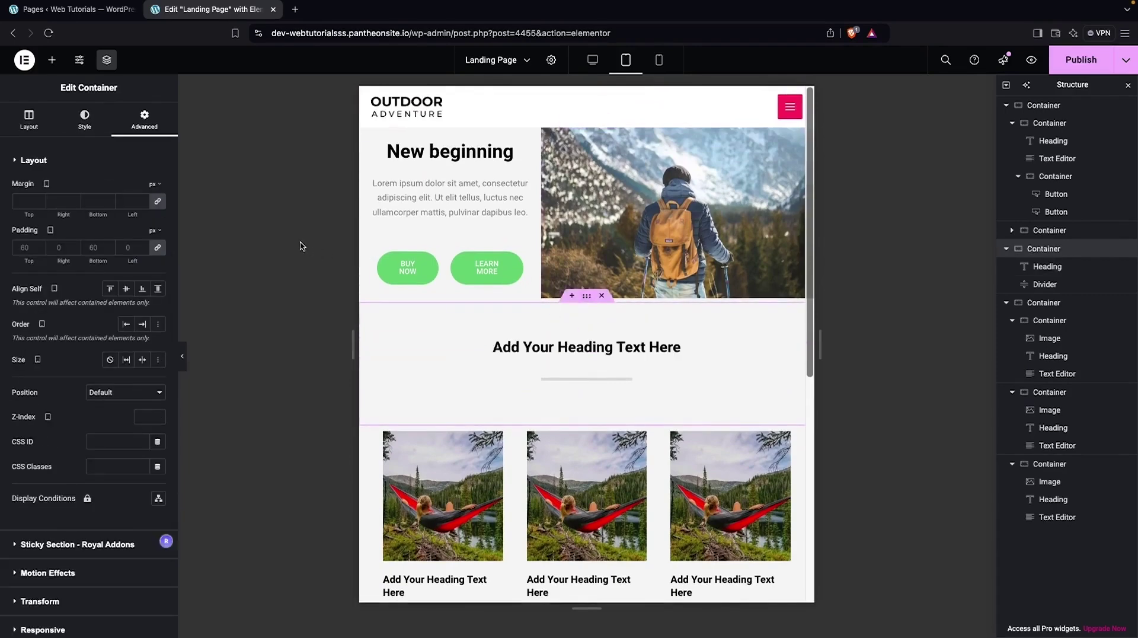
{"action": "left_click", "coordinate": [24, 249]}
{"action": "type", "text": "3"}
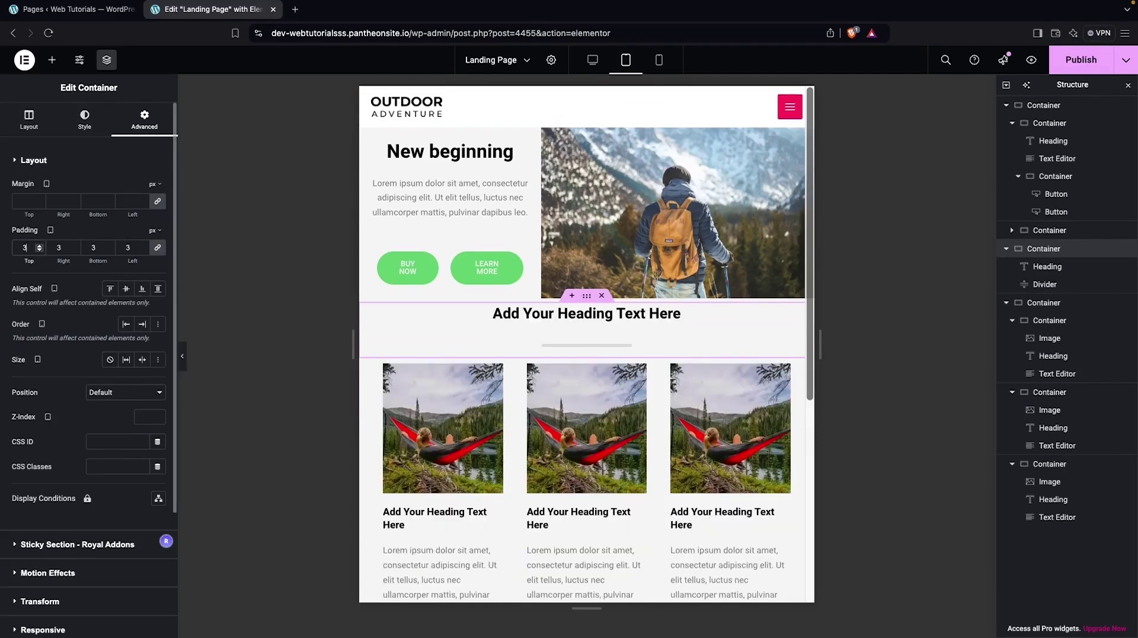
{"action": "type", "text": "0"}
{"action": "key", "text": "BackSpace"}
{"action": "key", "text": "BackSpace"}
{"action": "type", "text": "0"}
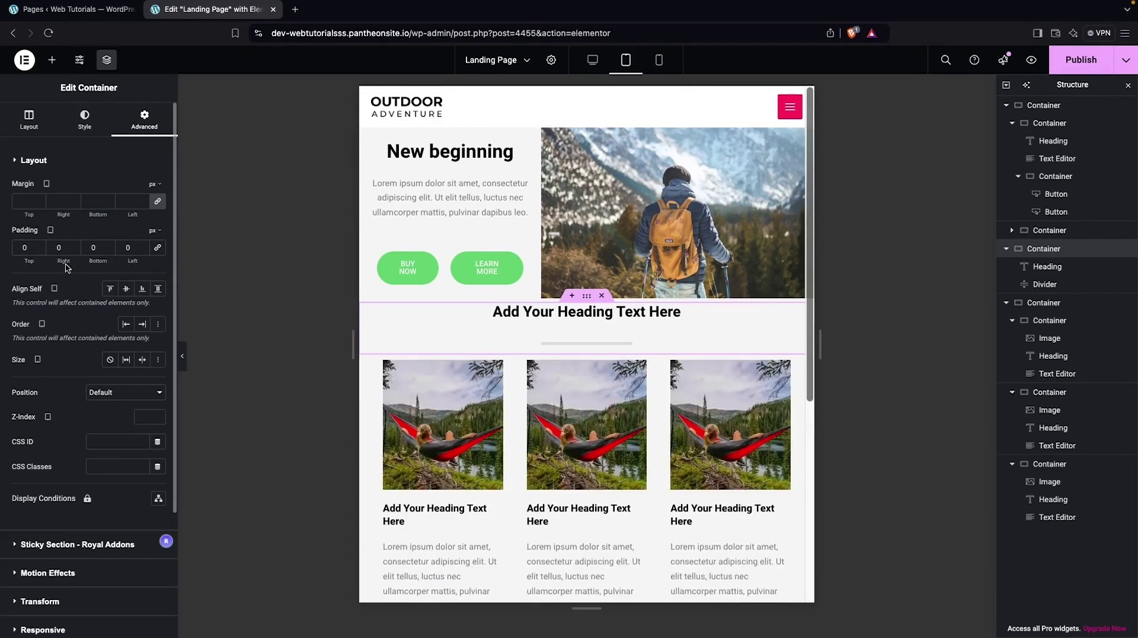
Set the section heading container's top padding to 30 px and its bottom padding to 20 px
{"action": "left_click", "coordinate": [24, 248]}
{"action": "type", "text": "3"}
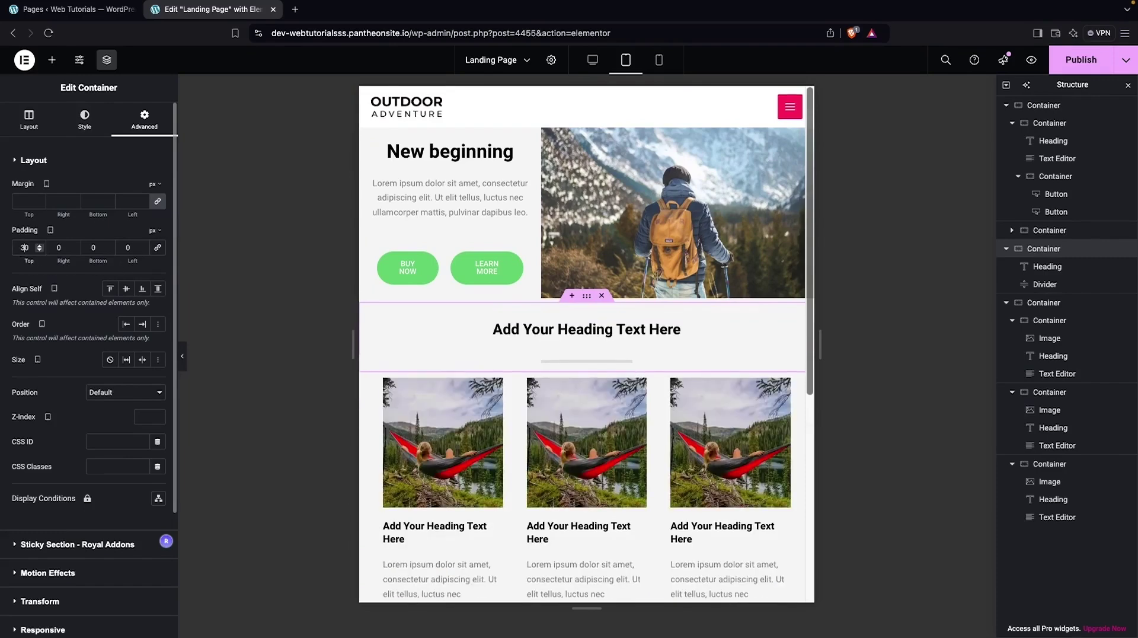
{"action": "left_click", "coordinate": [91, 248]}
{"action": "type", "text": "3"}
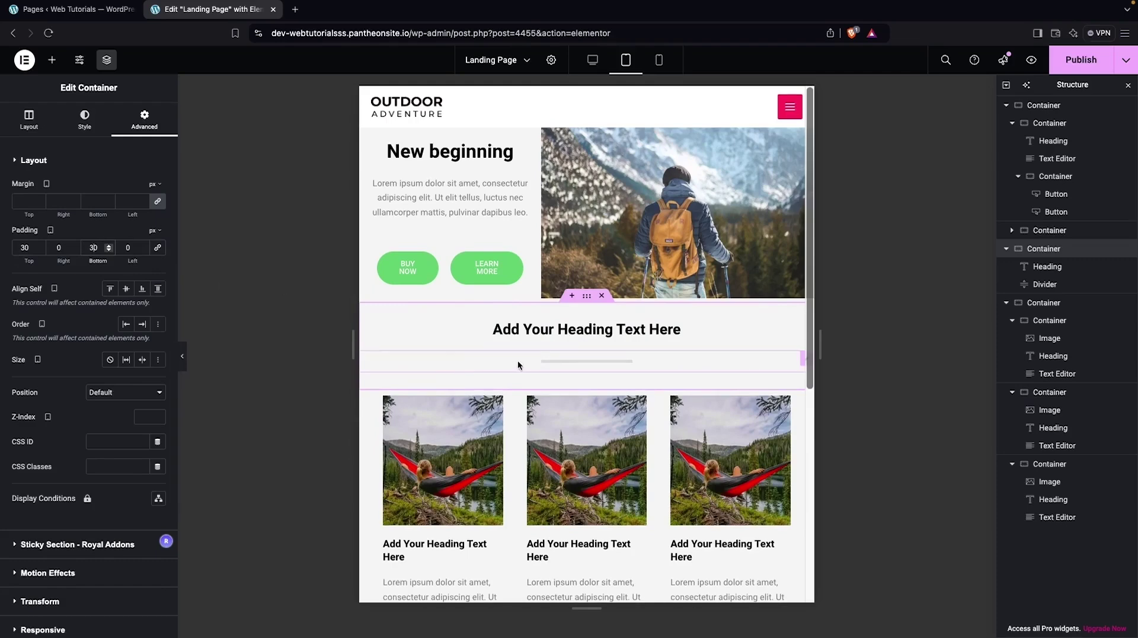
{"action": "key", "text": "BackSpace"}
{"action": "type", "text": "1"}
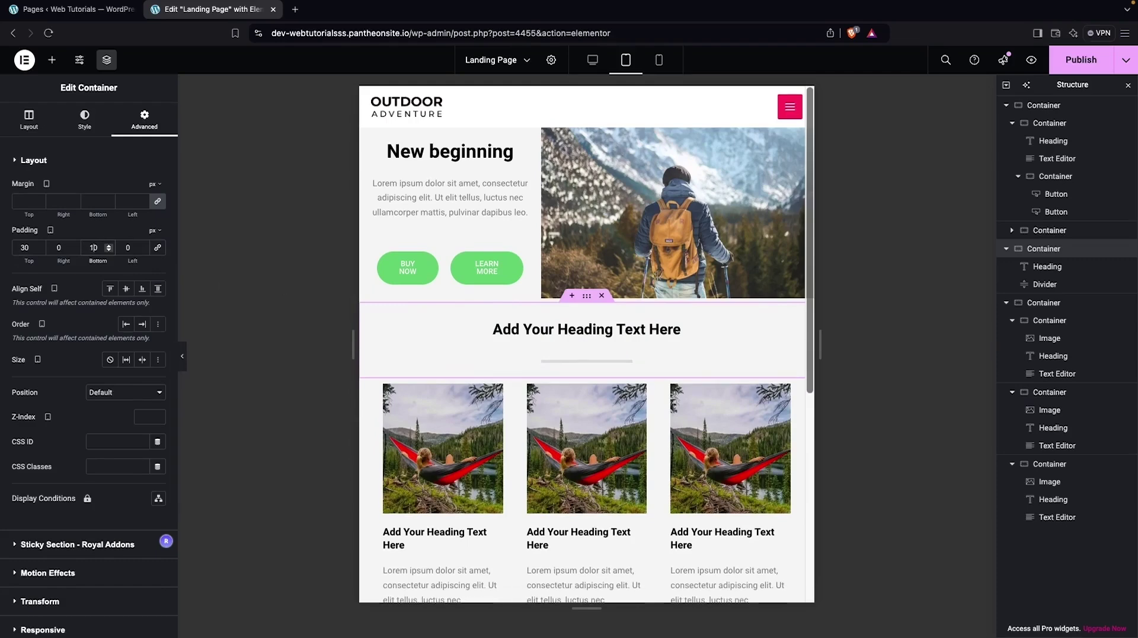
{"action": "key", "text": "BackSpace"}
{"action": "type", "text": "2"}
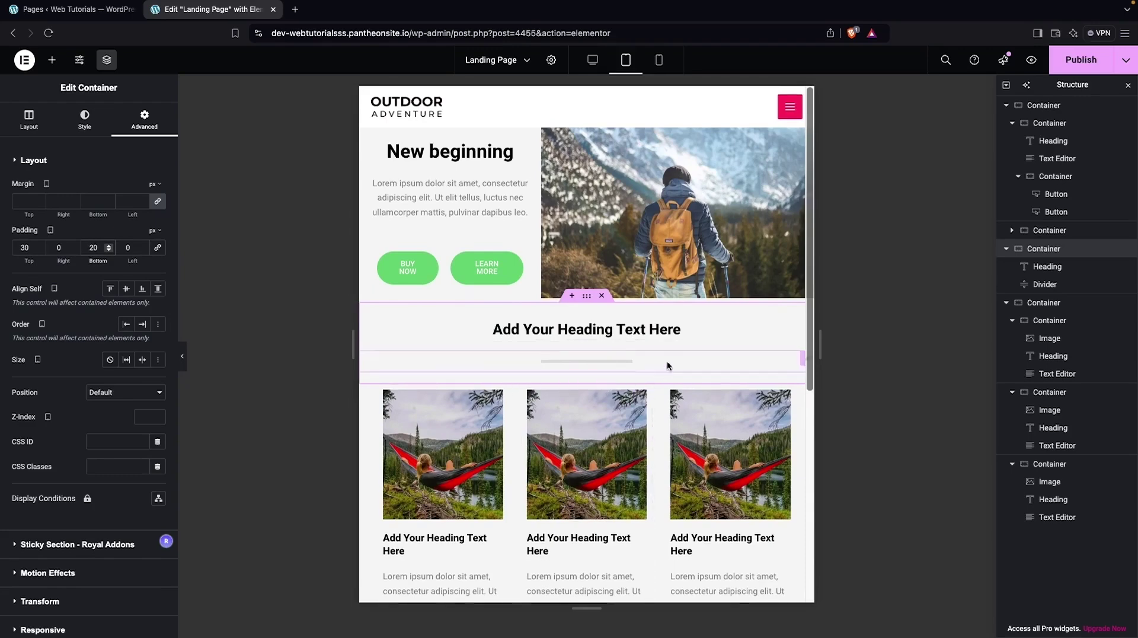
Set the hero button container's direction to vertical for tablet so the two buttons stack, comparing it with the horizontal direction
{"action": "scroll", "coordinate": [688, 338], "scroll_direction": "down", "scroll_amount": 1}
{"action": "scroll", "coordinate": [686, 340], "scroll_direction": "up", "scroll_amount": 1}
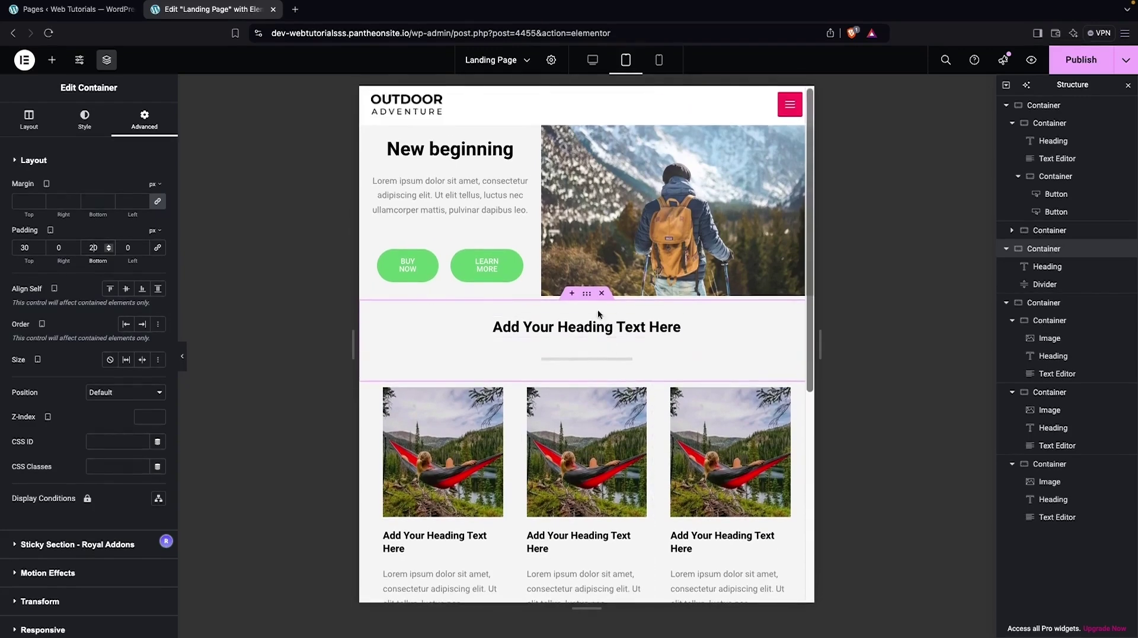
{"action": "scroll", "coordinate": [448, 287], "scroll_direction": "up", "scroll_amount": 1}
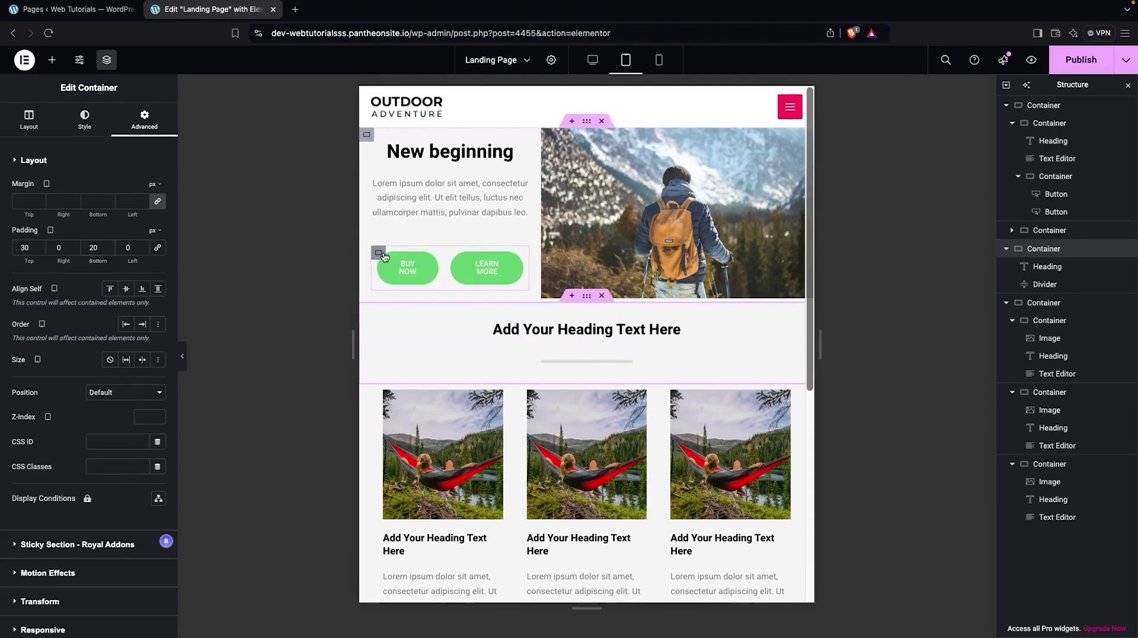
{"action": "left_click", "coordinate": [383, 255]}
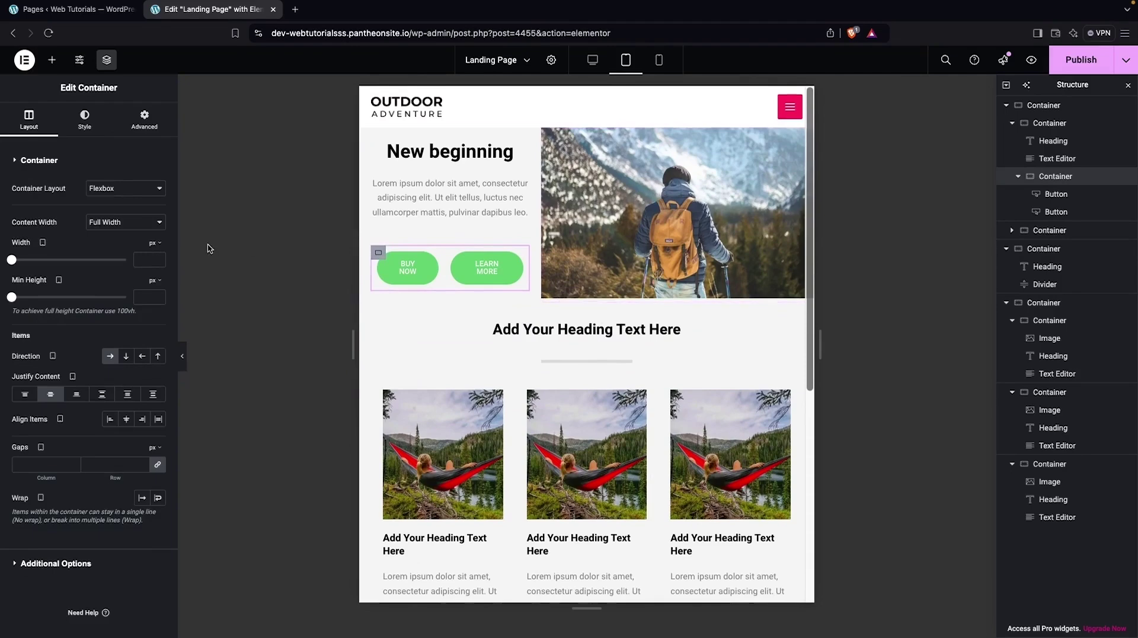
{"action": "left_click", "coordinate": [125, 357]}
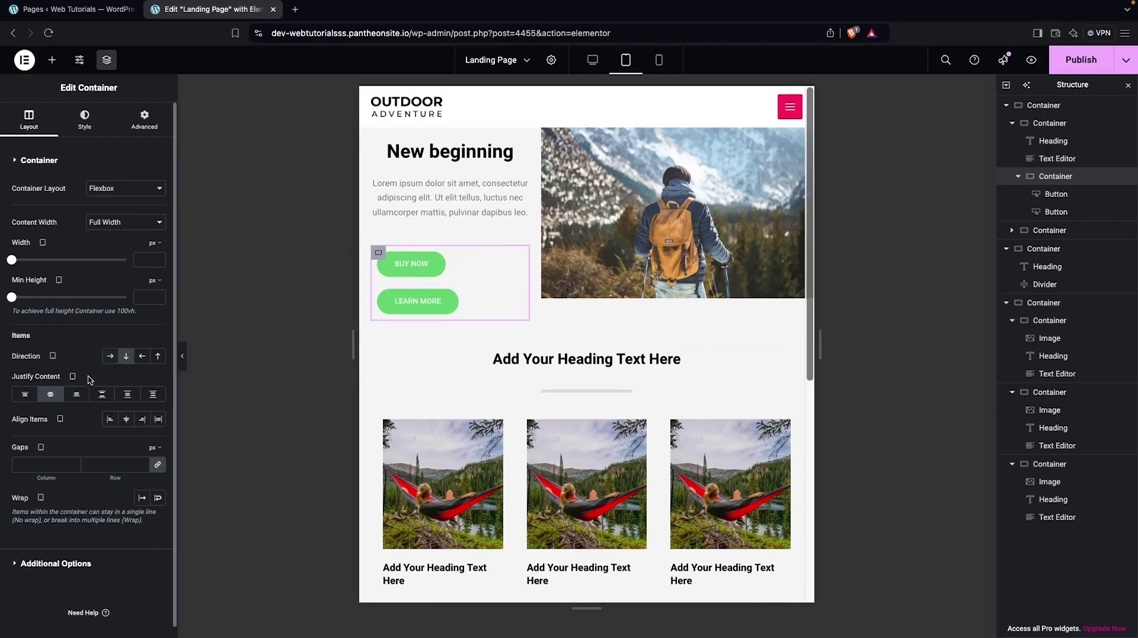
{"action": "left_click", "coordinate": [110, 357]}
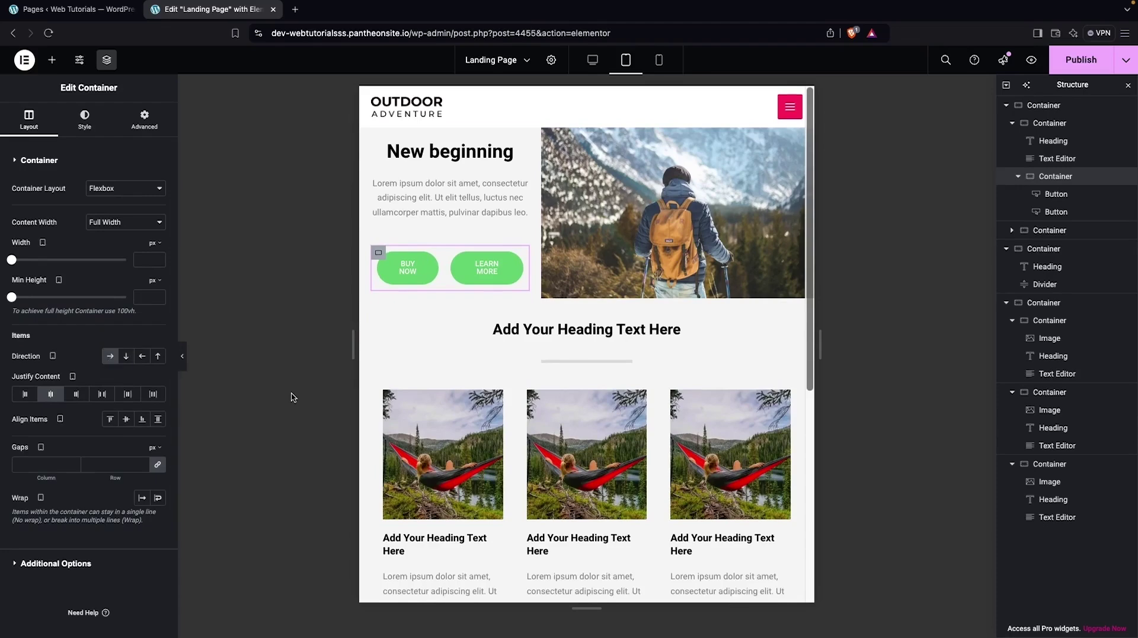
{"action": "left_click", "coordinate": [125, 357]}
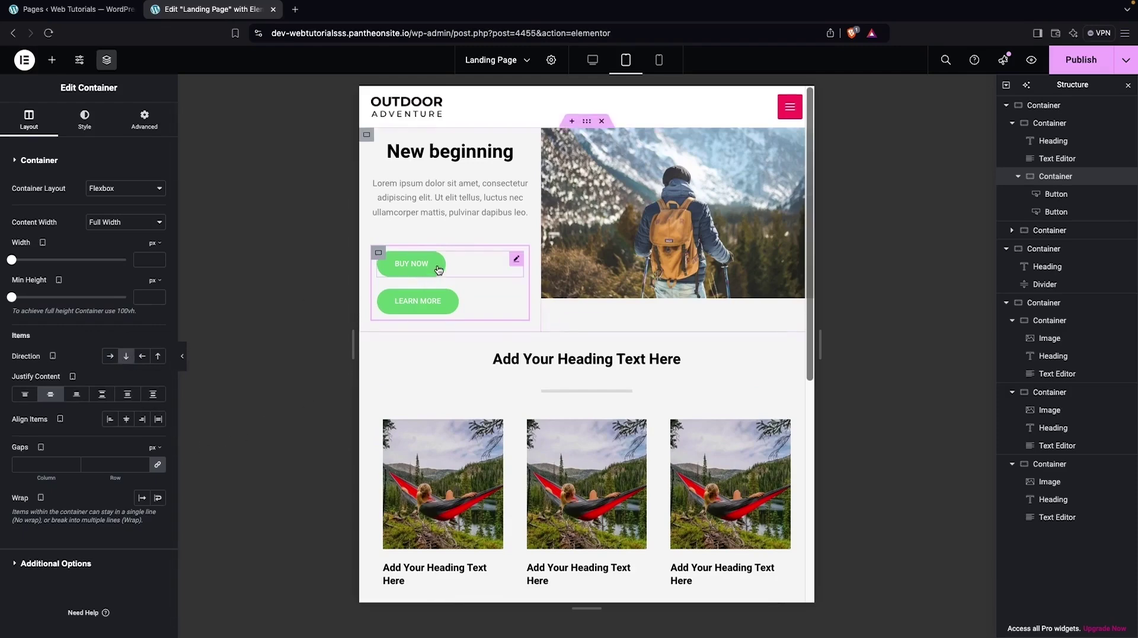
Set the position of both hero buttons, BUY NOW and LEARN MORE, to Stretch for the tablet view
{"action": "left_click", "coordinate": [417, 265]}
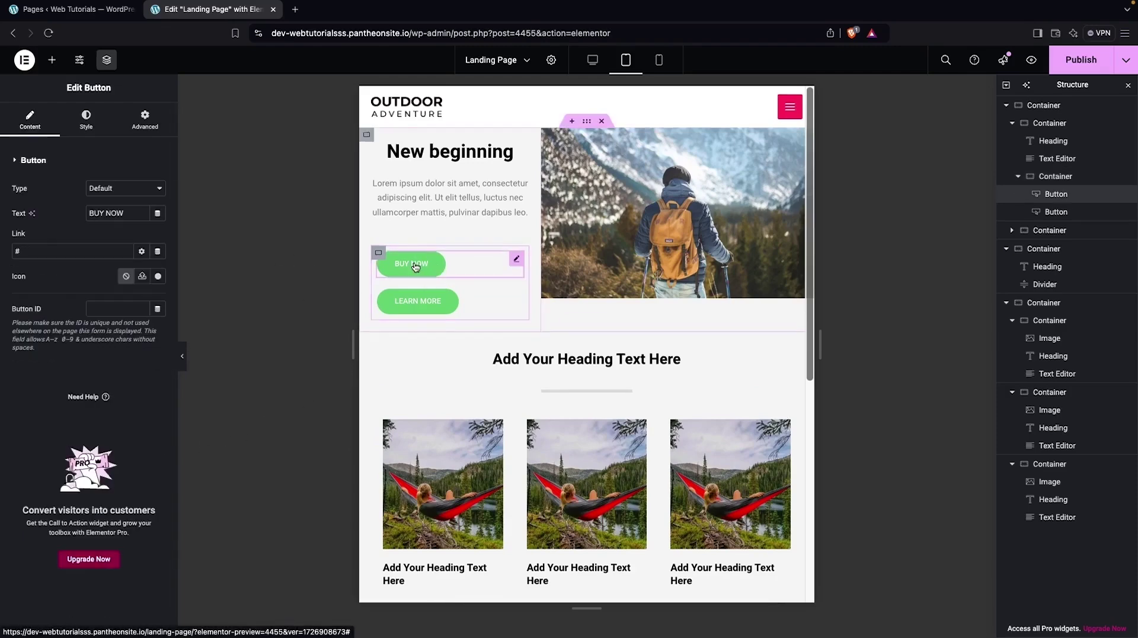
{"action": "left_click", "coordinate": [77, 114]}
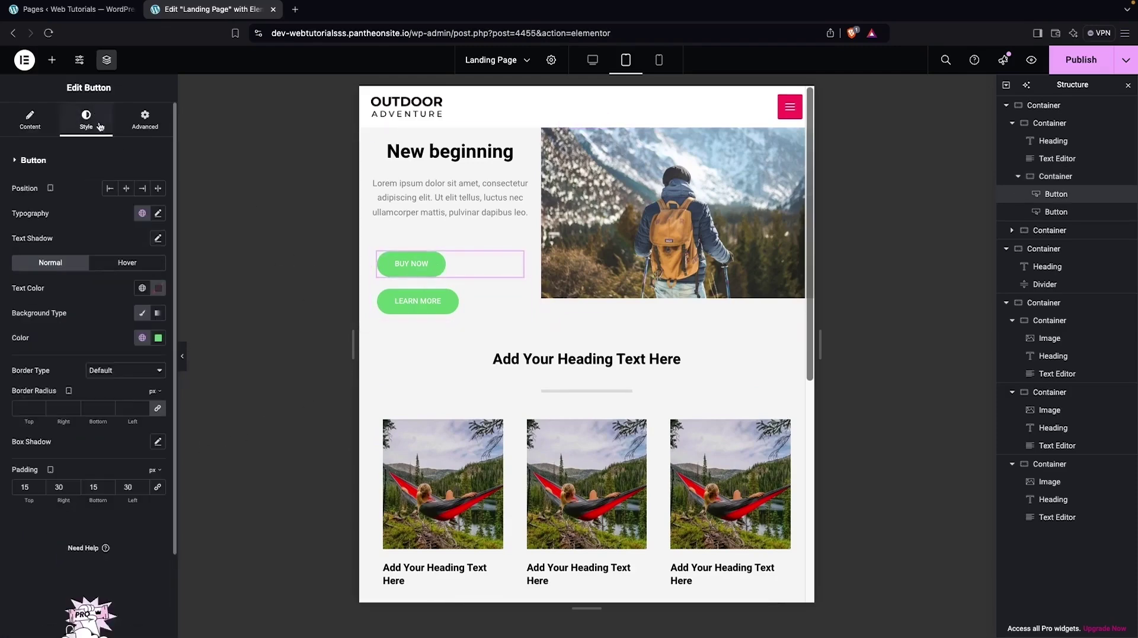
{"action": "left_click", "coordinate": [157, 188]}
{"action": "left_click", "coordinate": [401, 302]}
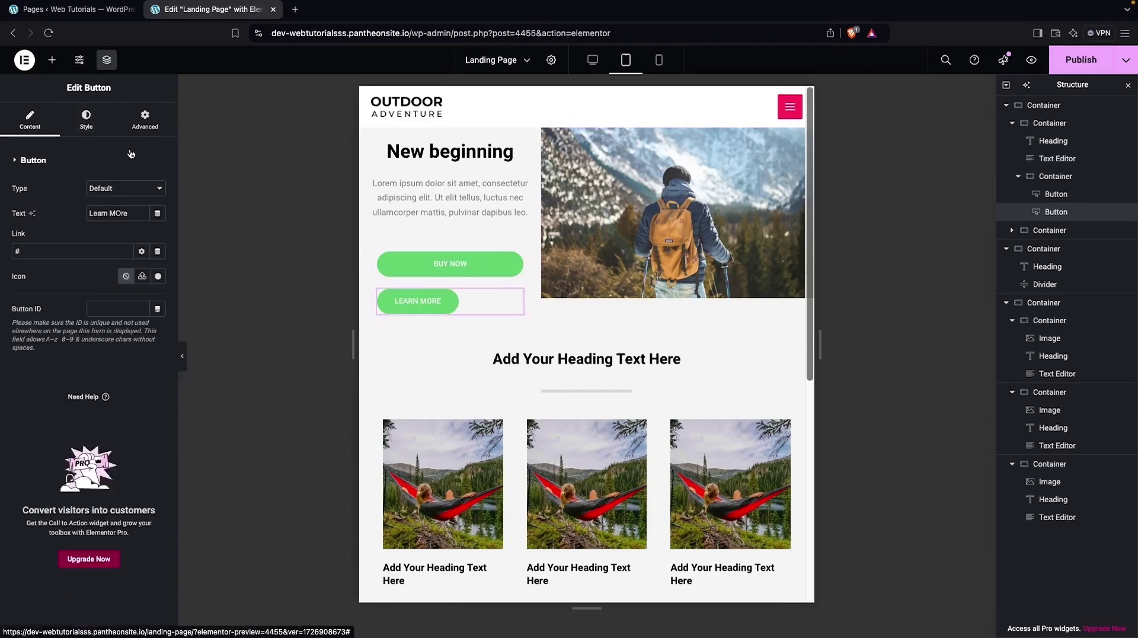
{"action": "left_click", "coordinate": [87, 119]}
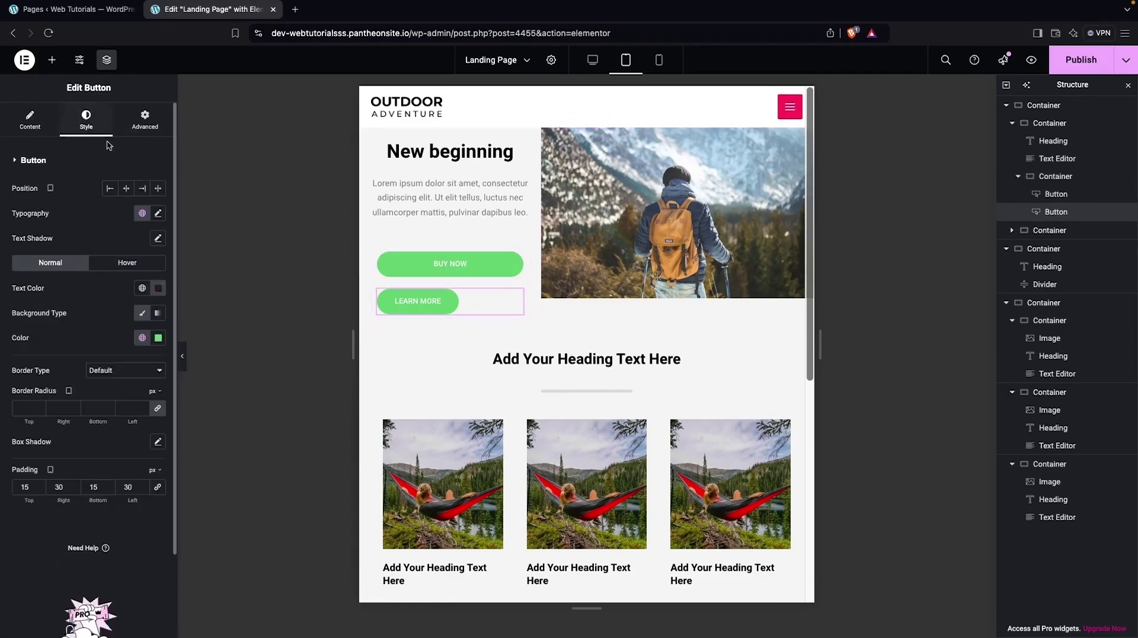
{"action": "left_click", "coordinate": [156, 190]}
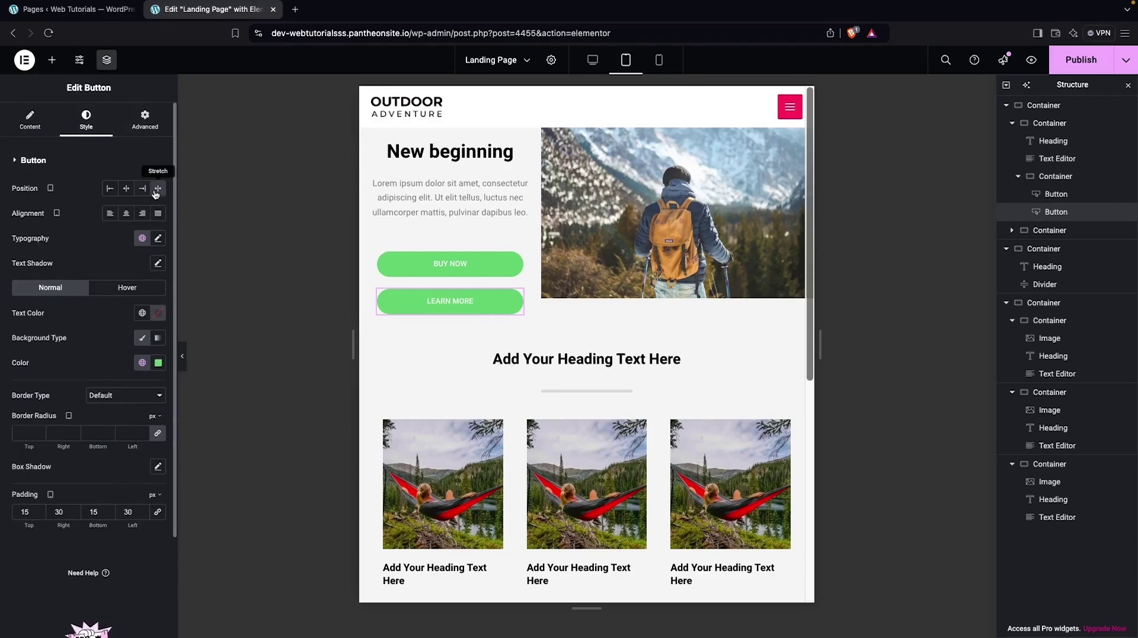
{"action": "left_click", "coordinate": [409, 263]}
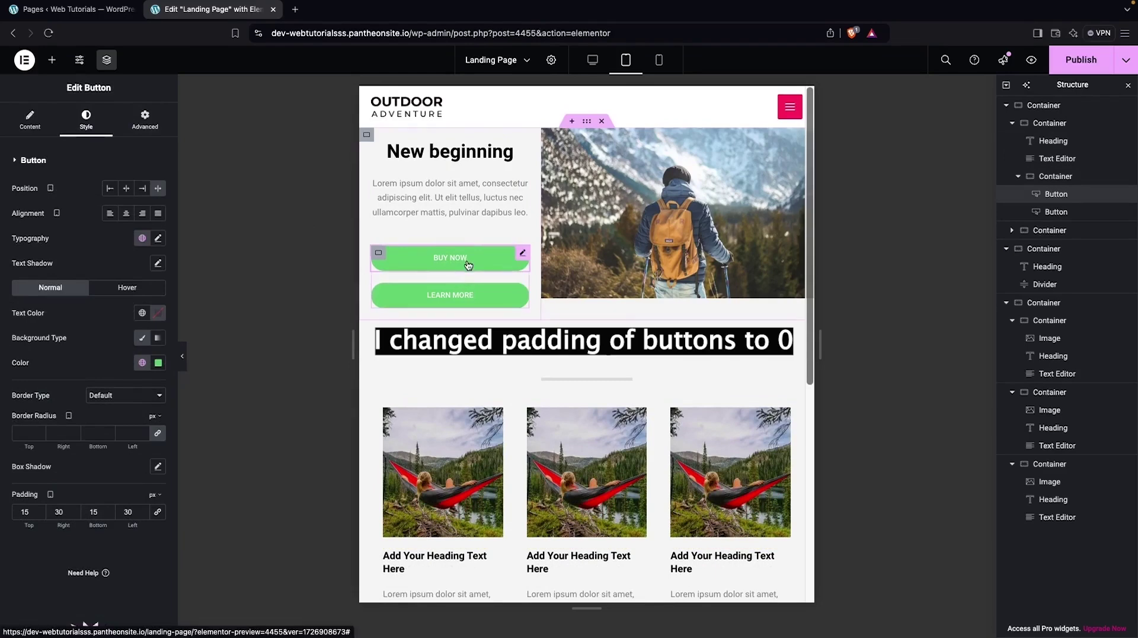
Set the hero image's object fit to Cover and its height to 339 px for the tablet view
{"action": "left_click", "coordinate": [640, 230]}
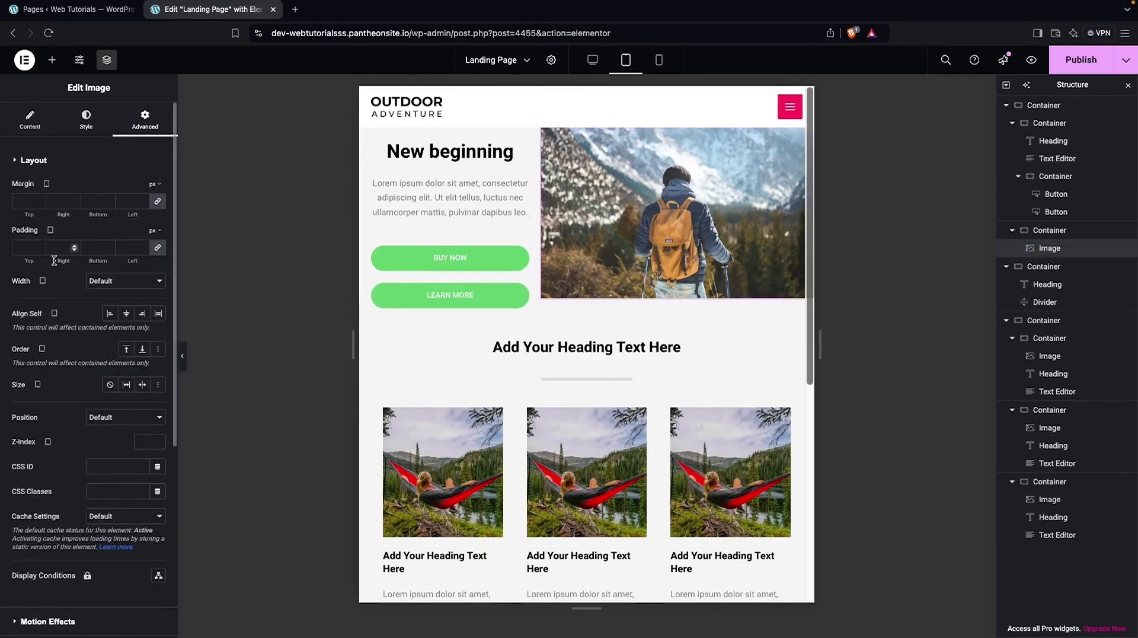
{"action": "left_click", "coordinate": [86, 119]}
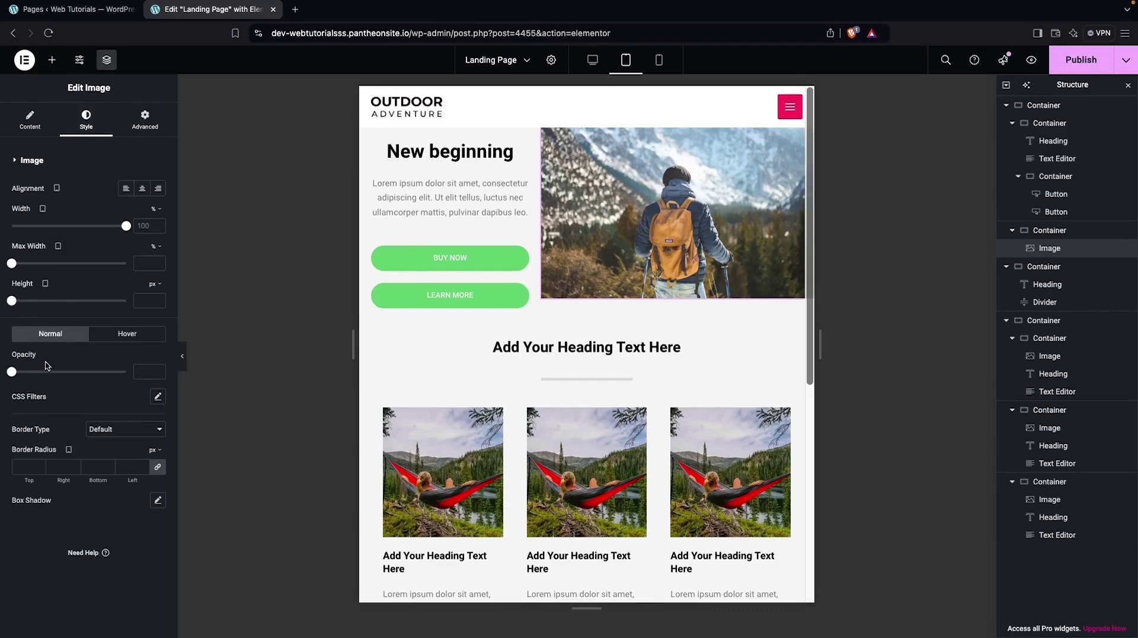
{"action": "left_click", "coordinate": [29, 118]}
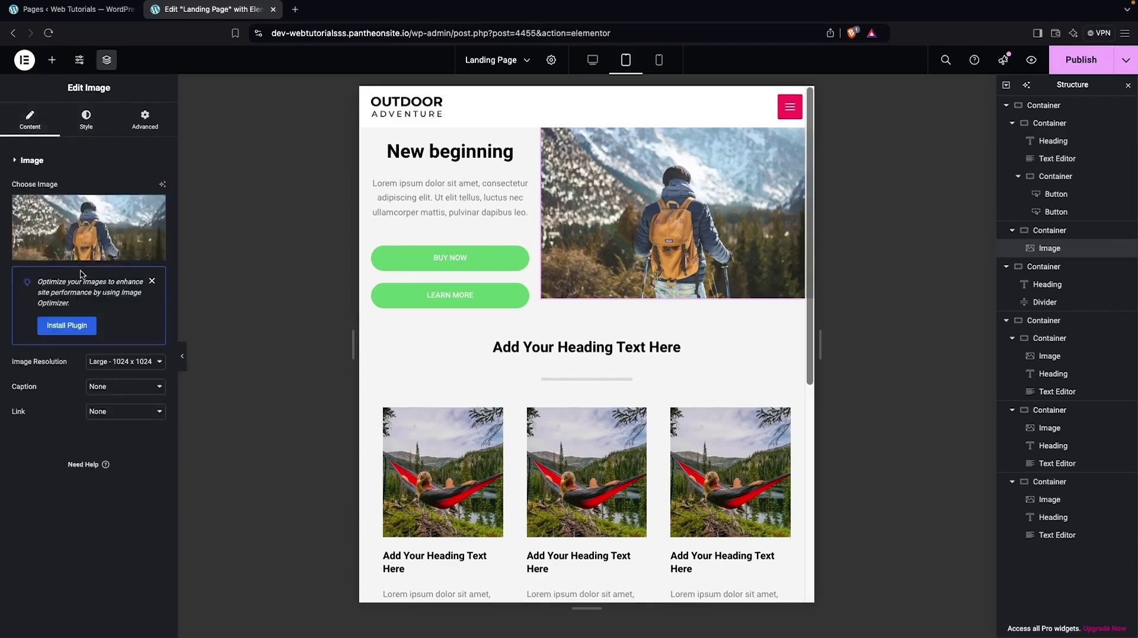
{"action": "left_click", "coordinate": [86, 119]}
{"action": "left_click_drag", "start_coordinate": [13, 301], "coordinate": [50, 301]}
{"action": "left_click", "coordinate": [124, 325]}
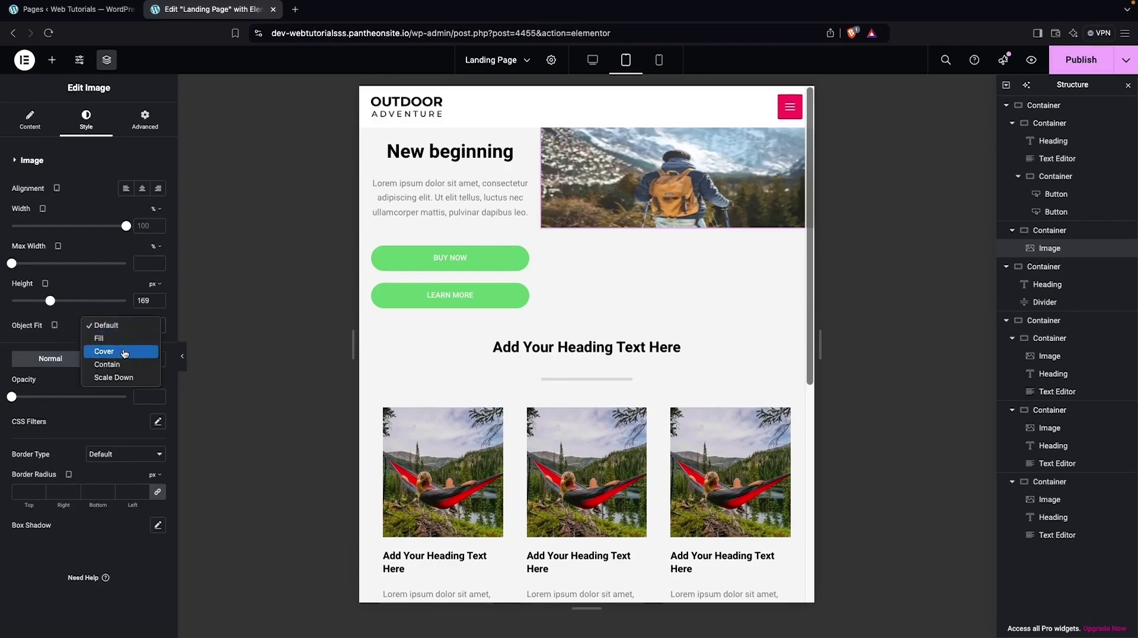
{"action": "left_click", "coordinate": [123, 354]}
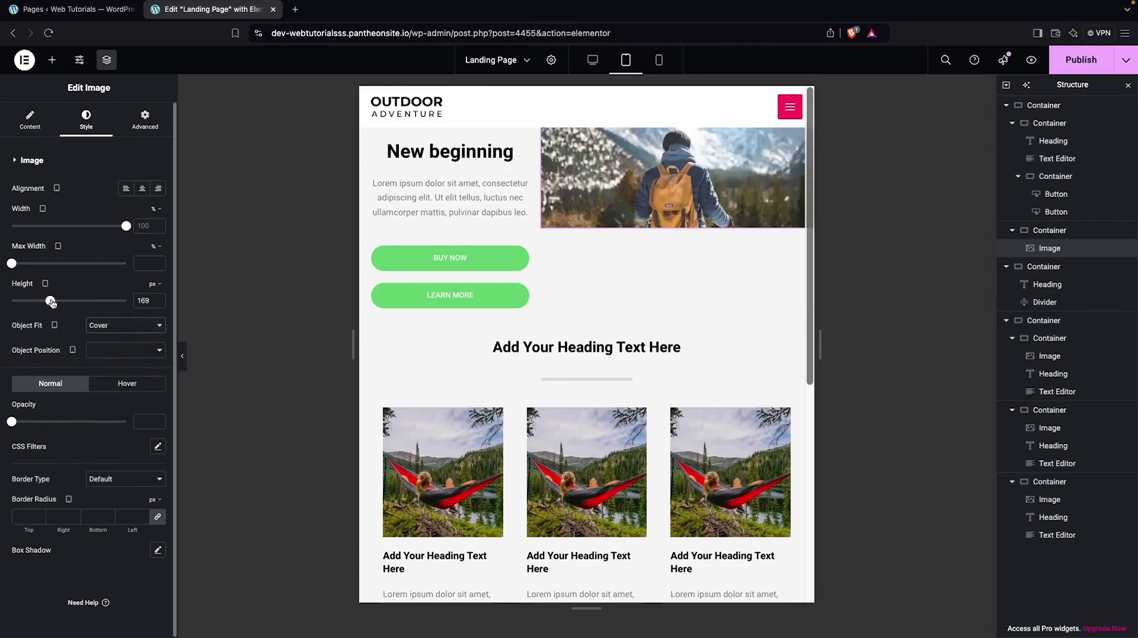
{"action": "left_click_drag", "start_coordinate": [50, 301], "coordinate": [81, 302]}
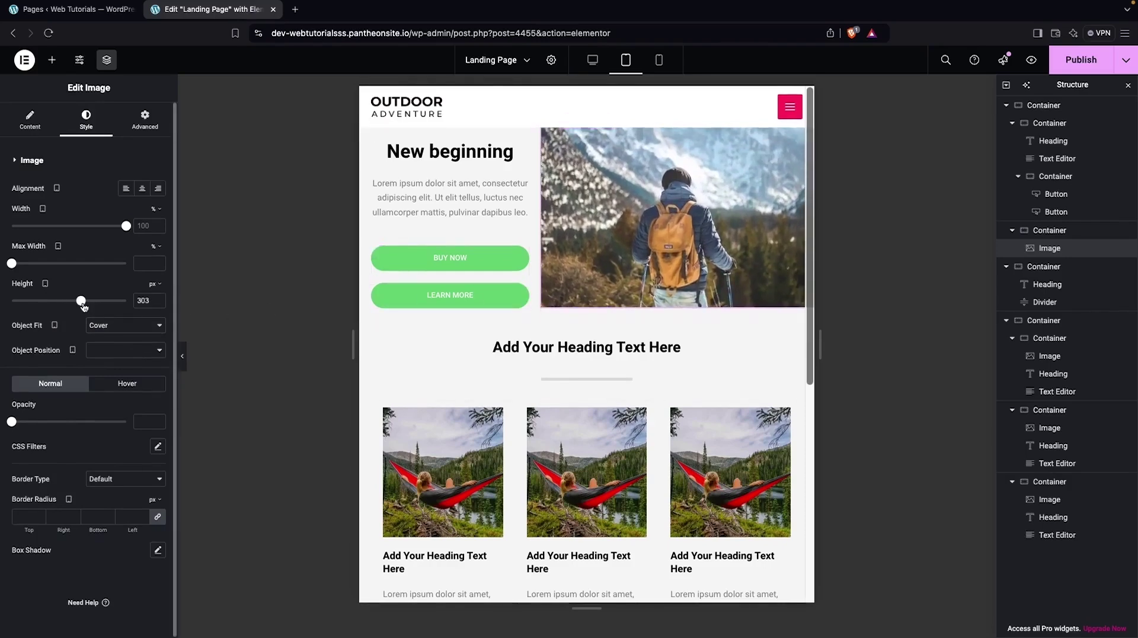
{"action": "left_click_drag", "start_coordinate": [84, 305], "coordinate": [93, 305]}
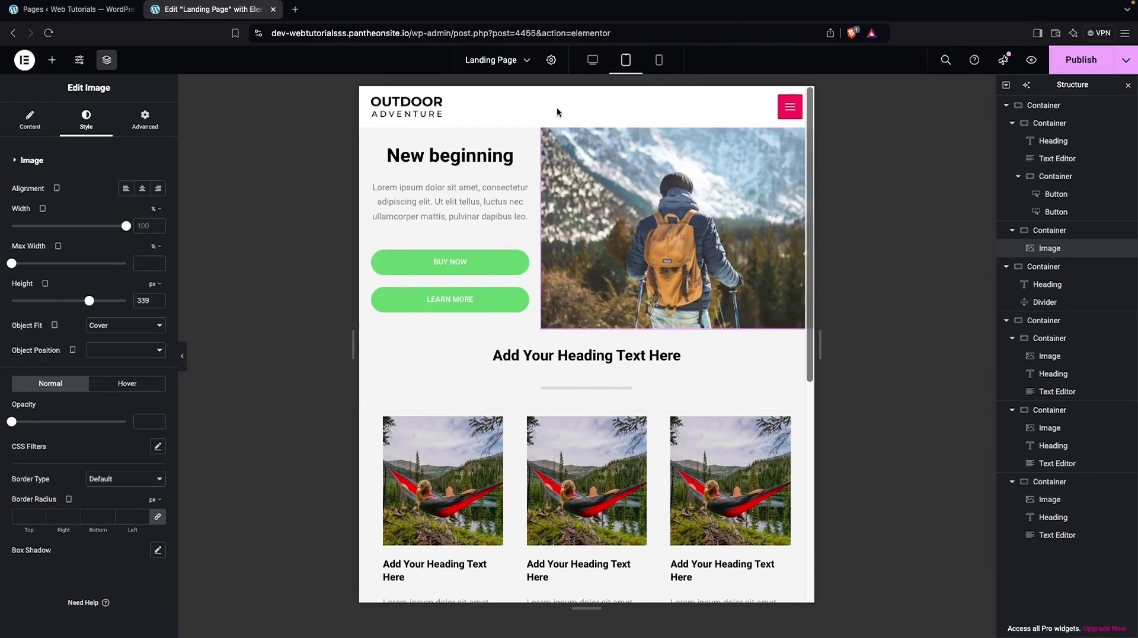
Switch the preview to mobile portrait and set the hero image container's order to the start, above the text and buttons
{"action": "left_click", "coordinate": [659, 59]}
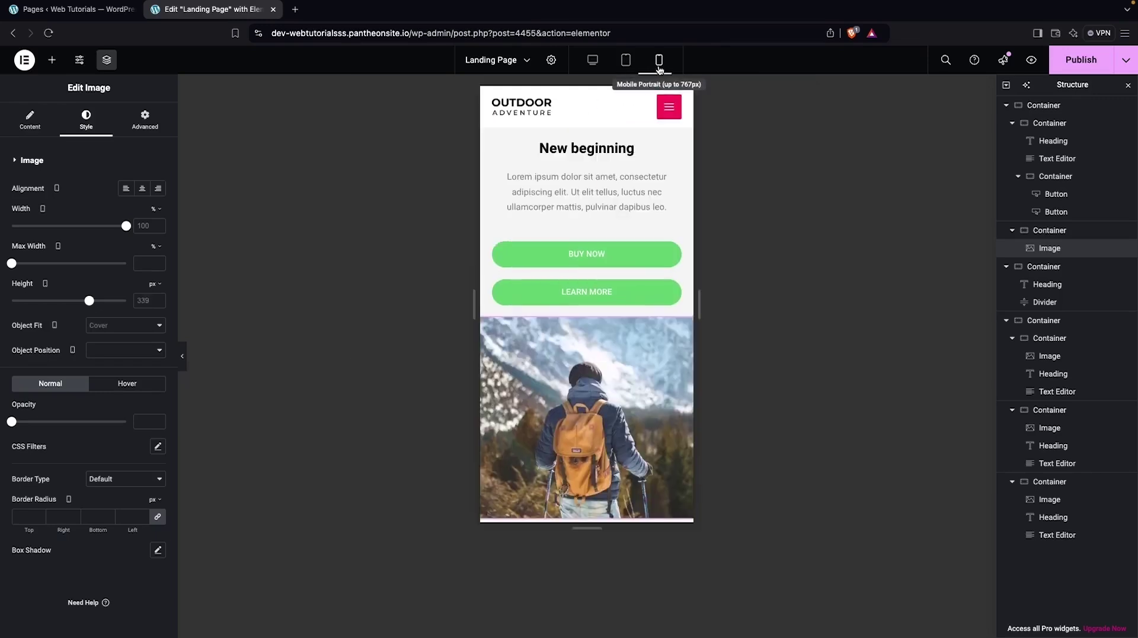
{"action": "scroll", "coordinate": [546, 300], "scroll_direction": "down", "scroll_amount": 1}
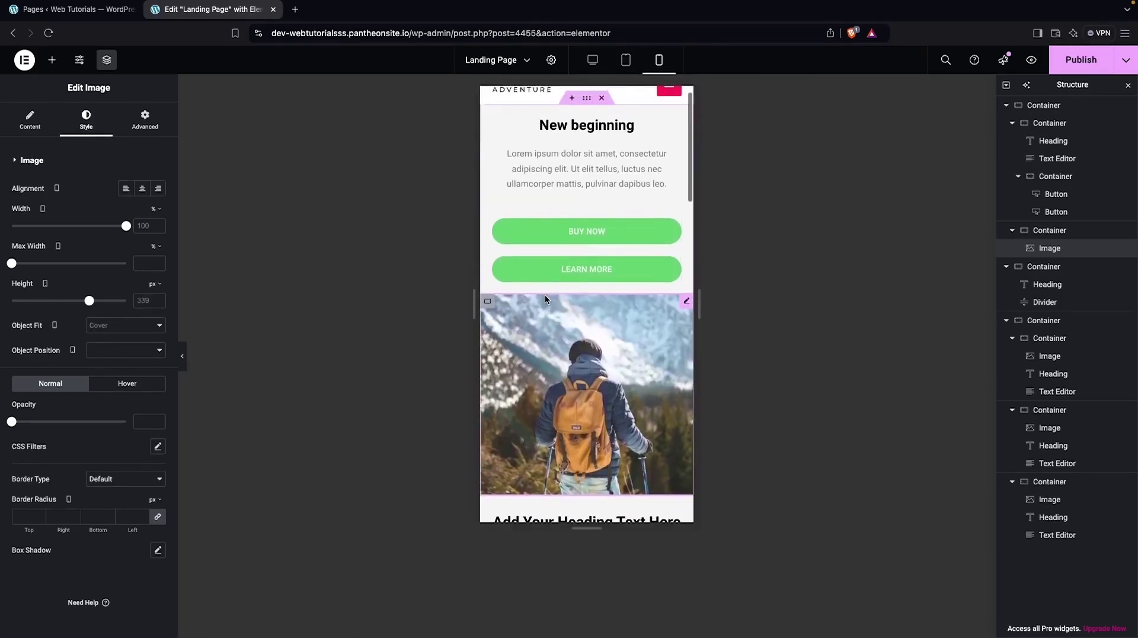
{"action": "scroll", "coordinate": [546, 299], "scroll_direction": "up", "scroll_amount": 1}
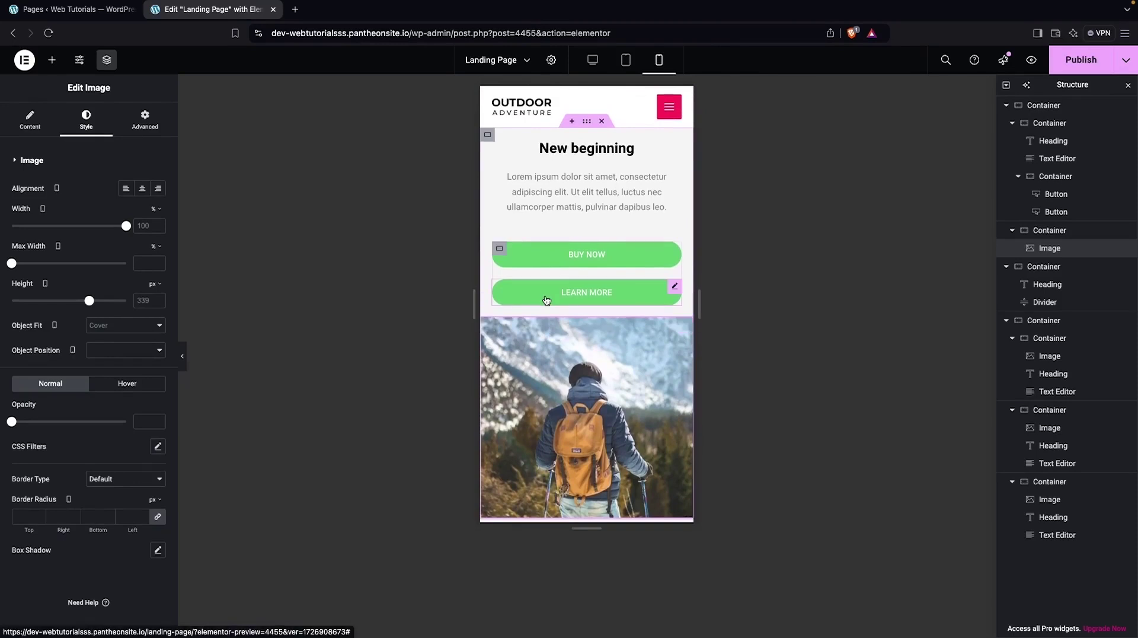
{"action": "scroll", "coordinate": [557, 383], "scroll_direction": "down", "scroll_amount": 1}
{"action": "scroll", "coordinate": [556, 383], "scroll_direction": "up", "scroll_amount": 1}
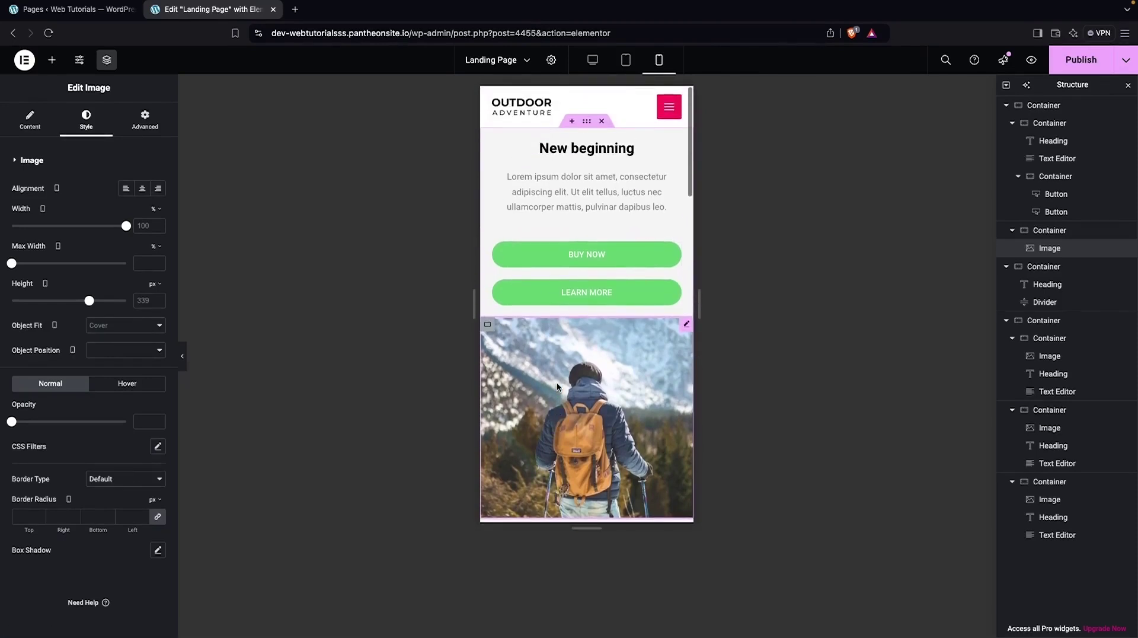
{"action": "scroll", "coordinate": [557, 386], "scroll_direction": "down", "scroll_amount": 1}
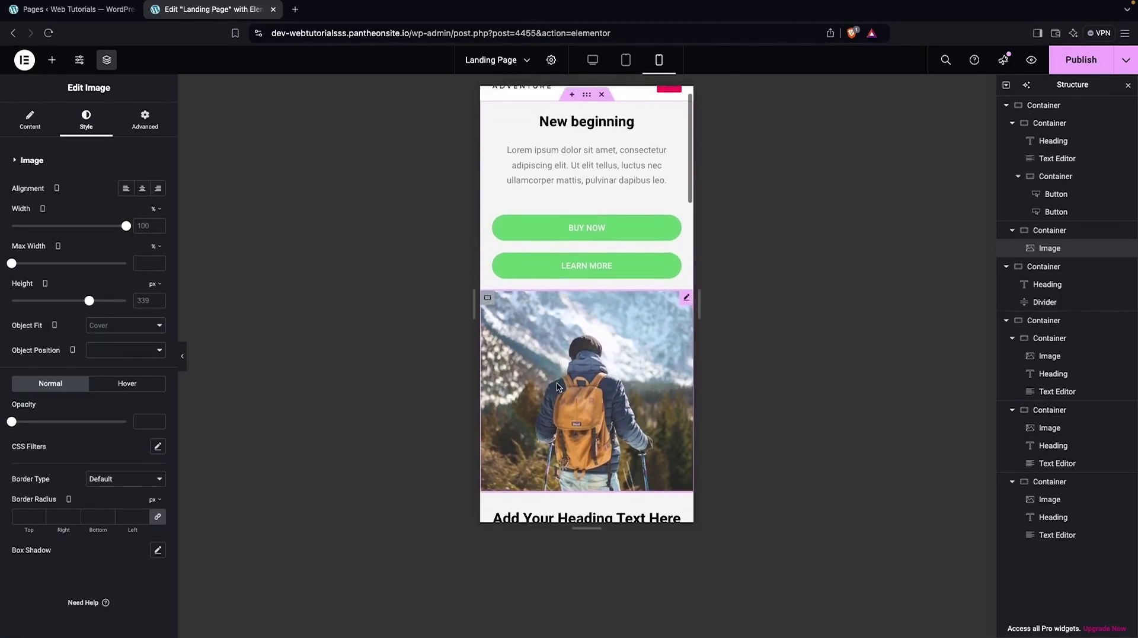
{"action": "scroll", "coordinate": [576, 359], "scroll_direction": "up", "scroll_amount": 1}
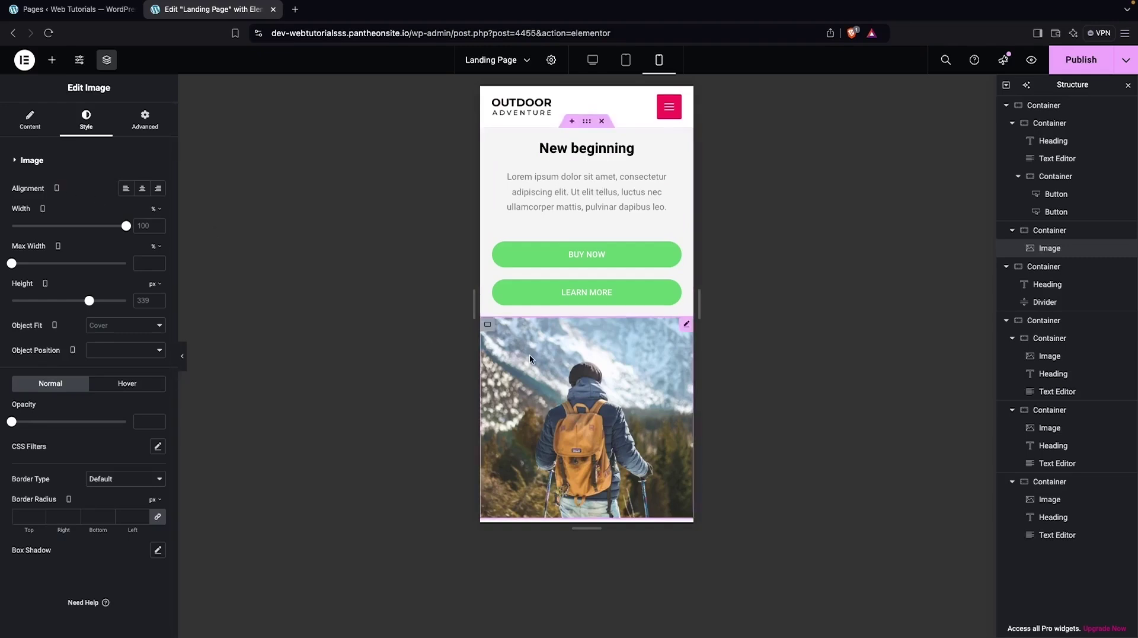
{"action": "left_click", "coordinate": [487, 324]}
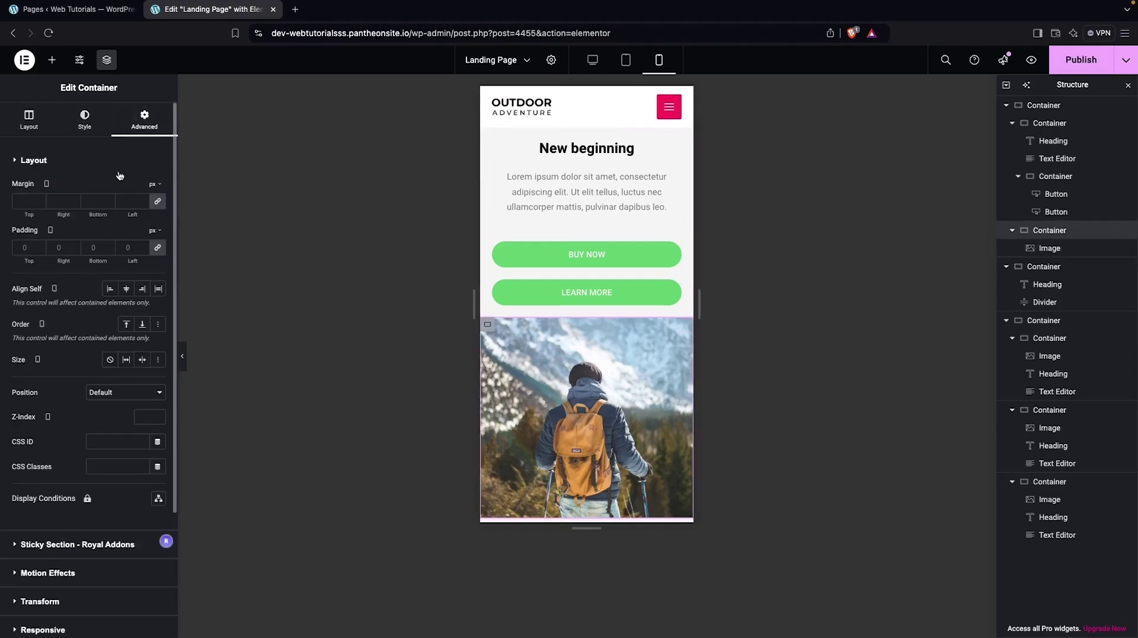
{"action": "scroll", "coordinate": [121, 166], "scroll_direction": "down", "scroll_amount": 2}
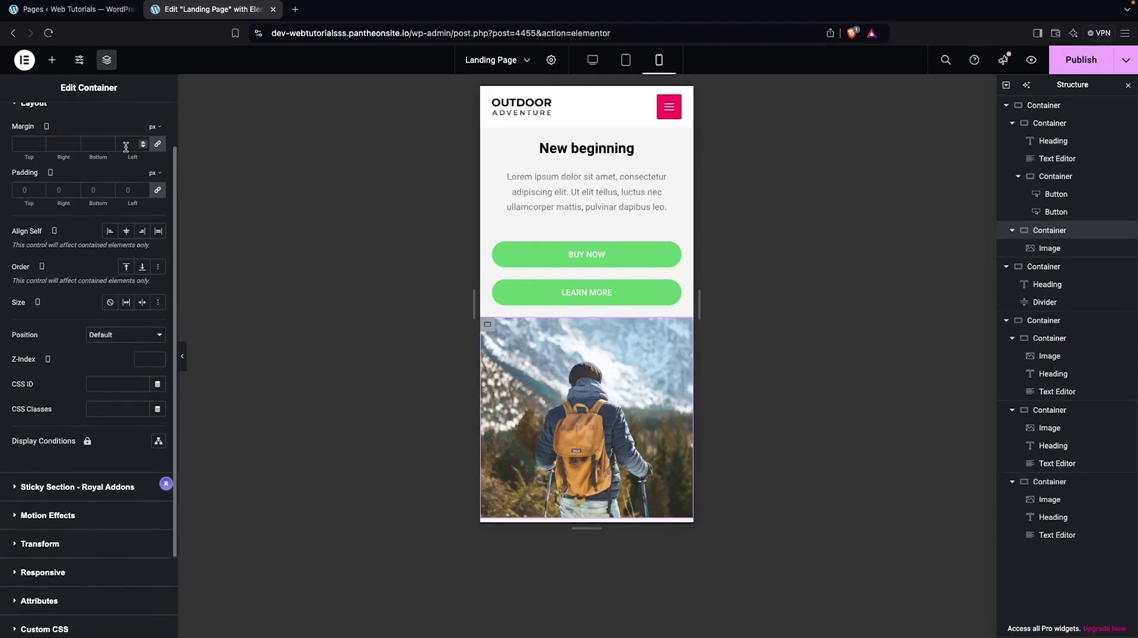
{"action": "left_click", "coordinate": [126, 260]}
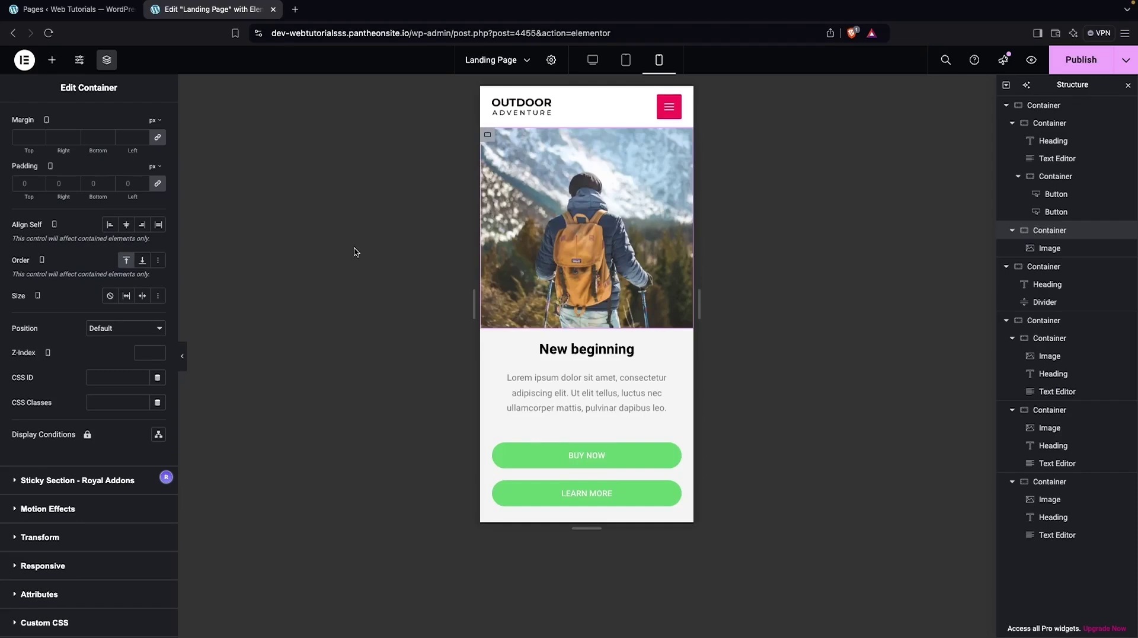
Hide the hero image container on mobile portrait through its responsive visibility settings
{"action": "scroll", "coordinate": [68, 430], "scroll_direction": "down", "scroll_amount": 3}
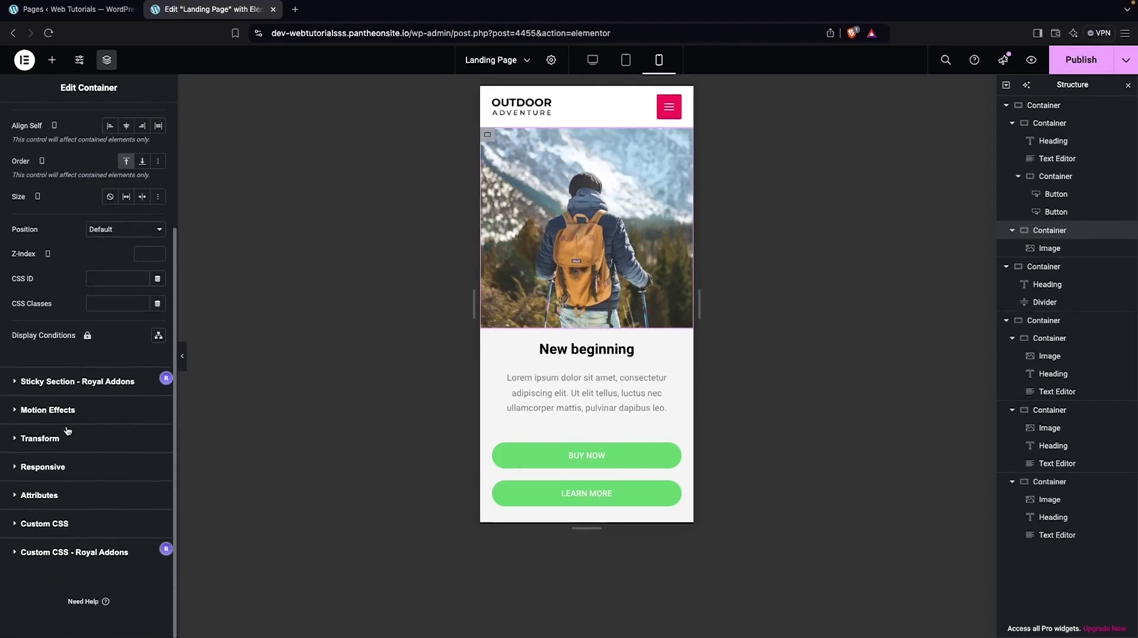
{"action": "left_click", "coordinate": [18, 470]}
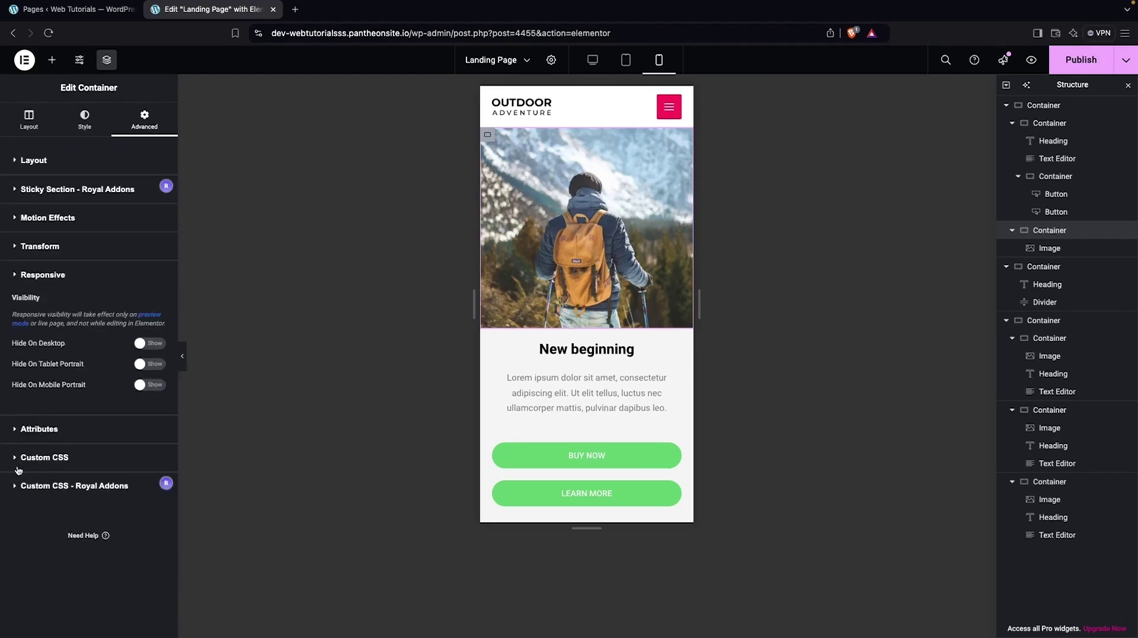
{"action": "left_click", "coordinate": [150, 385]}
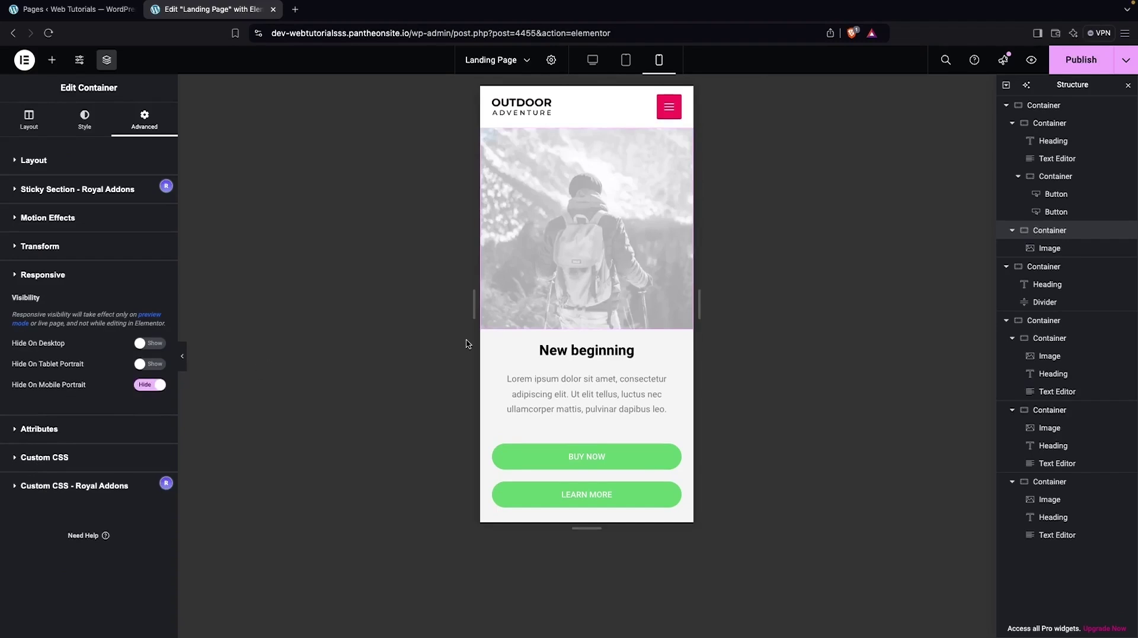
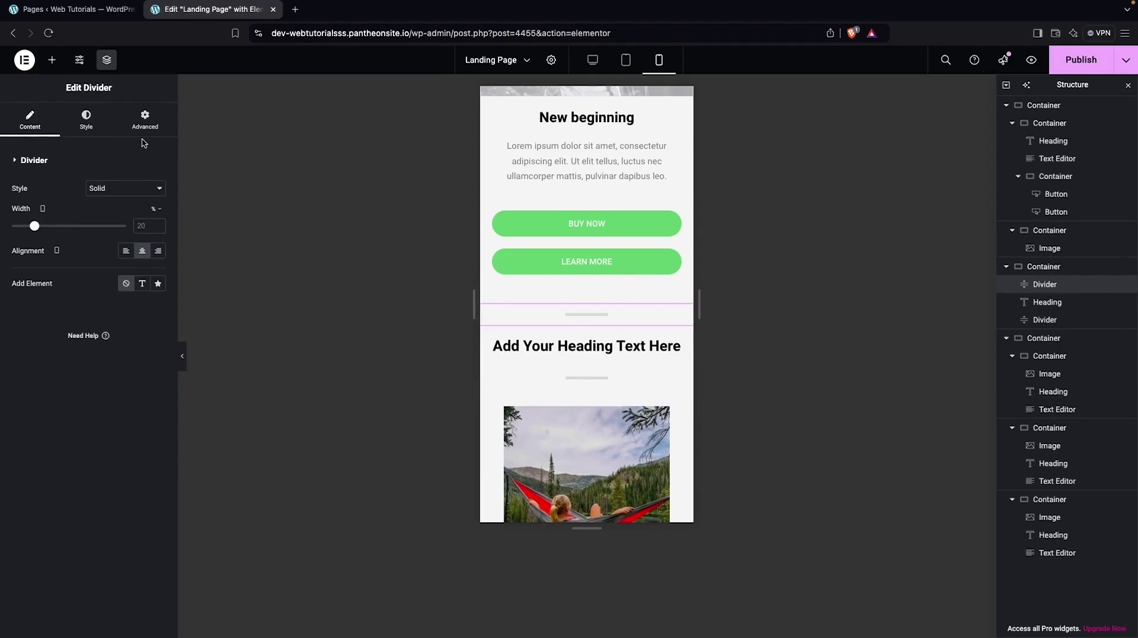
Hide the divider above the section heading on desktop and tablet portrait, keeping it shown on mobile portrait
{"action": "scroll", "coordinate": [123, 314], "scroll_direction": "down", "scroll_amount": 5}
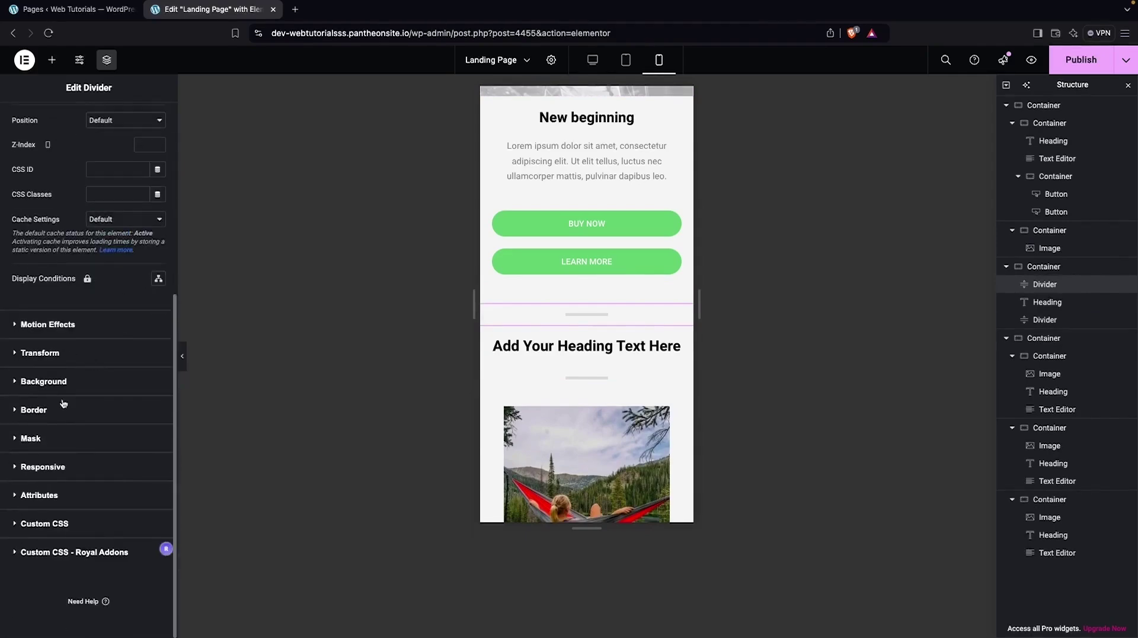
{"action": "left_click", "coordinate": [16, 470]}
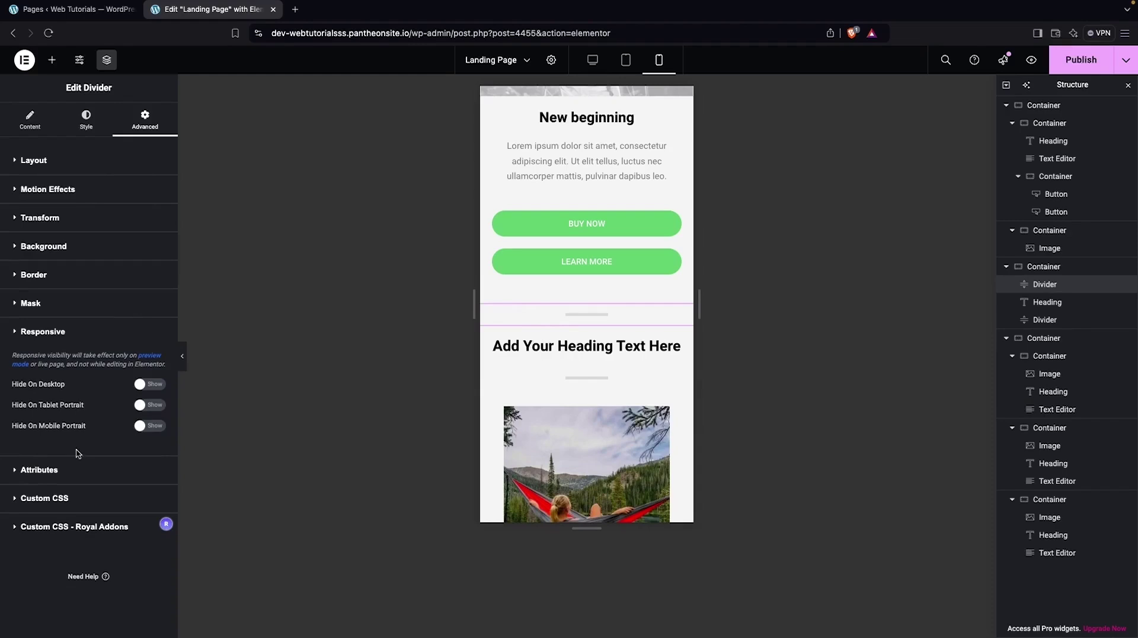
{"action": "left_click", "coordinate": [145, 407]}
{"action": "left_click", "coordinate": [150, 386]}
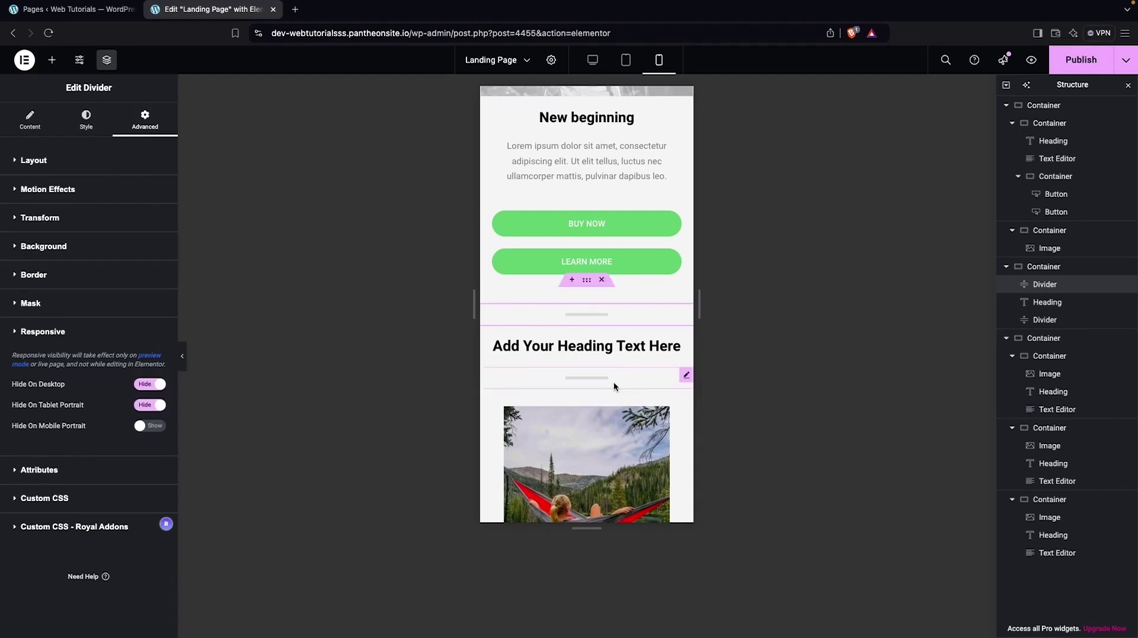
Center-align the heading and the paragraph of the first image column in the mobile view
{"action": "scroll", "coordinate": [613, 385], "scroll_direction": "down", "scroll_amount": 5}
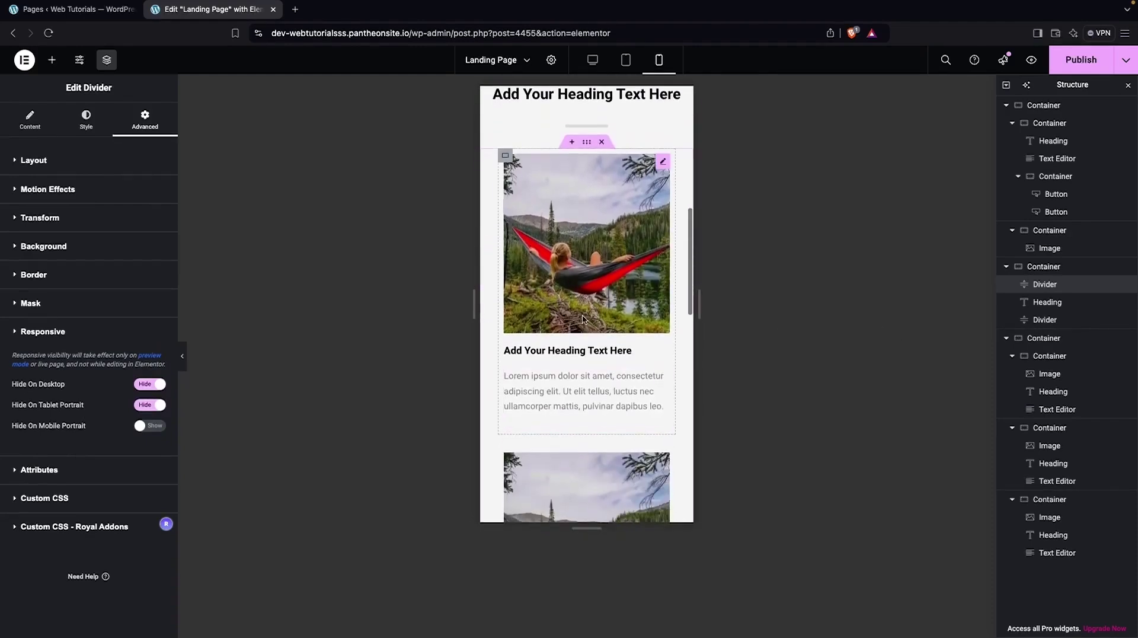
{"action": "left_click", "coordinate": [566, 356]}
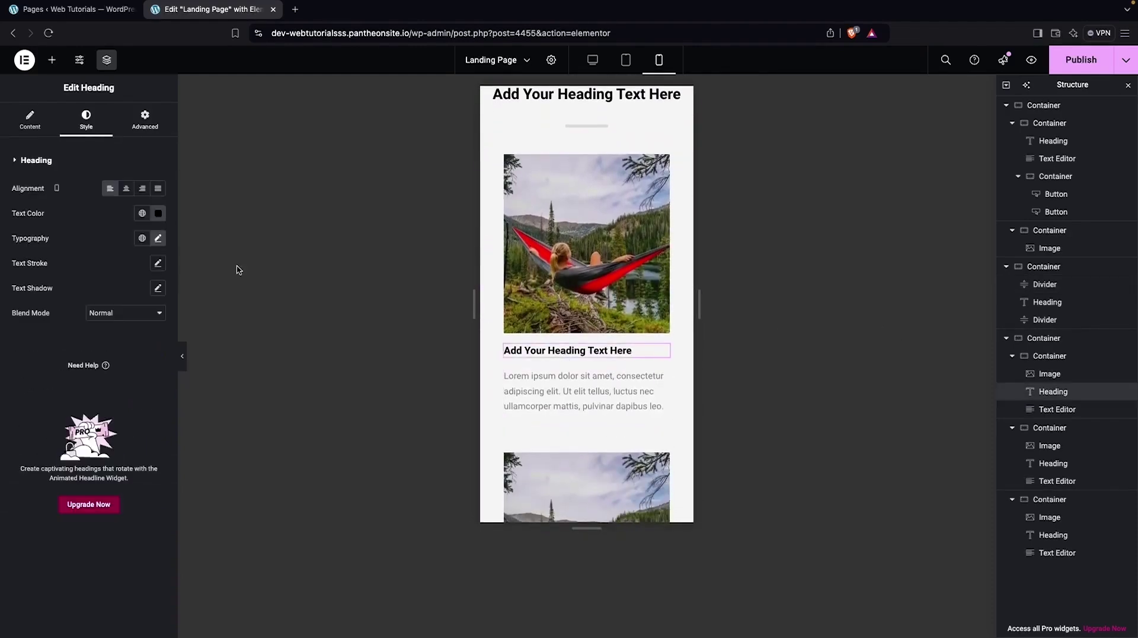
{"action": "left_click", "coordinate": [126, 188]}
{"action": "scroll", "coordinate": [600, 402], "scroll_direction": "down", "scroll_amount": 4}
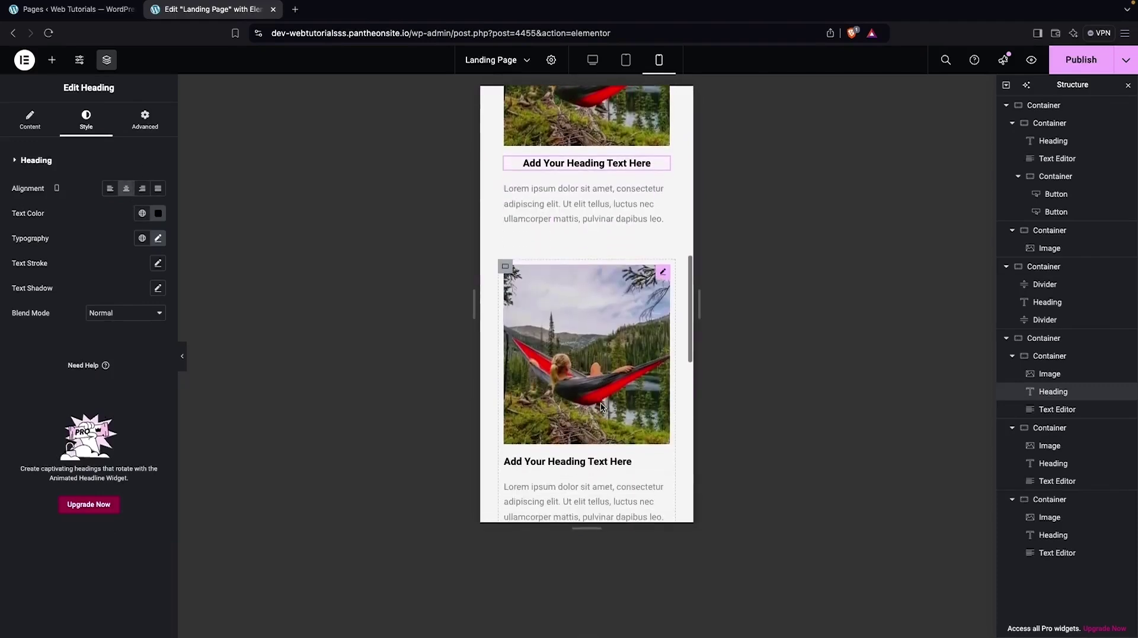
{"action": "left_click", "coordinate": [595, 198]}
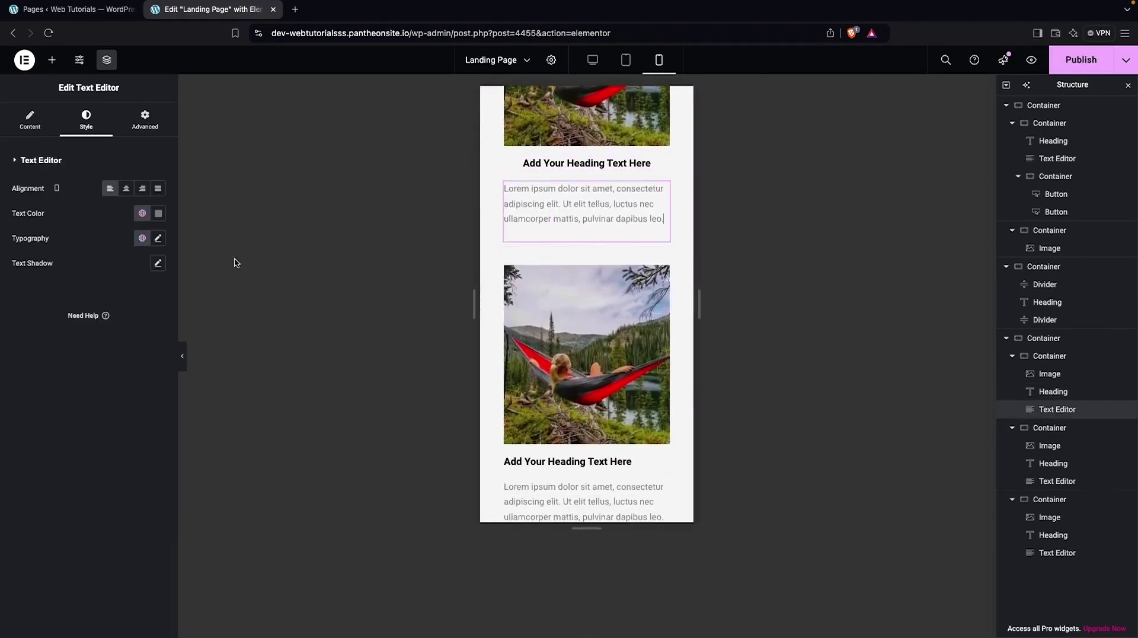
{"action": "left_click", "coordinate": [126, 188]}
Center-align the heading and the paragraph of the second image column in the mobile view
{"action": "scroll", "coordinate": [564, 406], "scroll_direction": "down", "scroll_amount": 1}
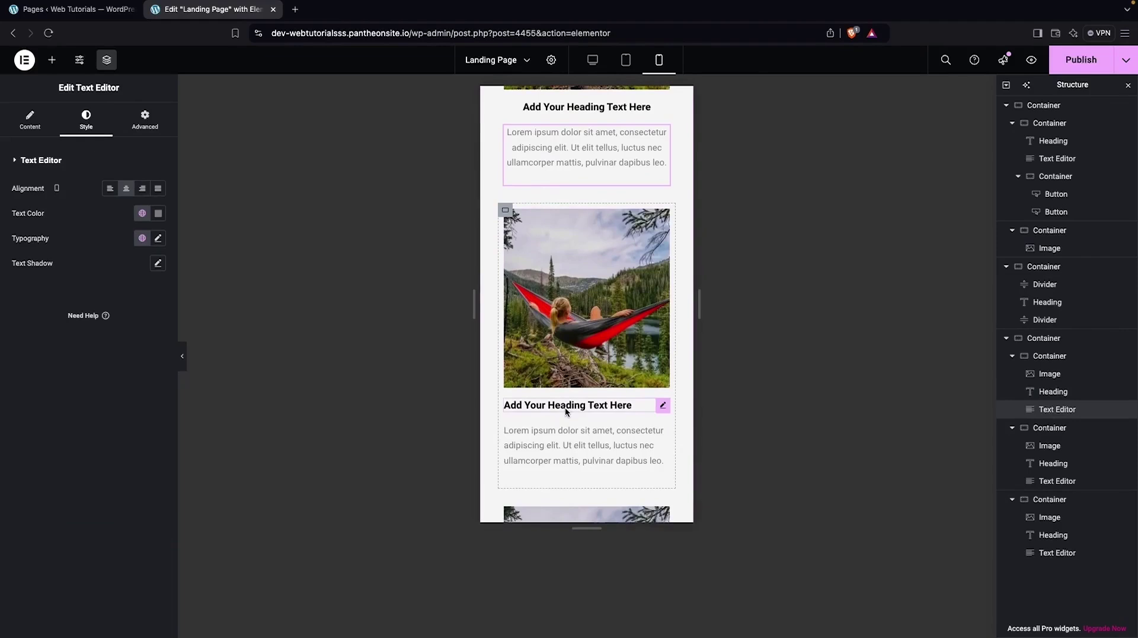
{"action": "left_click", "coordinate": [565, 407]}
{"action": "left_click", "coordinate": [127, 188]}
{"action": "scroll", "coordinate": [508, 350], "scroll_direction": "down", "scroll_amount": 2}
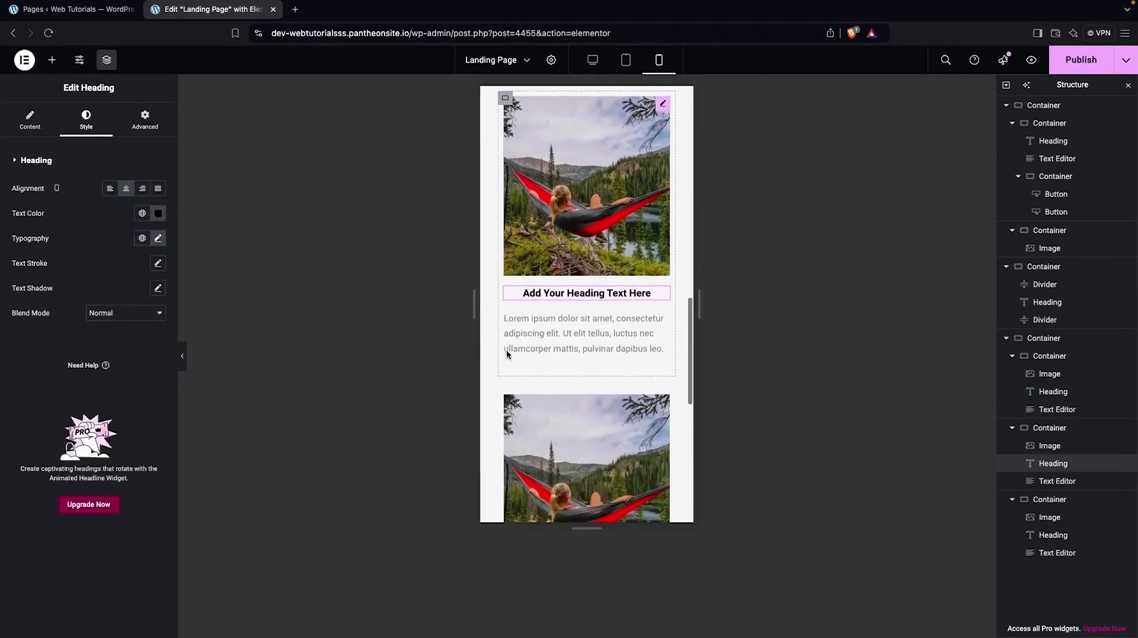
{"action": "left_click", "coordinate": [547, 337]}
{"action": "left_click", "coordinate": [126, 188]}
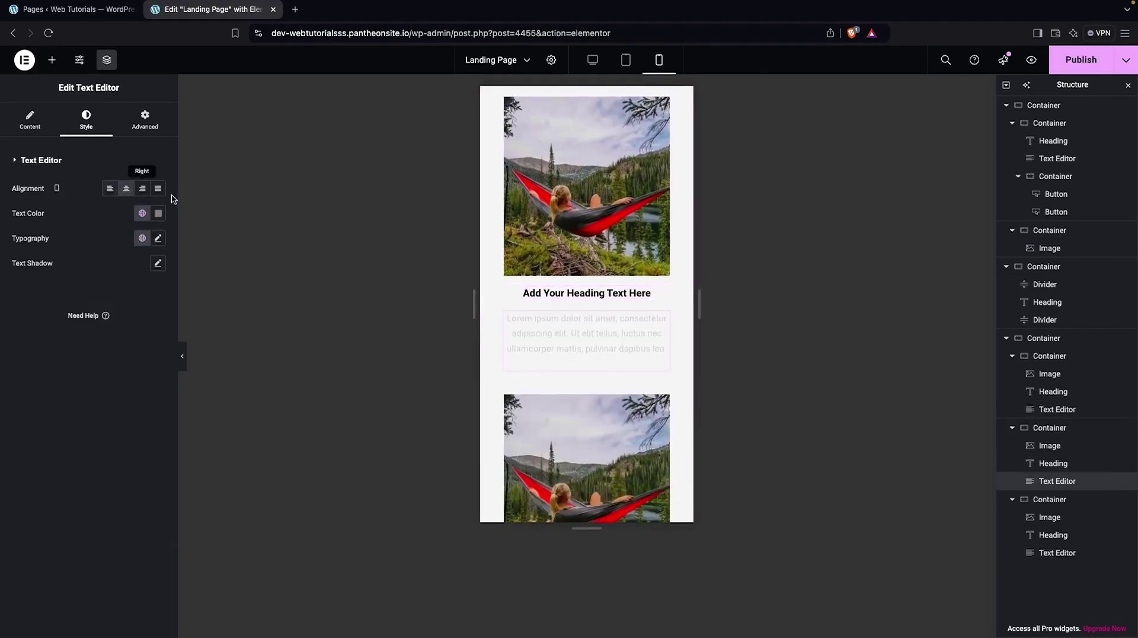
Center-align the heading and the paragraph below the third column's image in the mobile view
{"action": "scroll", "coordinate": [609, 386], "scroll_direction": "down", "scroll_amount": 3}
{"action": "left_click", "coordinate": [604, 367]}
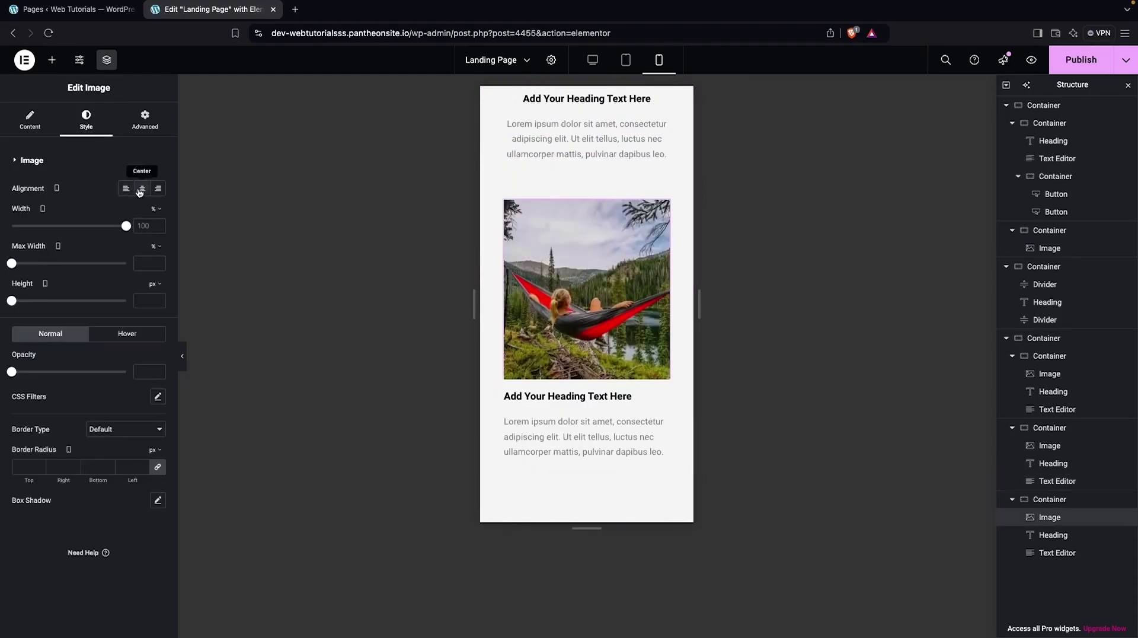
{"action": "left_click", "coordinate": [567, 396]}
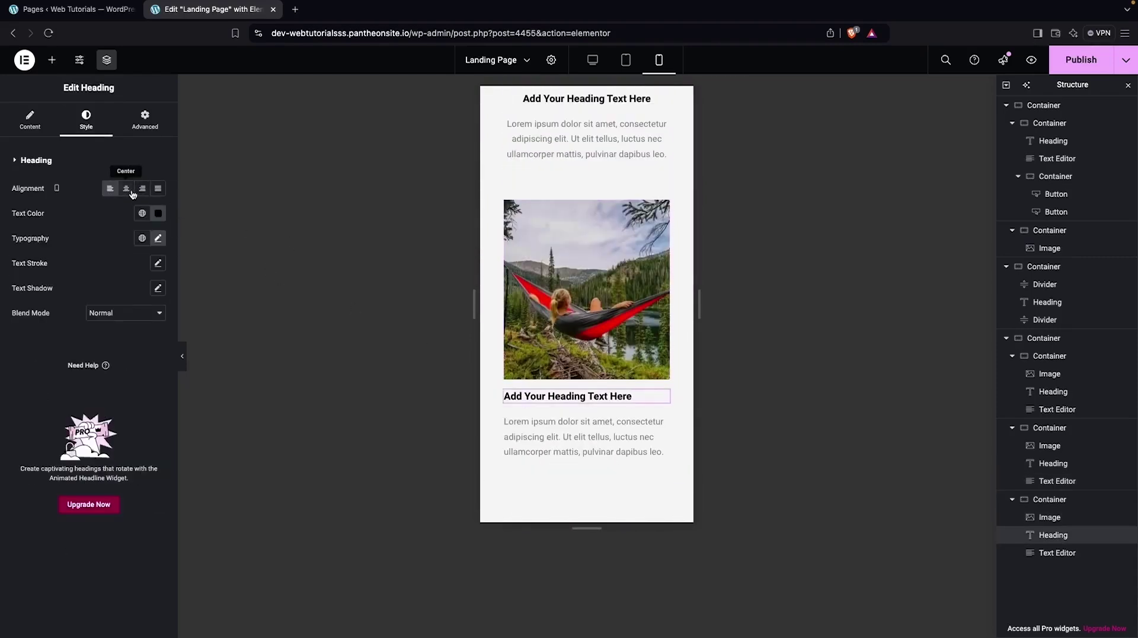
{"action": "left_click", "coordinate": [126, 187]}
{"action": "left_click", "coordinate": [551, 442]}
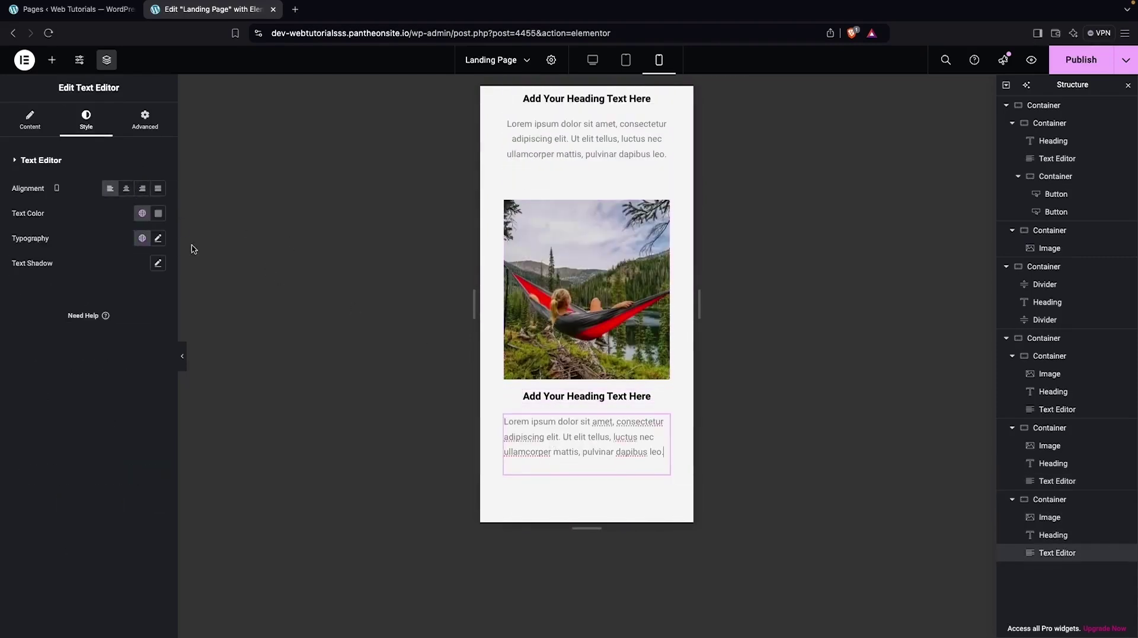
{"action": "left_click", "coordinate": [126, 188]}
Make the hero image container visible again on mobile portrait through its responsive visibility settings
{"action": "scroll", "coordinate": [634, 363], "scroll_direction": "up", "scroll_amount": 8}
{"action": "scroll", "coordinate": [636, 365], "scroll_direction": "up", "scroll_amount": 3}
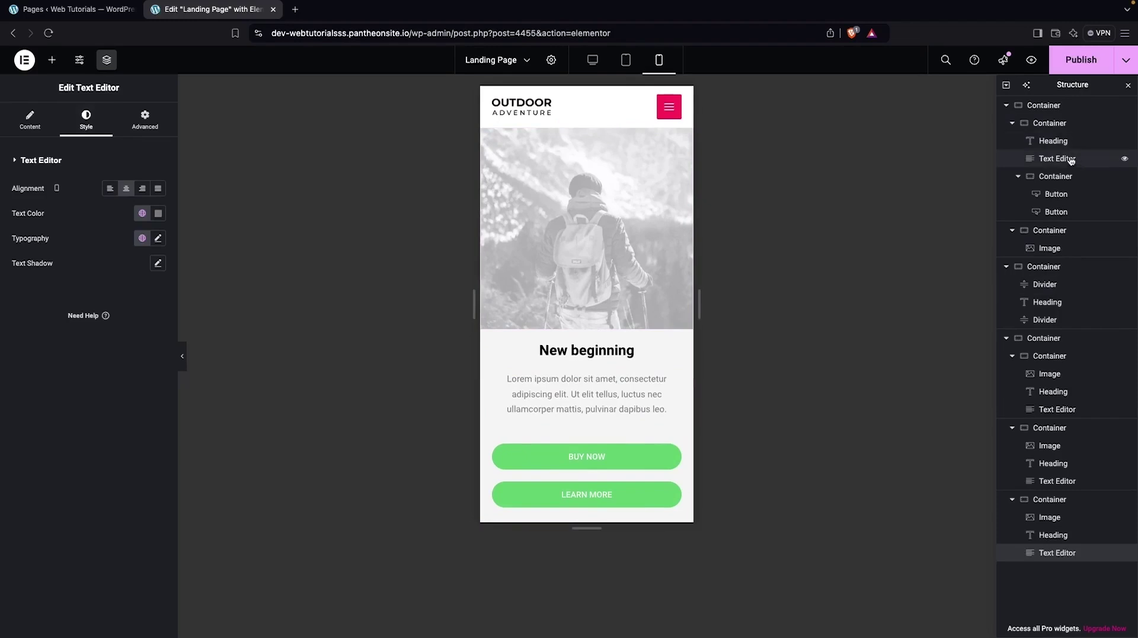
{"action": "left_click", "coordinate": [1050, 248]}
{"action": "left_click", "coordinate": [146, 127]}
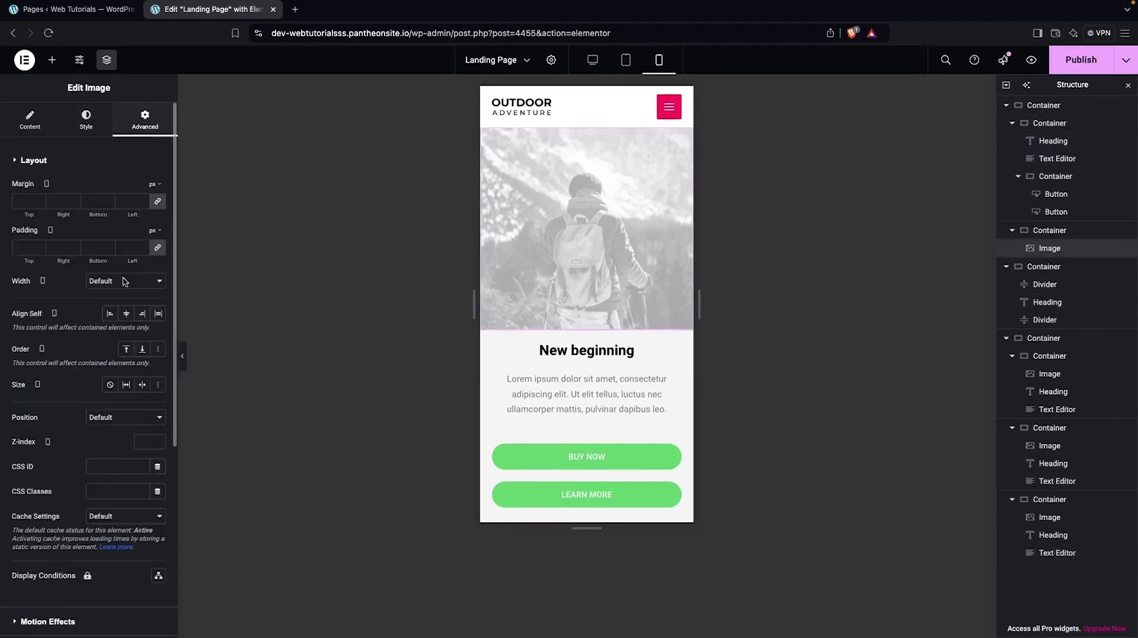
{"action": "scroll", "coordinate": [135, 340], "scroll_direction": "down", "scroll_amount": 3}
{"action": "scroll", "coordinate": [135, 340], "scroll_direction": "down", "scroll_amount": 2}
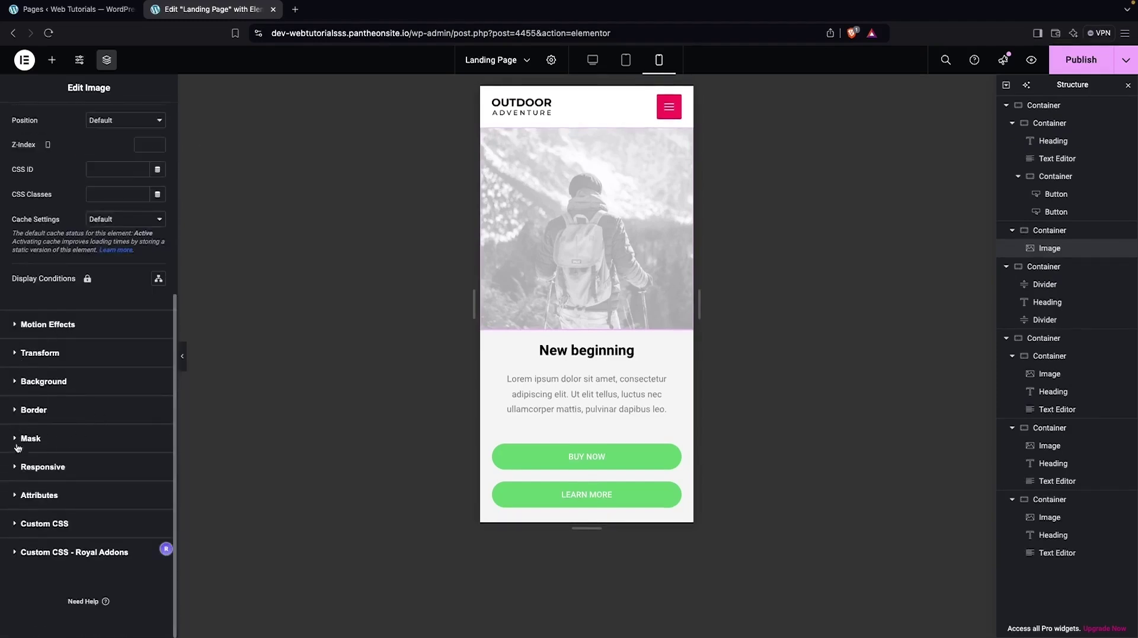
{"action": "left_click", "coordinate": [14, 467]}
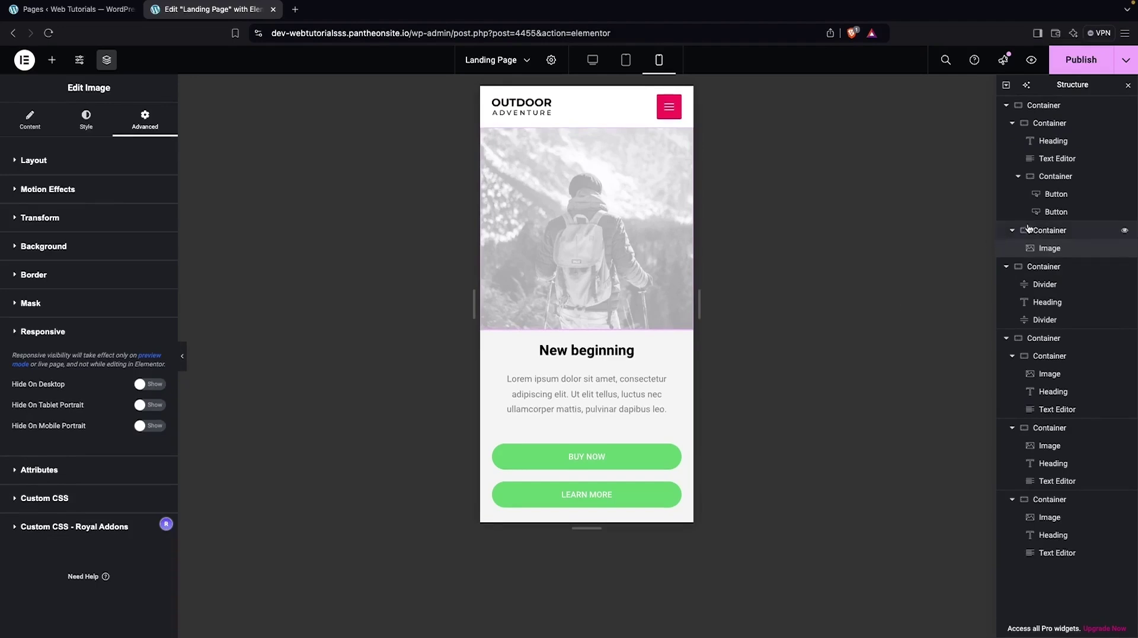
{"action": "left_click", "coordinate": [1049, 230]}
{"action": "scroll", "coordinate": [14, 470], "scroll_direction": "down", "scroll_amount": 3}
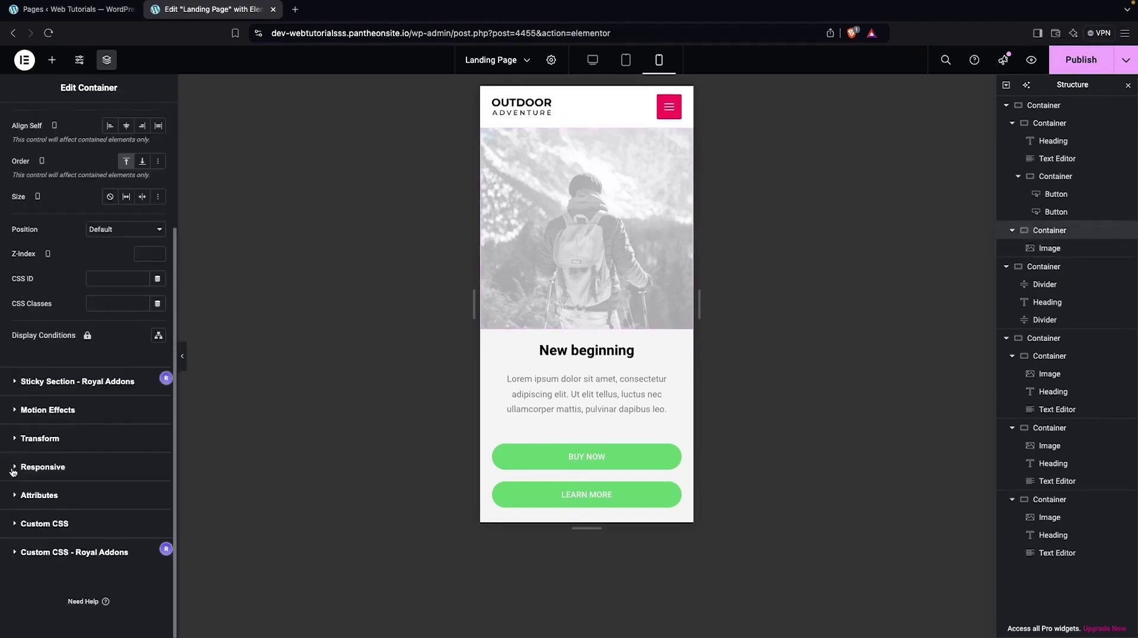
{"action": "left_click", "coordinate": [14, 469]}
{"action": "left_click", "coordinate": [156, 386]}
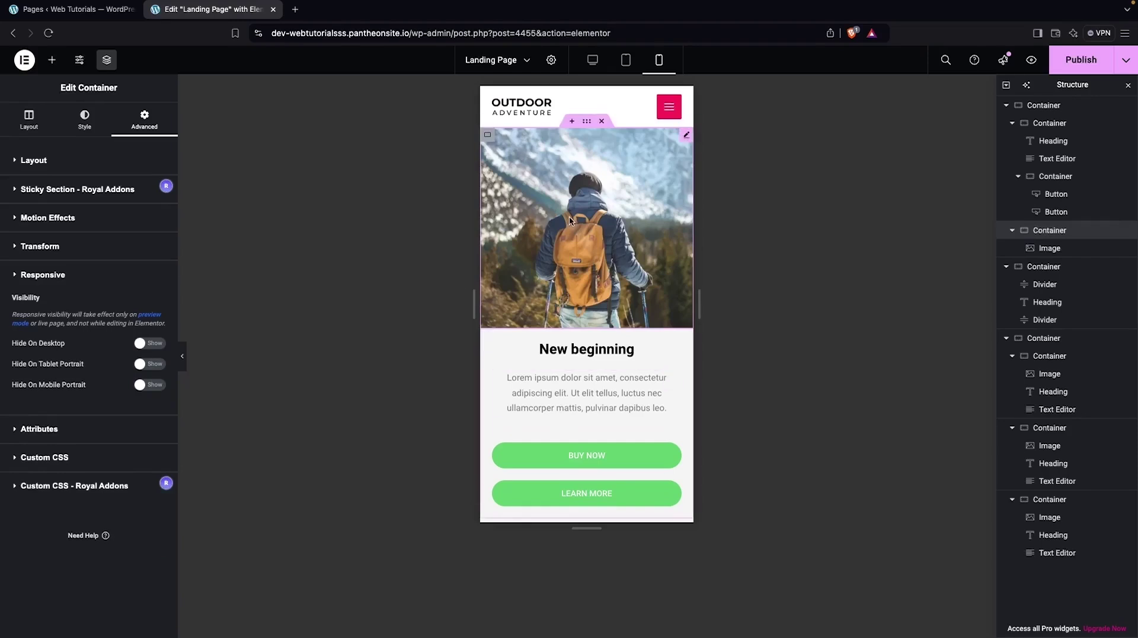
Try a horizontal row direction for the container holding the BUY NOW and LEARN MORE buttons, comparing it with the vertical layout
{"action": "scroll", "coordinate": [578, 424], "scroll_direction": "down", "scroll_amount": 2}
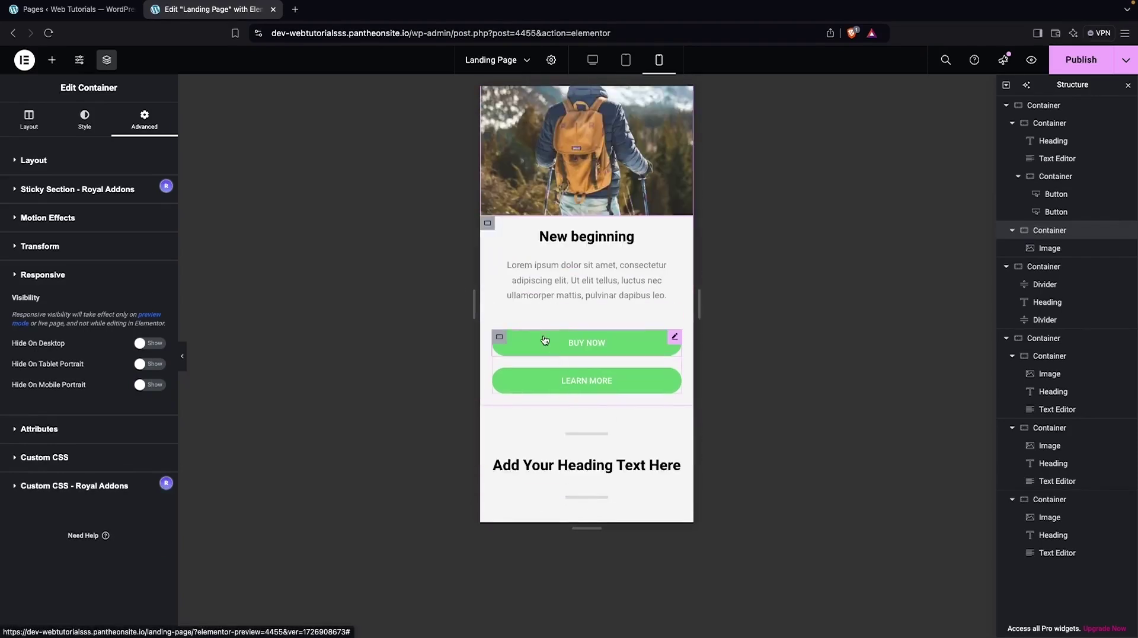
{"action": "left_click", "coordinate": [499, 337]}
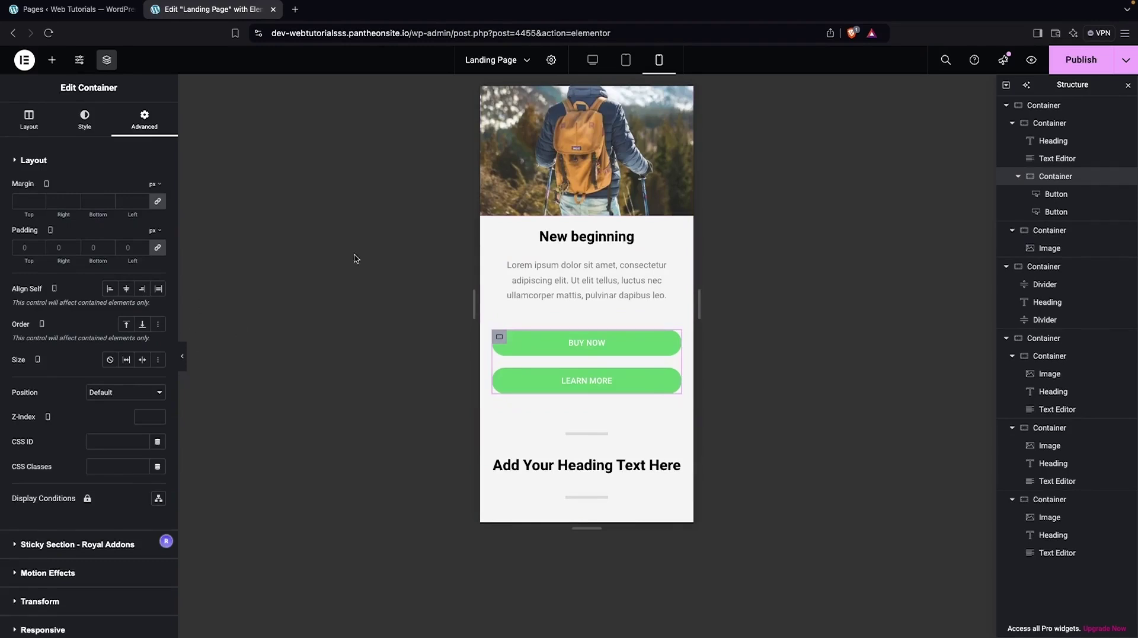
{"action": "left_click", "coordinate": [30, 122]}
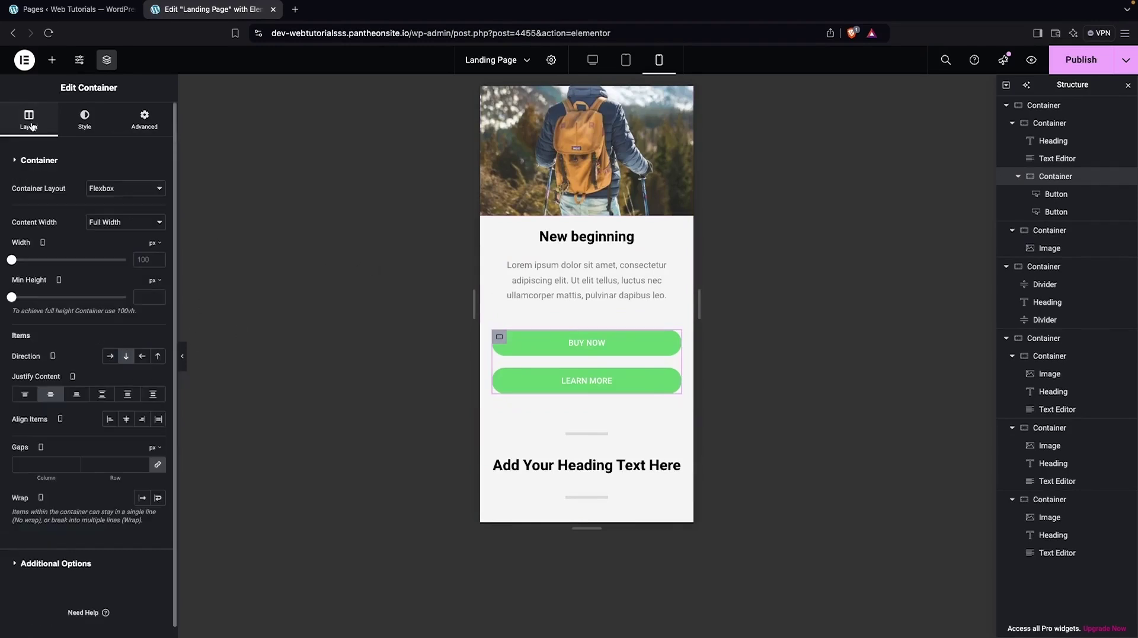
{"action": "left_click", "coordinate": [113, 357]}
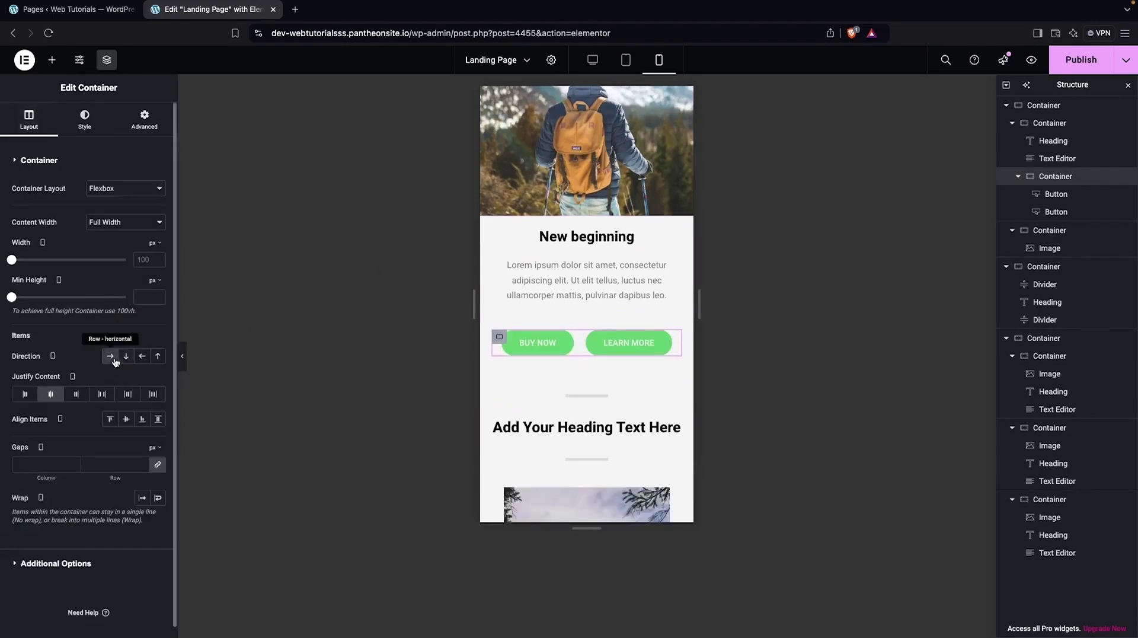
{"action": "left_click", "coordinate": [126, 356]}
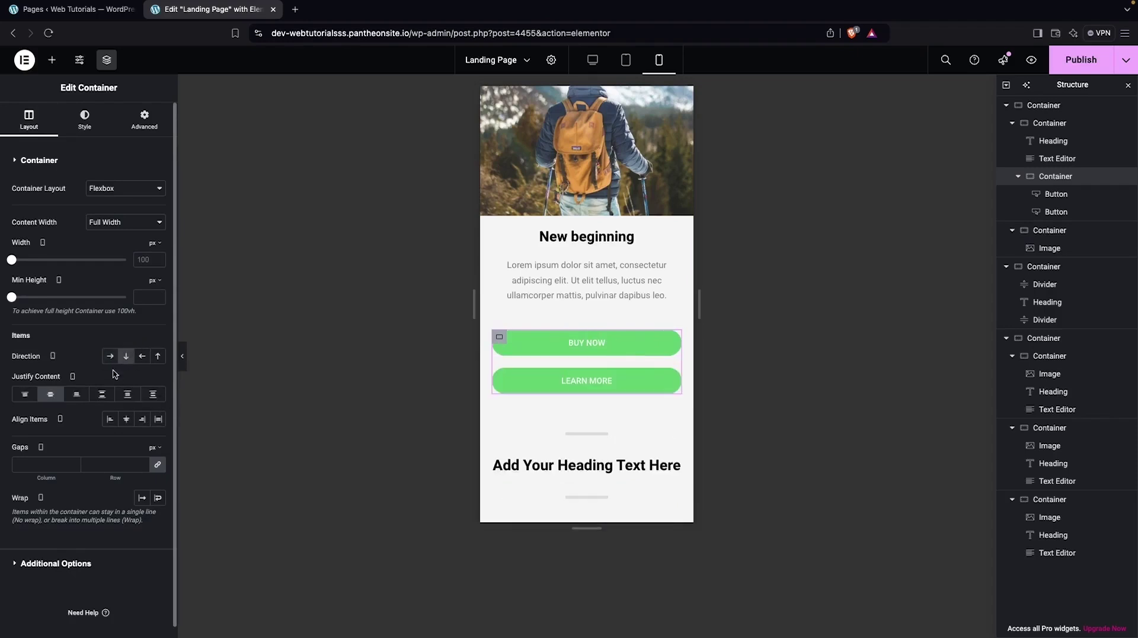
{"action": "left_click", "coordinate": [110, 358]}
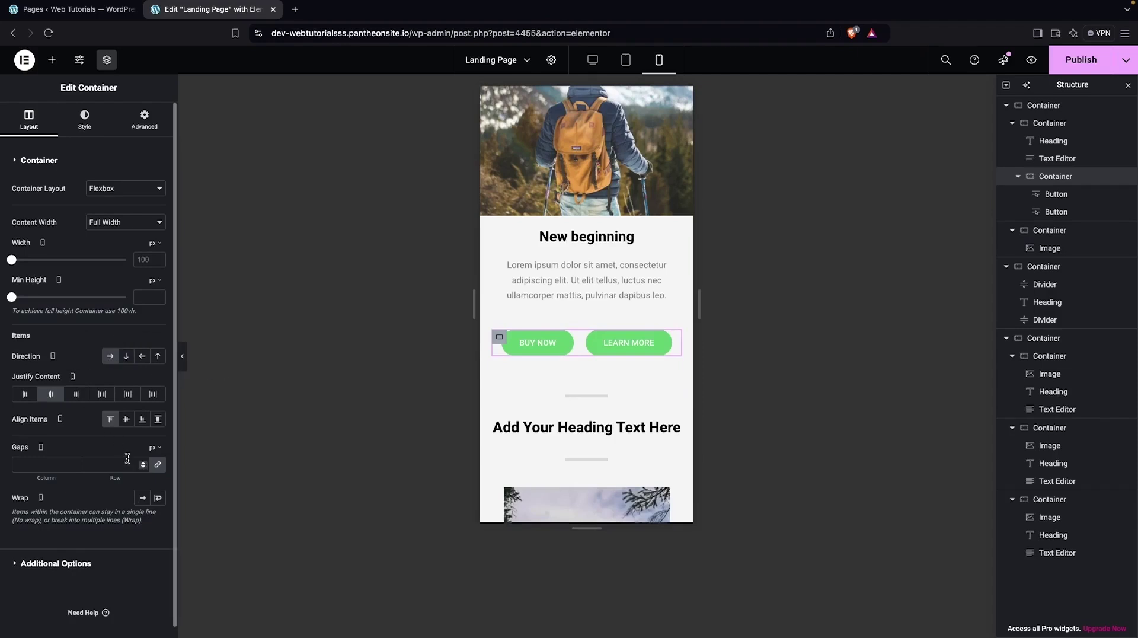
Try End and Start justification on the button row, return it to Center, and set the container's gaps to 0 px
{"action": "left_click", "coordinate": [79, 395]}
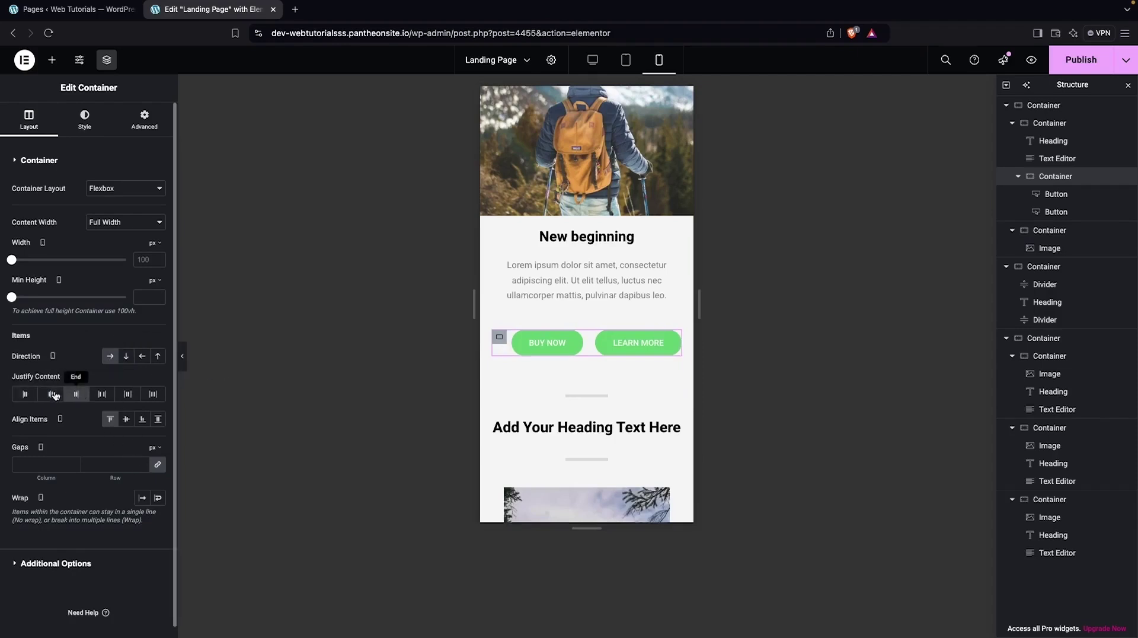
{"action": "left_click", "coordinate": [25, 394]}
{"action": "left_click", "coordinate": [52, 396]}
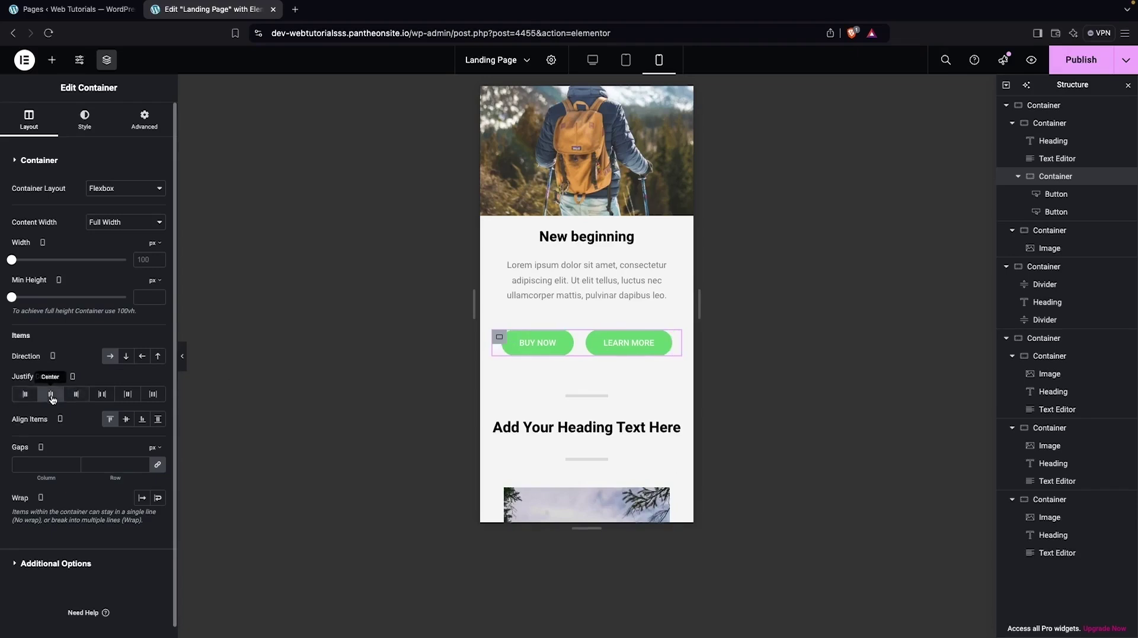
{"action": "scroll", "coordinate": [95, 452], "scroll_direction": "down", "scroll_amount": 1}
{"action": "scroll", "coordinate": [96, 454], "scroll_direction": "up", "scroll_amount": 1}
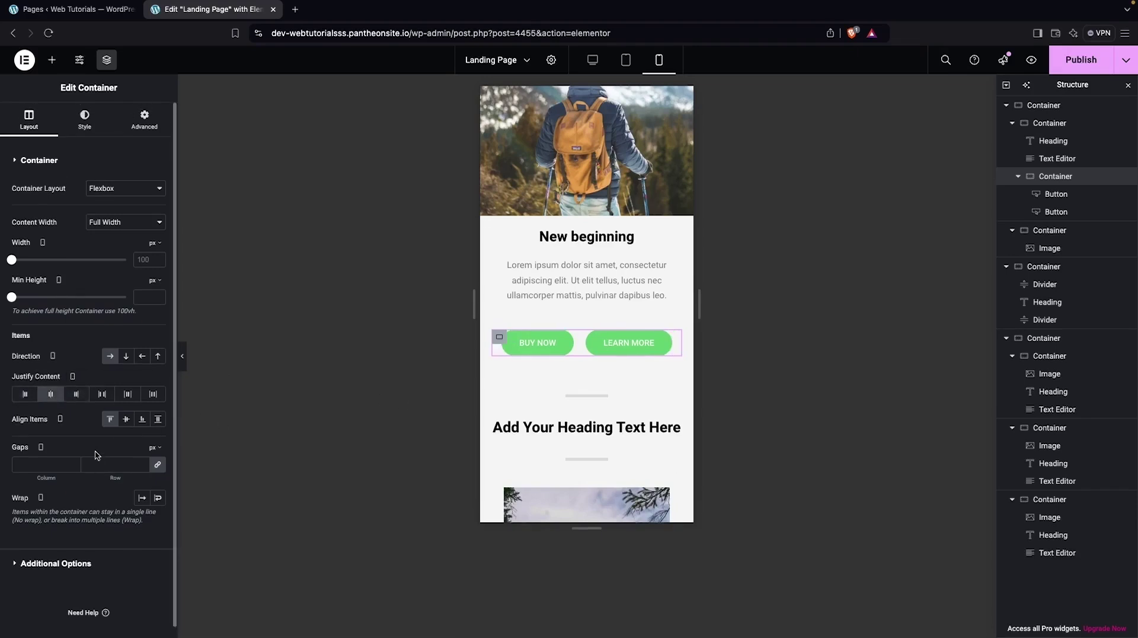
{"action": "left_click", "coordinate": [42, 464]}
{"action": "type", "text": "0"}
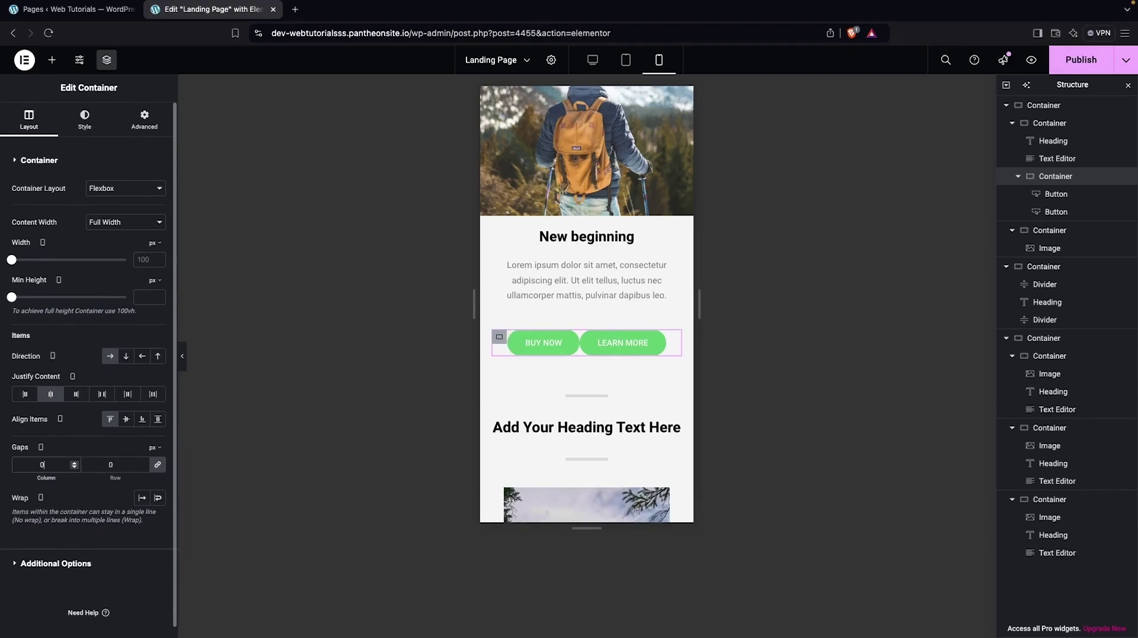
Stack the two hero buttons vertically in their container and set its item alignment to Stretch
{"action": "left_click", "coordinate": [127, 358]}
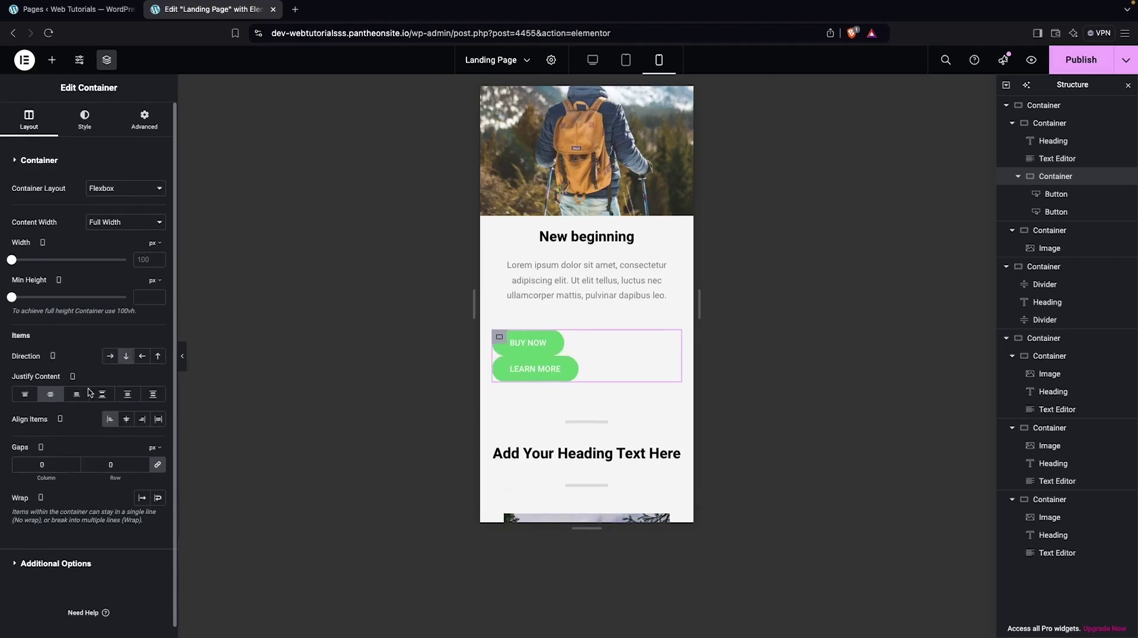
{"action": "left_click", "coordinate": [128, 419]}
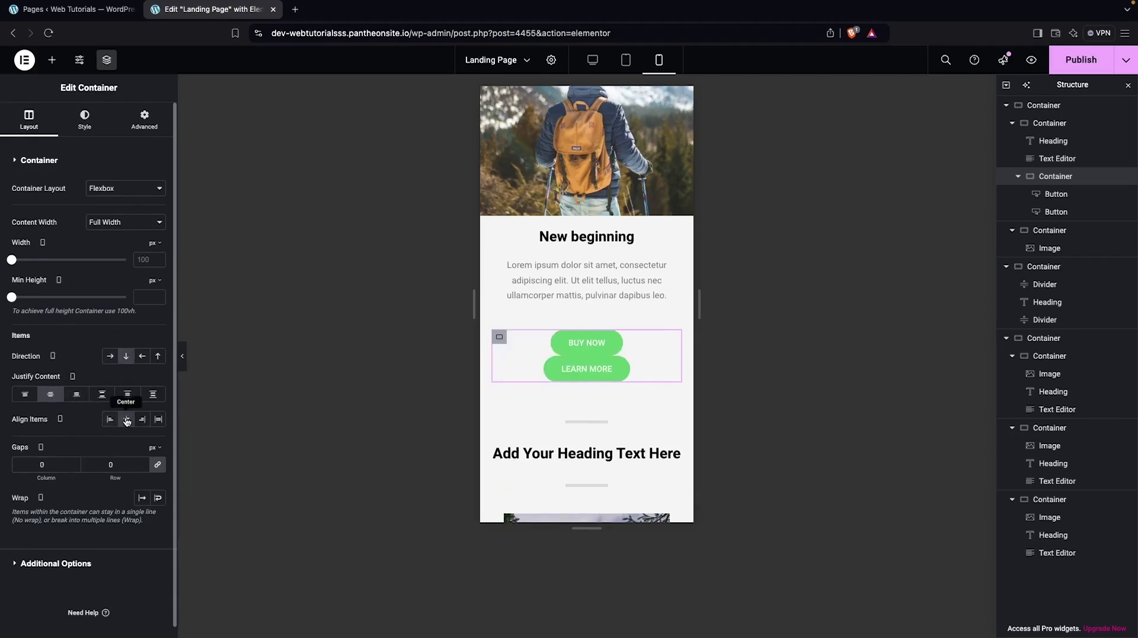
{"action": "left_click", "coordinate": [564, 349]}
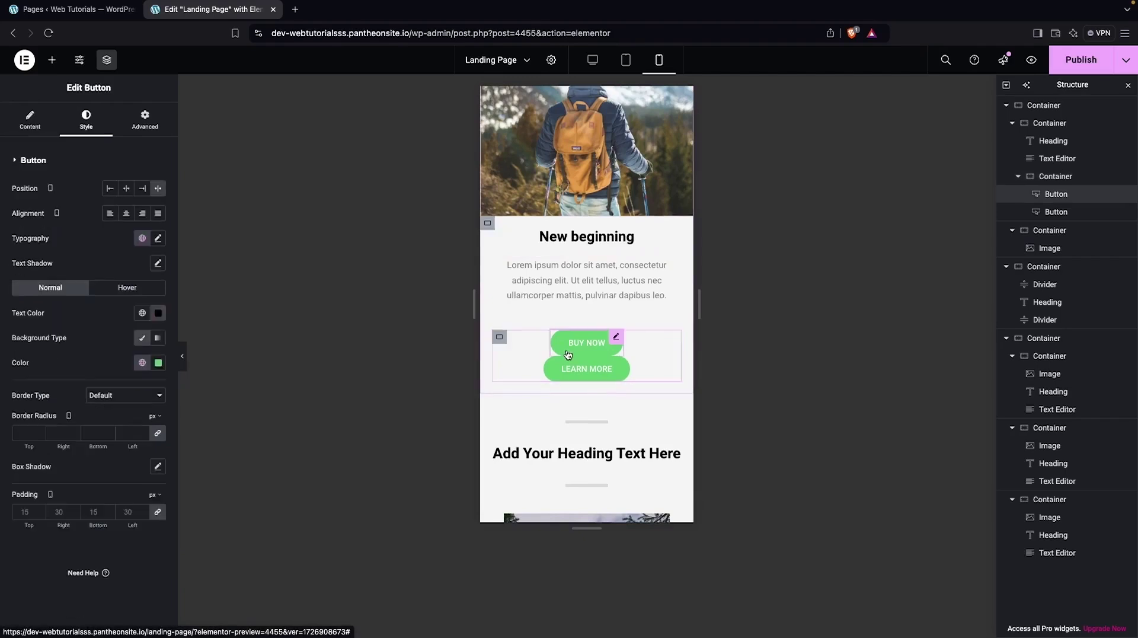
{"action": "left_click", "coordinate": [157, 189]}
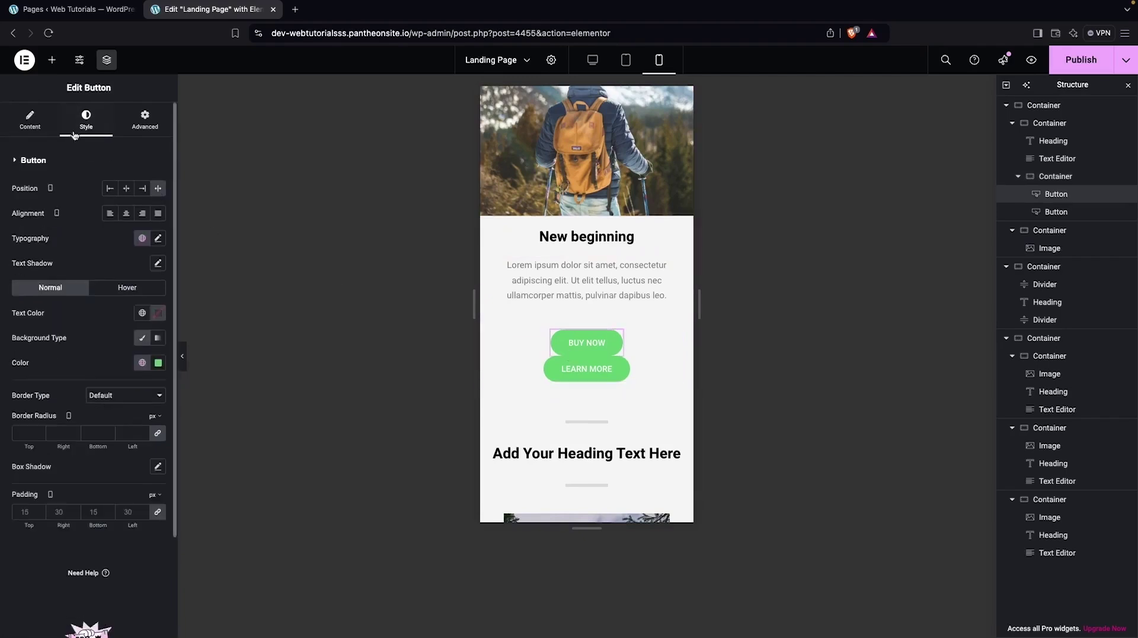
{"action": "left_click", "coordinate": [512, 342]}
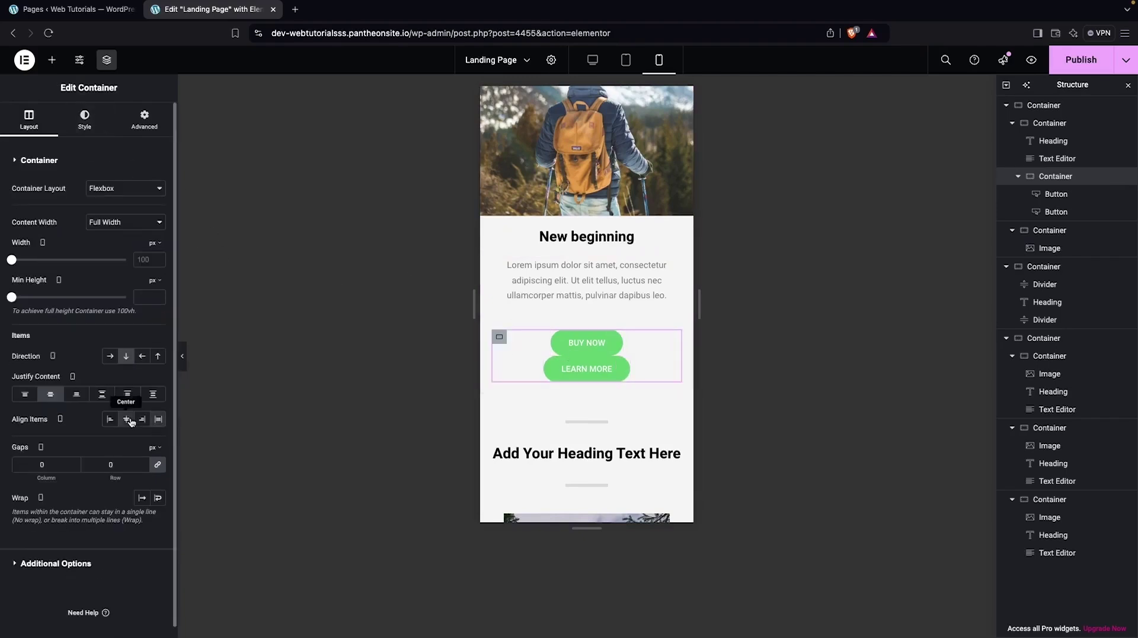
{"action": "left_click", "coordinate": [158, 420]}
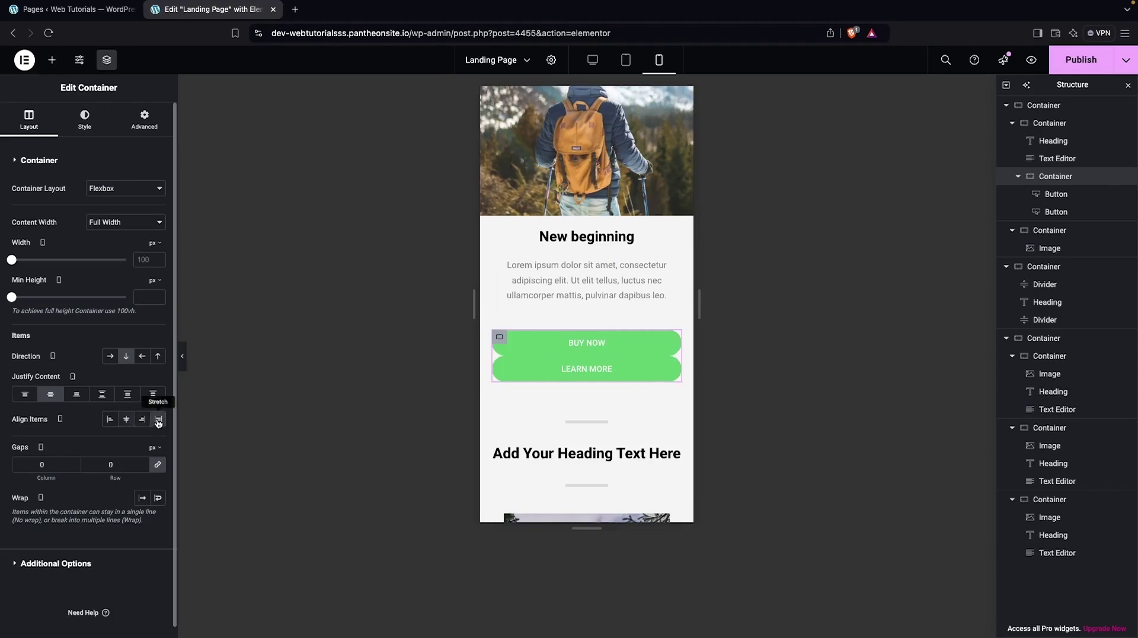
Set the button container's column and row gaps to 10 px, then check the mobile layout down the page
{"action": "type", "text": "1"}
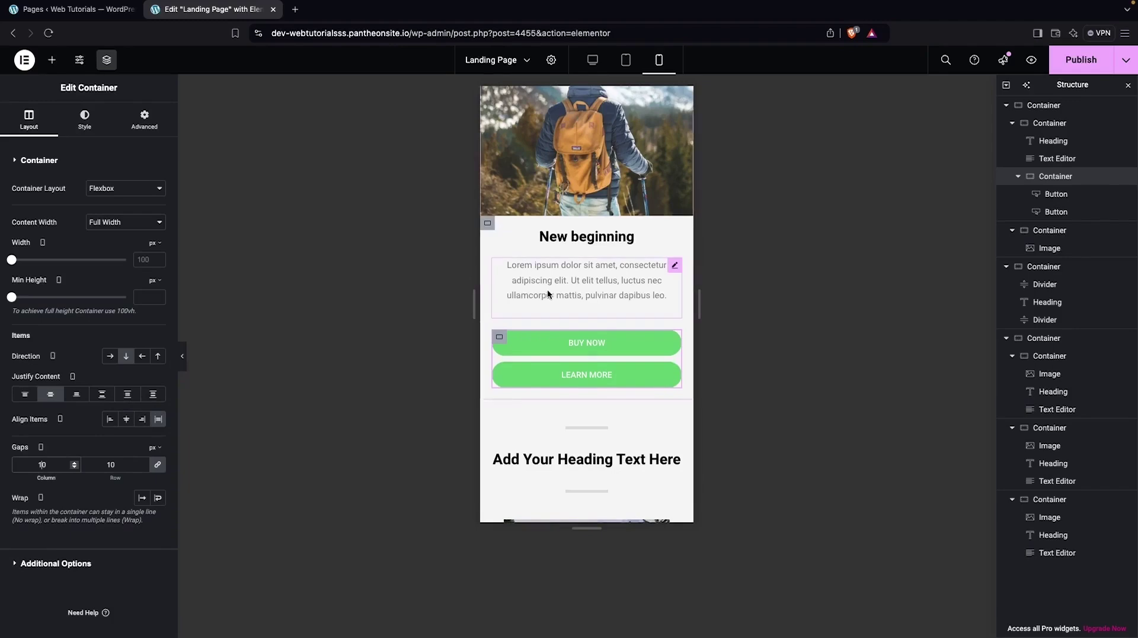
{"action": "scroll", "coordinate": [557, 308], "scroll_direction": "up", "scroll_amount": 2}
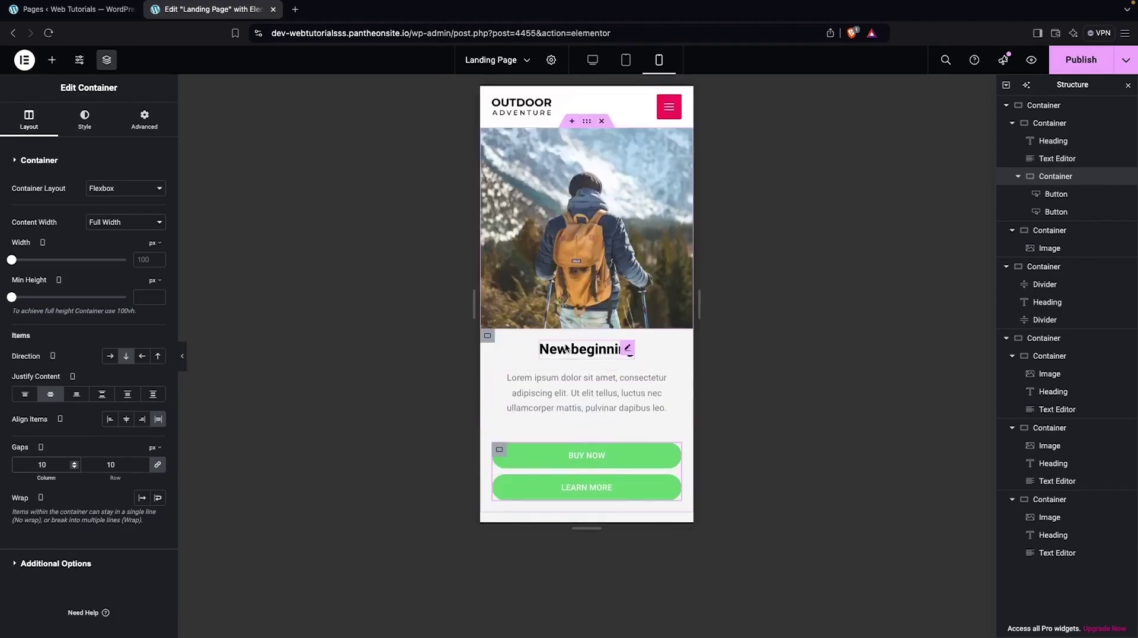
{"action": "scroll", "coordinate": [567, 349], "scroll_direction": "down", "scroll_amount": 10}
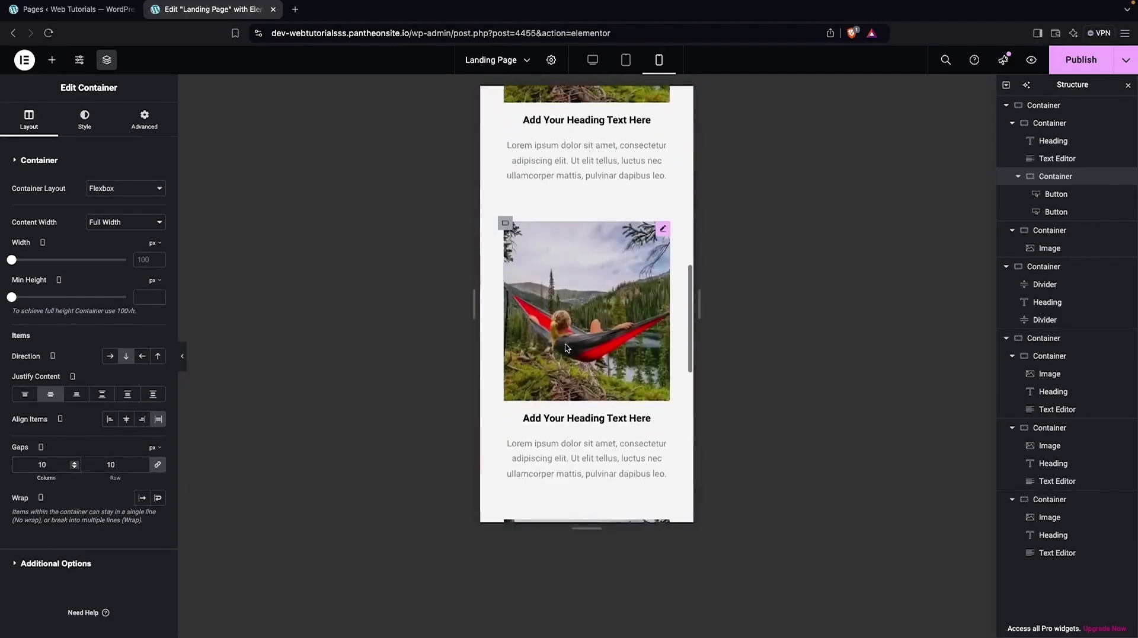
Review the whole landing page in the mobile view, including the expanded header navigation menu
{"action": "scroll", "coordinate": [567, 348], "scroll_direction": "down", "scroll_amount": 3}
{"action": "scroll", "coordinate": [566, 349], "scroll_direction": "up", "scroll_amount": 10}
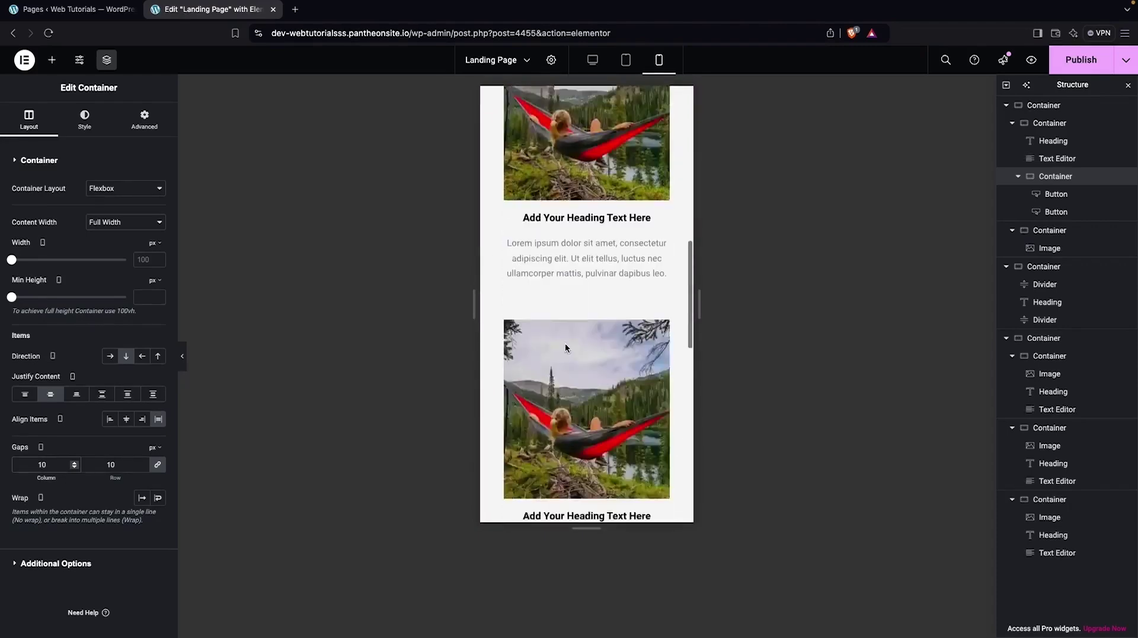
{"action": "scroll", "coordinate": [566, 349], "scroll_direction": "up", "scroll_amount": 5}
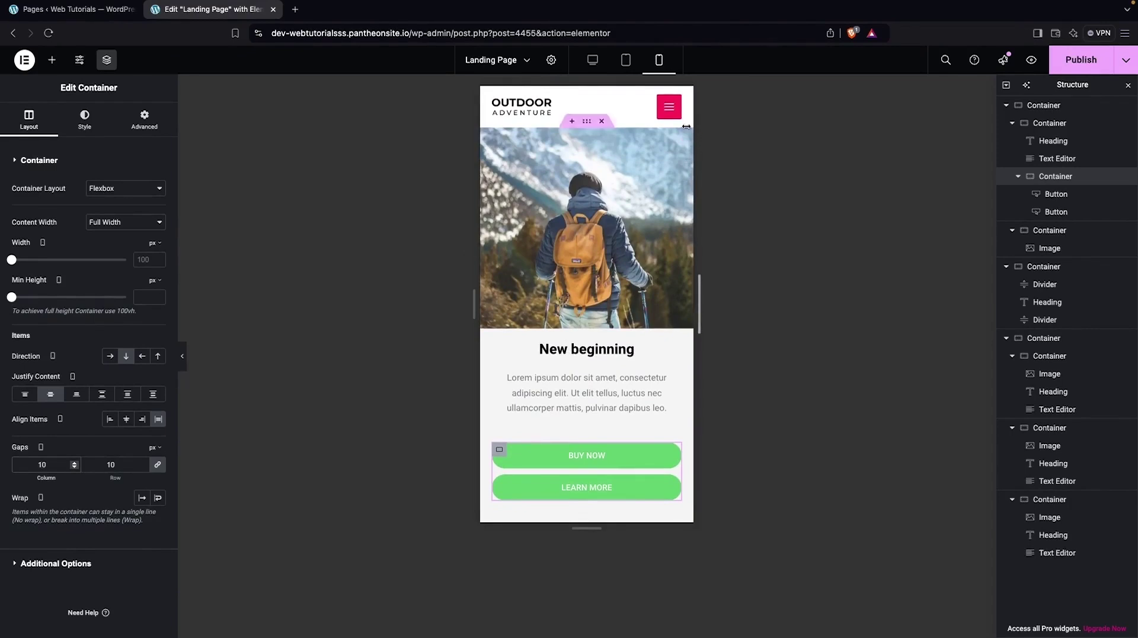
{"action": "left_click", "coordinate": [669, 107]}
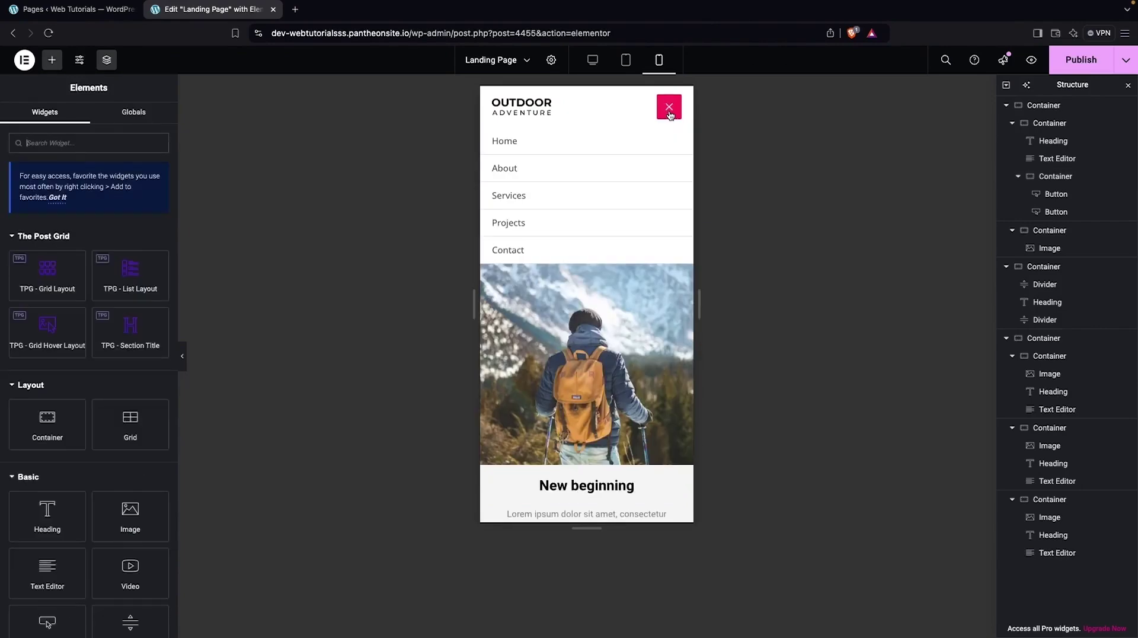
{"action": "left_click", "coordinate": [670, 107]}
{"action": "scroll", "coordinate": [587, 340], "scroll_direction": "down", "scroll_amount": 10}
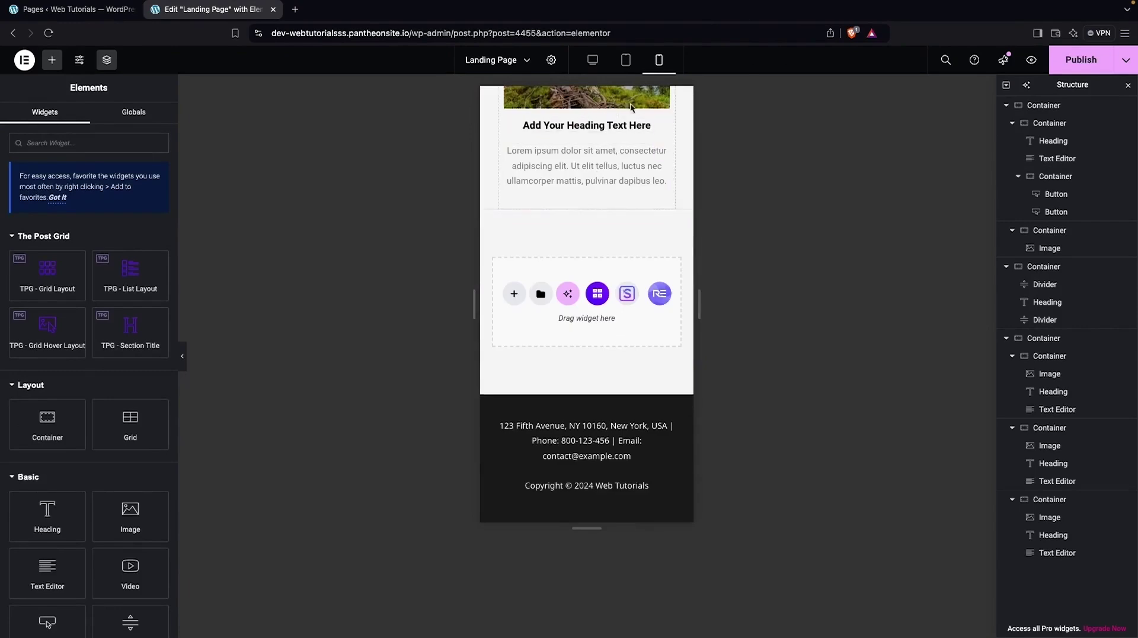
Check the landing page's layout from header to footer in the tablet view and the desktop view
{"action": "left_click", "coordinate": [626, 59]}
{"action": "scroll", "coordinate": [606, 318], "scroll_direction": "up", "scroll_amount": 8}
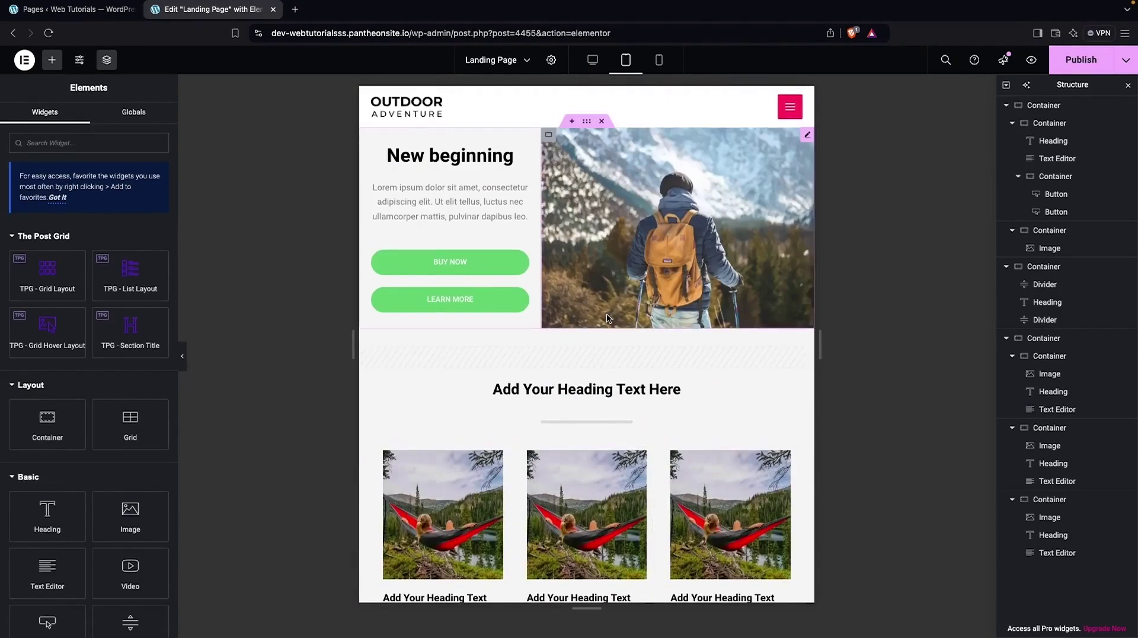
{"action": "scroll", "coordinate": [606, 316], "scroll_direction": "down", "scroll_amount": 8}
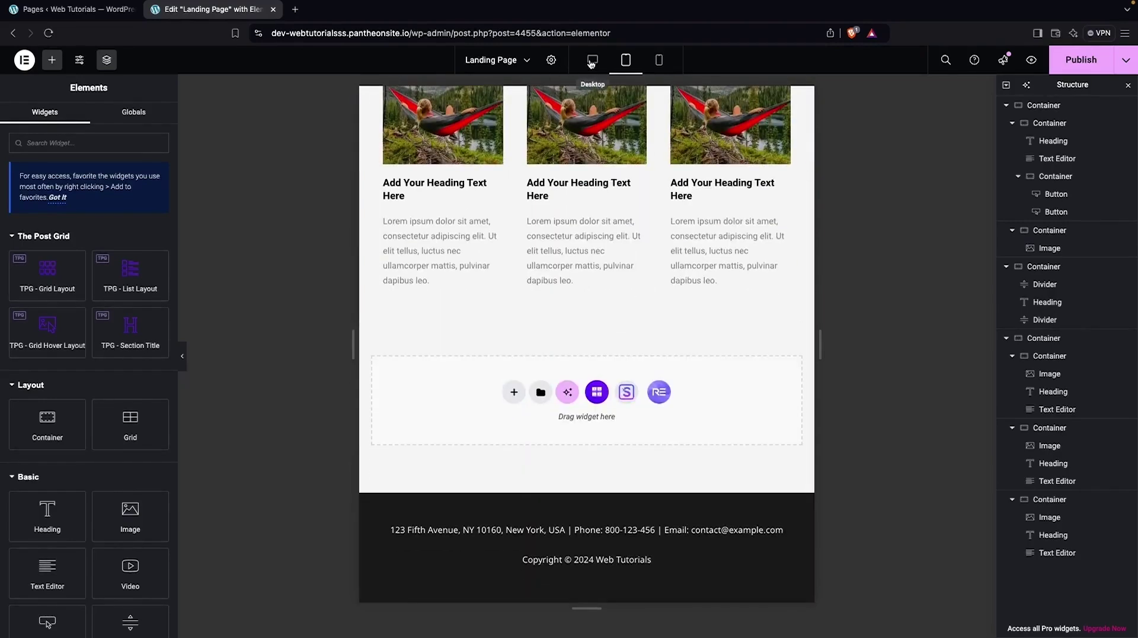
{"action": "left_click", "coordinate": [591, 60]}
{"action": "scroll", "coordinate": [482, 294], "scroll_direction": "up", "scroll_amount": 5}
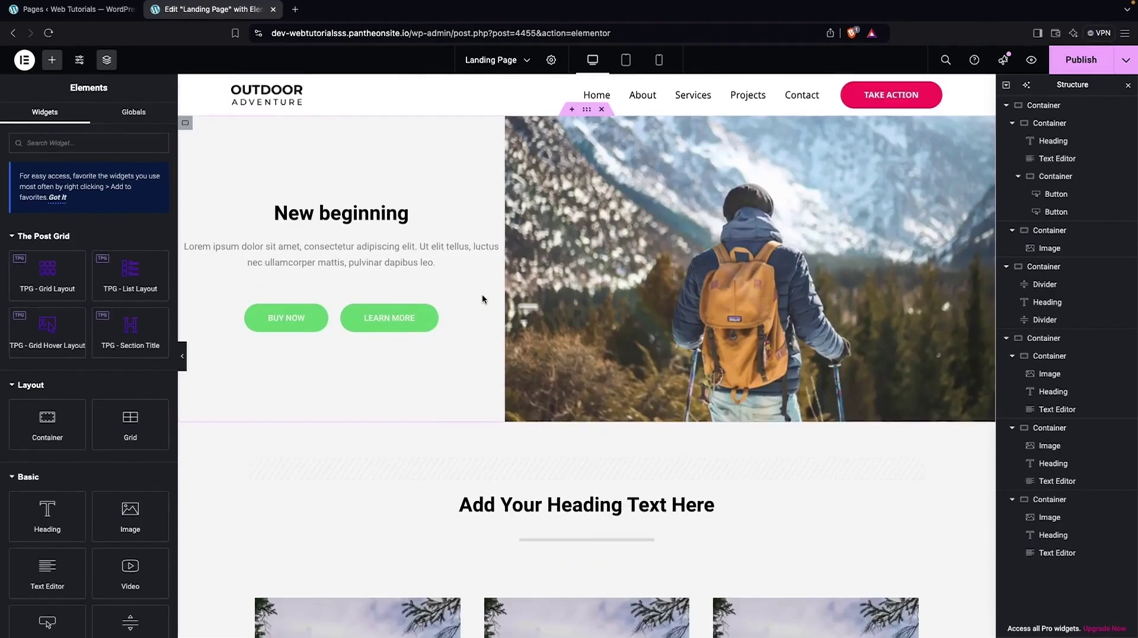
{"action": "scroll", "coordinate": [543, 264], "scroll_direction": "down", "scroll_amount": 2}
{"action": "scroll", "coordinate": [543, 265], "scroll_direction": "down", "scroll_amount": 4}
{"action": "scroll", "coordinate": [543, 258], "scroll_direction": "up", "scroll_amount": 6}
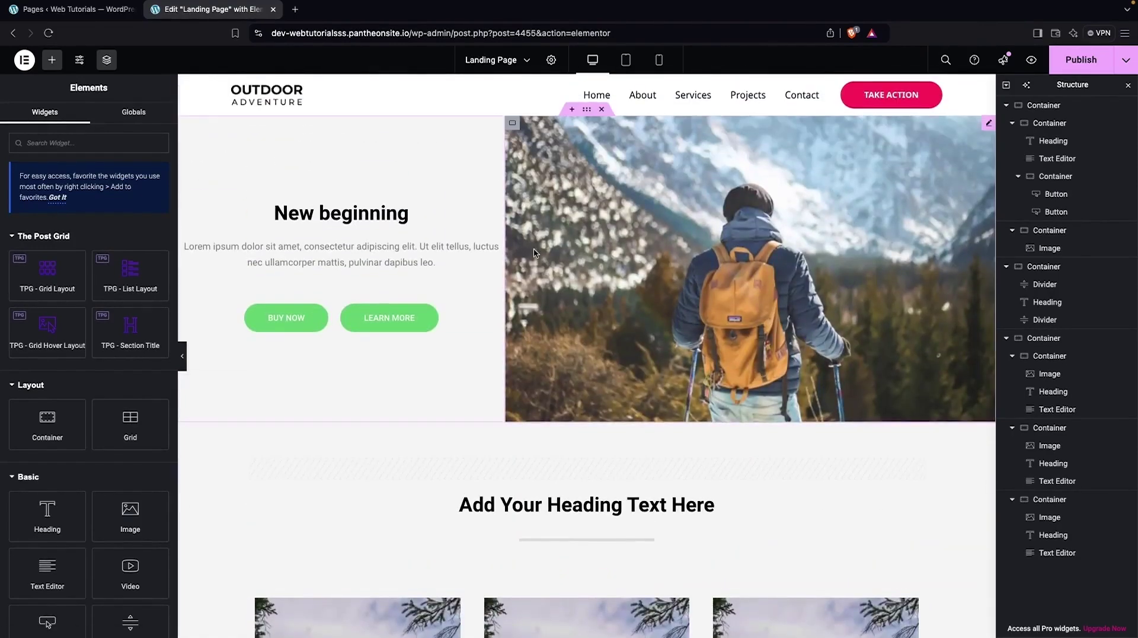
Set 20 px of right and left padding on the hero's text paragraph and publish the page
{"action": "left_click", "coordinate": [343, 265]}
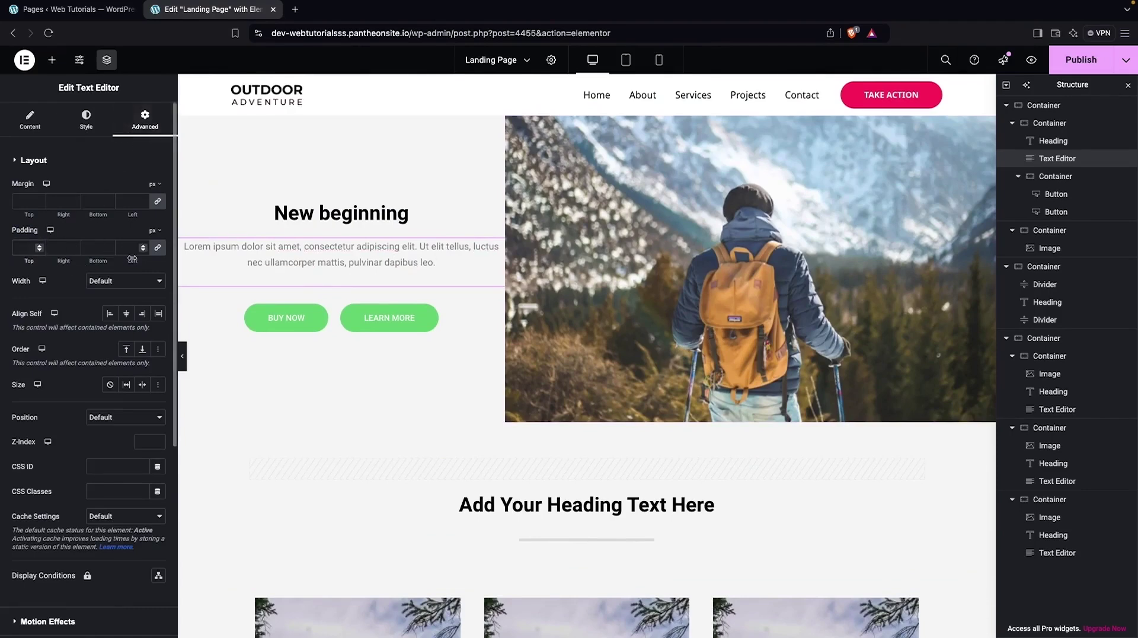
{"action": "left_click", "coordinate": [157, 247]}
{"action": "left_click", "coordinate": [59, 247]}
{"action": "type", "text": "20"}
{"action": "left_click", "coordinate": [126, 247]}
{"action": "type", "text": "20"}
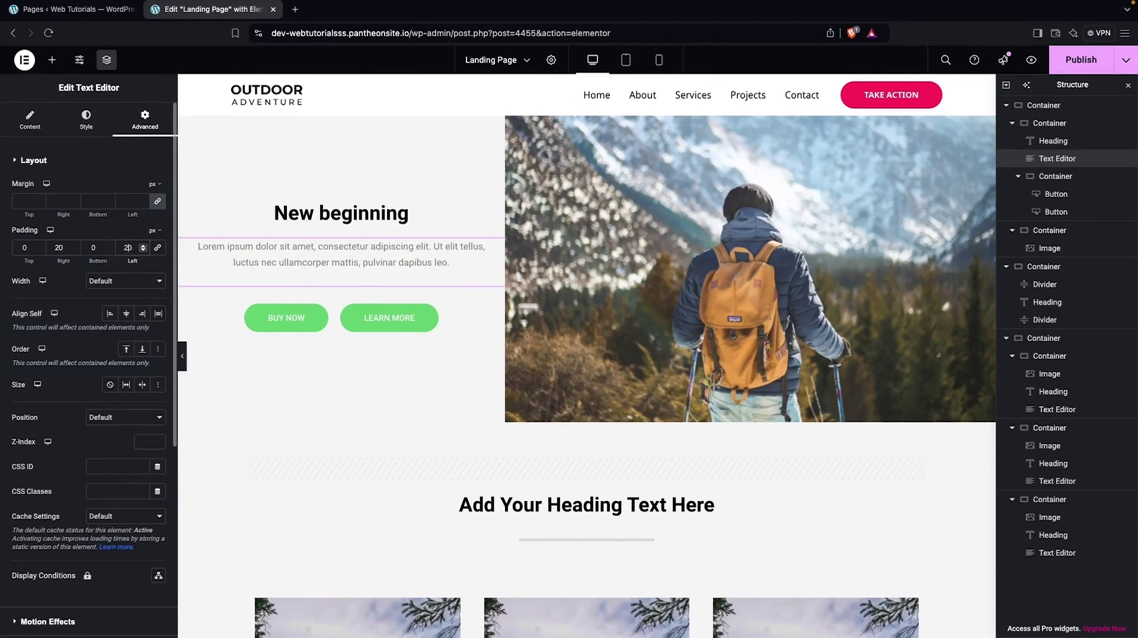
{"action": "left_click", "coordinate": [1061, 70]}
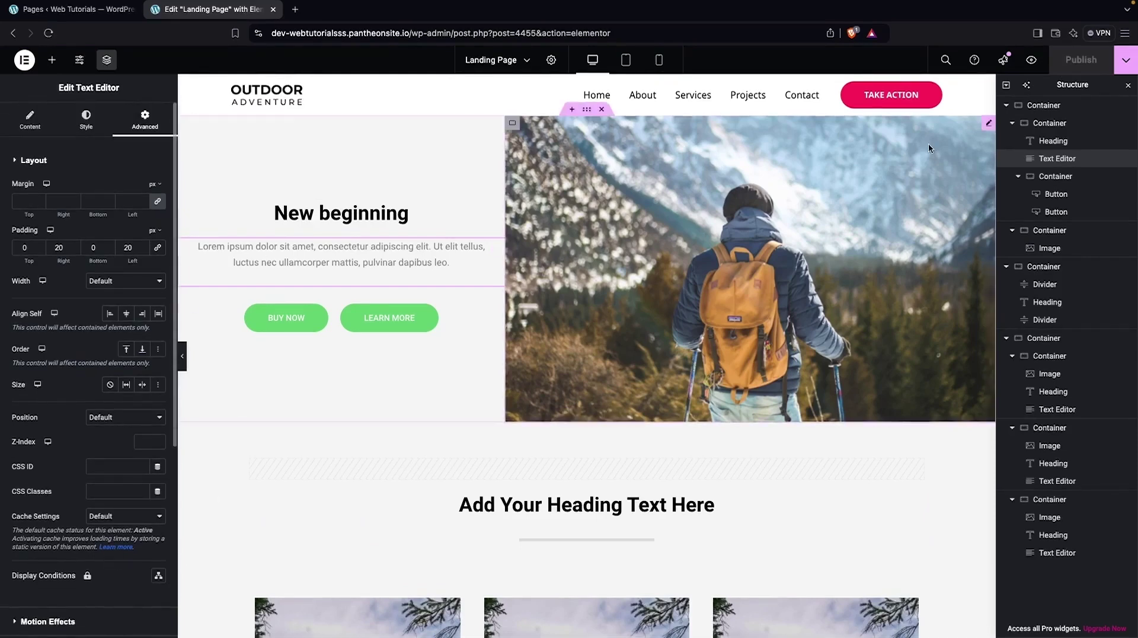
Exit the Elementor editor to WordPress and review the landing page's preview on the live site
{"action": "left_click", "coordinate": [1032, 60]}
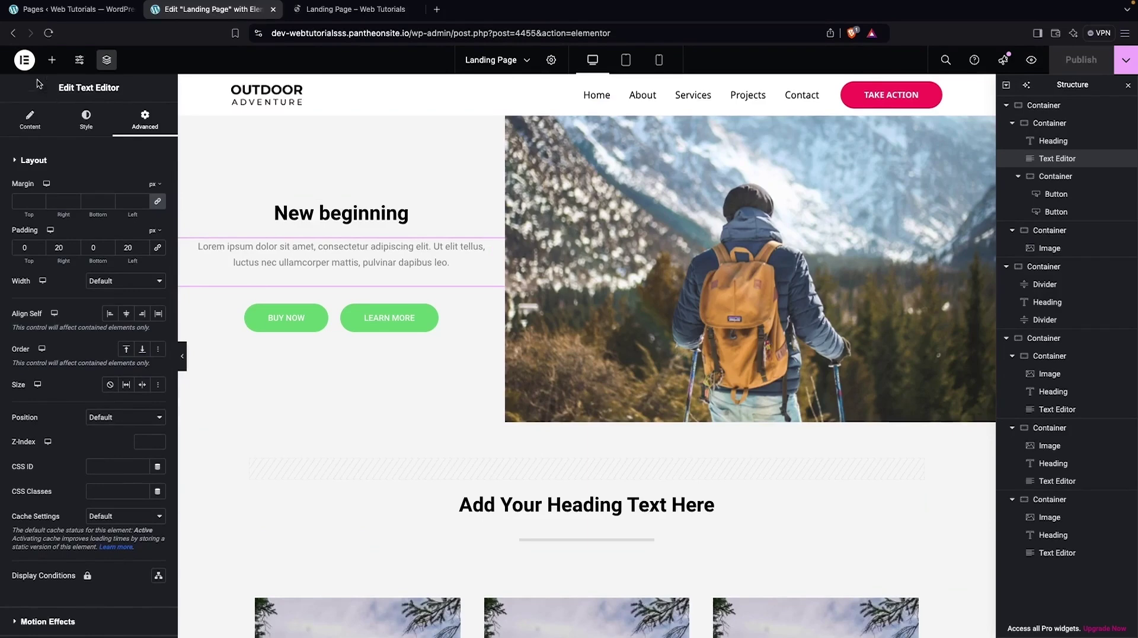
{"action": "left_click", "coordinate": [26, 66]}
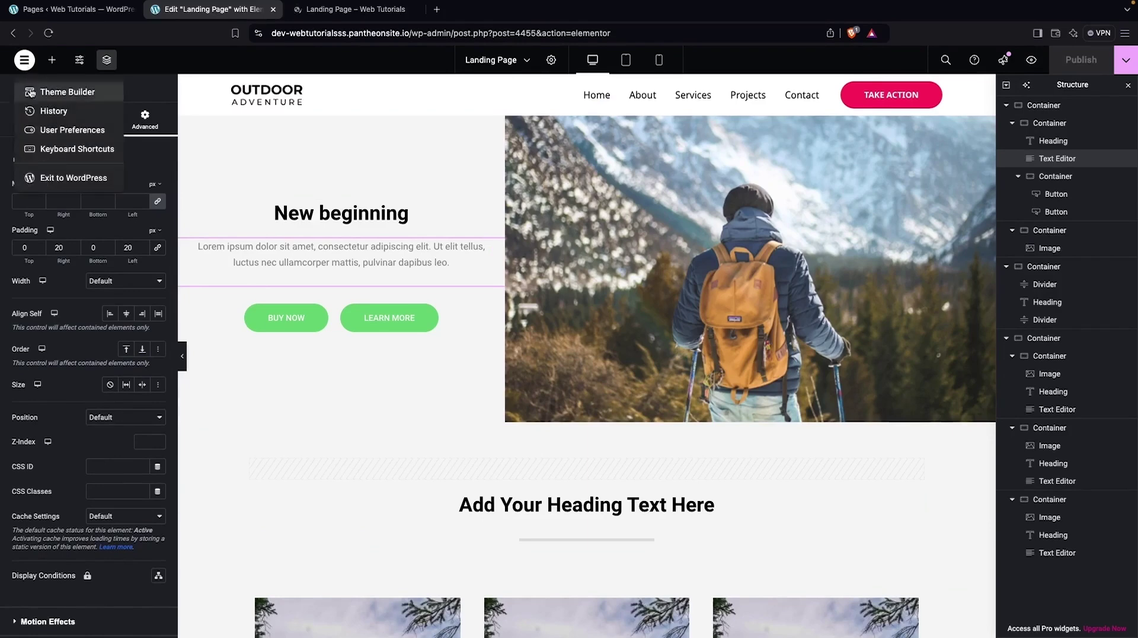
{"action": "left_click", "coordinate": [55, 180]}
{"action": "left_click", "coordinate": [356, 9]}
{"action": "scroll", "coordinate": [316, 248], "scroll_direction": "down", "scroll_amount": 5}
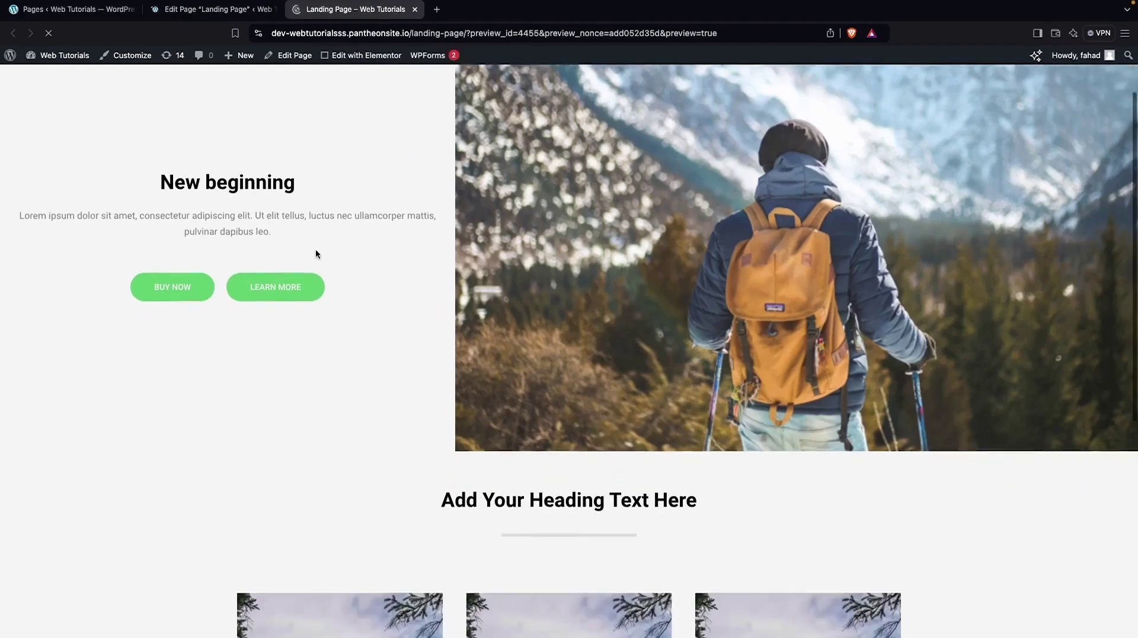
{"action": "scroll", "coordinate": [315, 248], "scroll_direction": "down", "scroll_amount": 5}
{"action": "scroll", "coordinate": [315, 247], "scroll_direction": "up", "scroll_amount": 7}
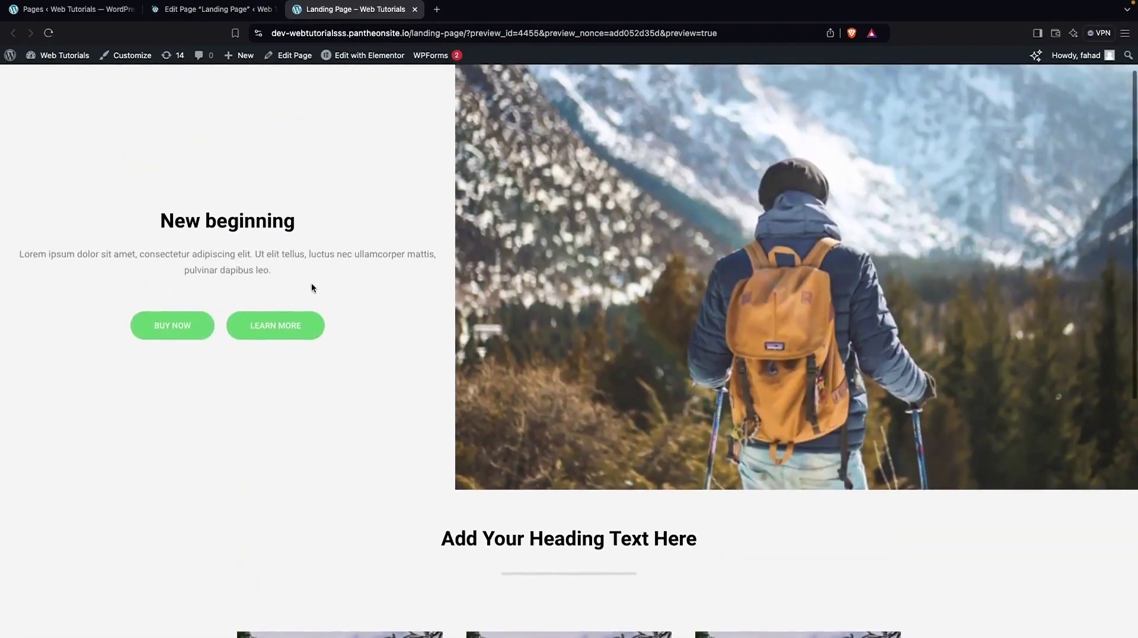
{"action": "scroll", "coordinate": [302, 332], "scroll_direction": "down", "scroll_amount": 5}
Inspect the previewed page with device emulation for iPhone 12 Pro, iPad Pro and iPad Air
{"action": "right_click", "coordinate": [110, 386]}
{"action": "left_click", "coordinate": [122, 563]}
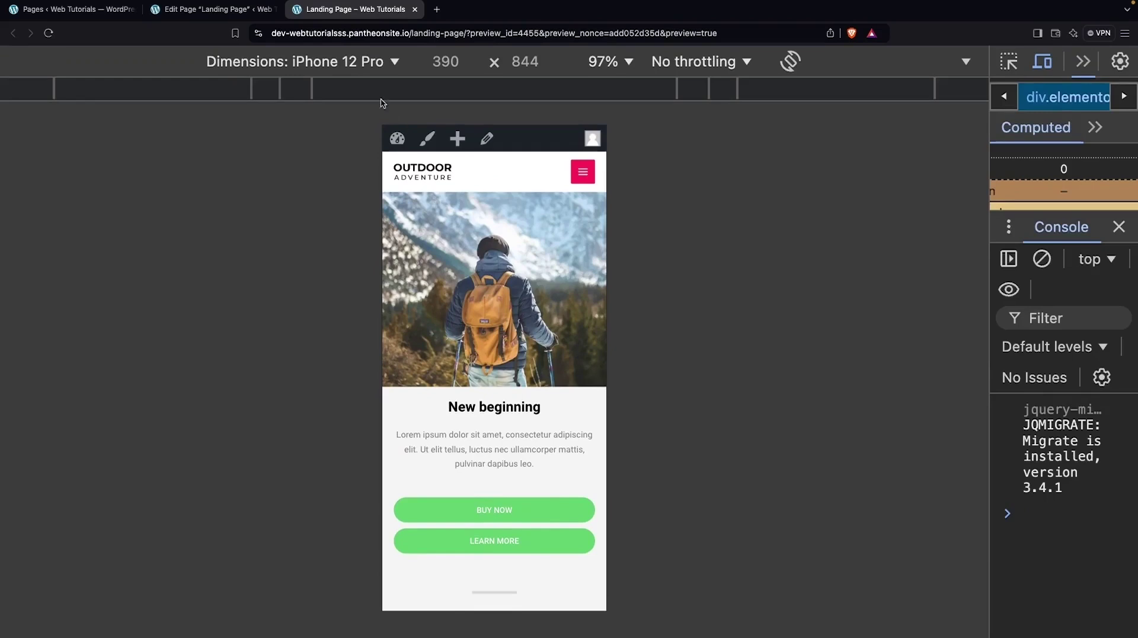
{"action": "left_click", "coordinate": [371, 67]}
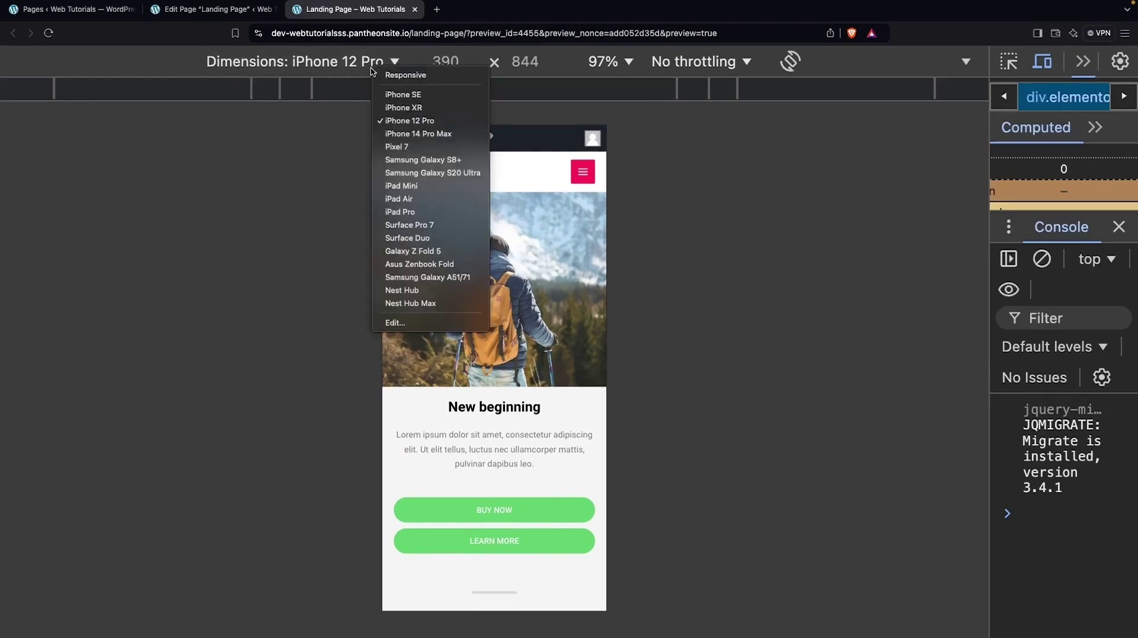
{"action": "left_click", "coordinate": [397, 213]}
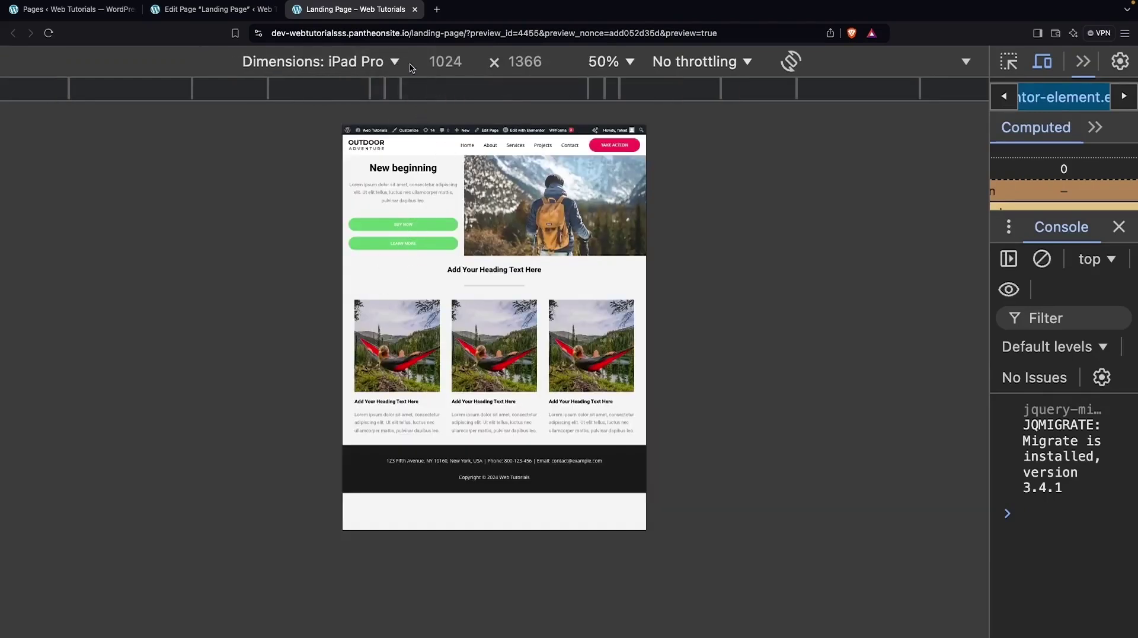
{"action": "left_click", "coordinate": [386, 65]}
{"action": "left_click", "coordinate": [410, 192]}
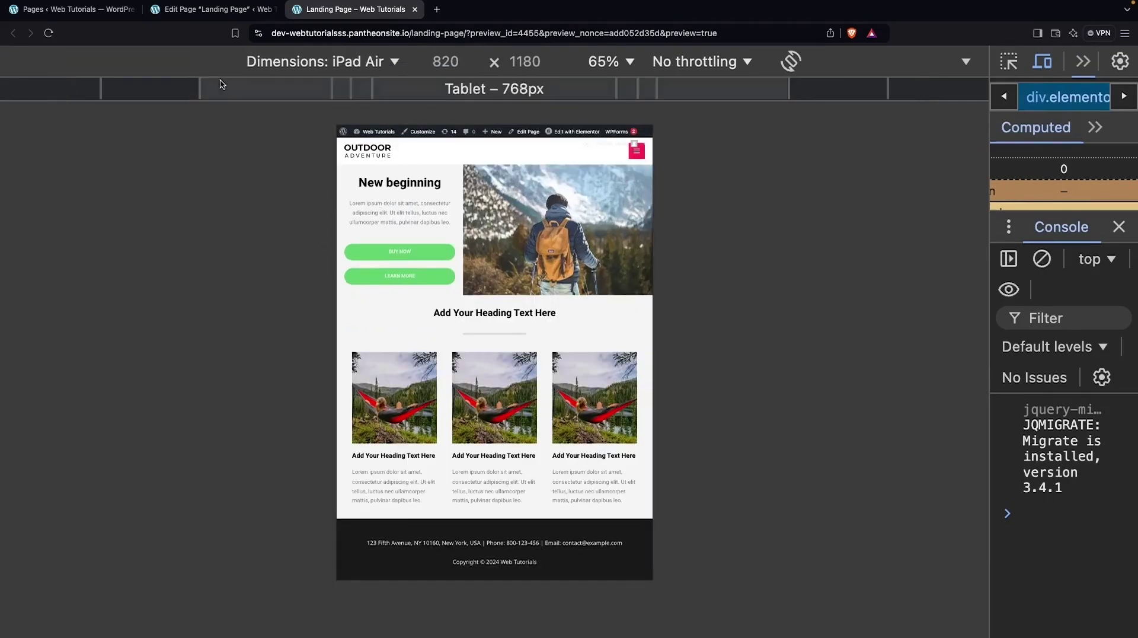
Open the theme customizer's Header Builder from the WordPress dashboard and show the site in the mobile view
{"action": "left_click", "coordinate": [110, 9]}
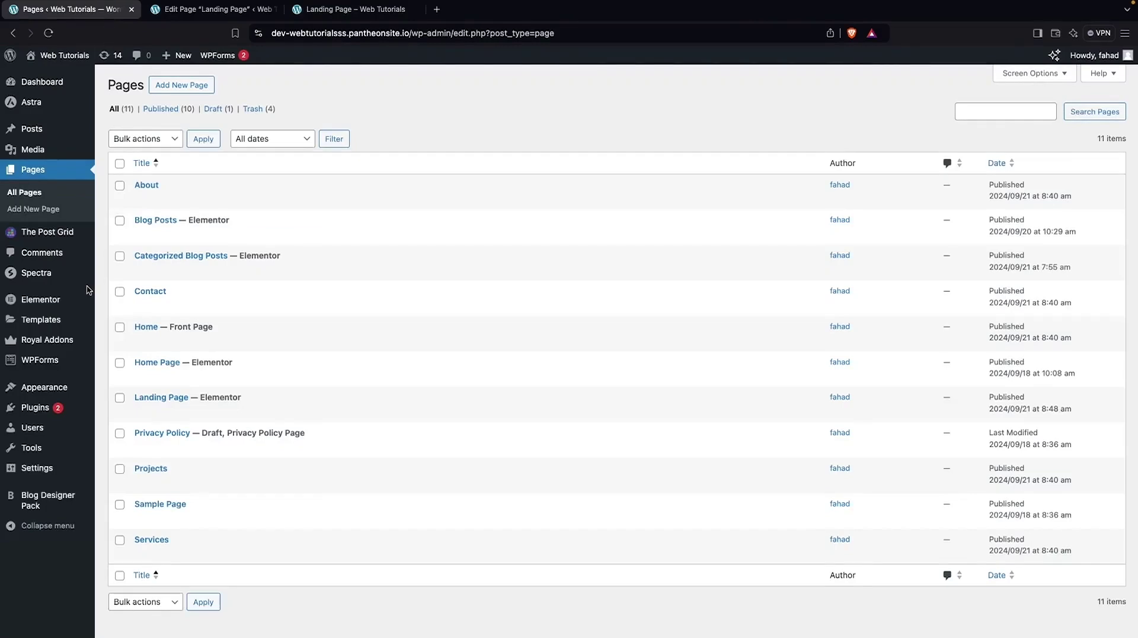
{"action": "mouse_move", "coordinate": [51, 337]}
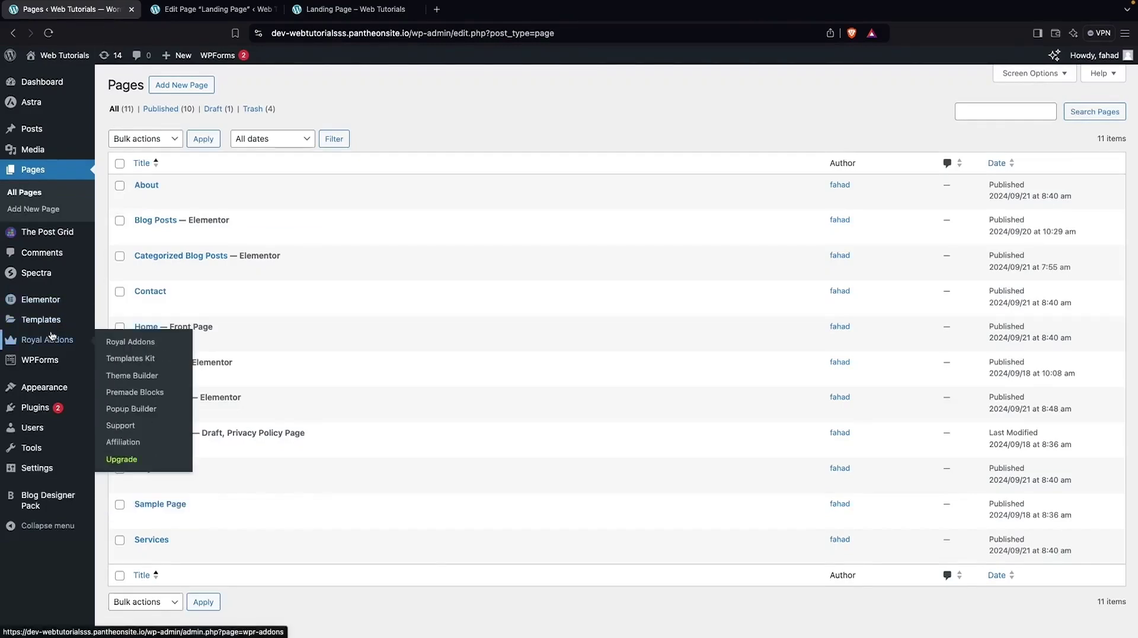
{"action": "mouse_move", "coordinate": [45, 389]}
{"action": "left_click", "coordinate": [142, 422]}
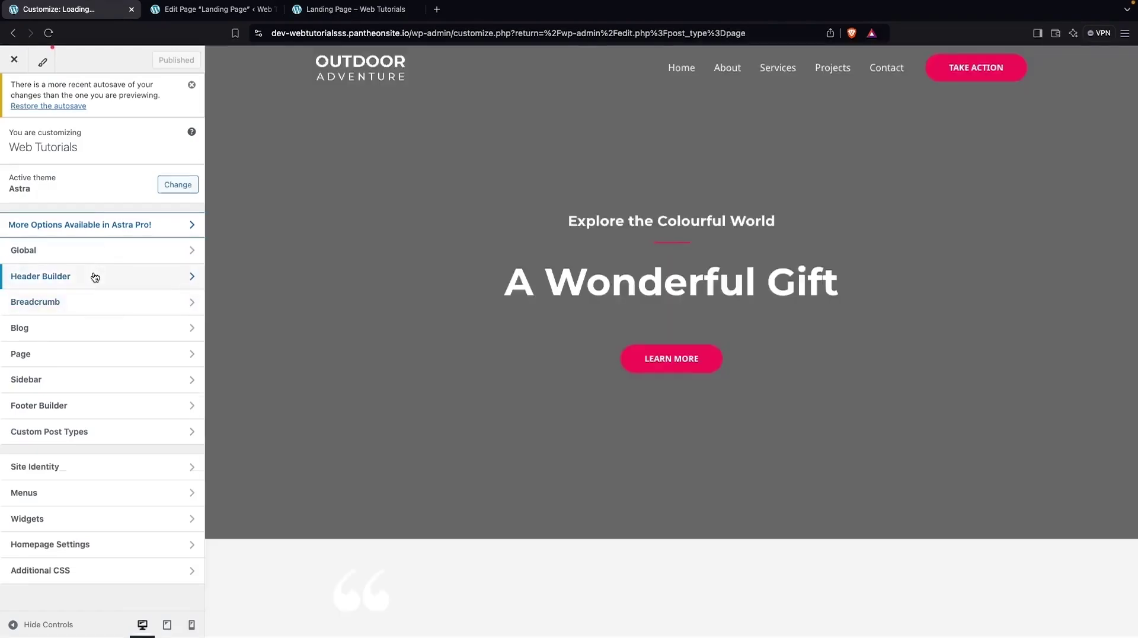
{"action": "left_click", "coordinate": [94, 278]}
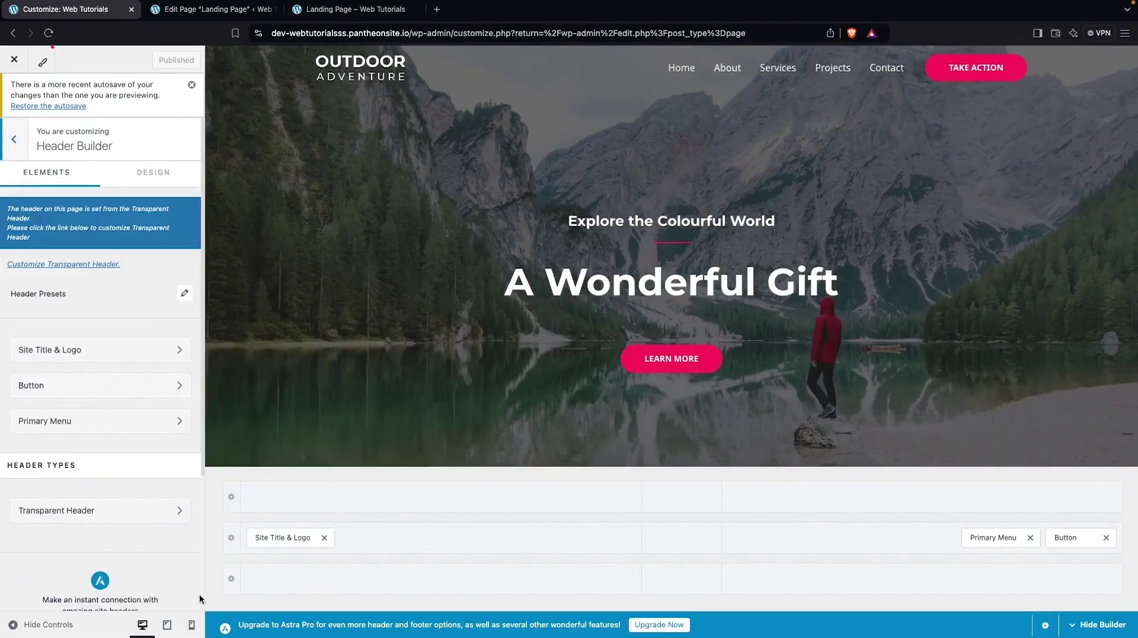
{"action": "left_click", "coordinate": [191, 626]}
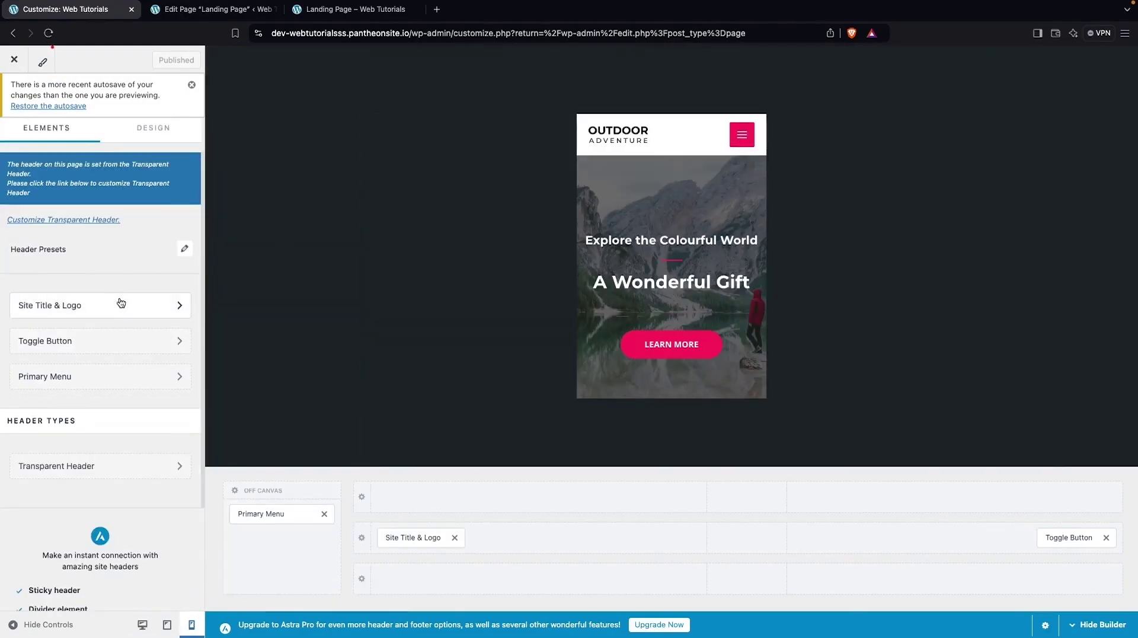
Review the Site Title & Logo settings of the mobile header
{"action": "left_click", "coordinate": [121, 306]}
{"action": "scroll", "coordinate": [121, 413], "scroll_direction": "down", "scroll_amount": 3}
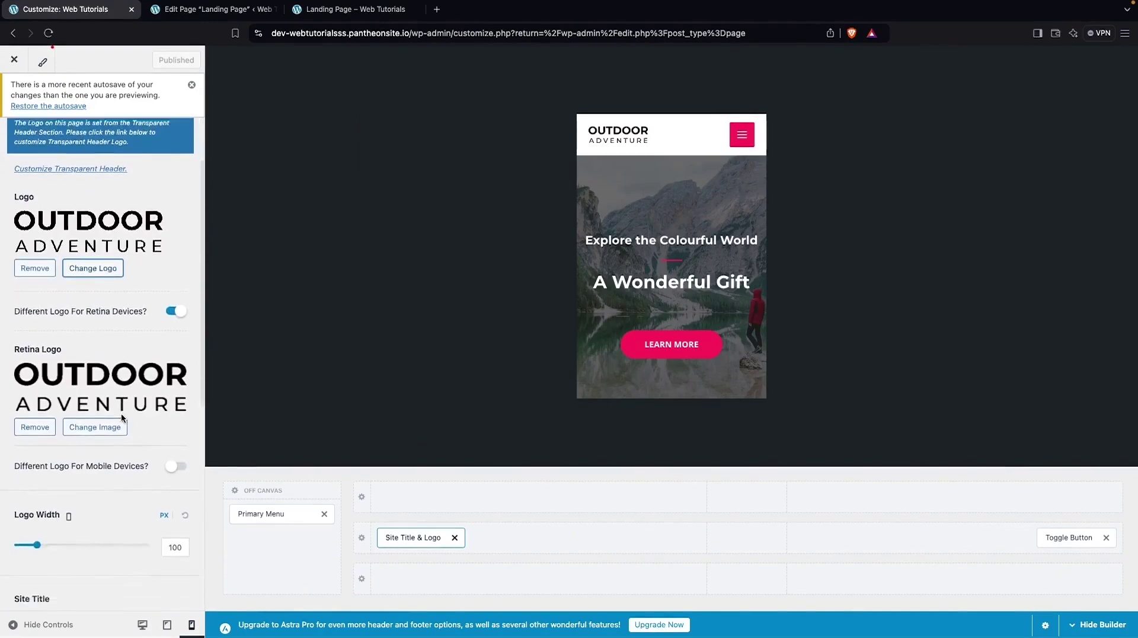
{"action": "scroll", "coordinate": [121, 412], "scroll_direction": "up", "scroll_amount": 3}
{"action": "left_click", "coordinate": [14, 140]}
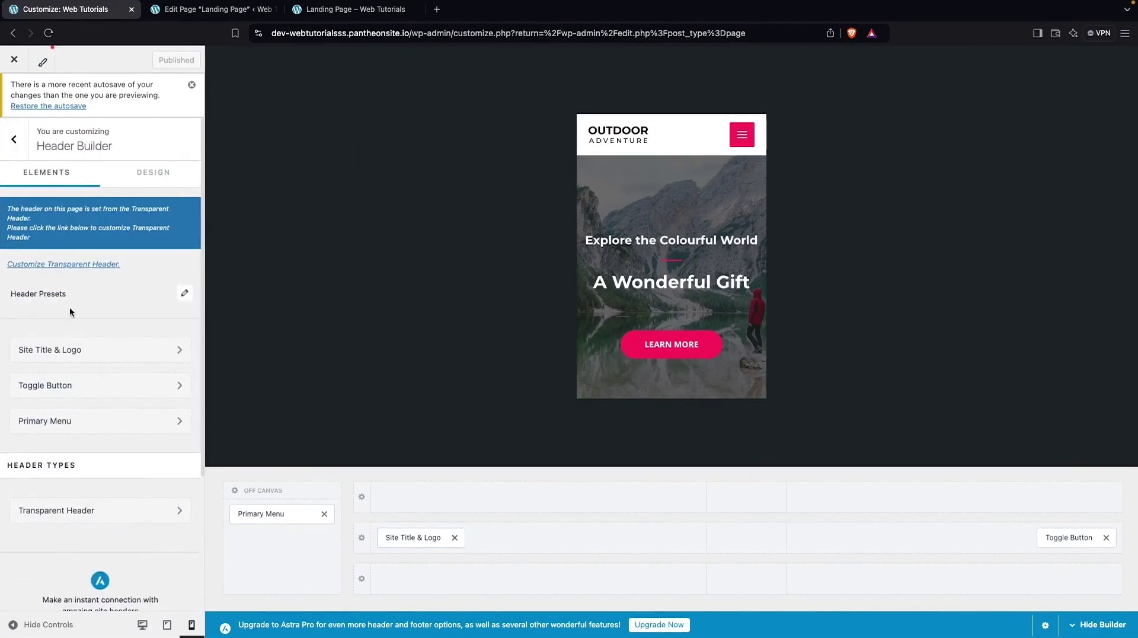
Change the mobile header's toggle button icon to the three vertical dots and look through its design settings
{"action": "left_click", "coordinate": [99, 387]}
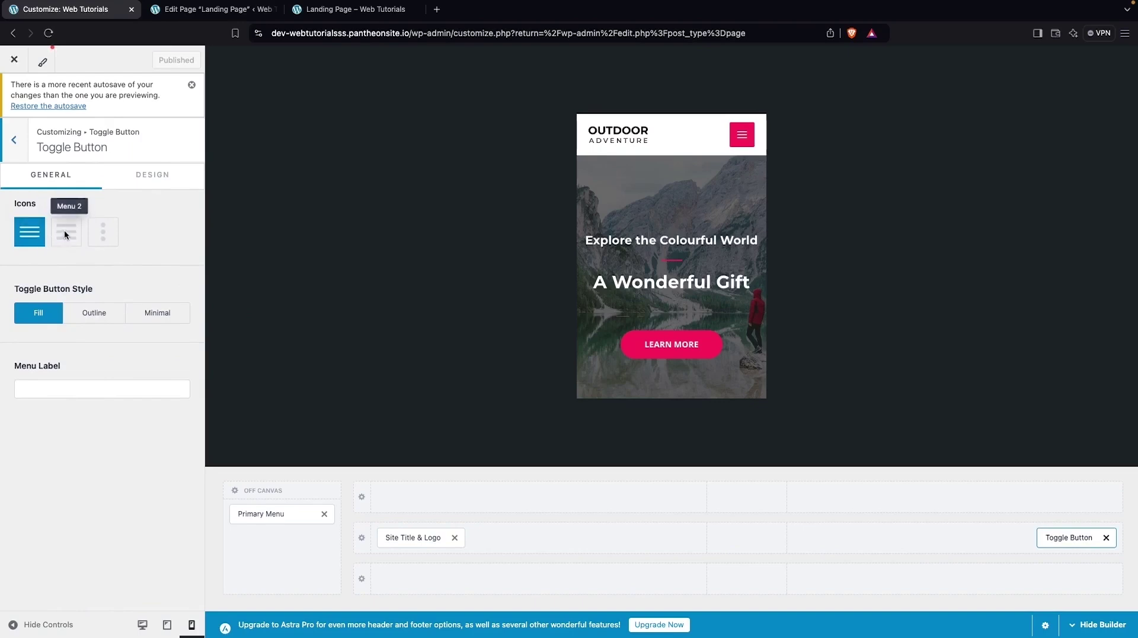
{"action": "left_click", "coordinate": [64, 234]}
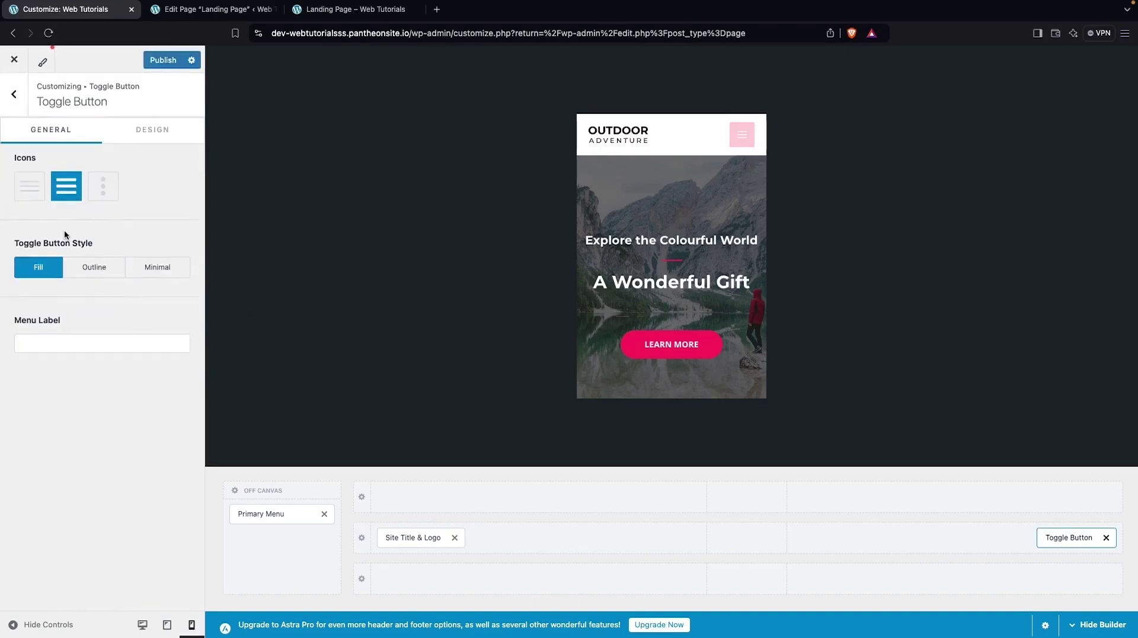
{"action": "left_click", "coordinate": [106, 192]}
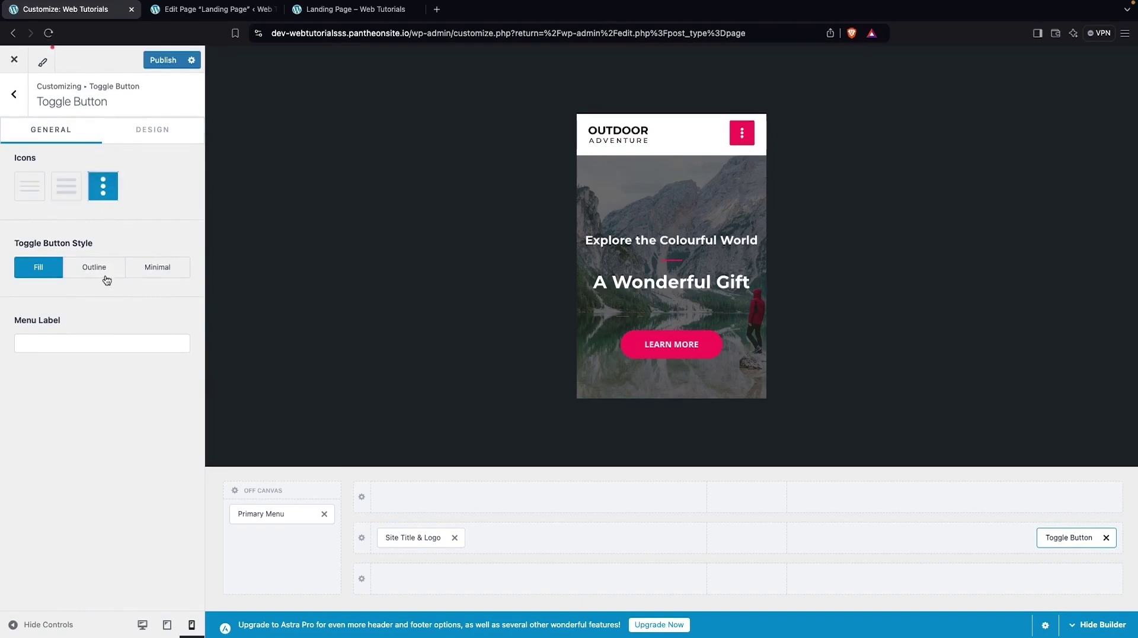
{"action": "left_click", "coordinate": [149, 133]}
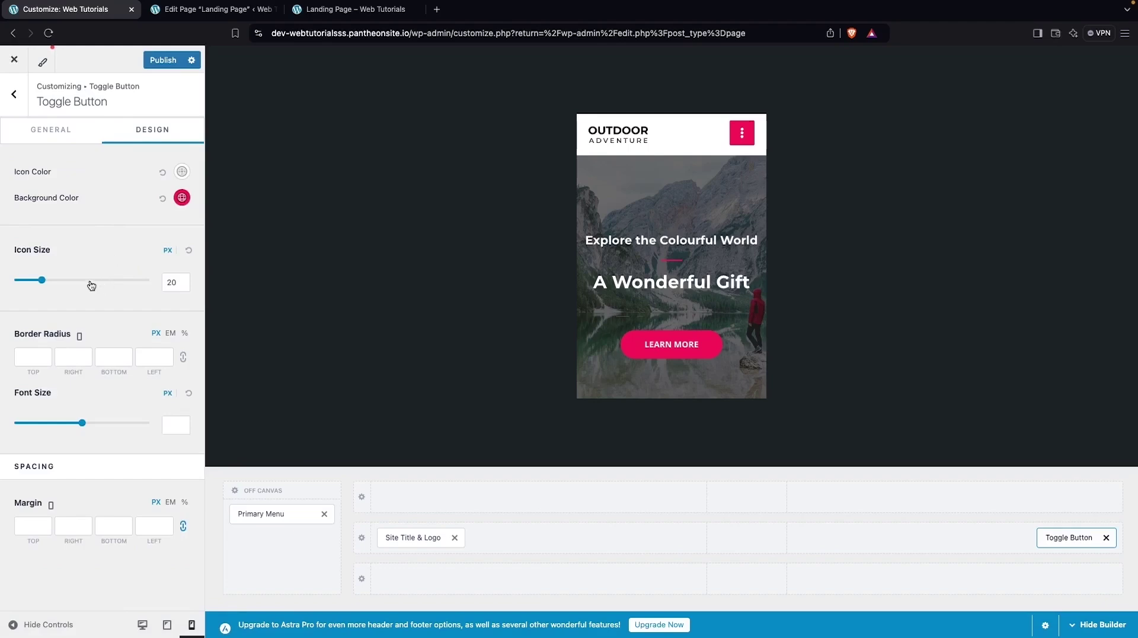
{"action": "left_click", "coordinate": [38, 360]}
{"action": "left_click", "coordinate": [17, 100]}
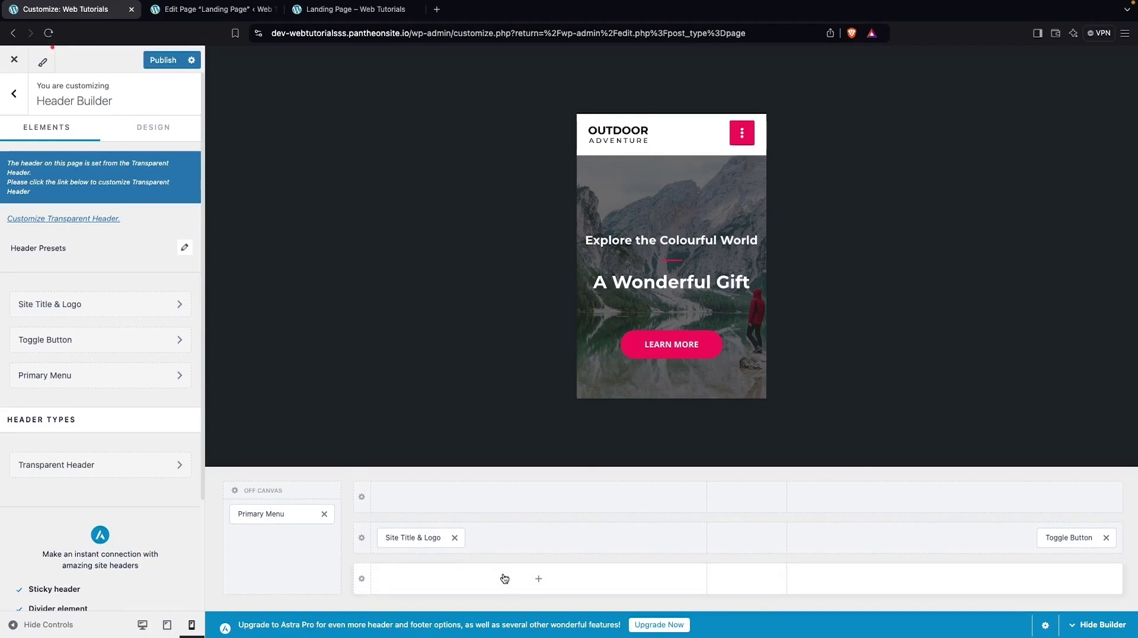
Try a Social element in the middle section of the mobile header's lowest row and remove it again
{"action": "left_click", "coordinate": [741, 582]}
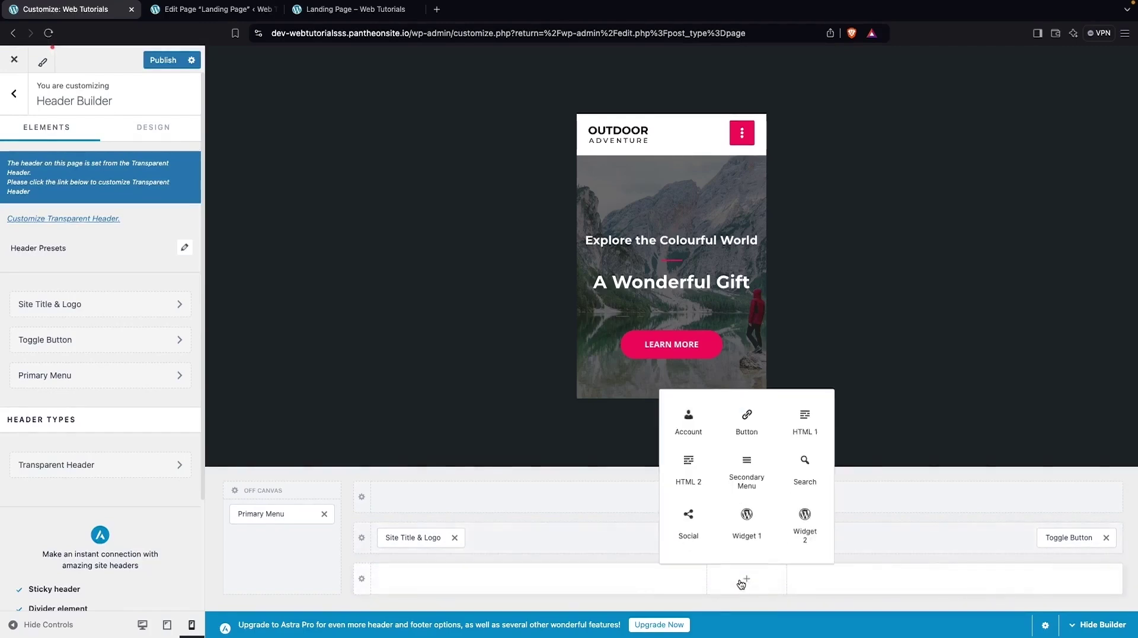
{"action": "left_click", "coordinate": [688, 522]}
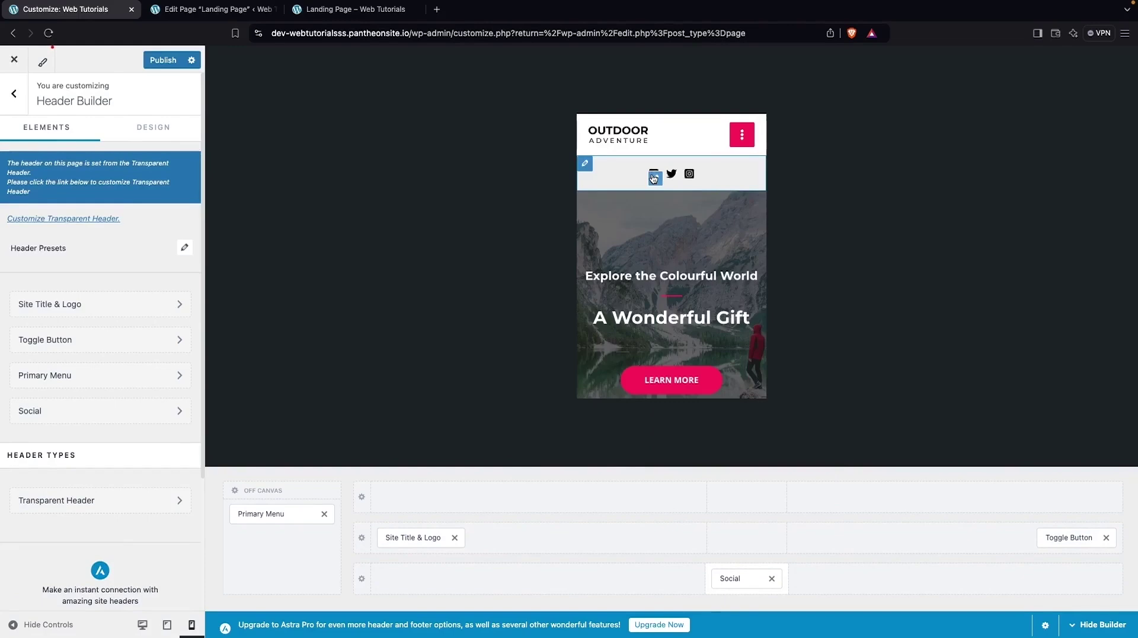
{"action": "left_click", "coordinate": [773, 578]}
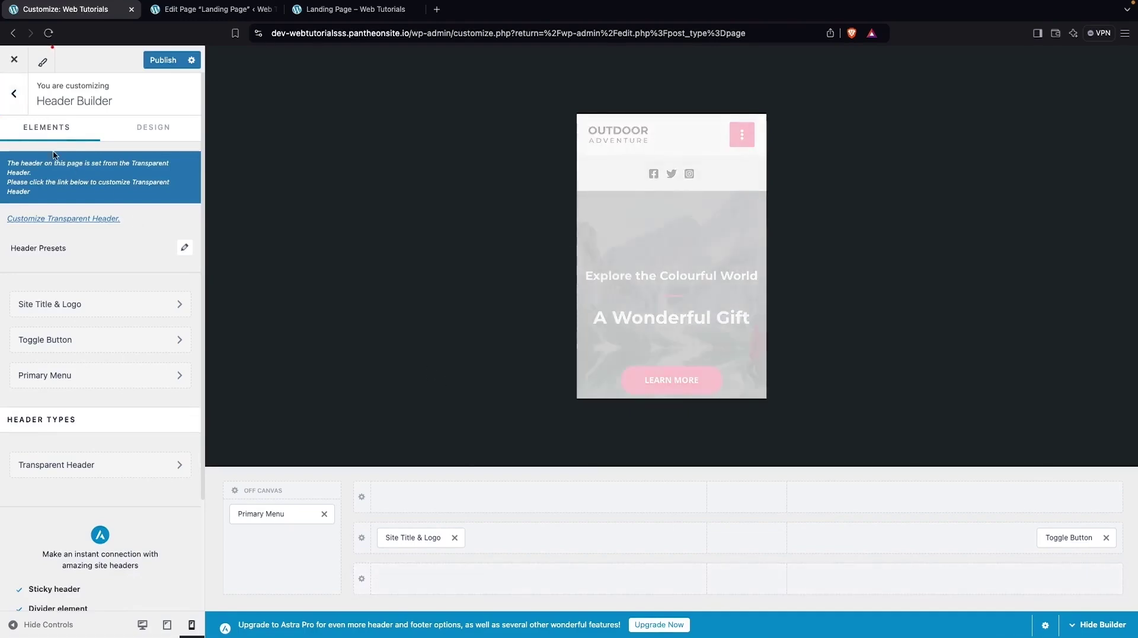
Examine the Footer Builder's Widget 1 content and the footer's background, padding and margin settings in the mobile view
{"action": "left_click", "coordinate": [19, 105]}
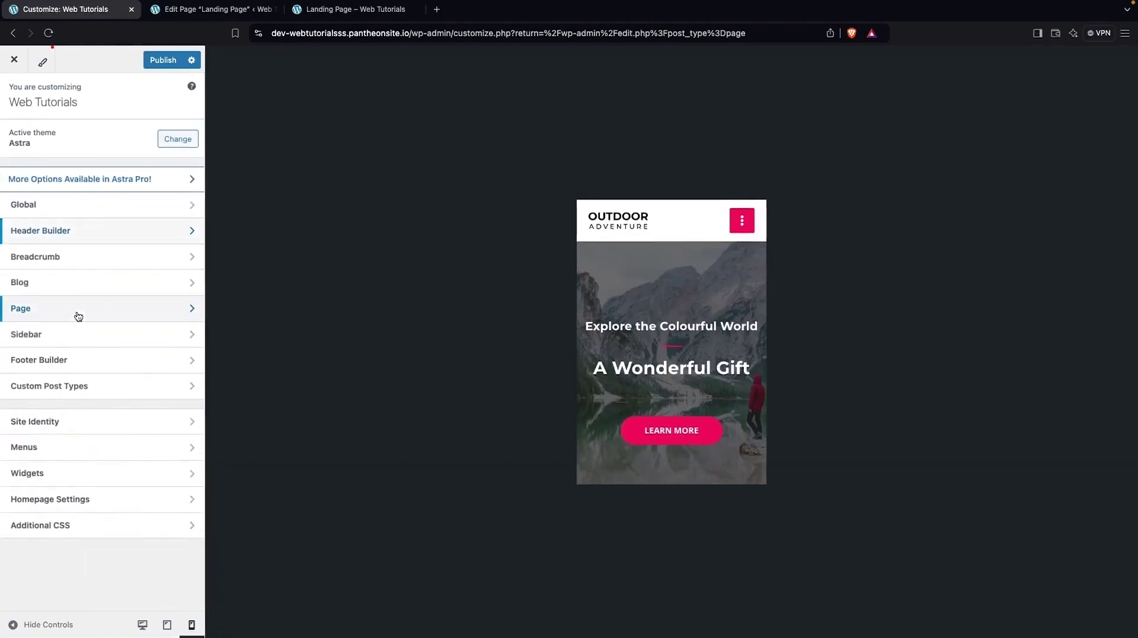
{"action": "left_click", "coordinate": [78, 359]}
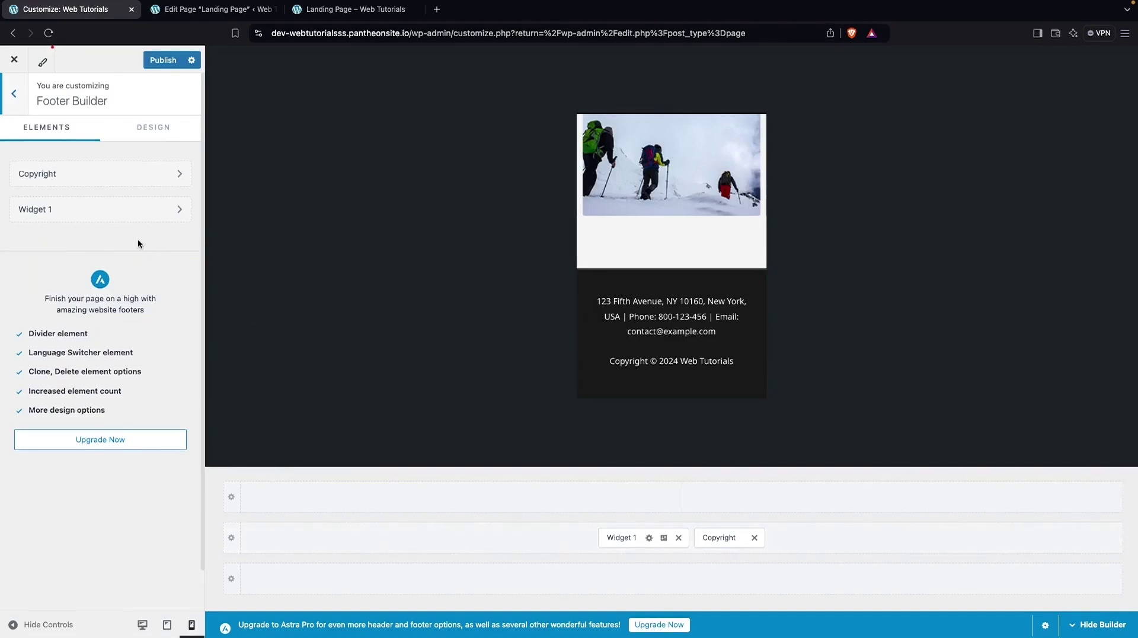
{"action": "left_click", "coordinate": [130, 218]}
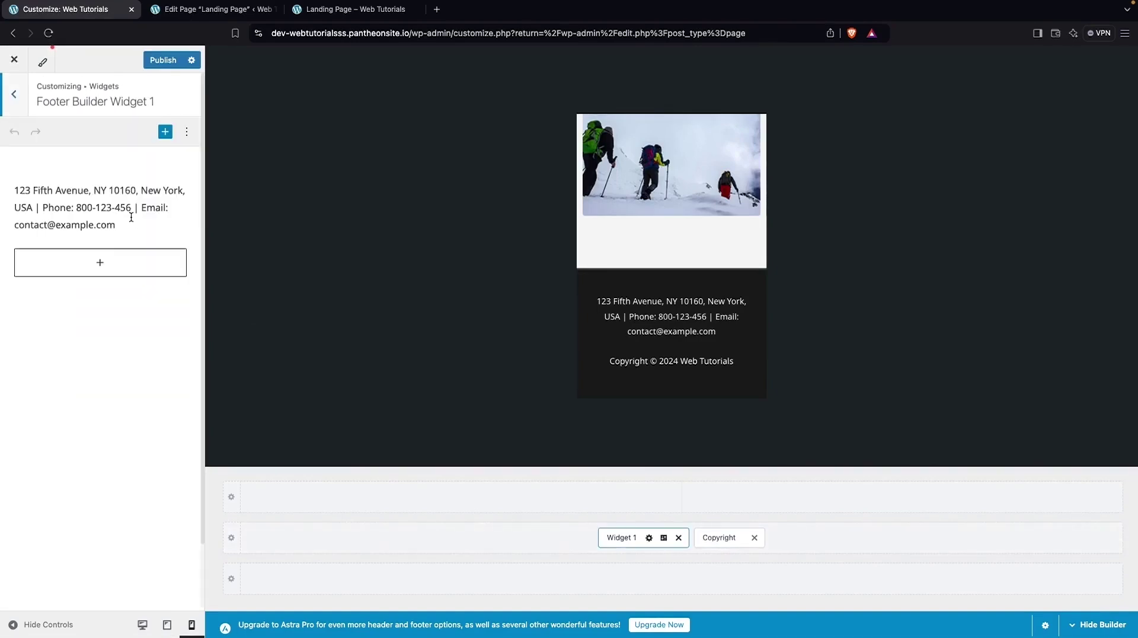
{"action": "left_click", "coordinate": [86, 209]}
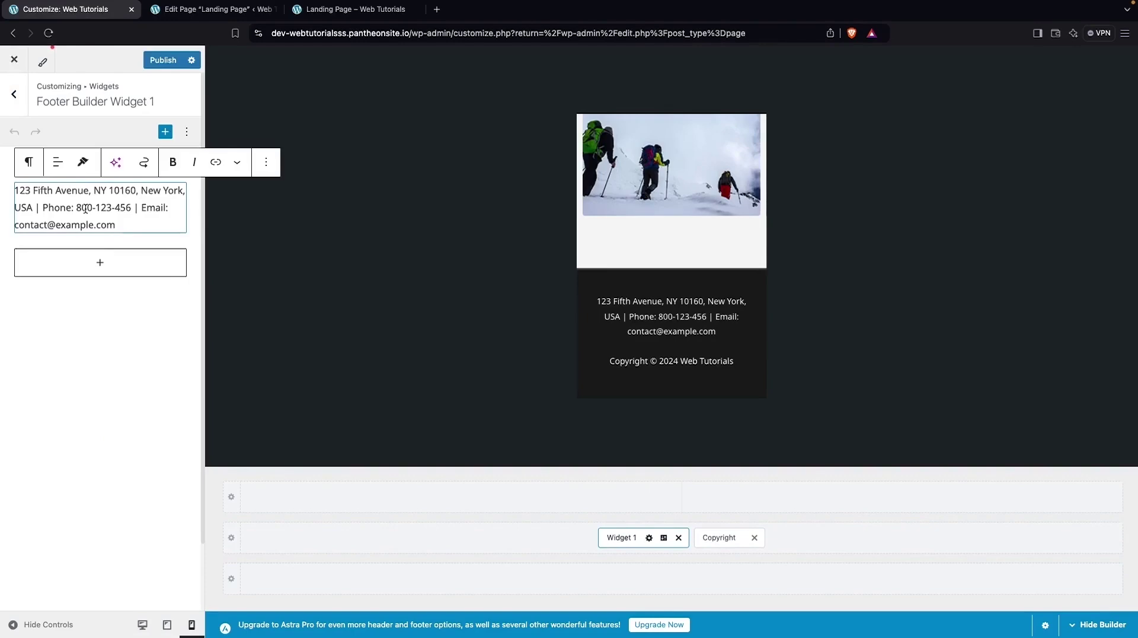
{"action": "left_click", "coordinate": [14, 93]}
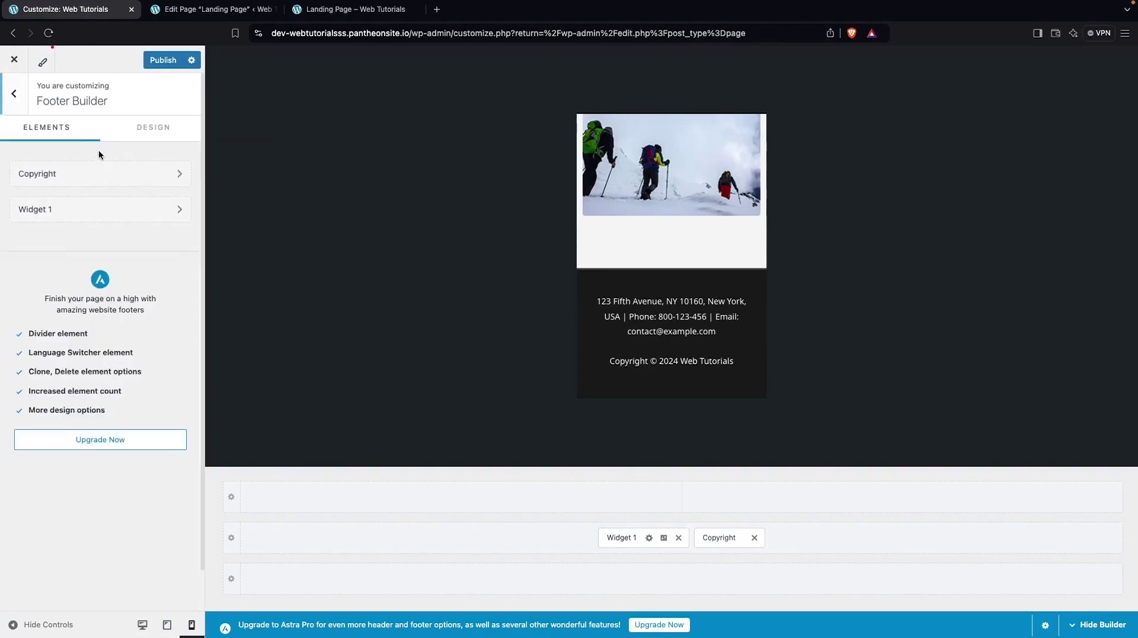
{"action": "left_click", "coordinate": [144, 130]}
{"action": "scroll", "coordinate": [75, 295], "scroll_direction": "down", "scroll_amount": 2}
{"action": "scroll", "coordinate": [74, 297], "scroll_direction": "up", "scroll_amount": 2}
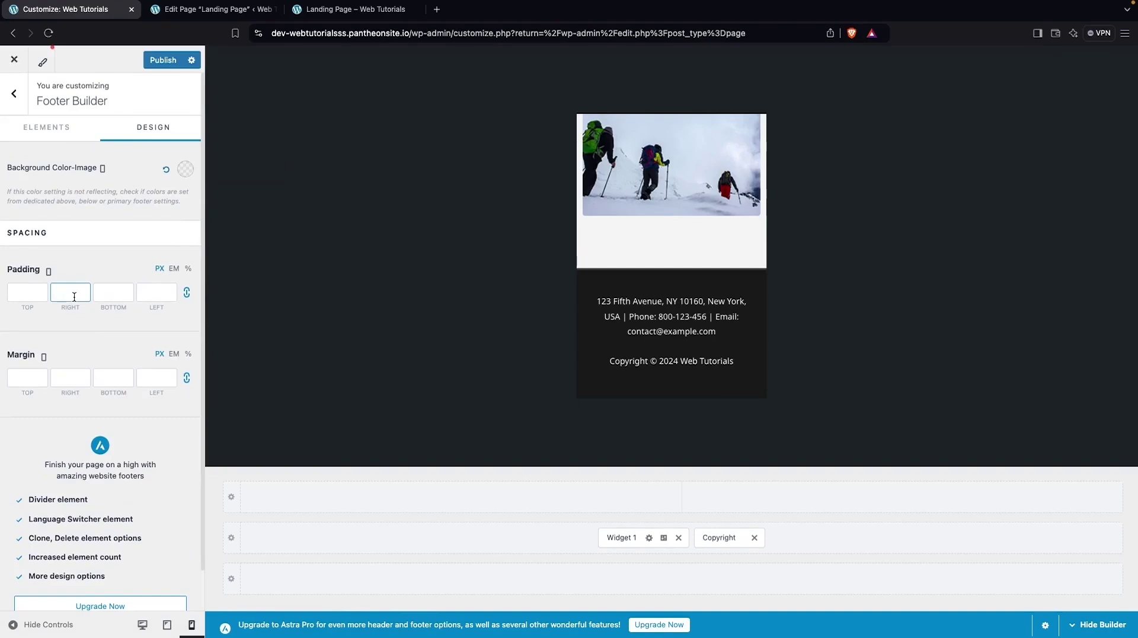